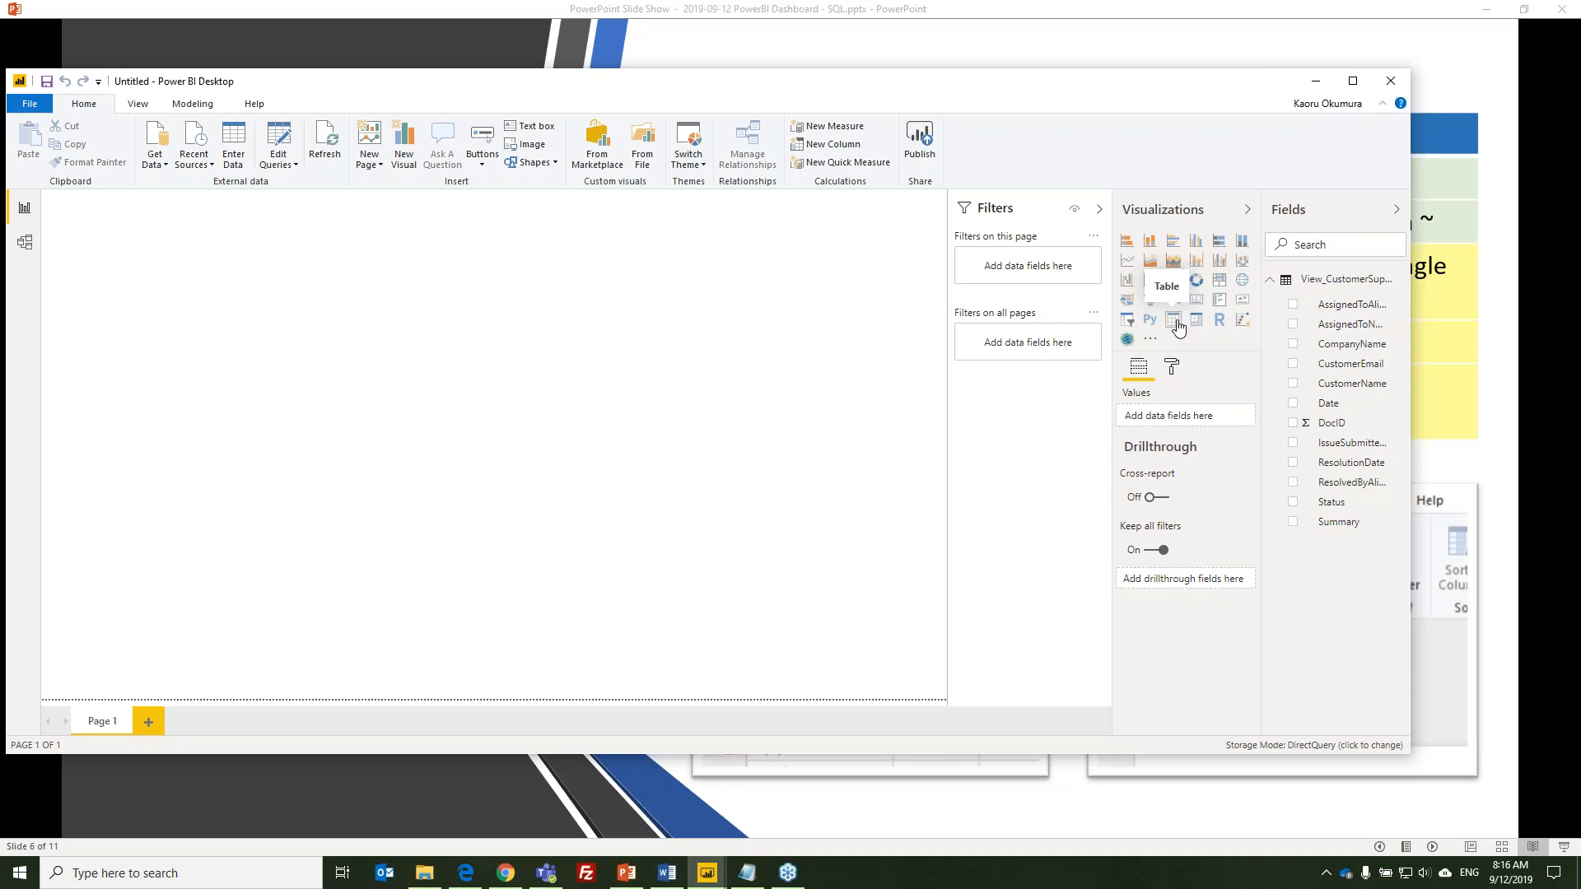
Insert a table visual and stretch it across the full width of the lower part of the report page
{"action": "left_click", "coordinate": [1176, 324]}
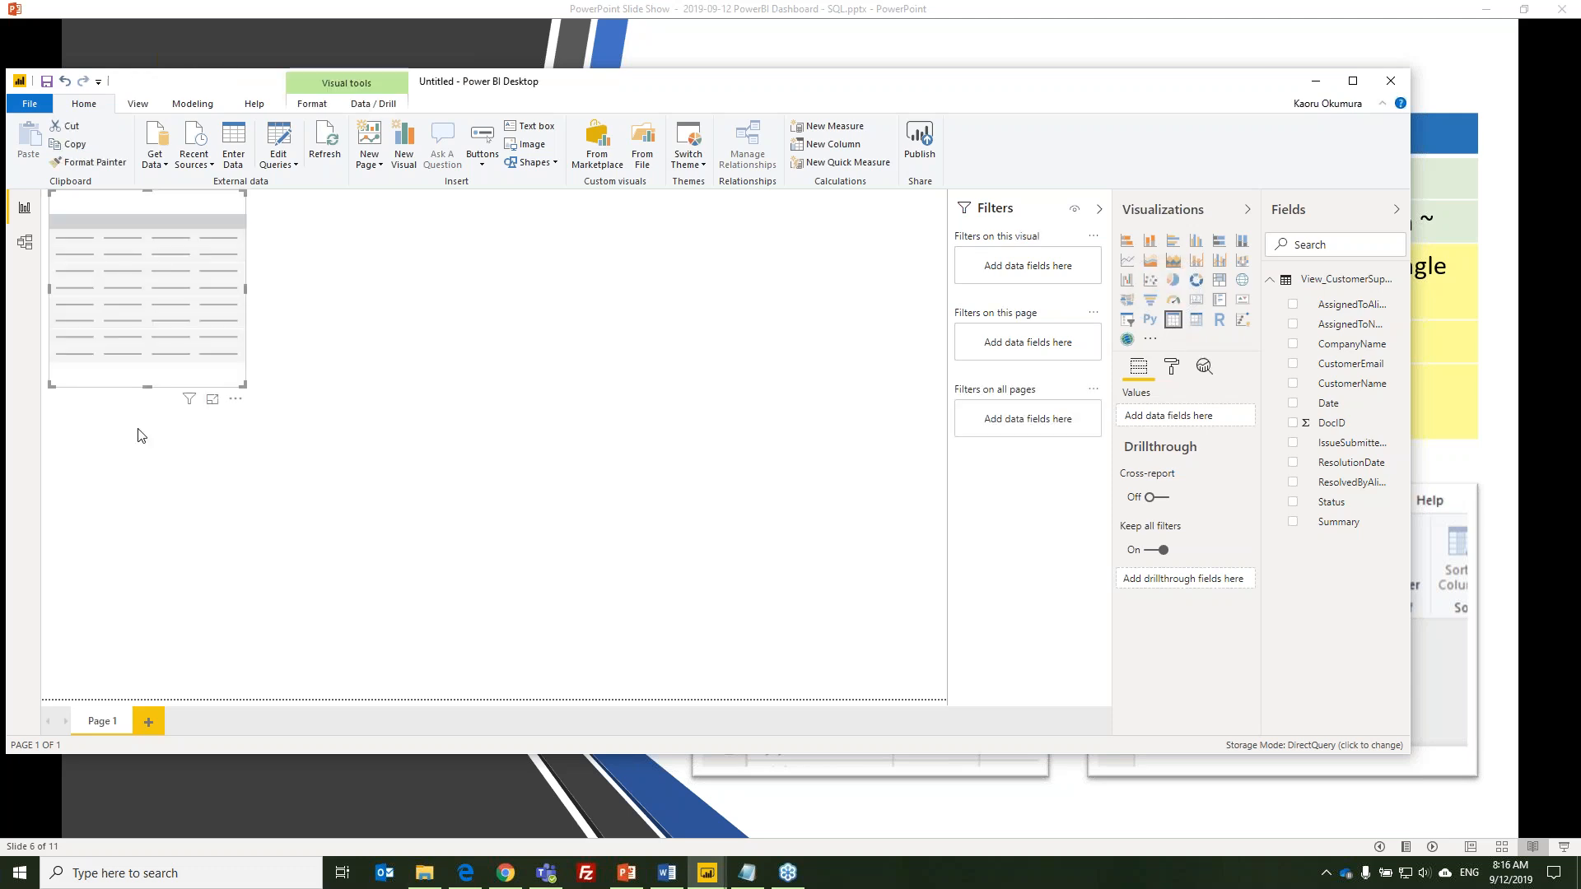
{"action": "left_click_drag", "start_coordinate": [155, 204], "coordinate": [131, 484]}
{"action": "left_click_drag", "start_coordinate": [237, 665], "coordinate": [935, 688]}
{"action": "left_click", "coordinate": [232, 663]}
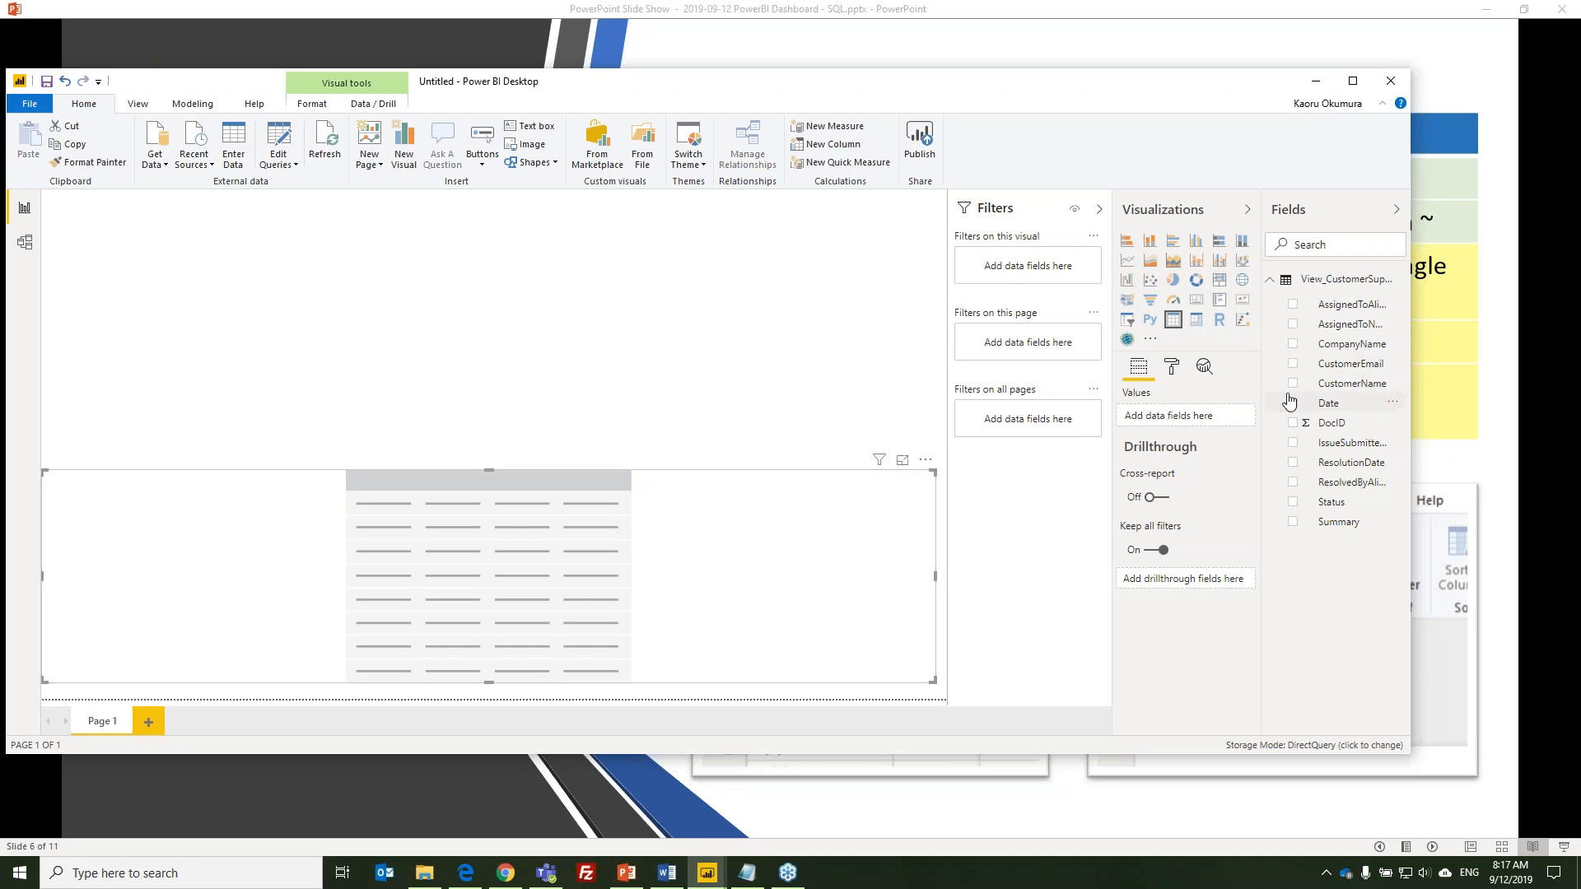
Fill the table with the DocID, Status, CompanyName, IssueSubmittedDate, ResolutionDate and AssignedToAlias fields, and deselect it
{"action": "left_click", "coordinate": [1292, 423]}
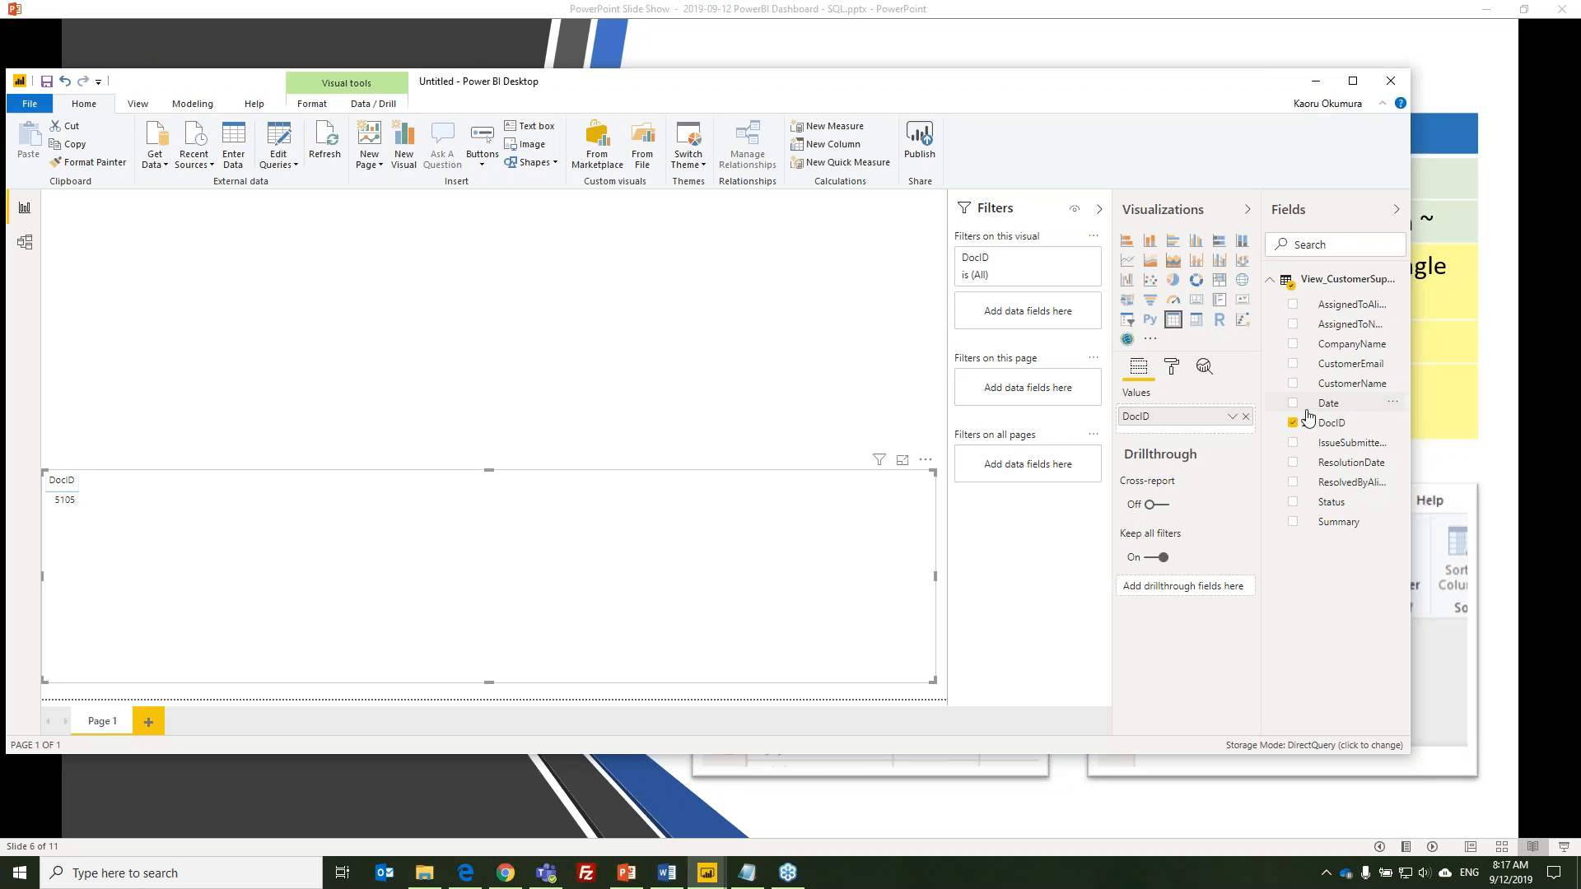
{"action": "left_click", "coordinate": [1293, 504]}
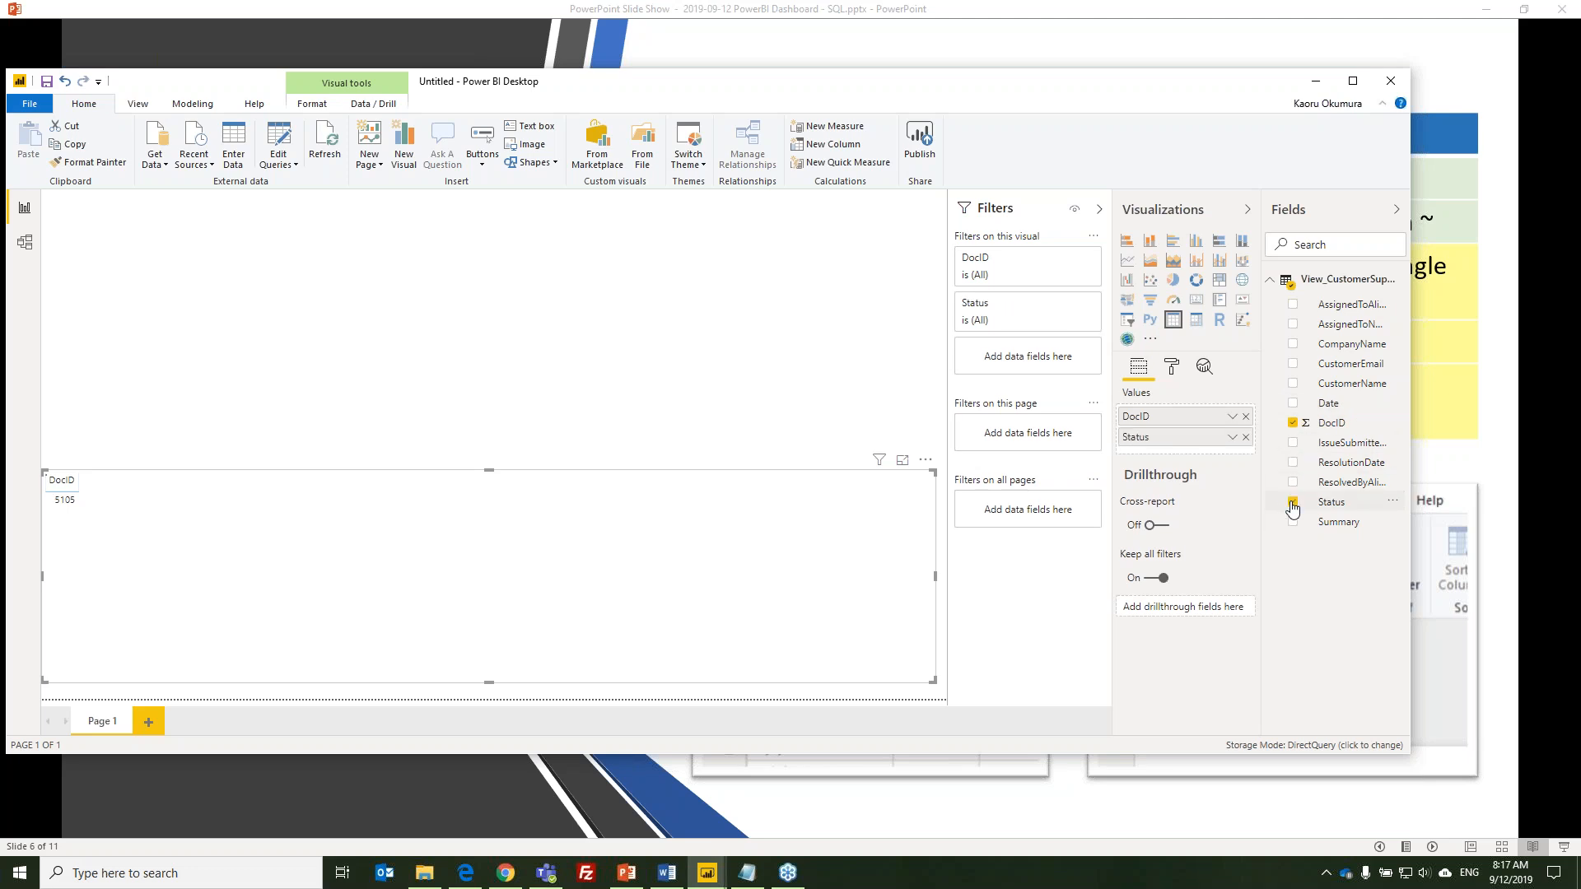
{"action": "left_click", "coordinate": [1293, 346]}
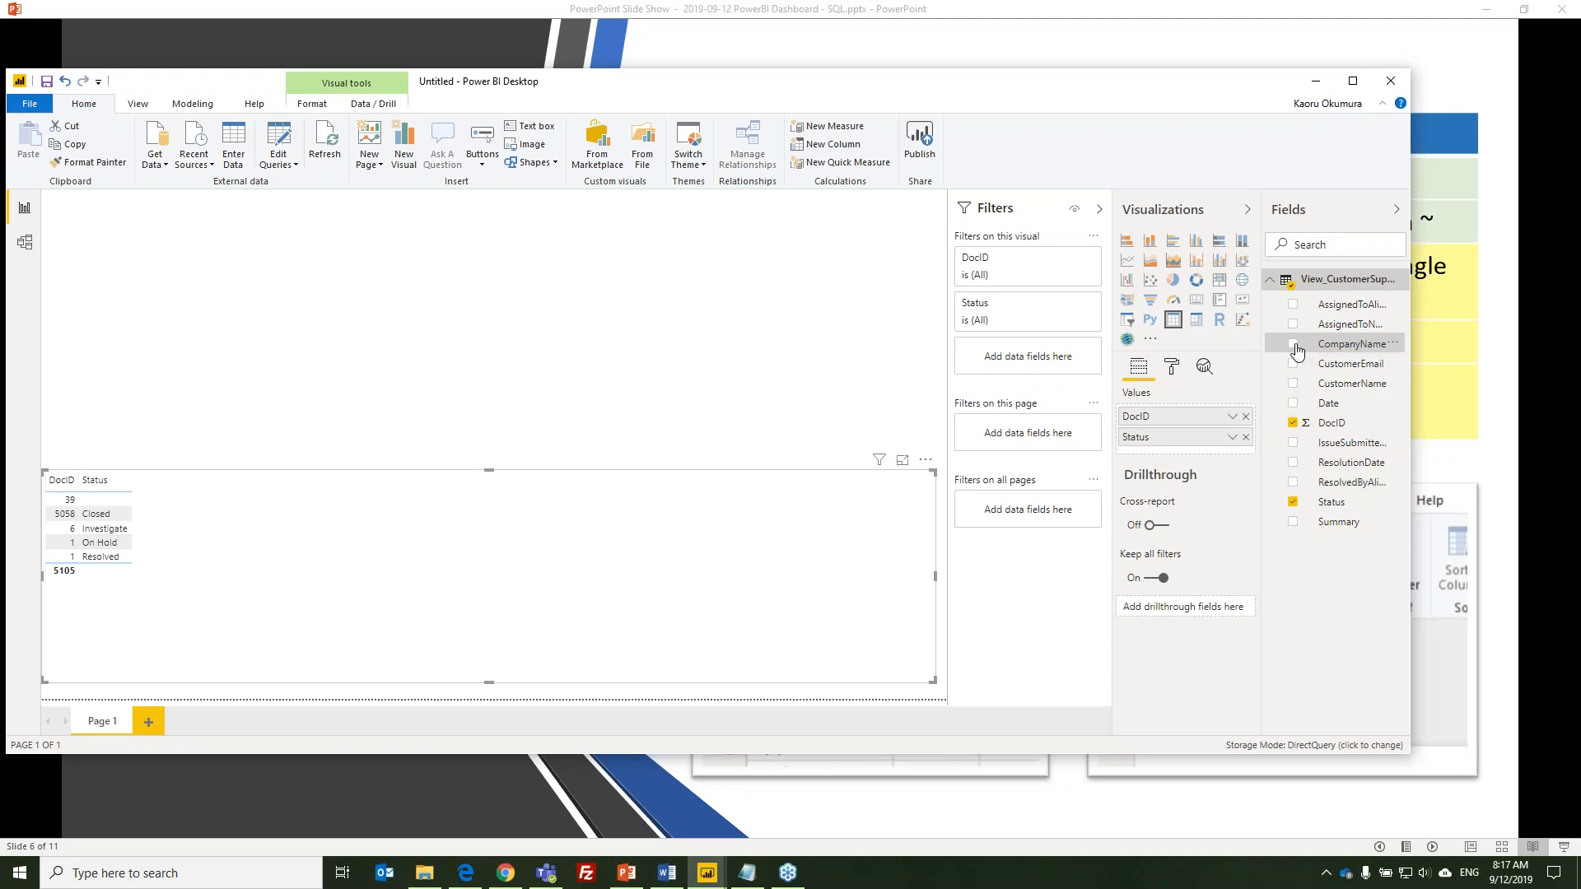
{"action": "left_click", "coordinate": [1297, 444]}
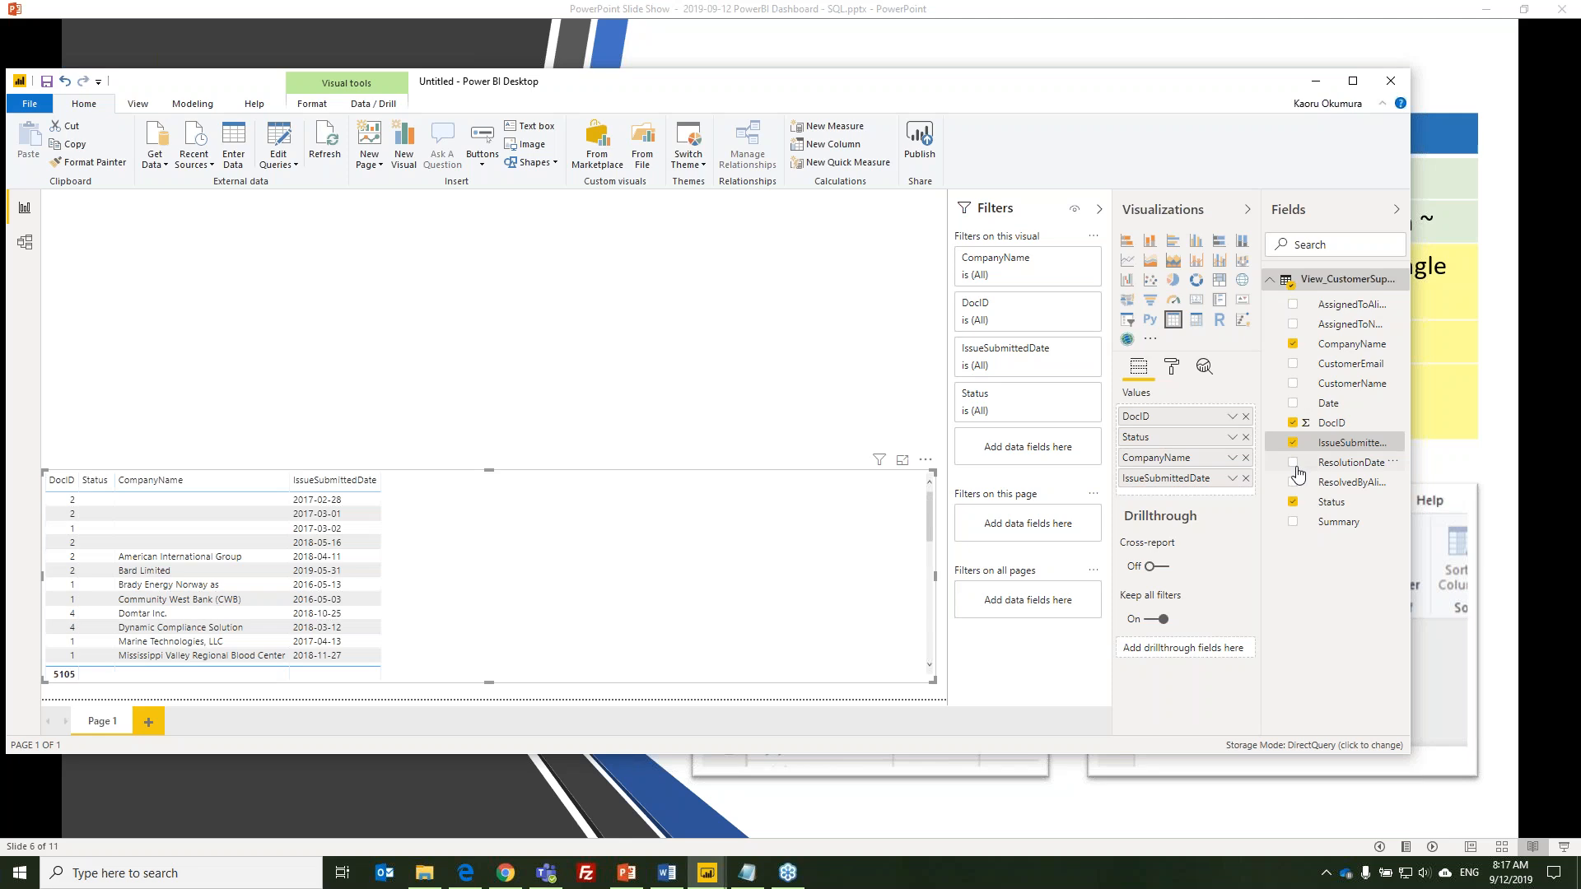
{"action": "left_click", "coordinate": [1297, 466]}
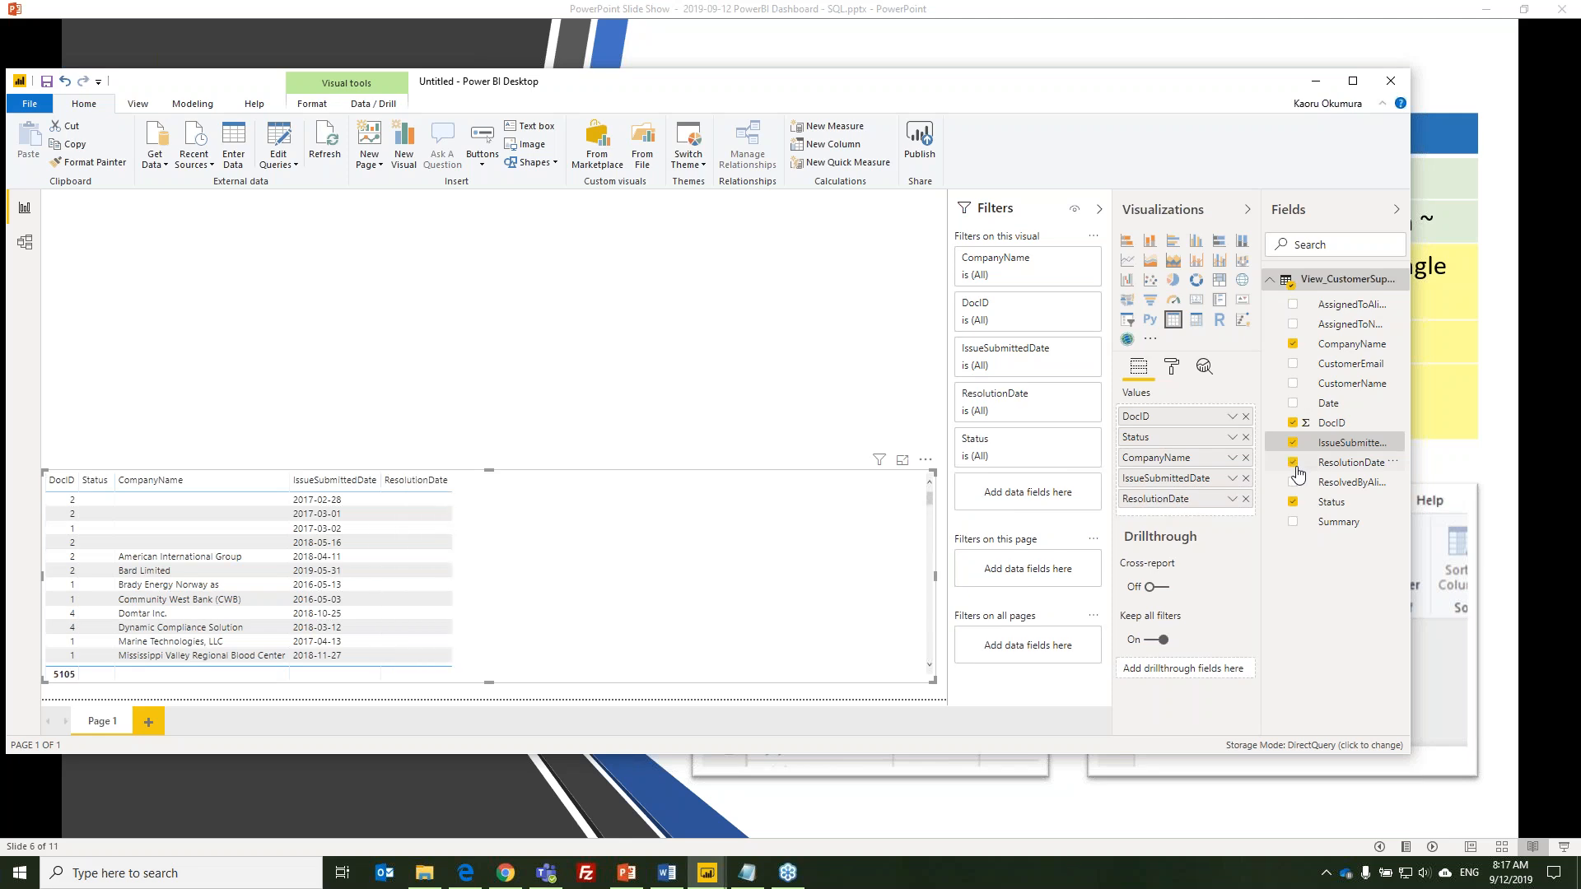
{"action": "left_click", "coordinate": [1294, 305]}
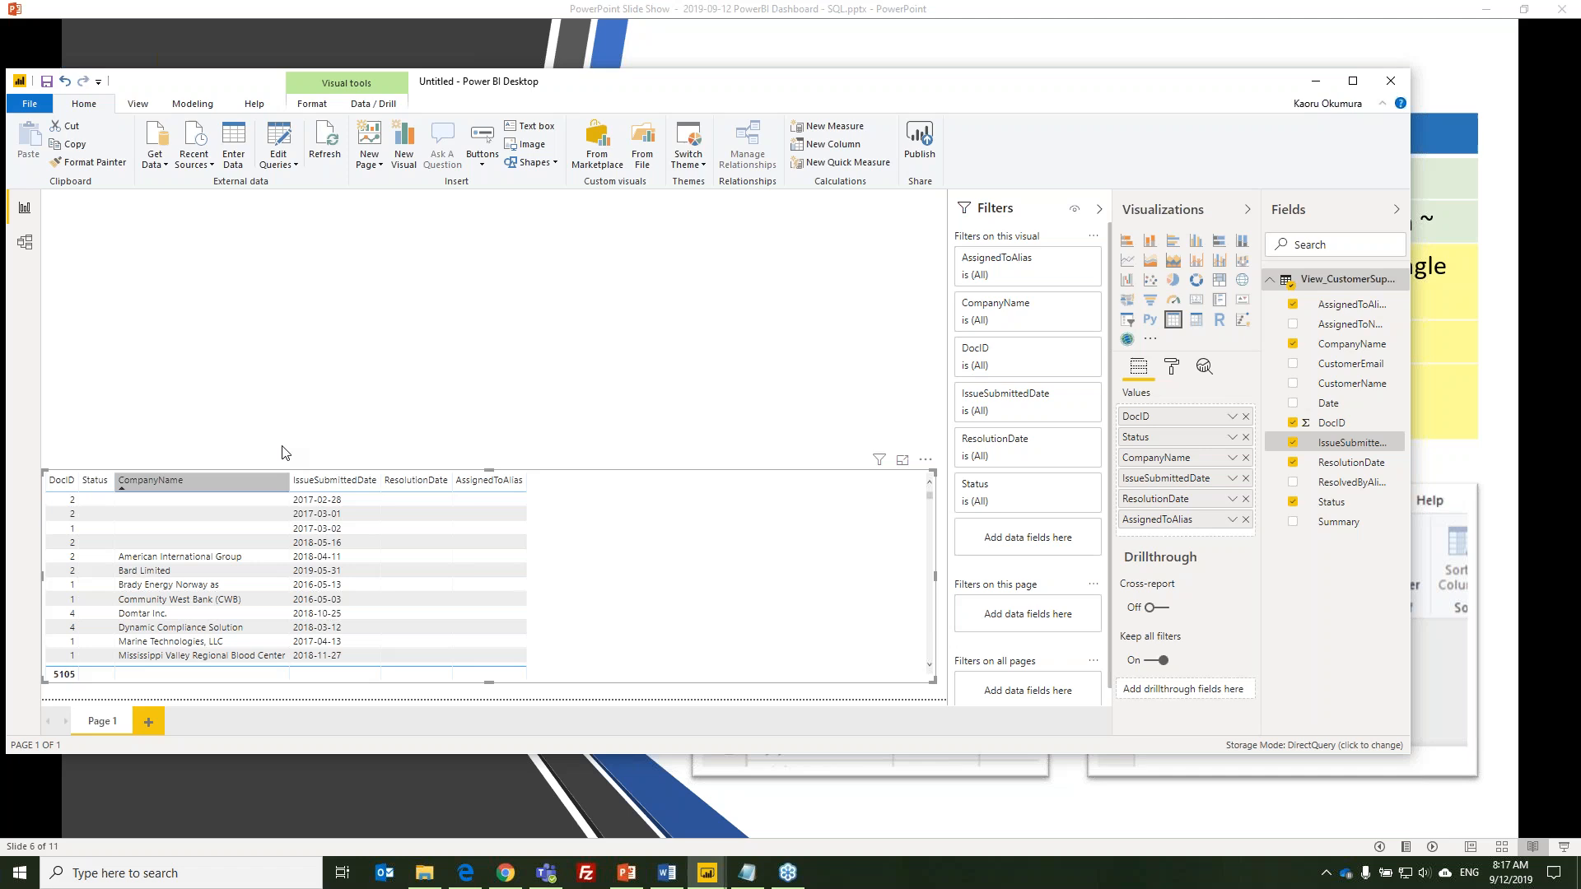
{"action": "left_click", "coordinate": [591, 438]}
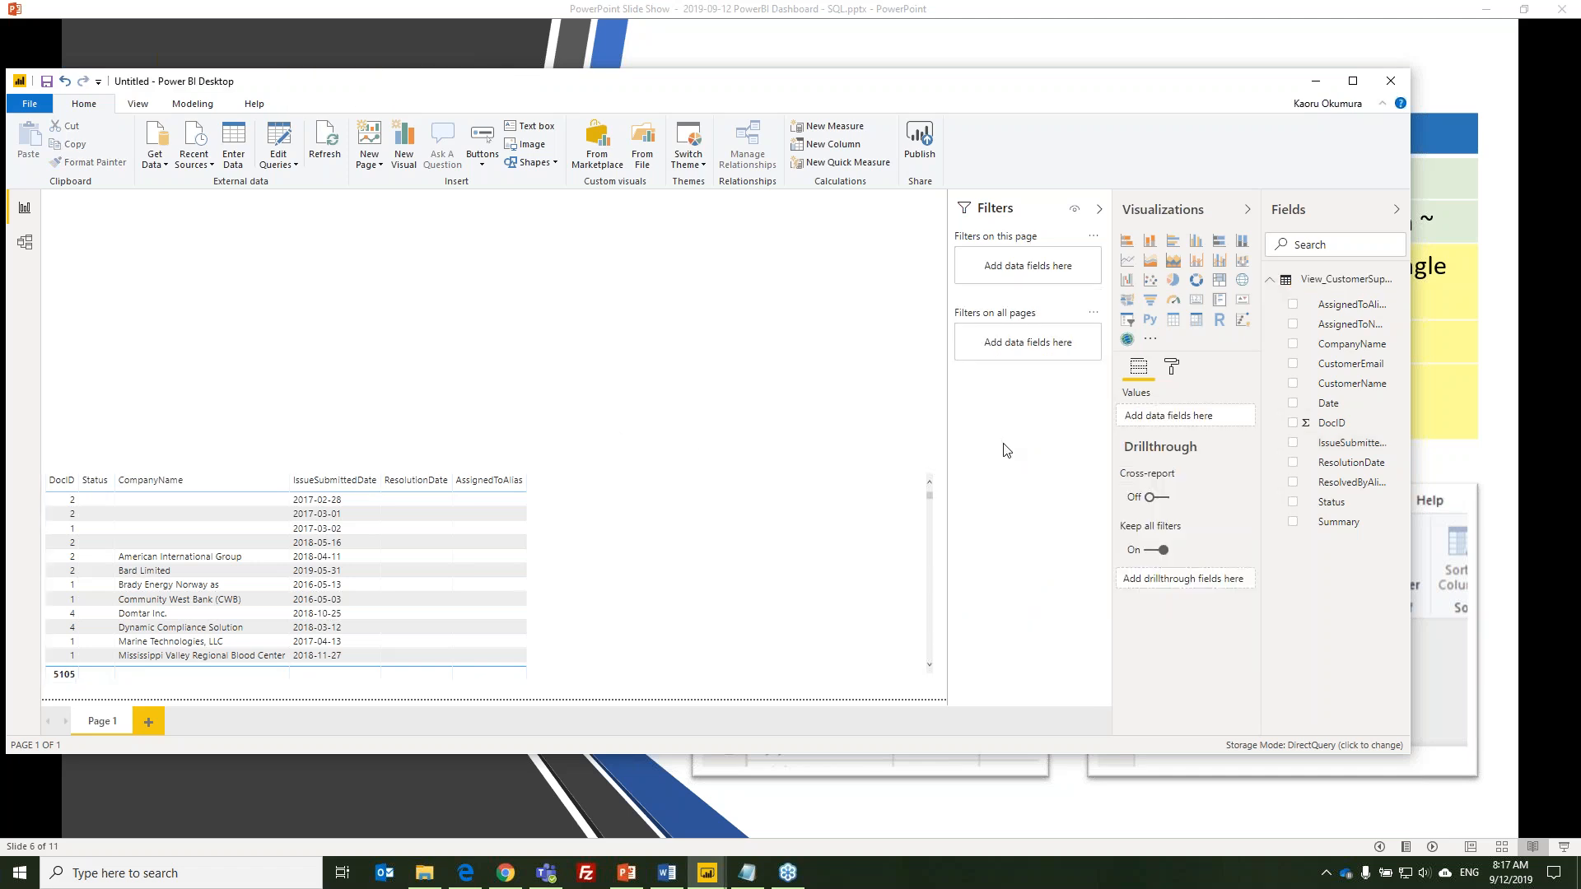
Insert a slicer on the Status field and shrink it to a narrow strip just above the table
{"action": "left_click", "coordinate": [1127, 327]}
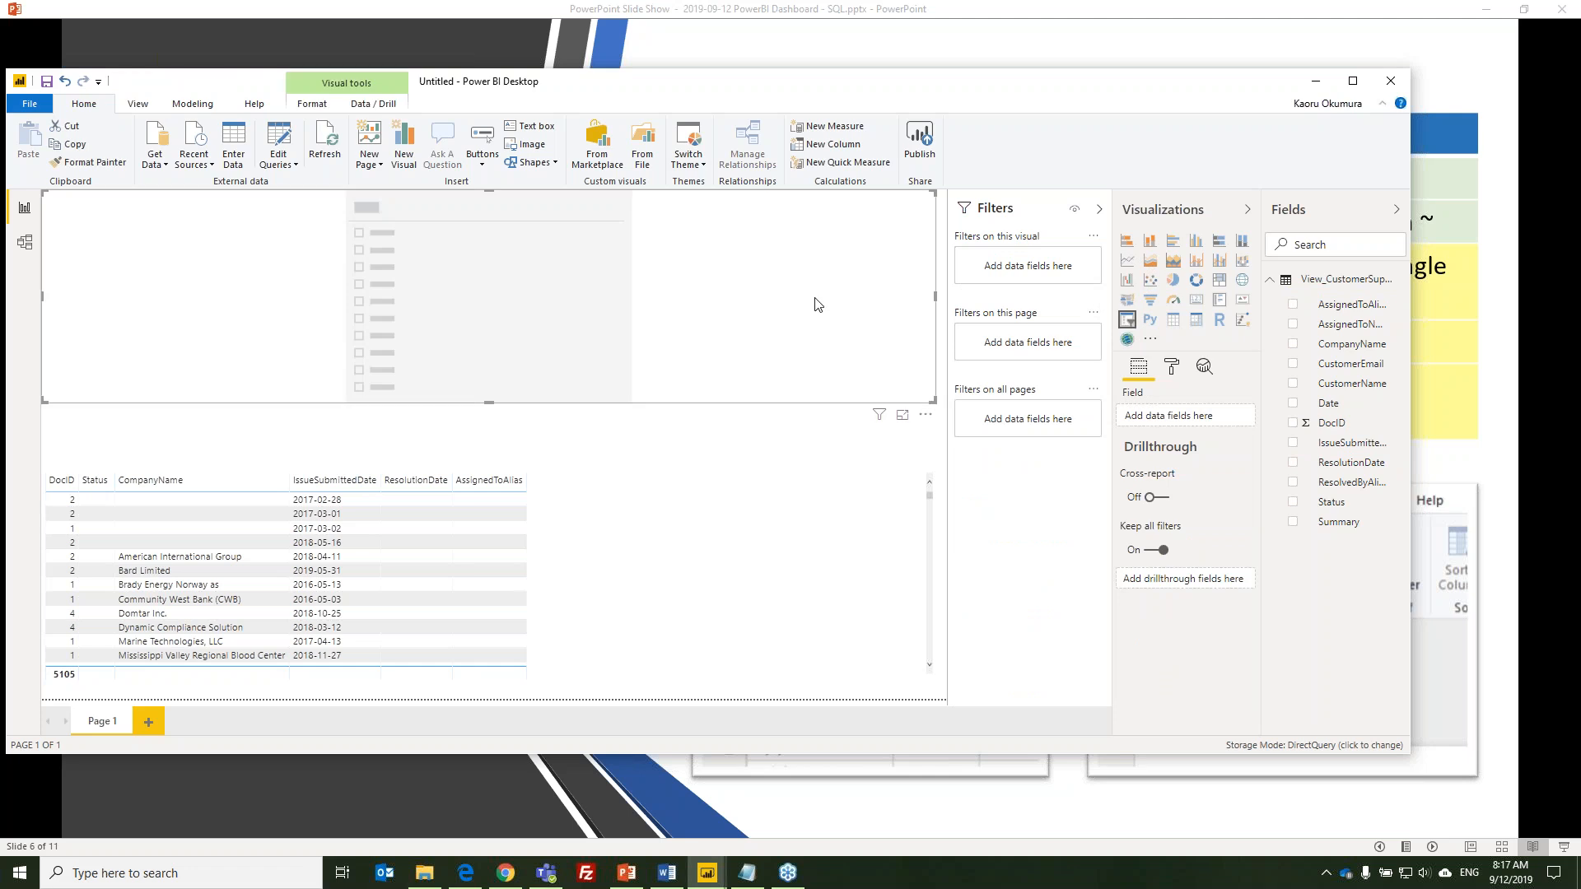
{"action": "left_click_drag", "start_coordinate": [489, 192], "coordinate": [542, 364]}
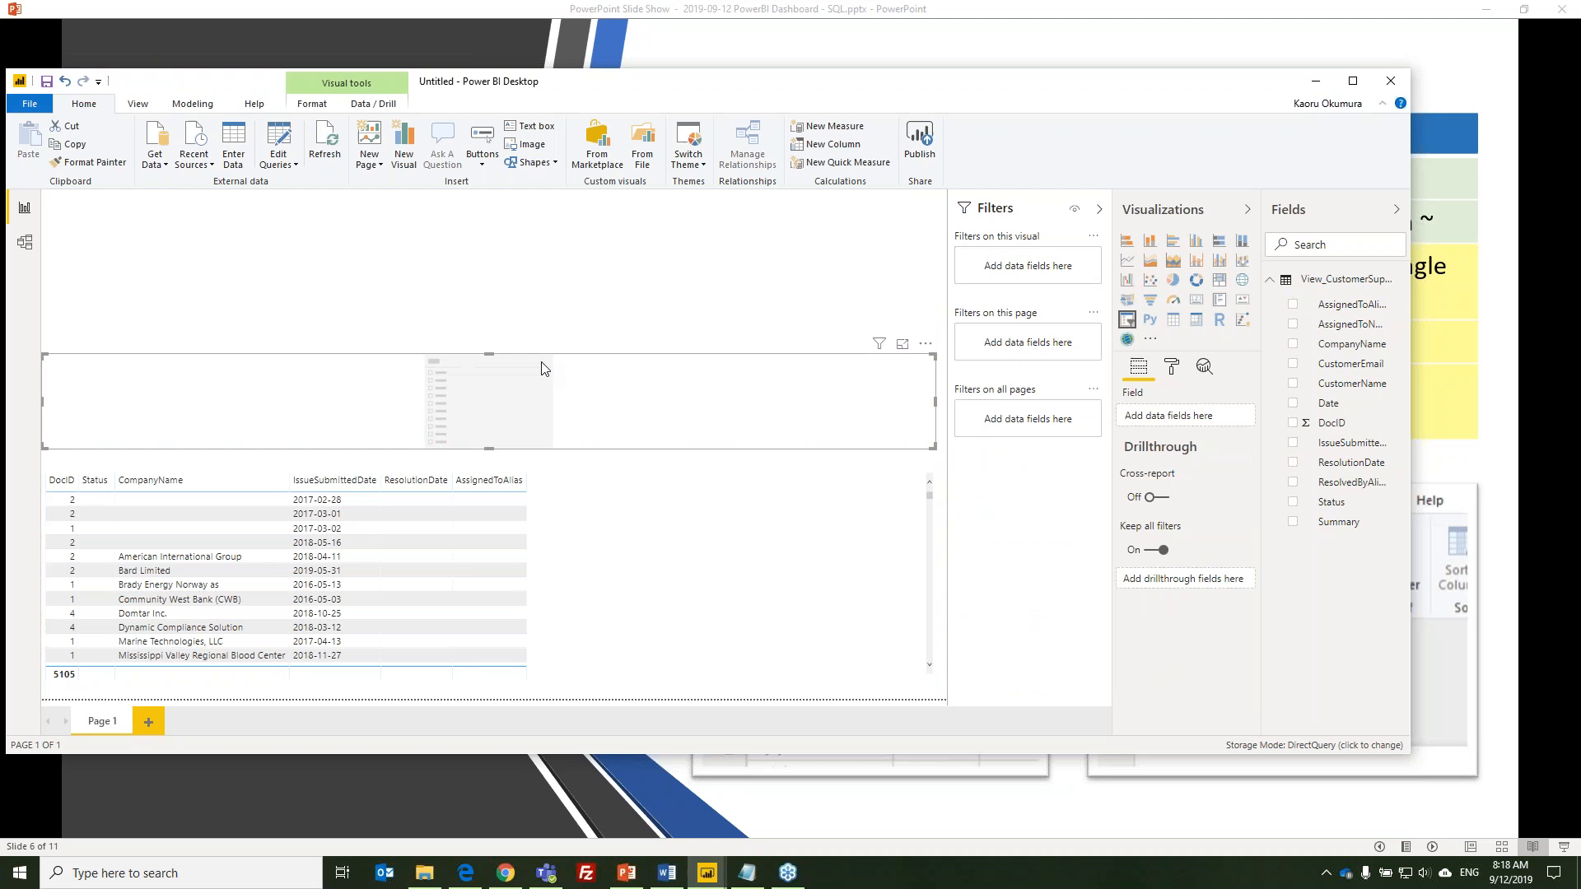
{"action": "left_click", "coordinate": [1293, 503]}
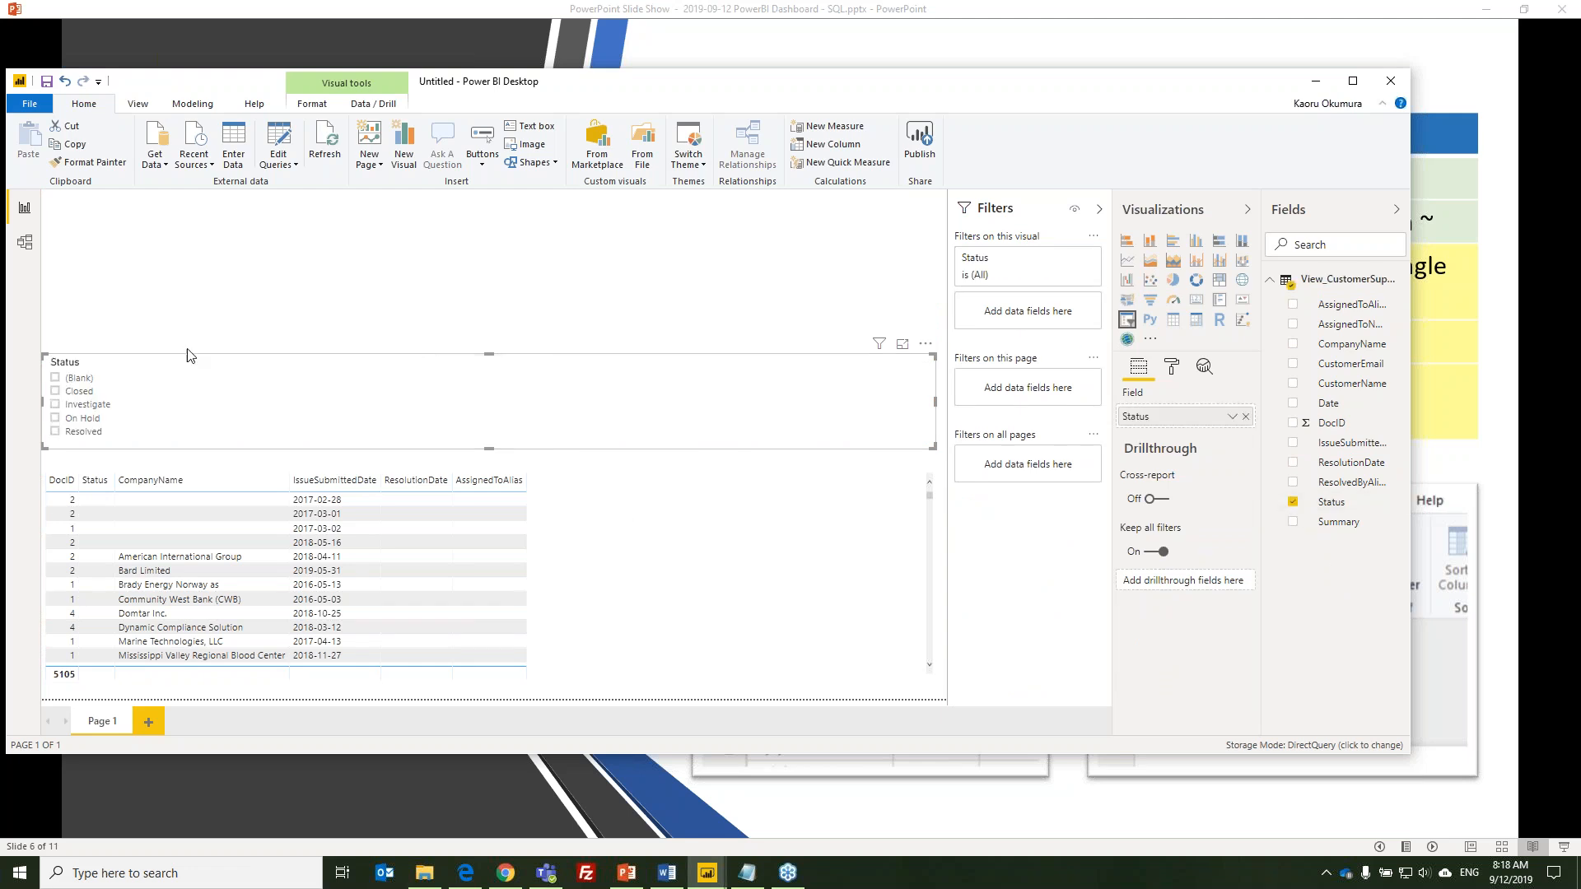
{"action": "left_click_drag", "start_coordinate": [487, 359], "coordinate": [473, 416]}
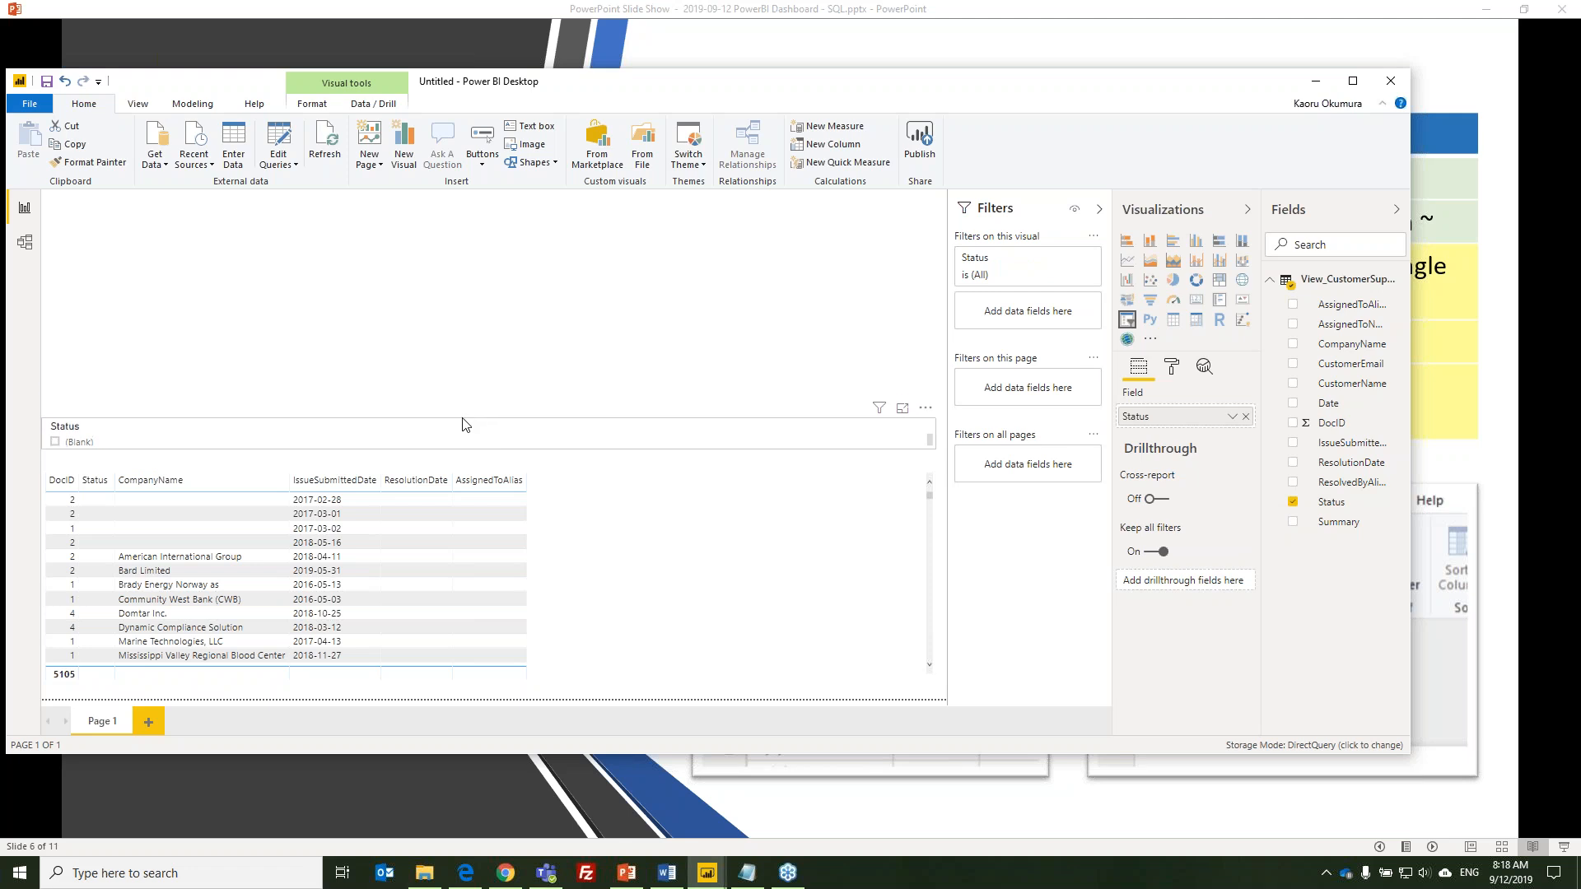
Set the Status slicer's orientation to Horizontal
{"action": "left_click", "coordinate": [1172, 366]}
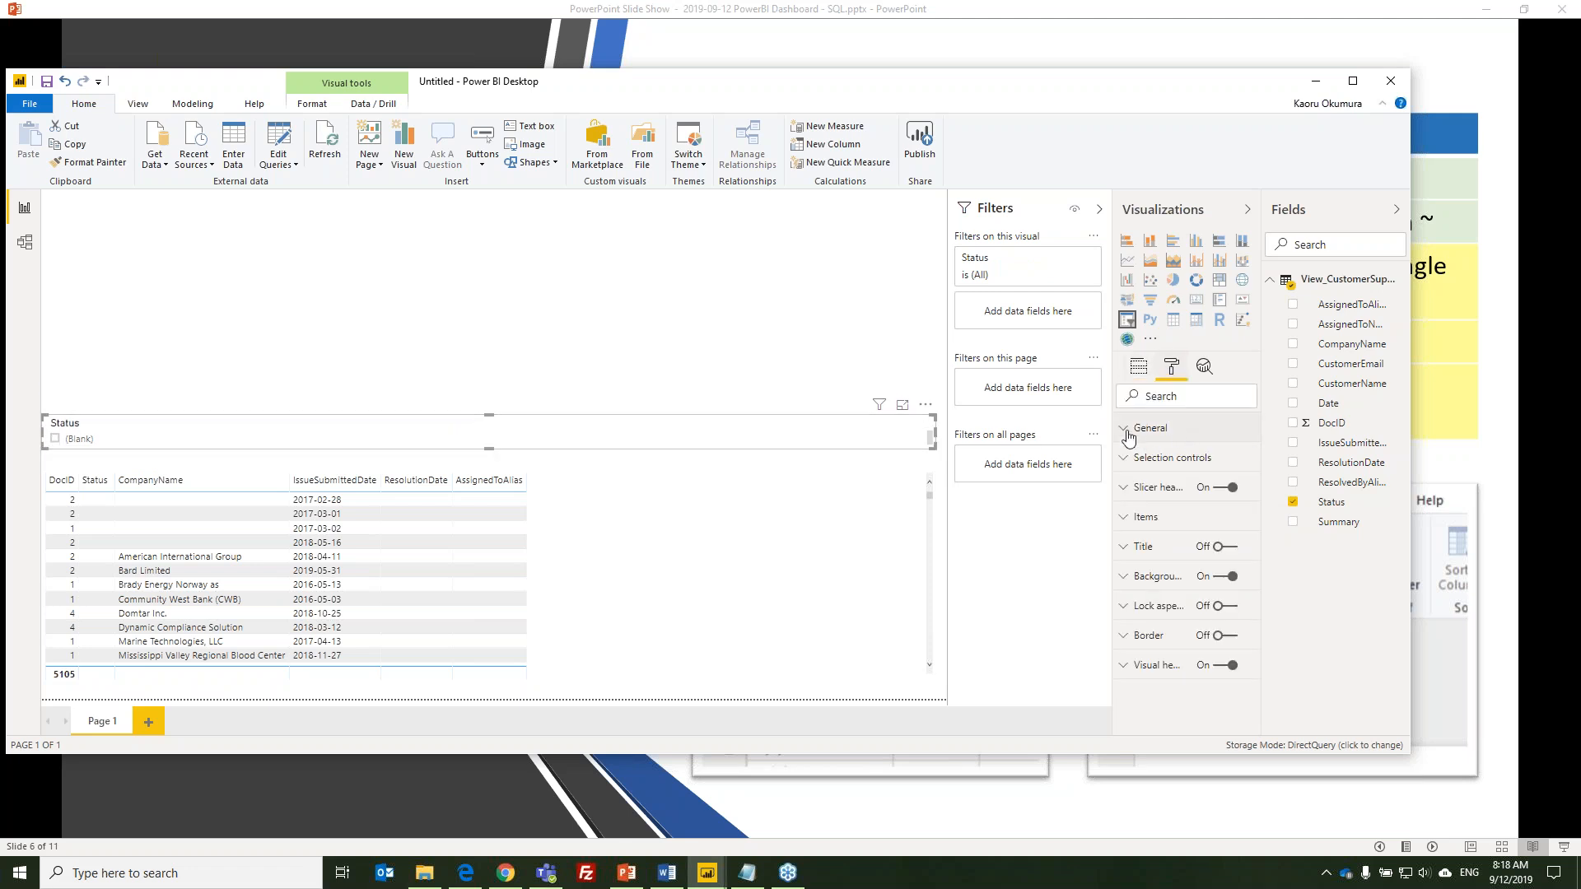
{"action": "left_click", "coordinate": [1134, 432]}
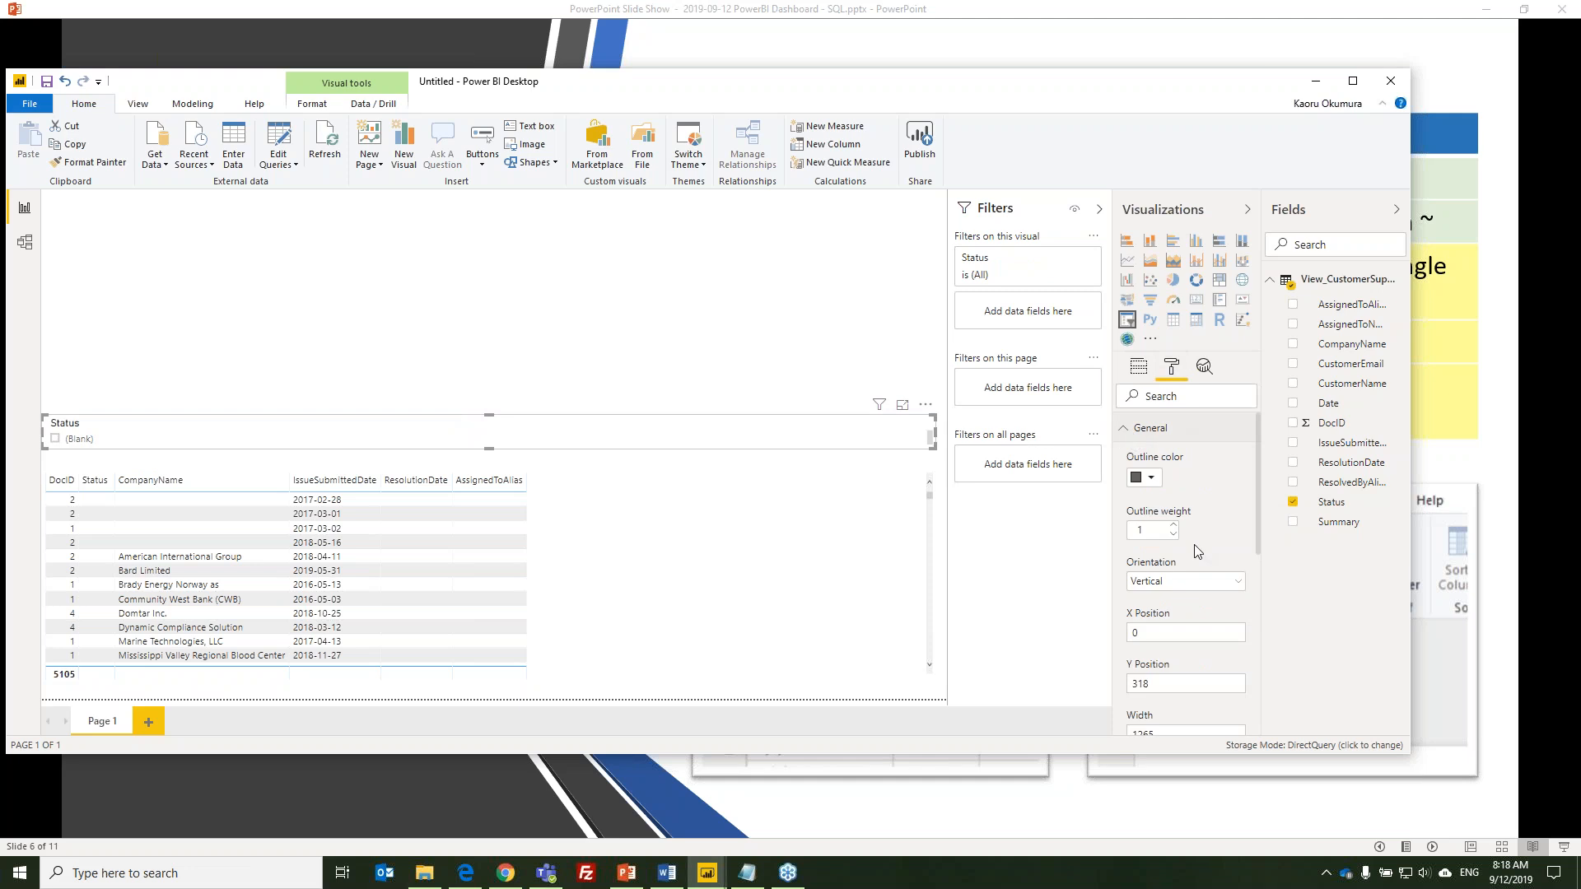
{"action": "left_click", "coordinate": [1175, 583]}
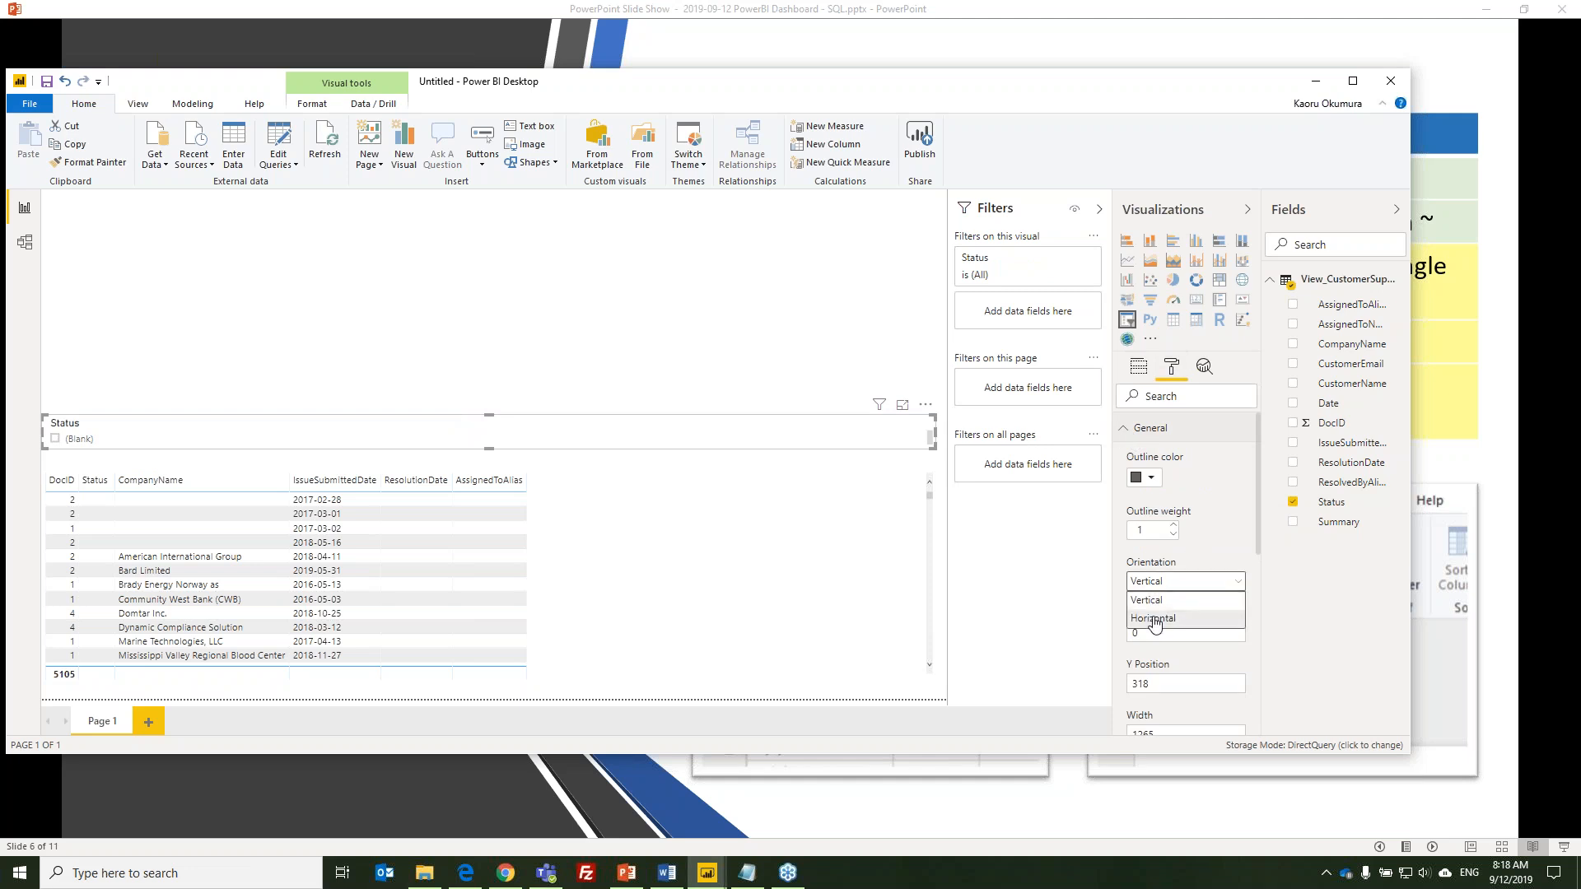
{"action": "left_click", "coordinate": [1157, 620]}
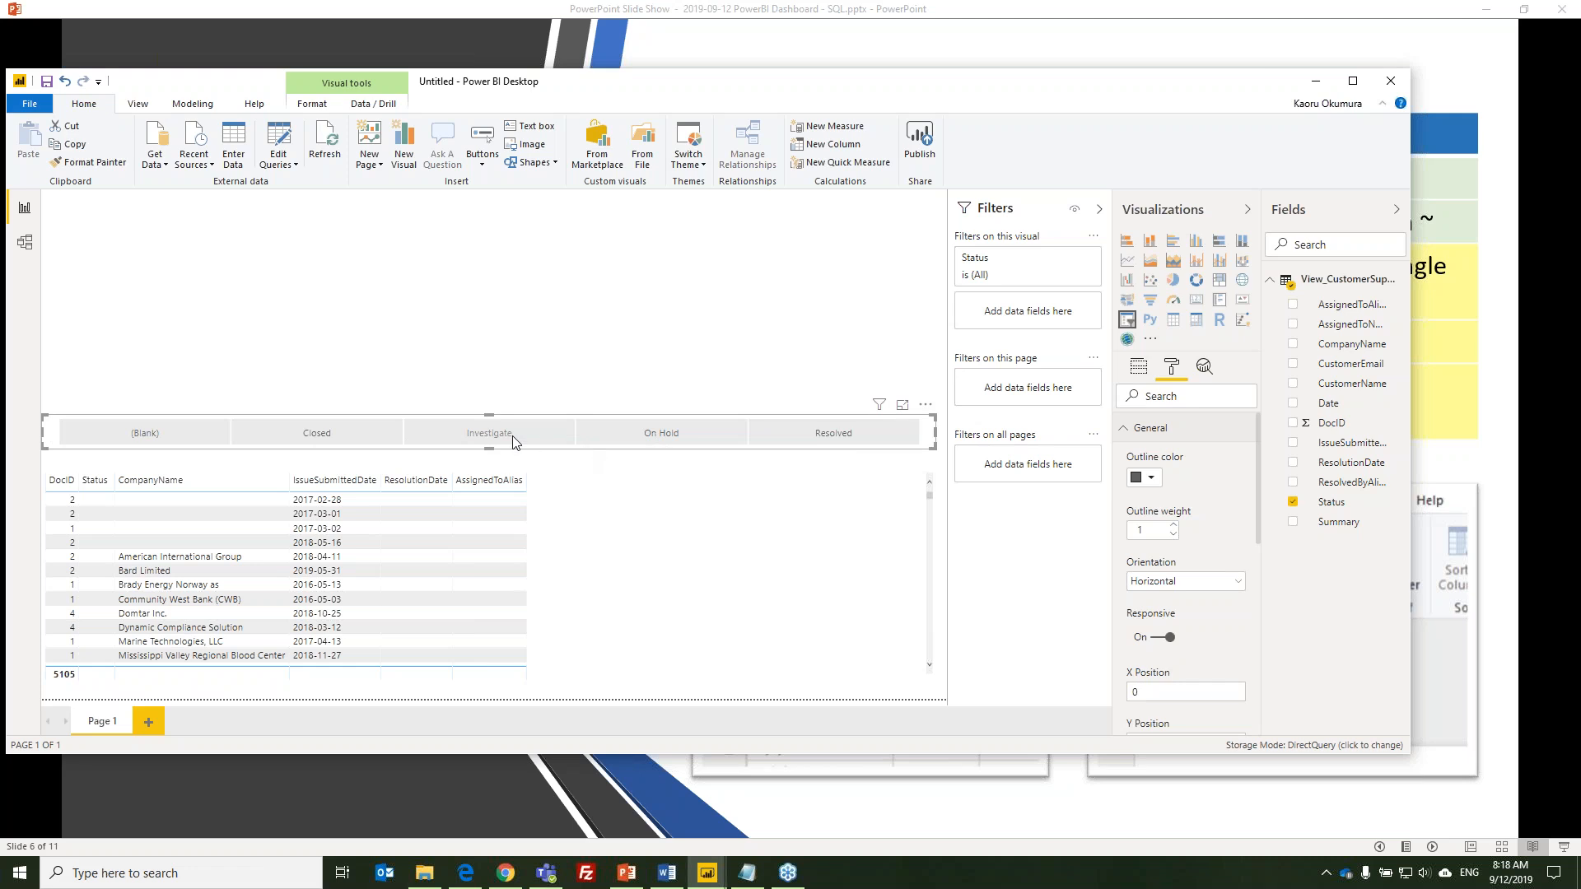
Try out the slicer with the Investigate and (Blank) statuses, and clear the selection
{"action": "left_click", "coordinate": [486, 434]}
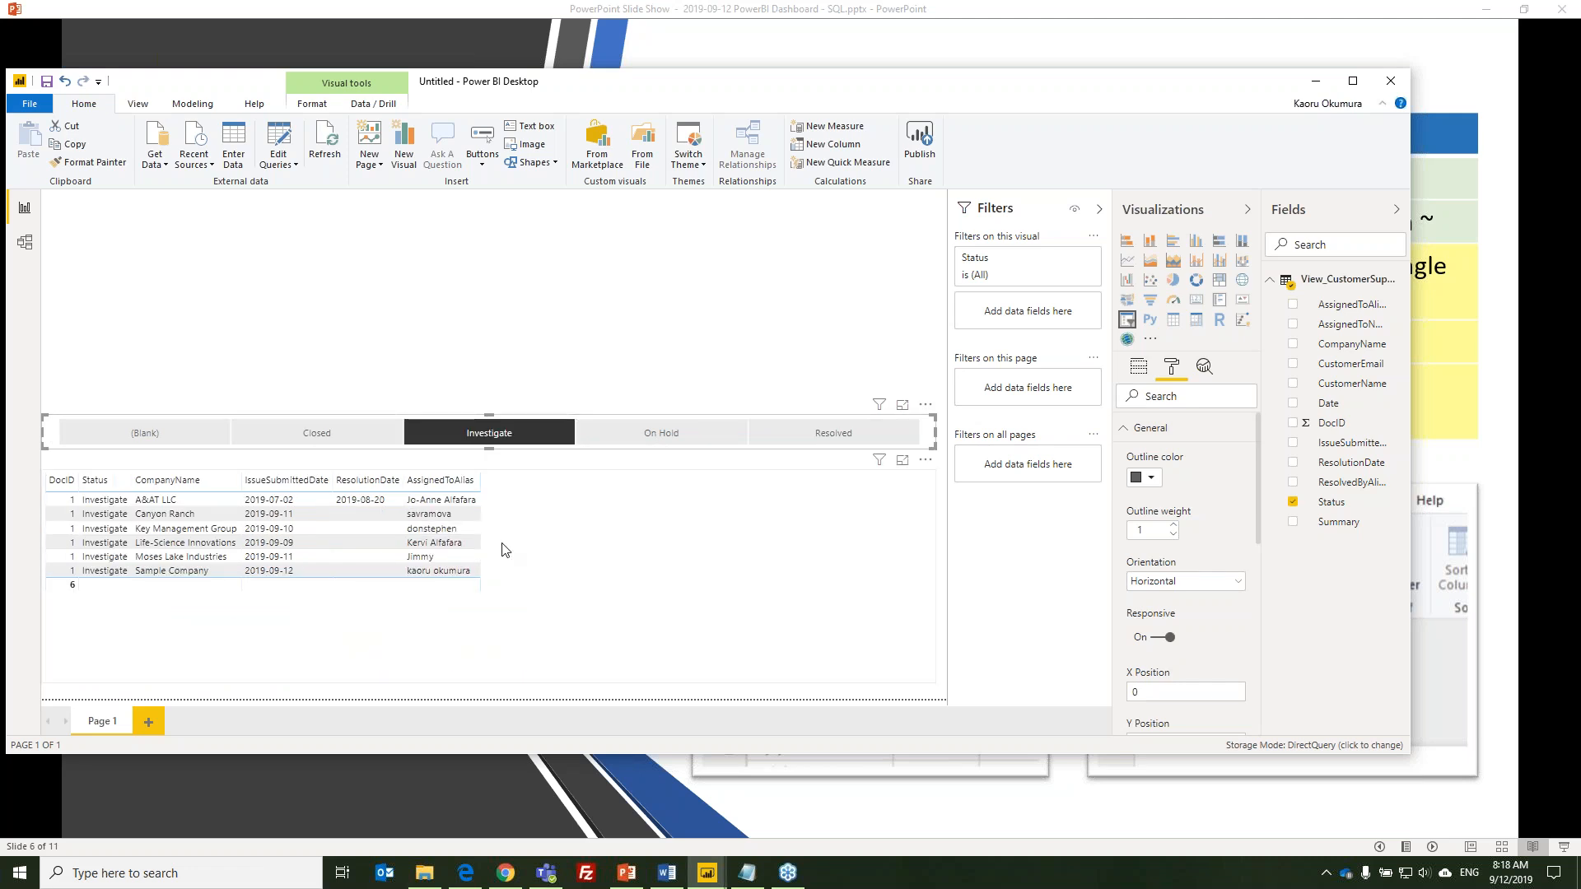
{"action": "left_click", "coordinate": [188, 405]}
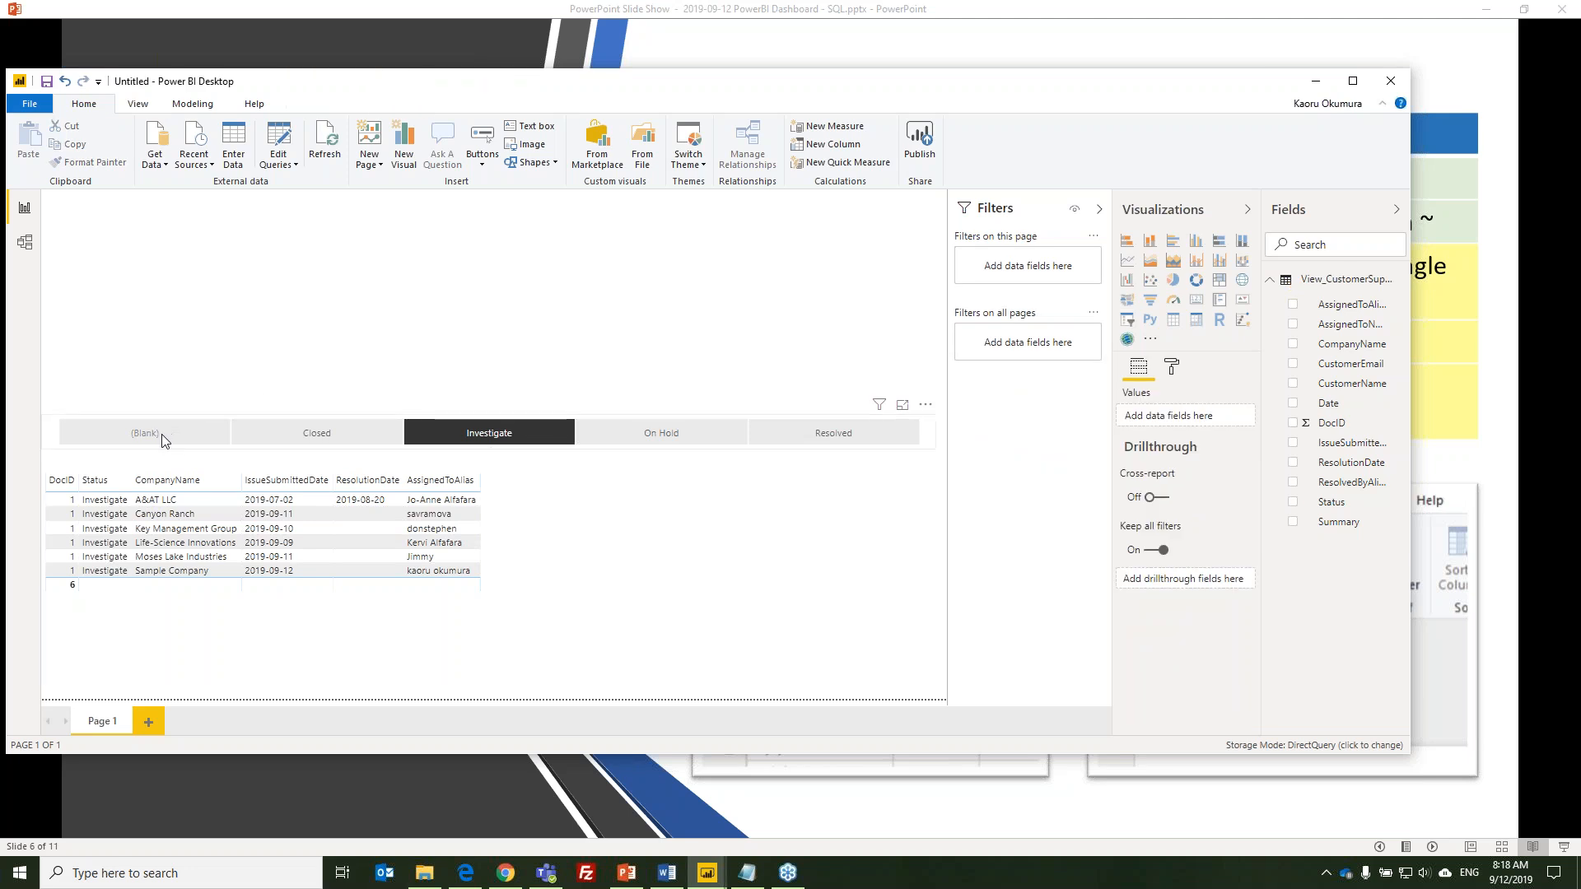
{"action": "left_click", "coordinate": [163, 438]}
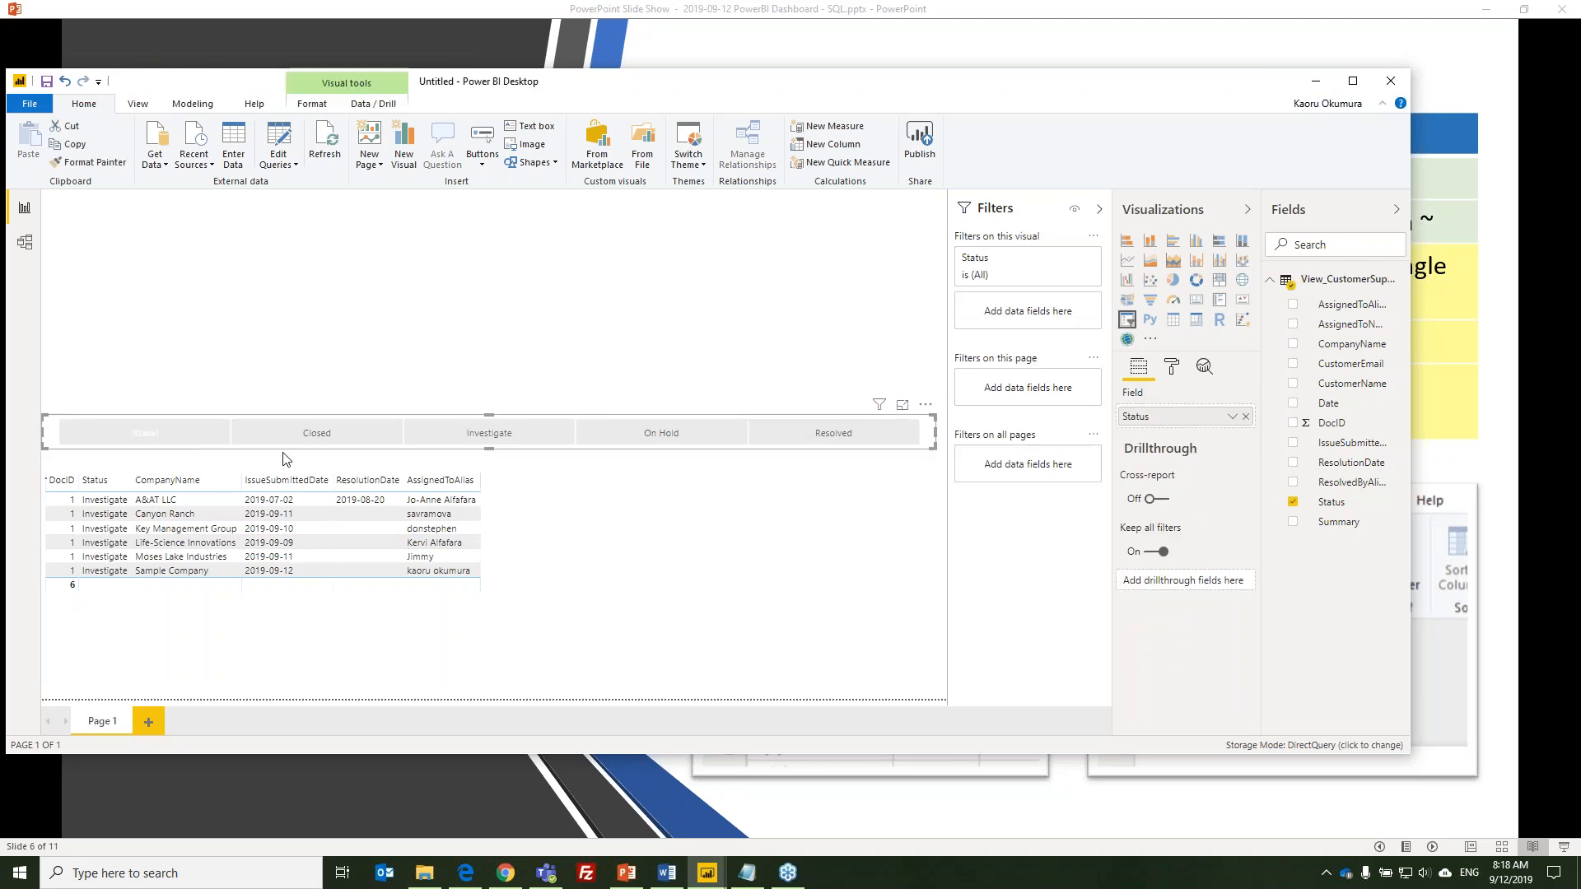
{"action": "left_click", "coordinate": [174, 440]}
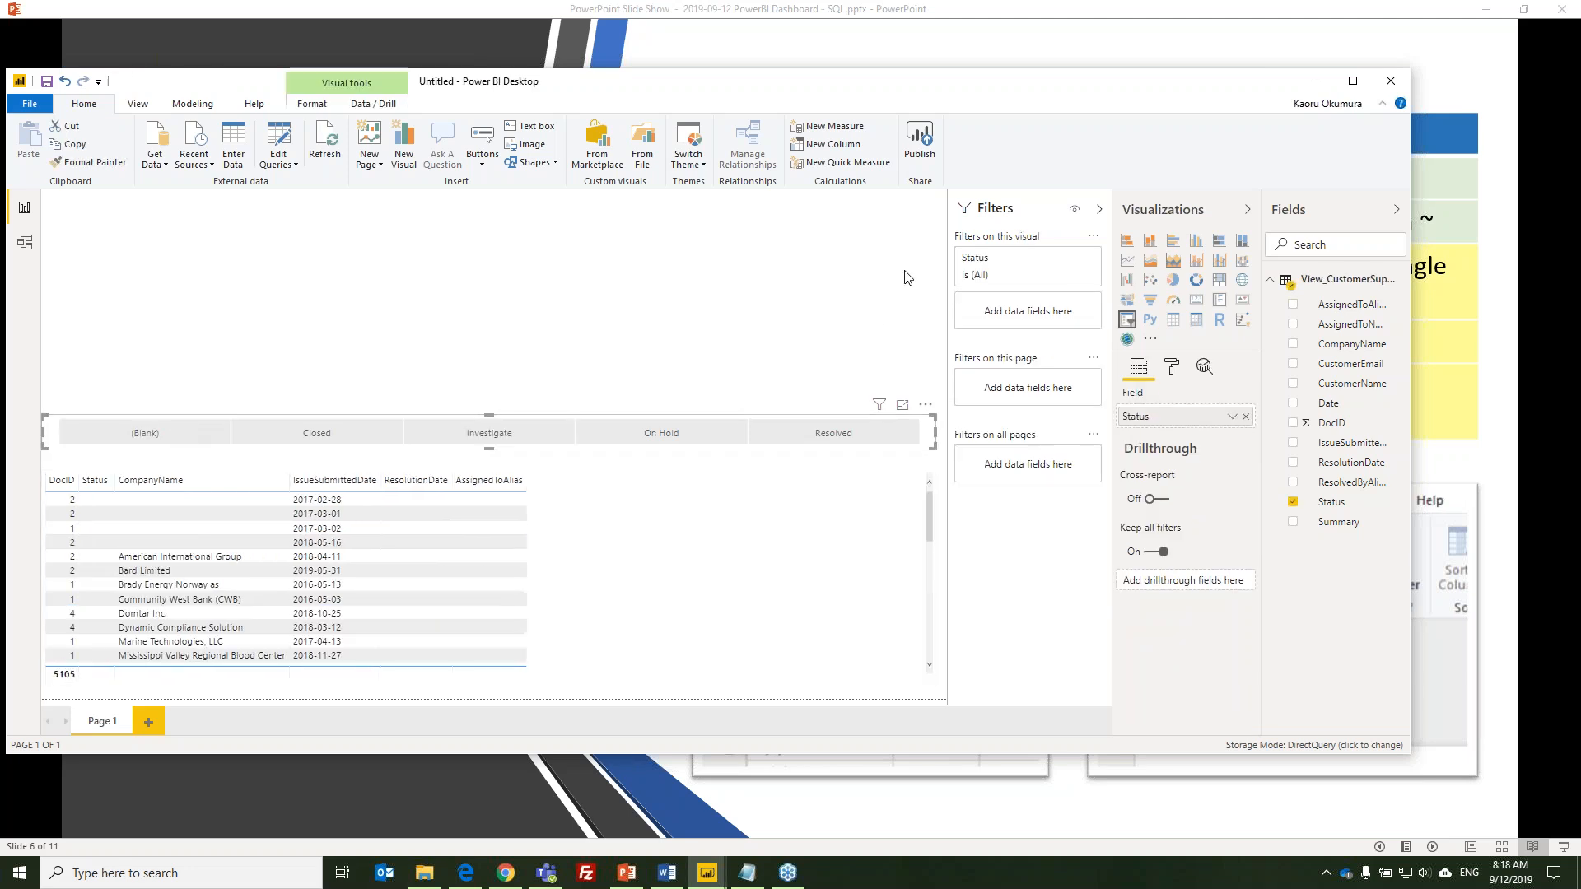
Filter the slicer's Status values to include everything except (Blank)
{"action": "left_click", "coordinate": [1023, 271]}
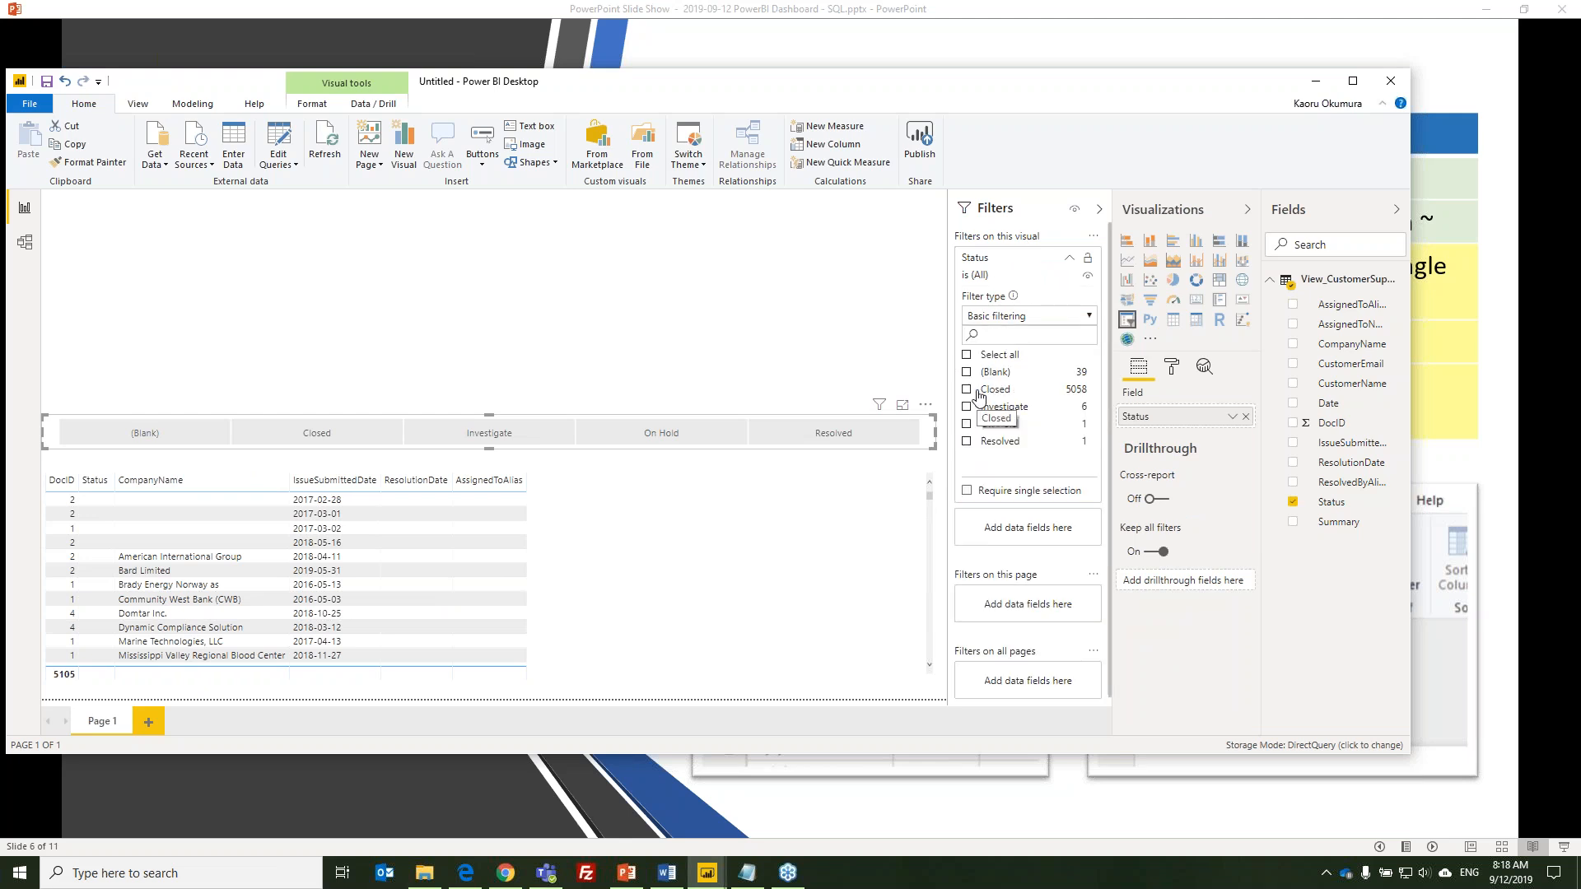
{"action": "left_click", "coordinate": [967, 355]}
{"action": "left_click", "coordinate": [966, 372]}
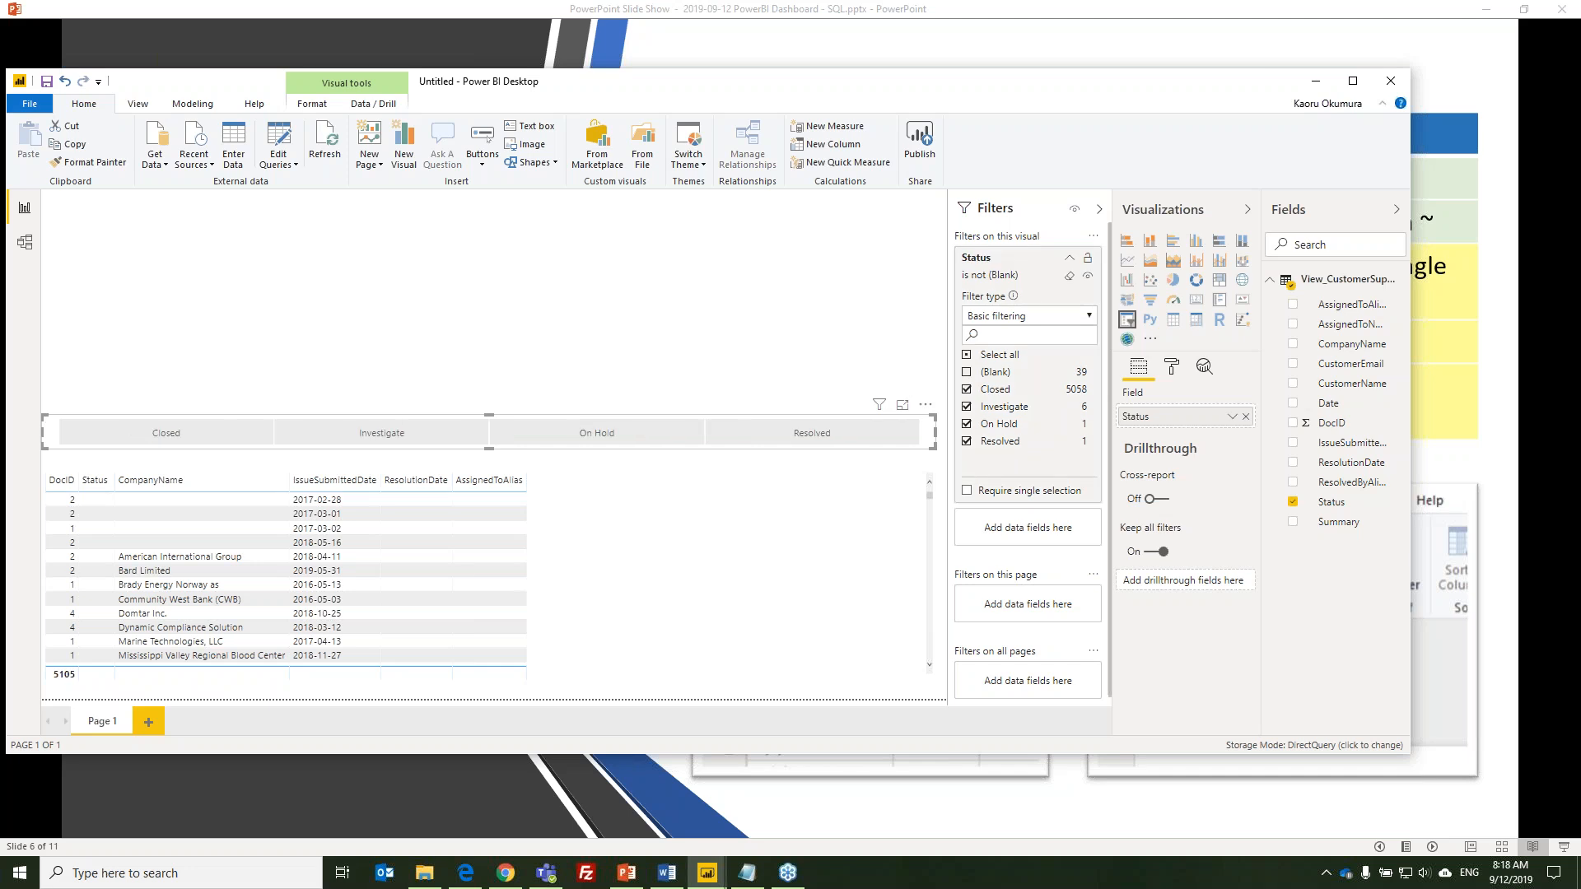
Turn on the "Select all" option in the Status slicer's selection controls
{"action": "left_click", "coordinate": [1175, 376]}
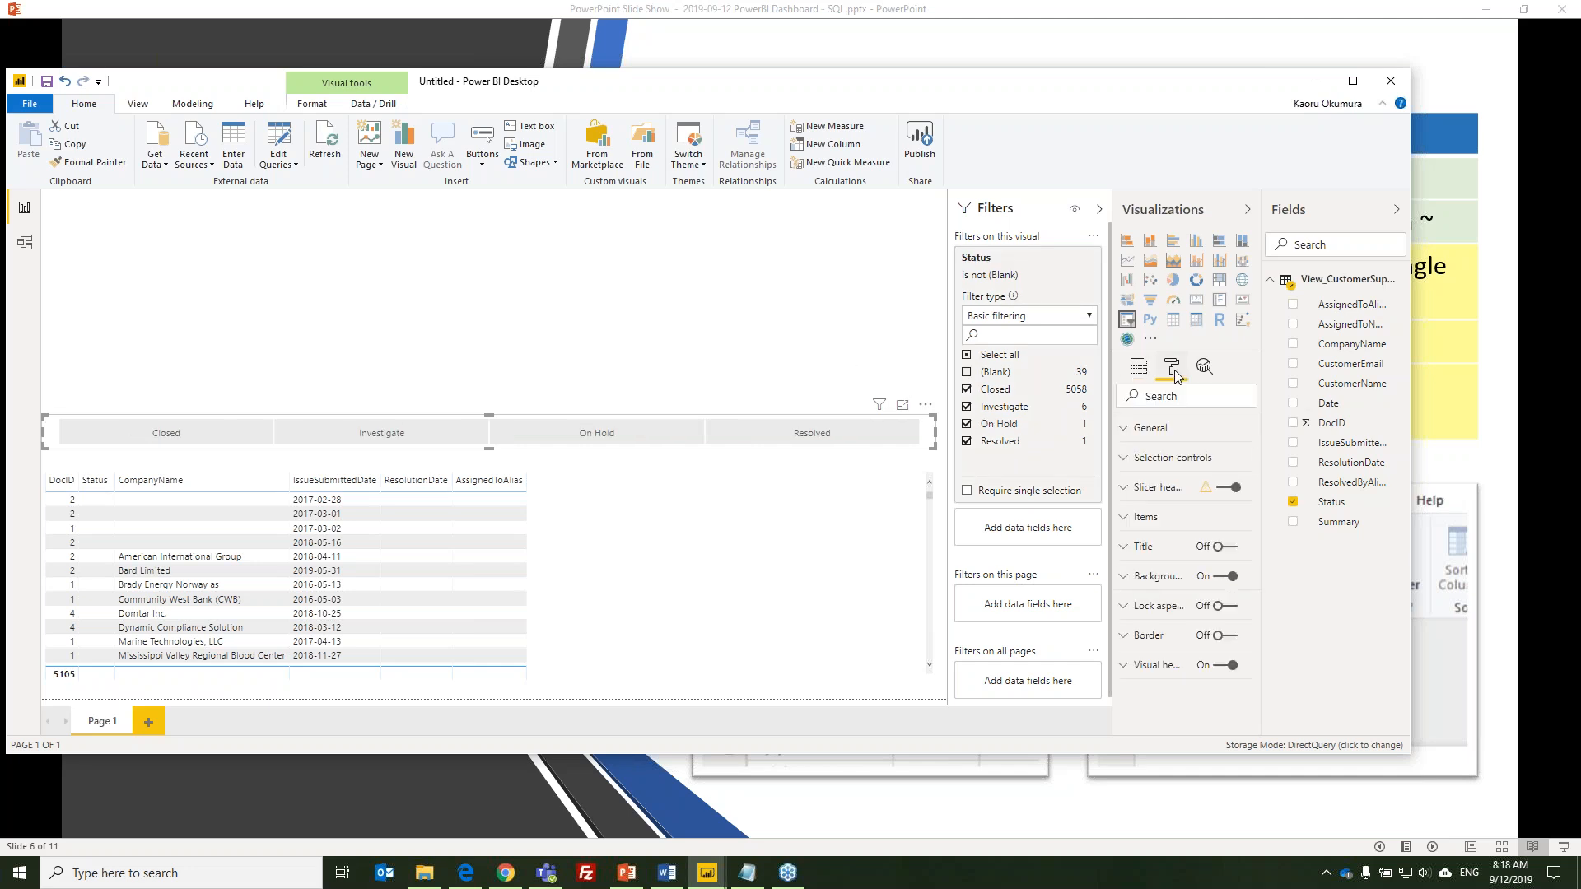
{"action": "left_click", "coordinate": [1169, 457]}
{"action": "scroll", "coordinate": [1169, 510], "scroll_direction": "down", "scroll_amount": 1}
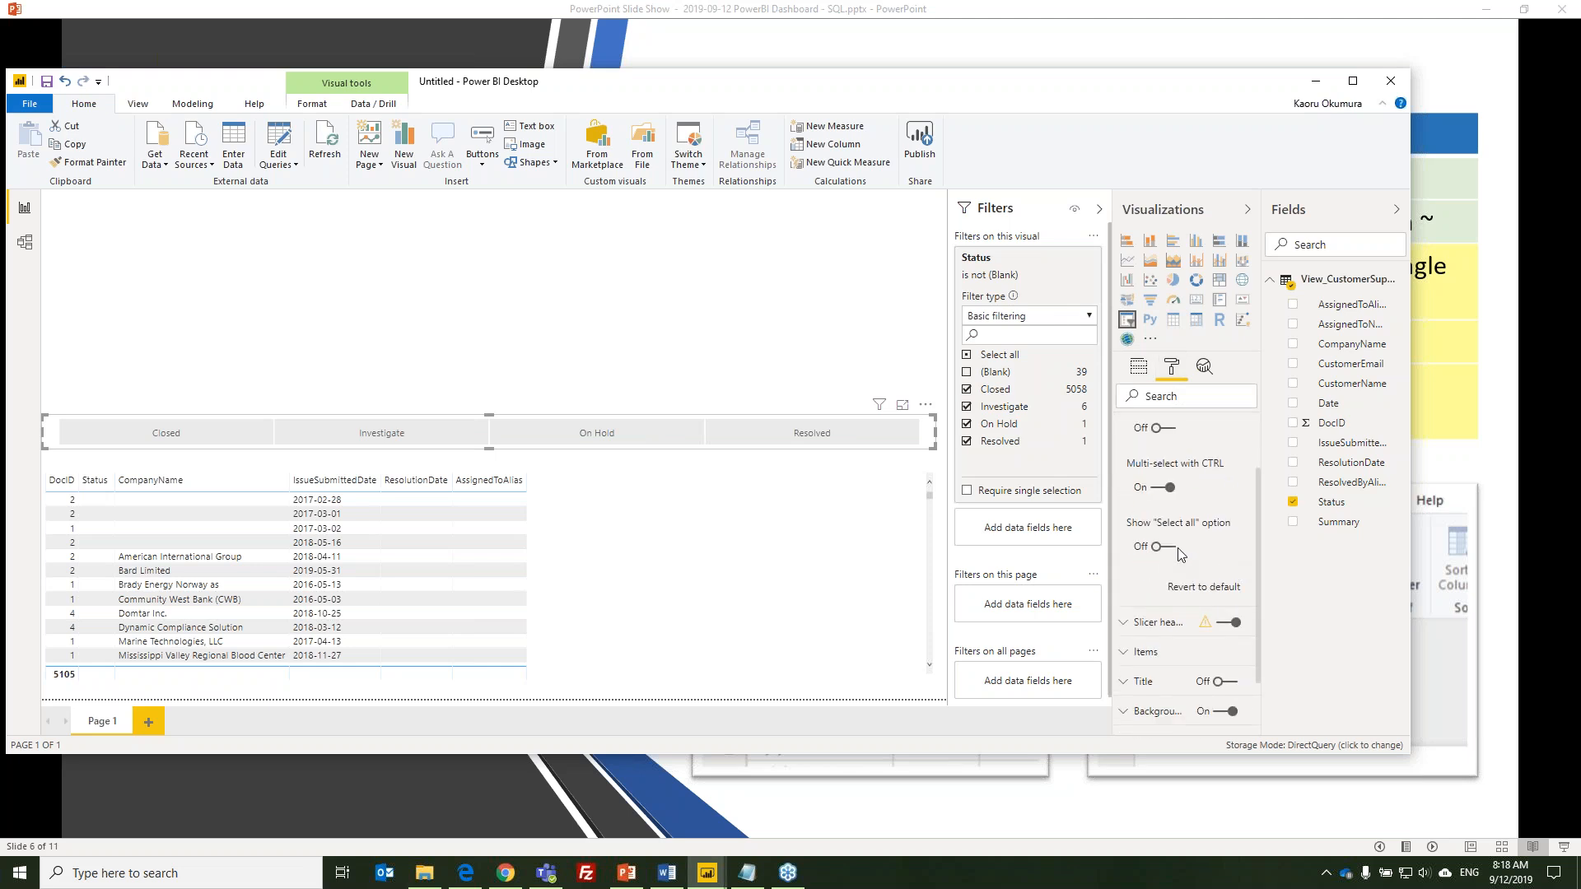
{"action": "left_click", "coordinate": [1163, 546]}
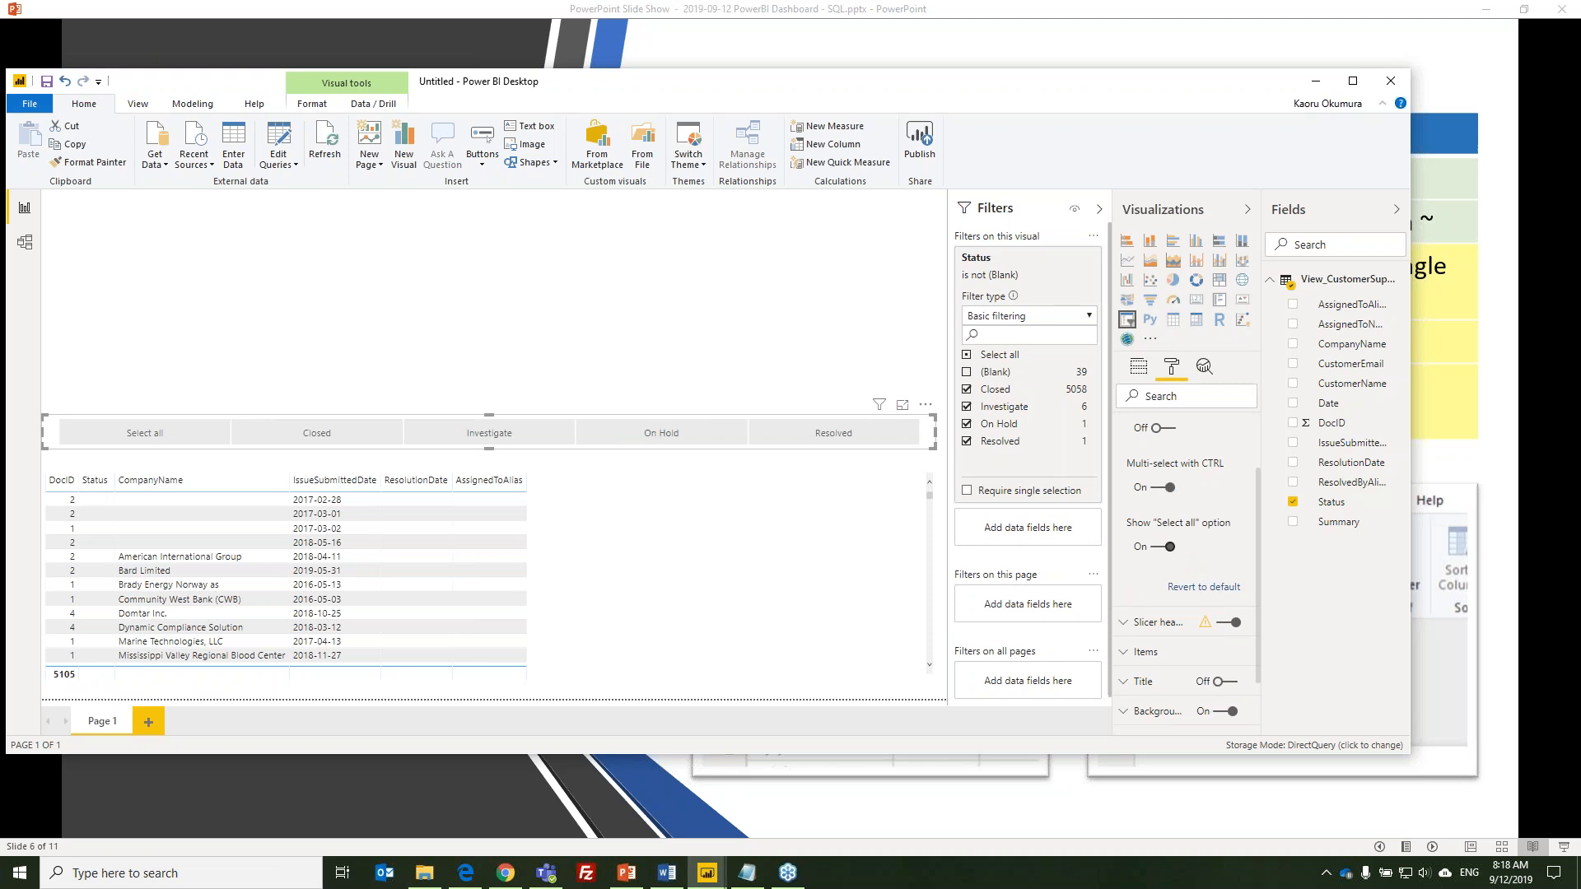
Select all statuses in the slicer except Closed
{"action": "left_click", "coordinate": [758, 274]}
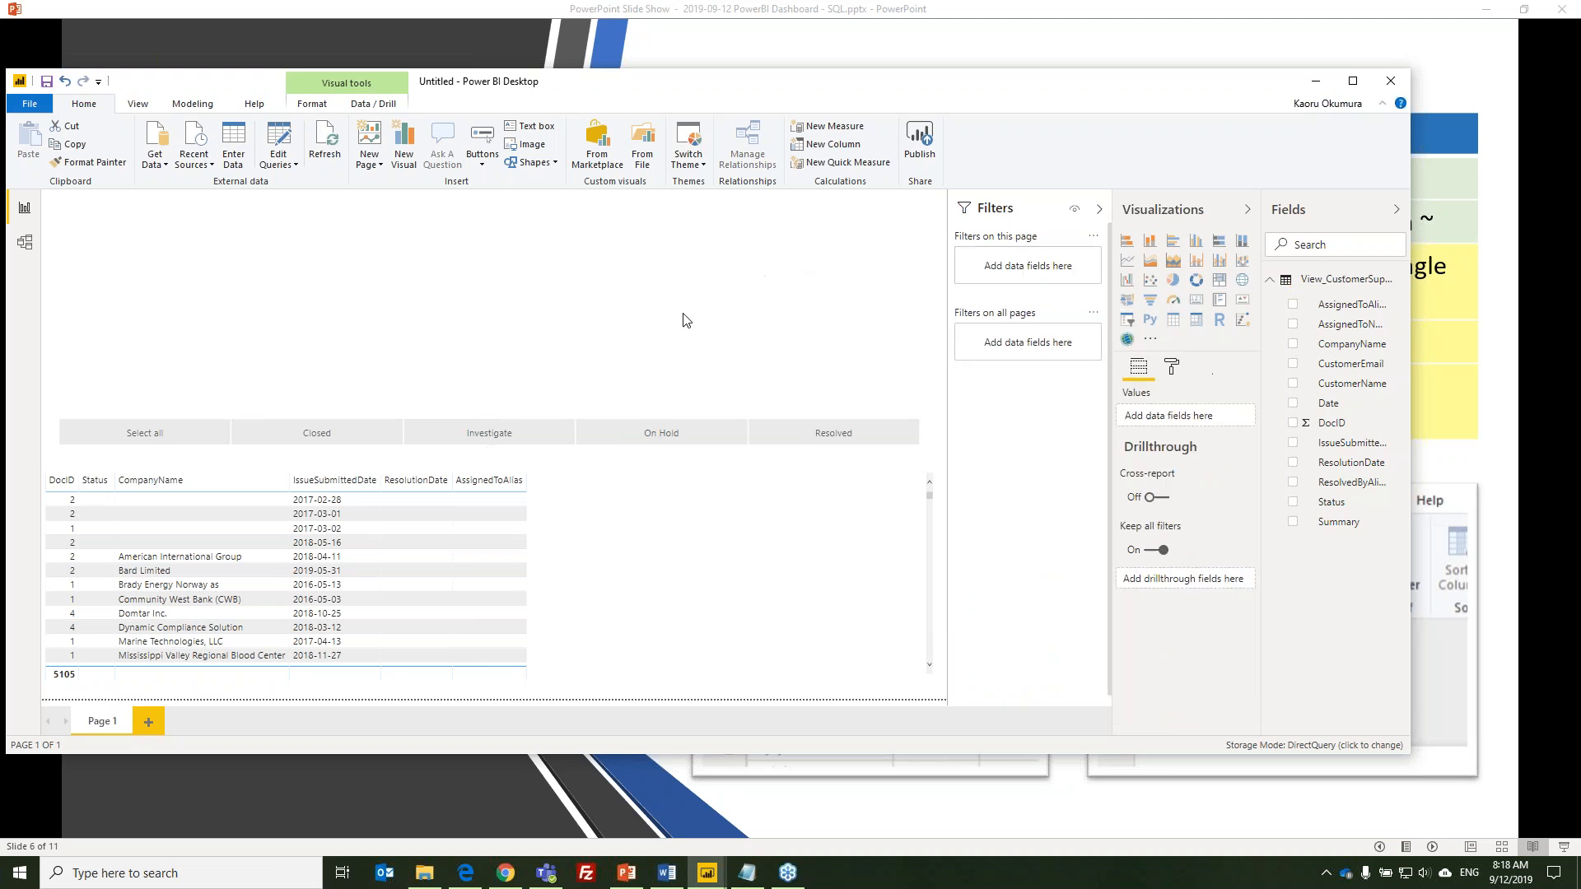
{"action": "left_click", "coordinate": [142, 437]}
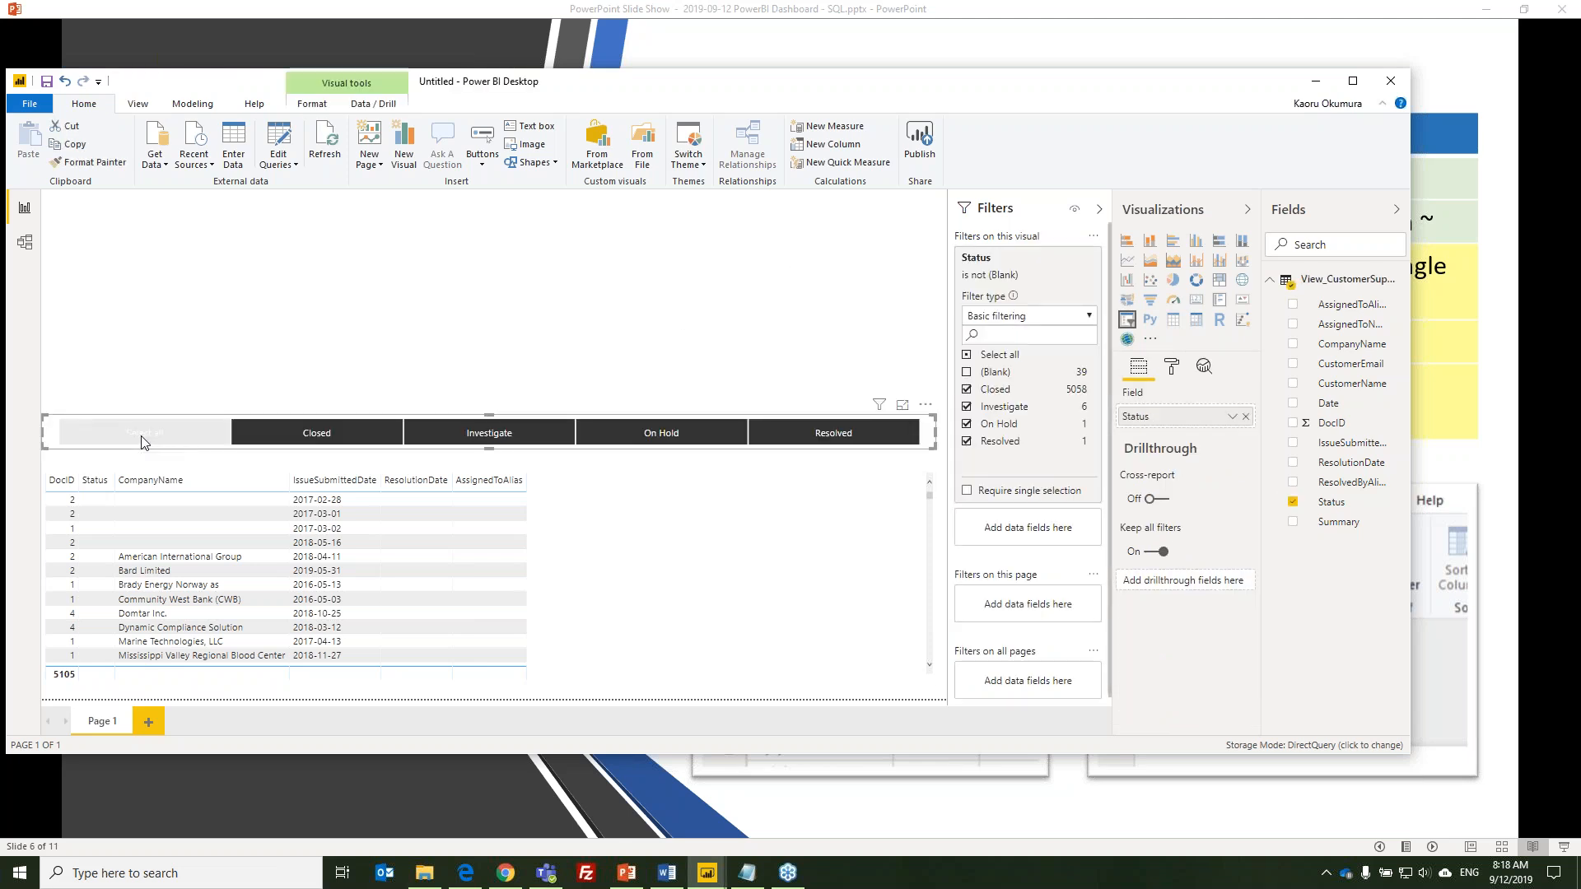
{"action": "left_click", "coordinate": [342, 436]}
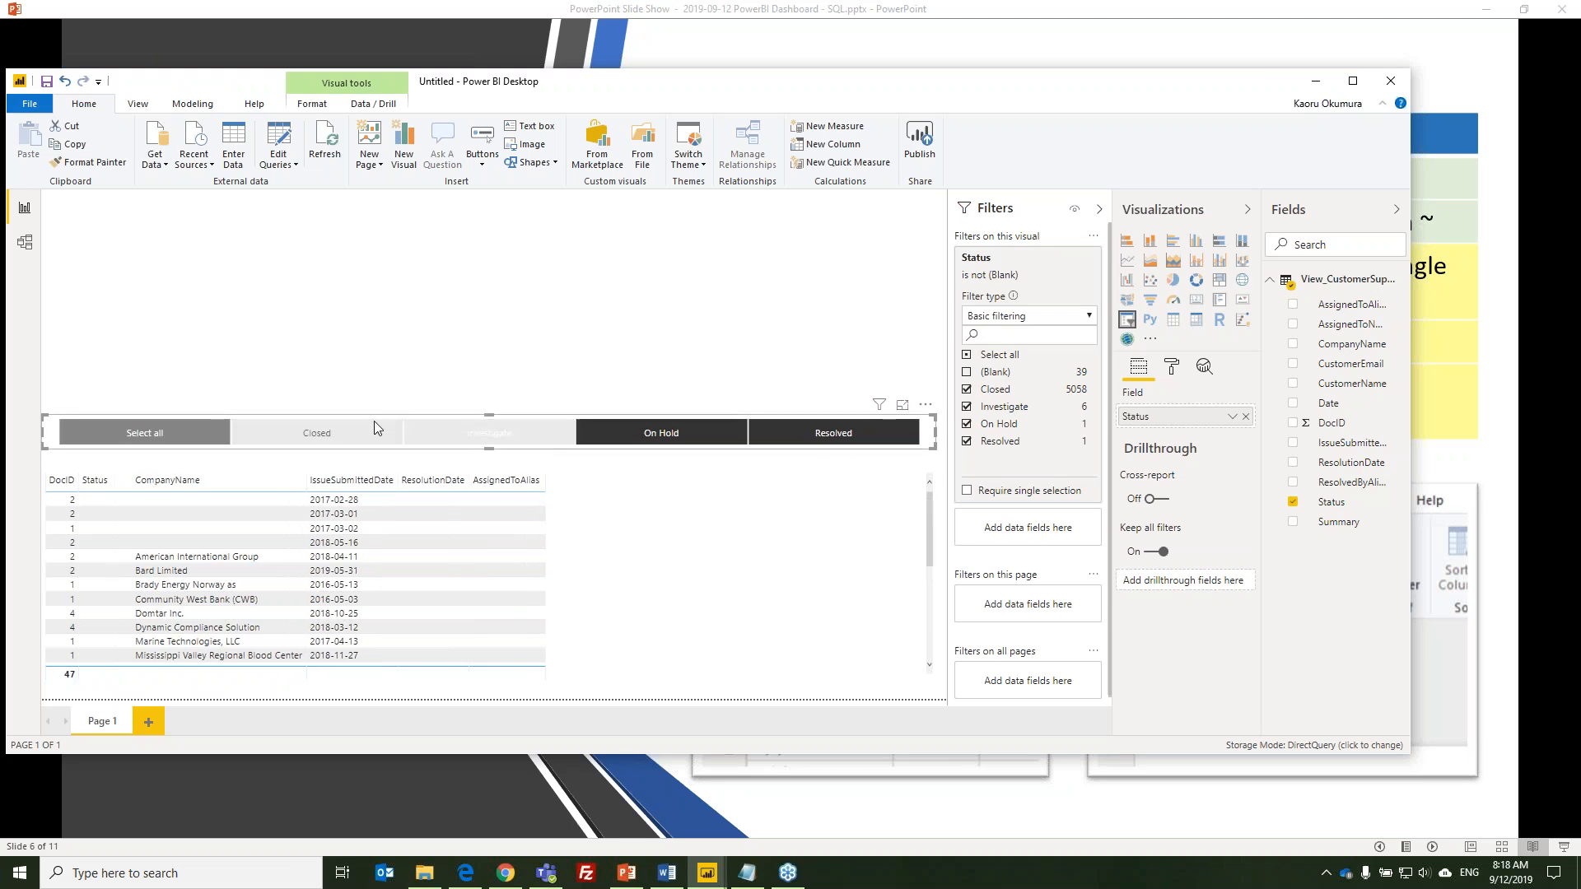
Filter the table visual's Status field to include all values except (Blank)
{"action": "left_click", "coordinate": [812, 513]}
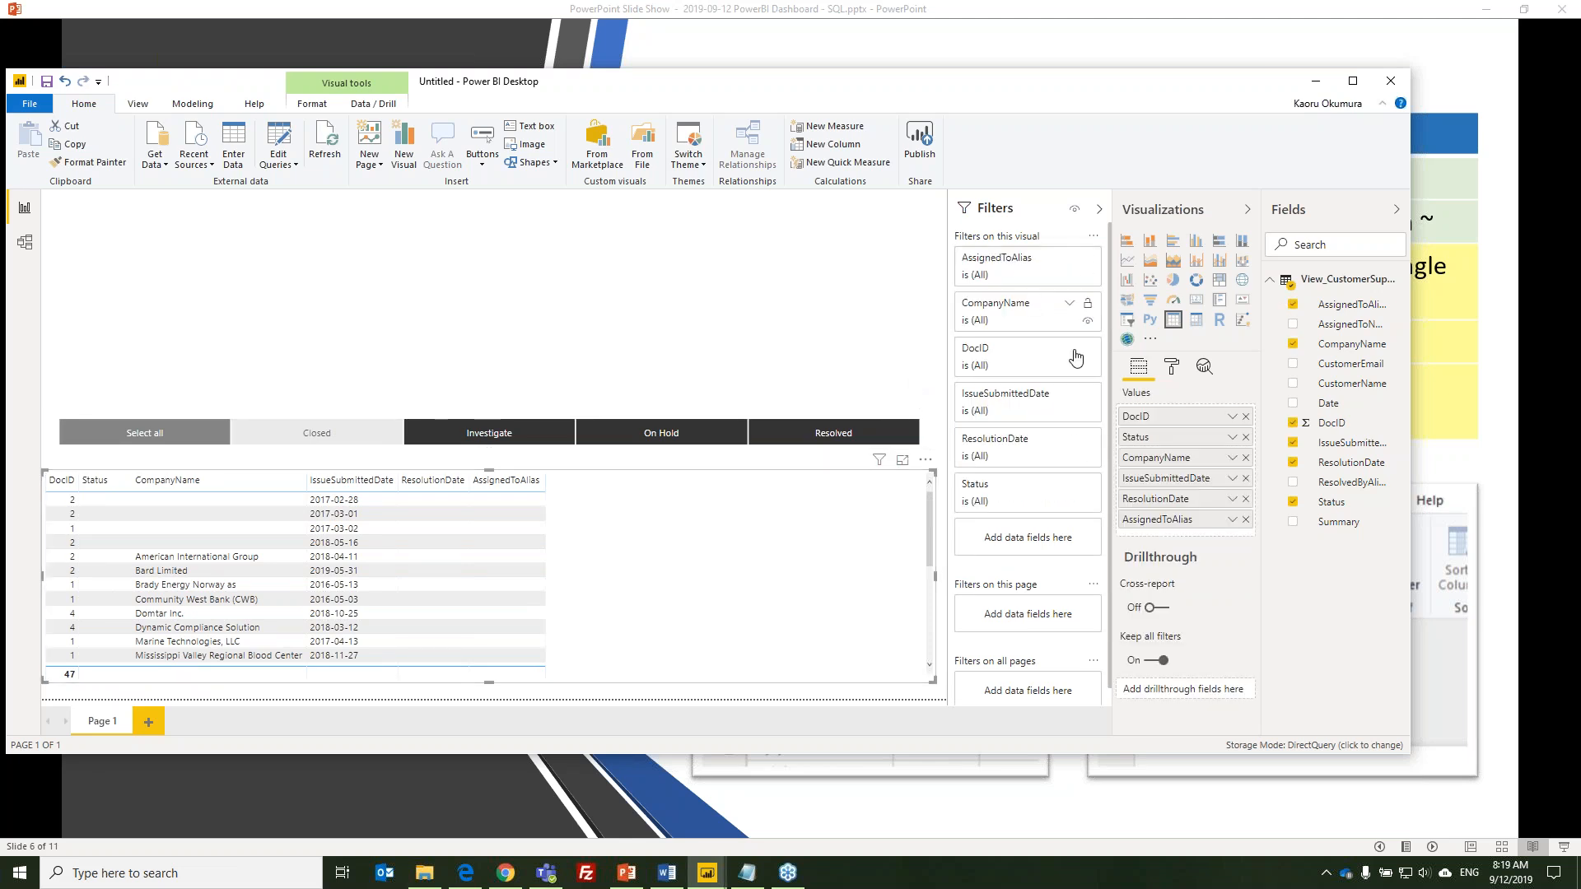
{"action": "left_click", "coordinate": [1066, 488]}
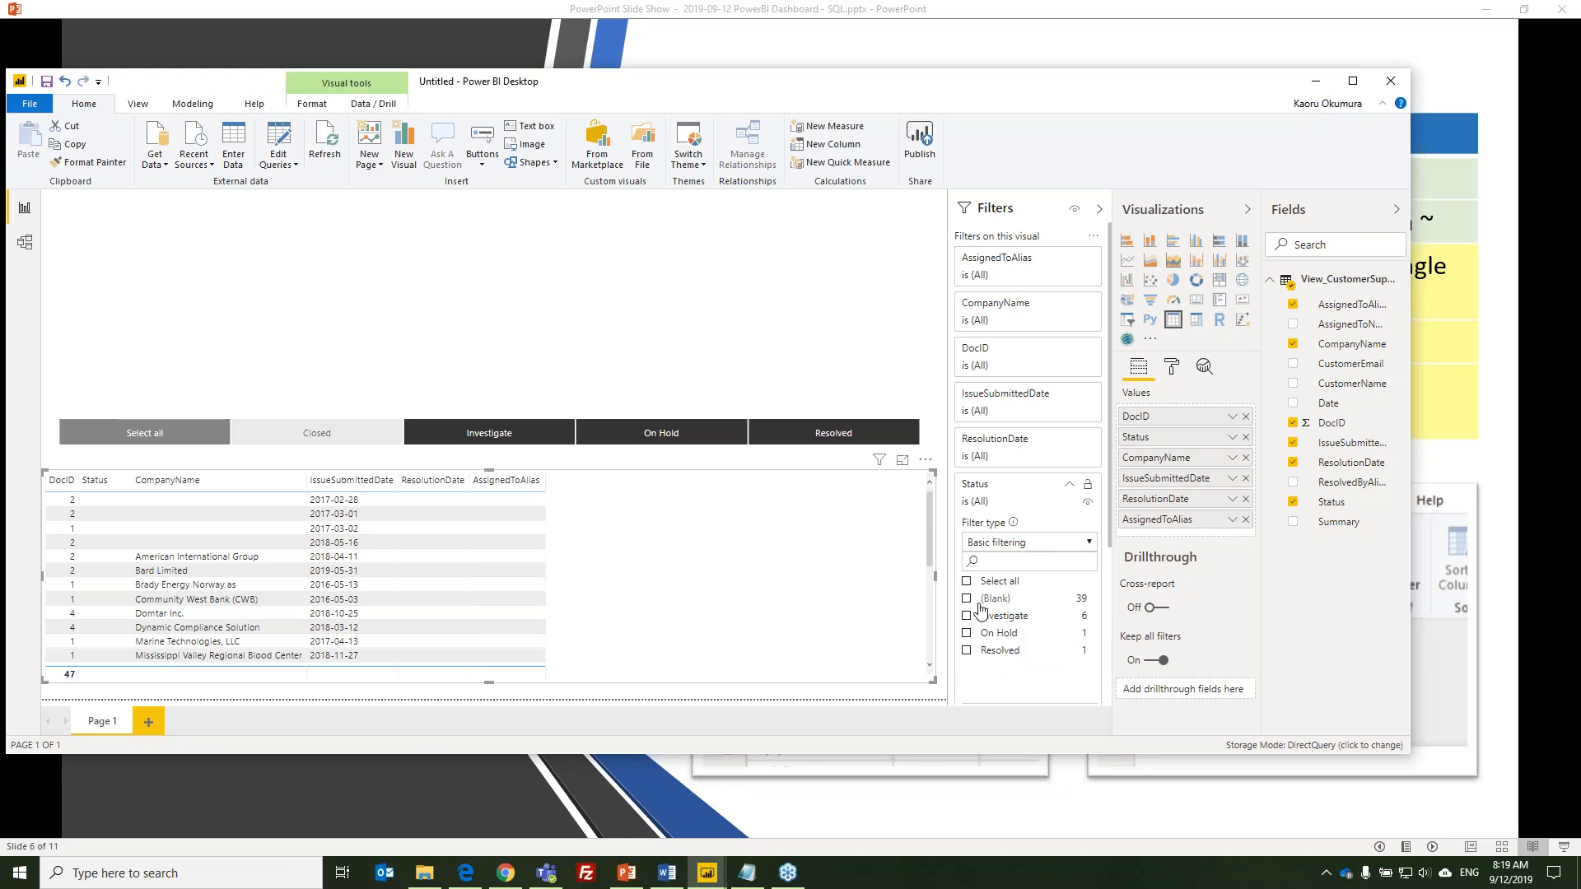
{"action": "left_click", "coordinate": [967, 582]}
{"action": "left_click", "coordinate": [966, 601]}
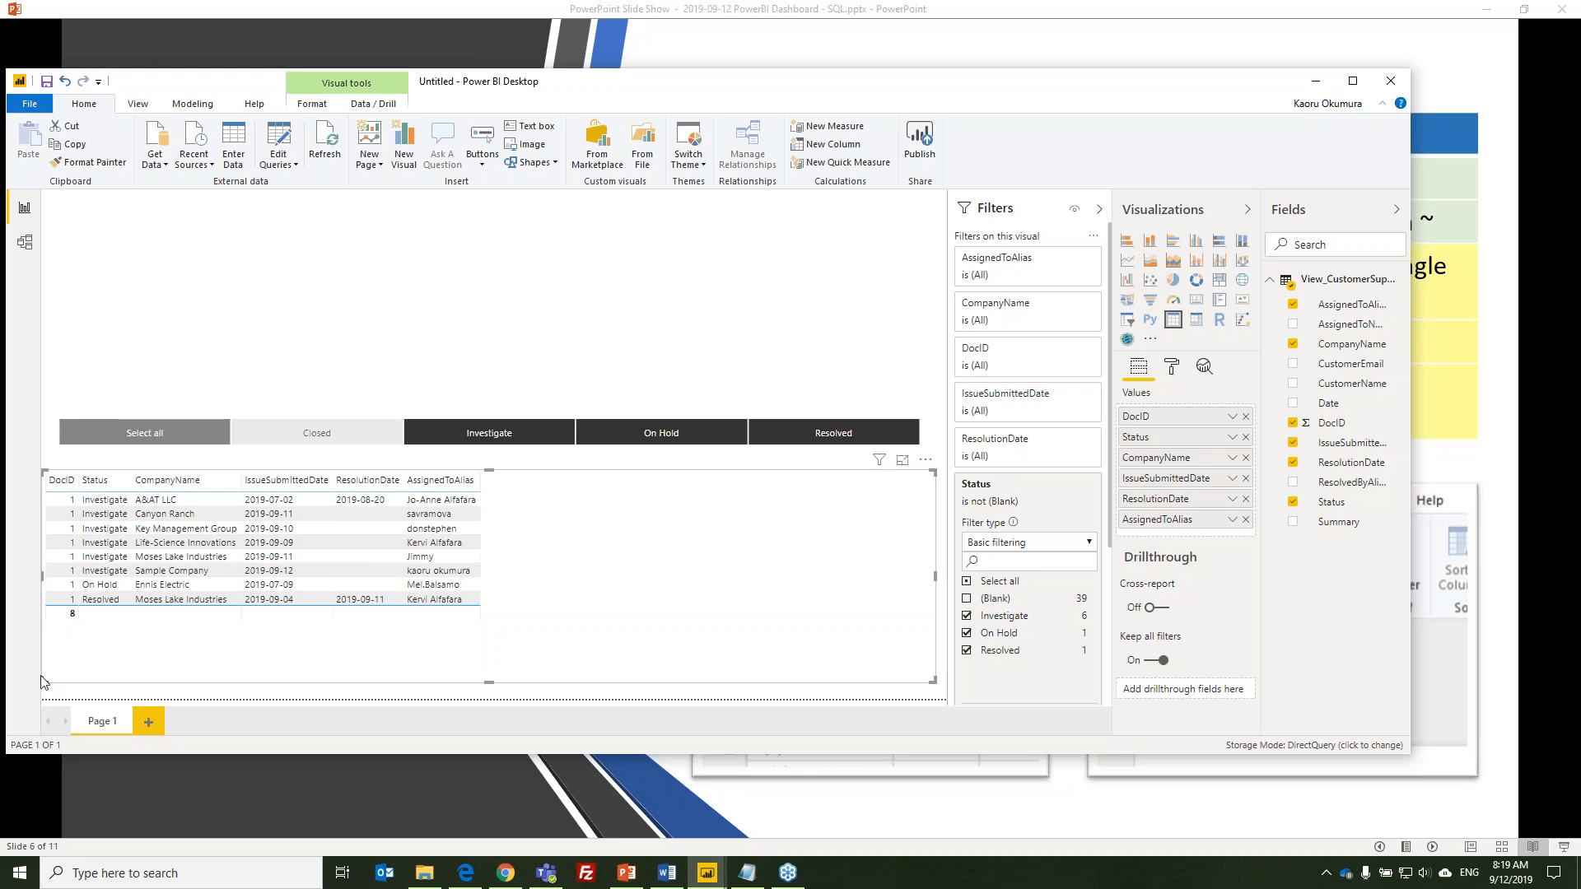
Set the table's DocID field to Don't summarize so individual document IDs are listed
{"action": "left_click", "coordinate": [1231, 417]}
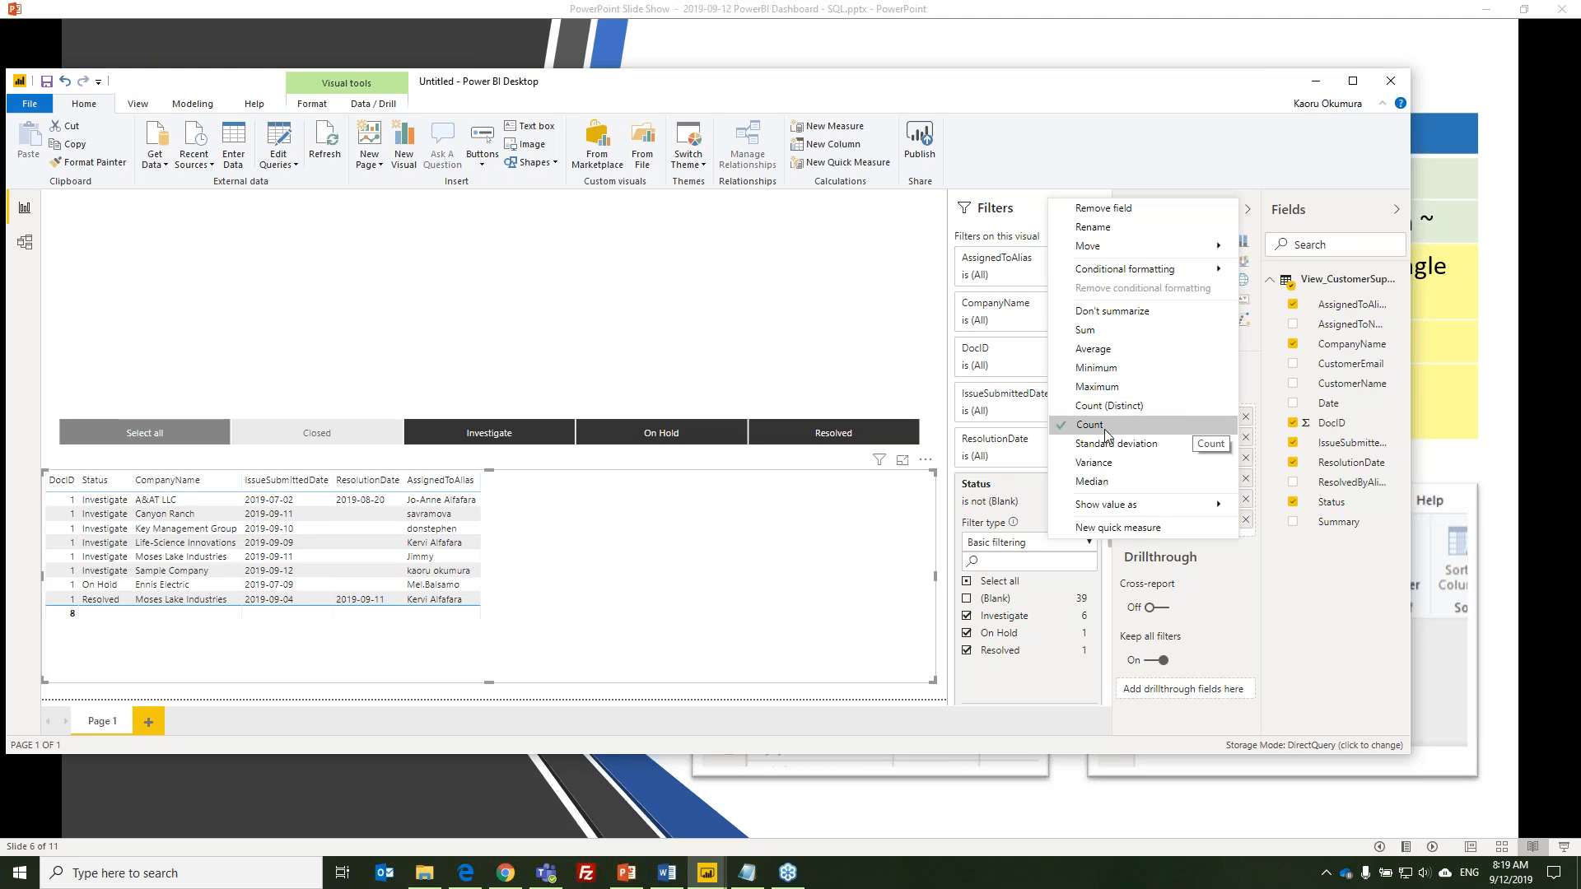
{"action": "left_click", "coordinate": [1121, 319]}
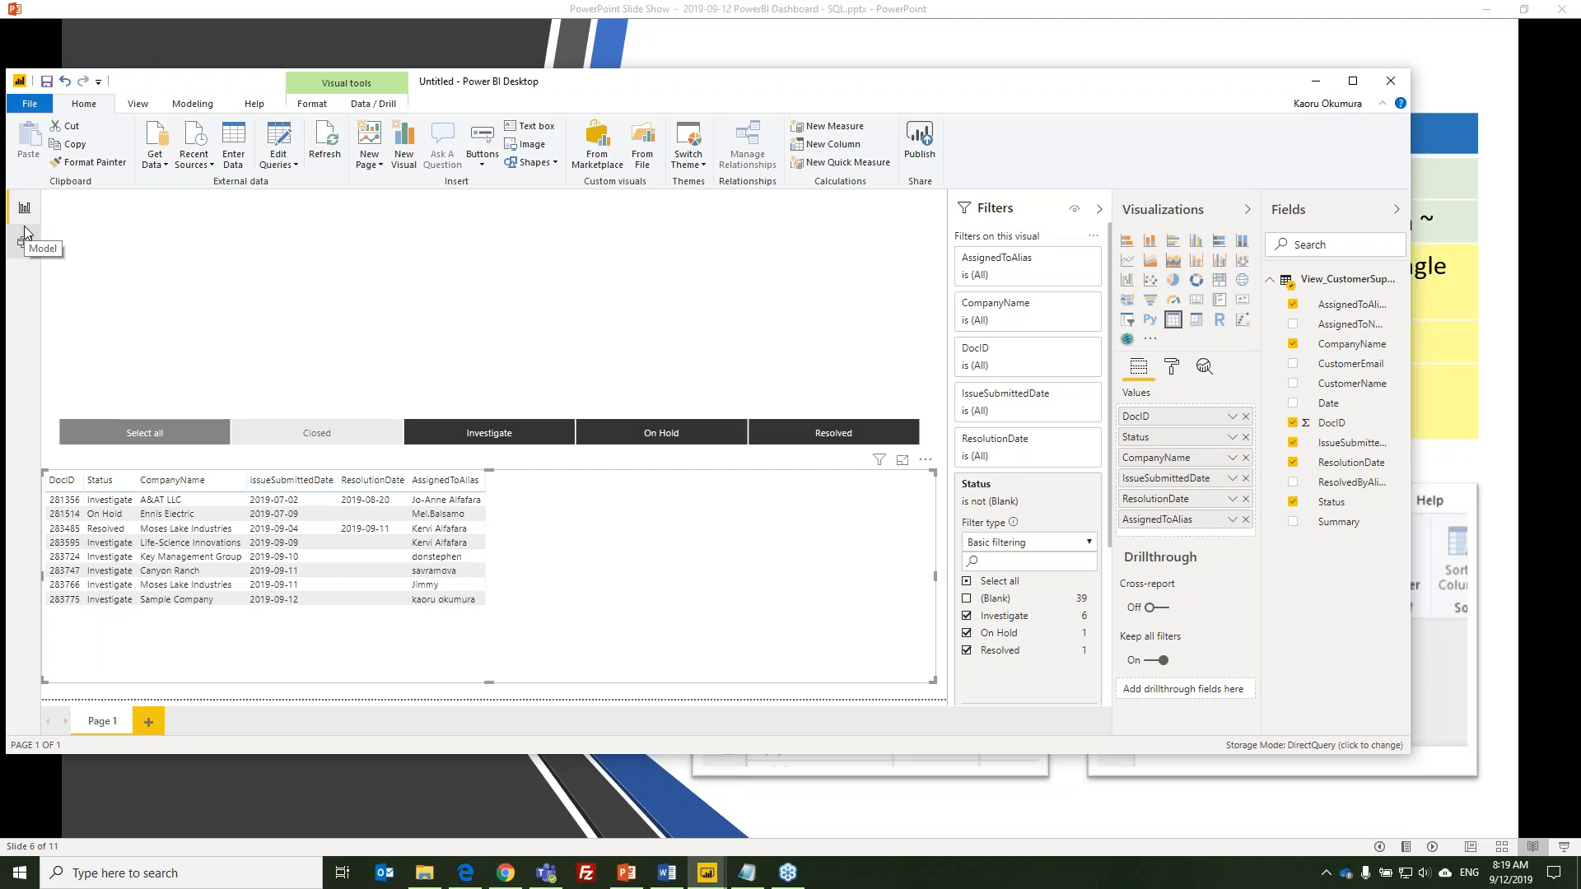
Add a new calculated column named Link to the View_CustomerSupportSummary table
{"action": "left_click", "coordinate": [1401, 281]}
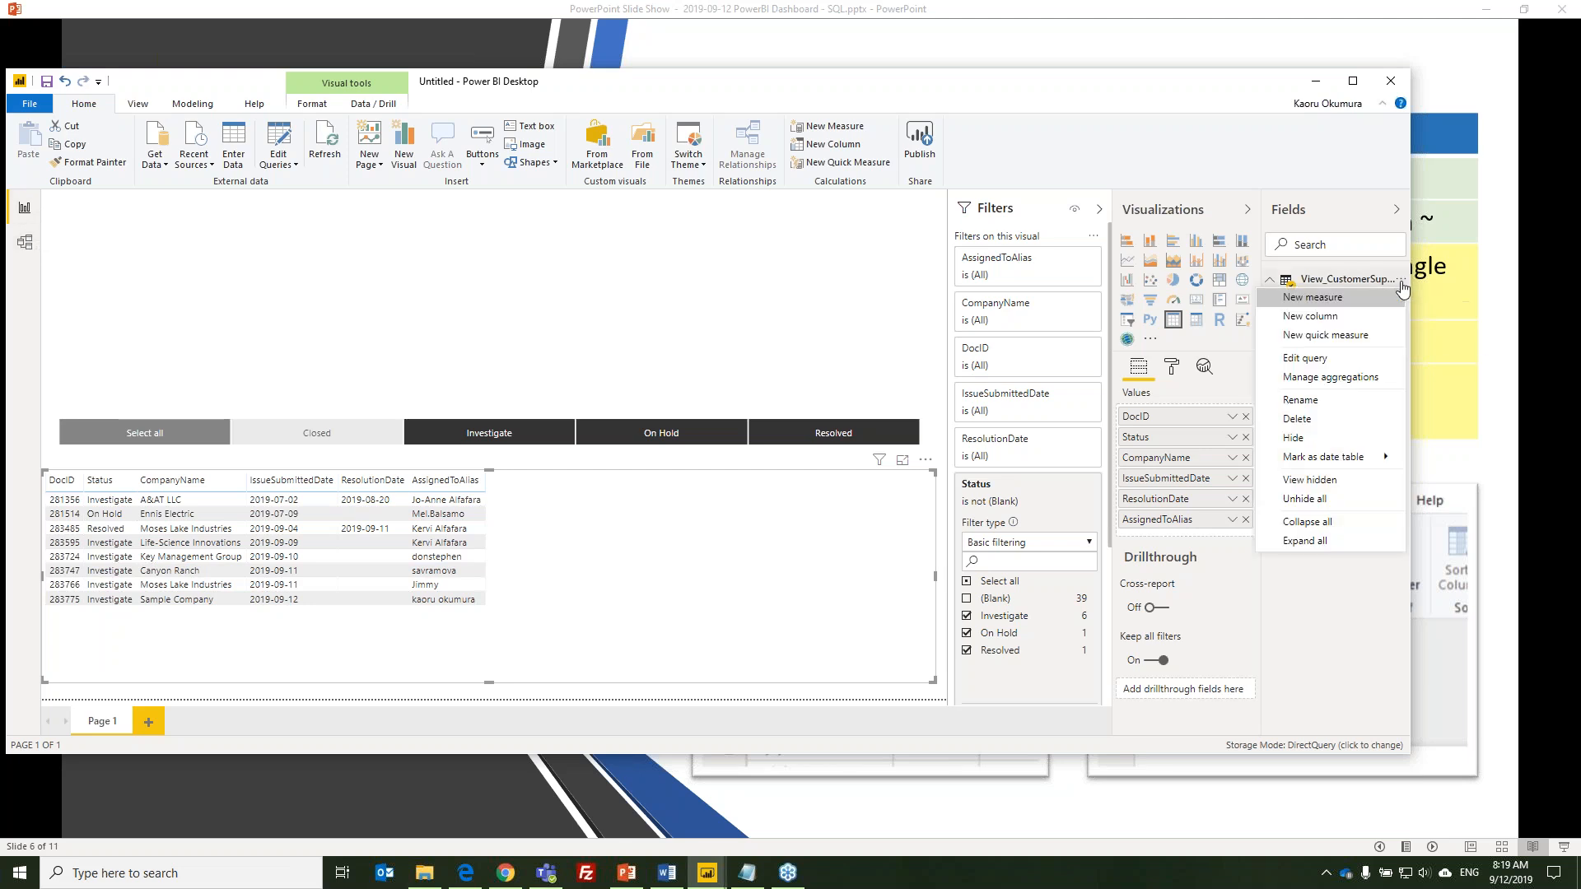
{"action": "left_click", "coordinate": [1333, 321]}
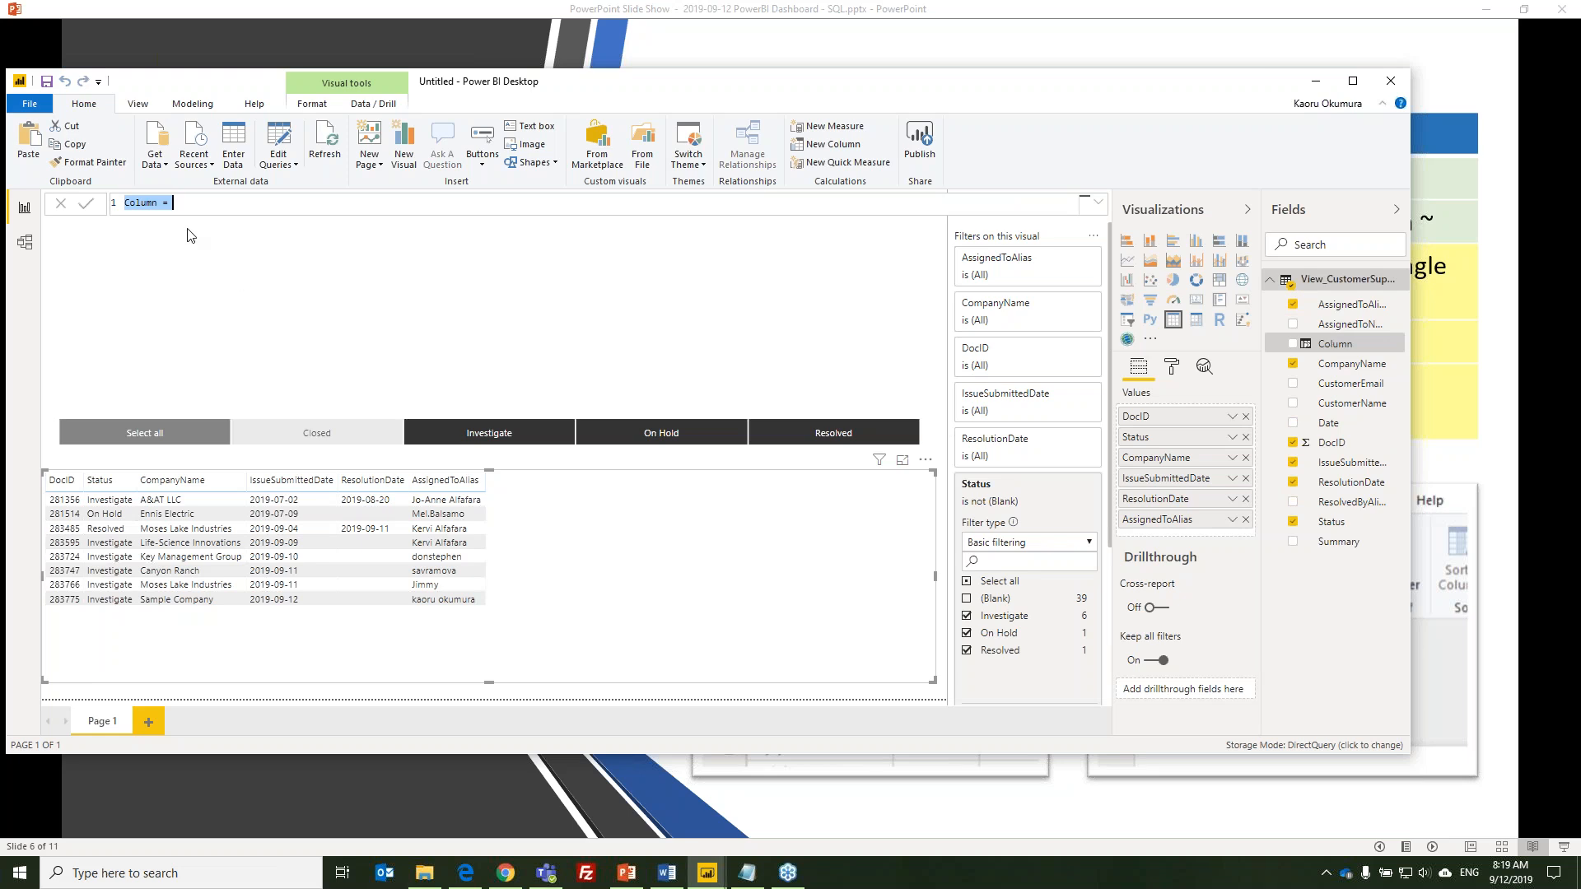
{"action": "double_click", "coordinate": [149, 203]}
{"action": "type", "text": "Link"}
{"action": "key", "text": "End"}
{"action": "key", "text": "alt+Tab"}
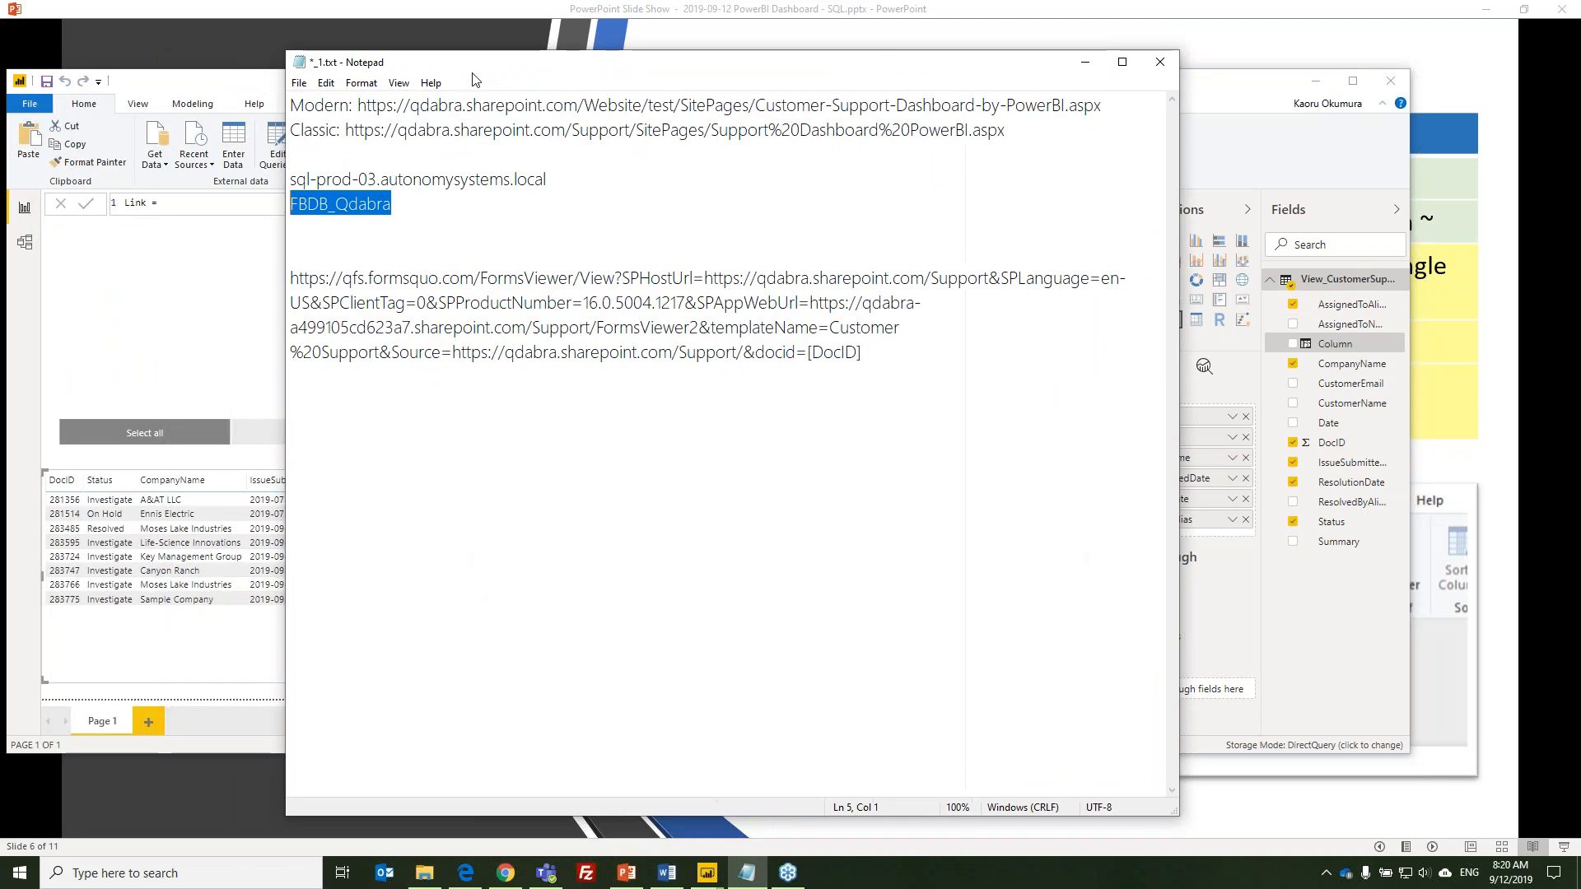
{"action": "left_click", "coordinate": [544, 327]}
{"action": "left_click", "coordinate": [877, 352]}
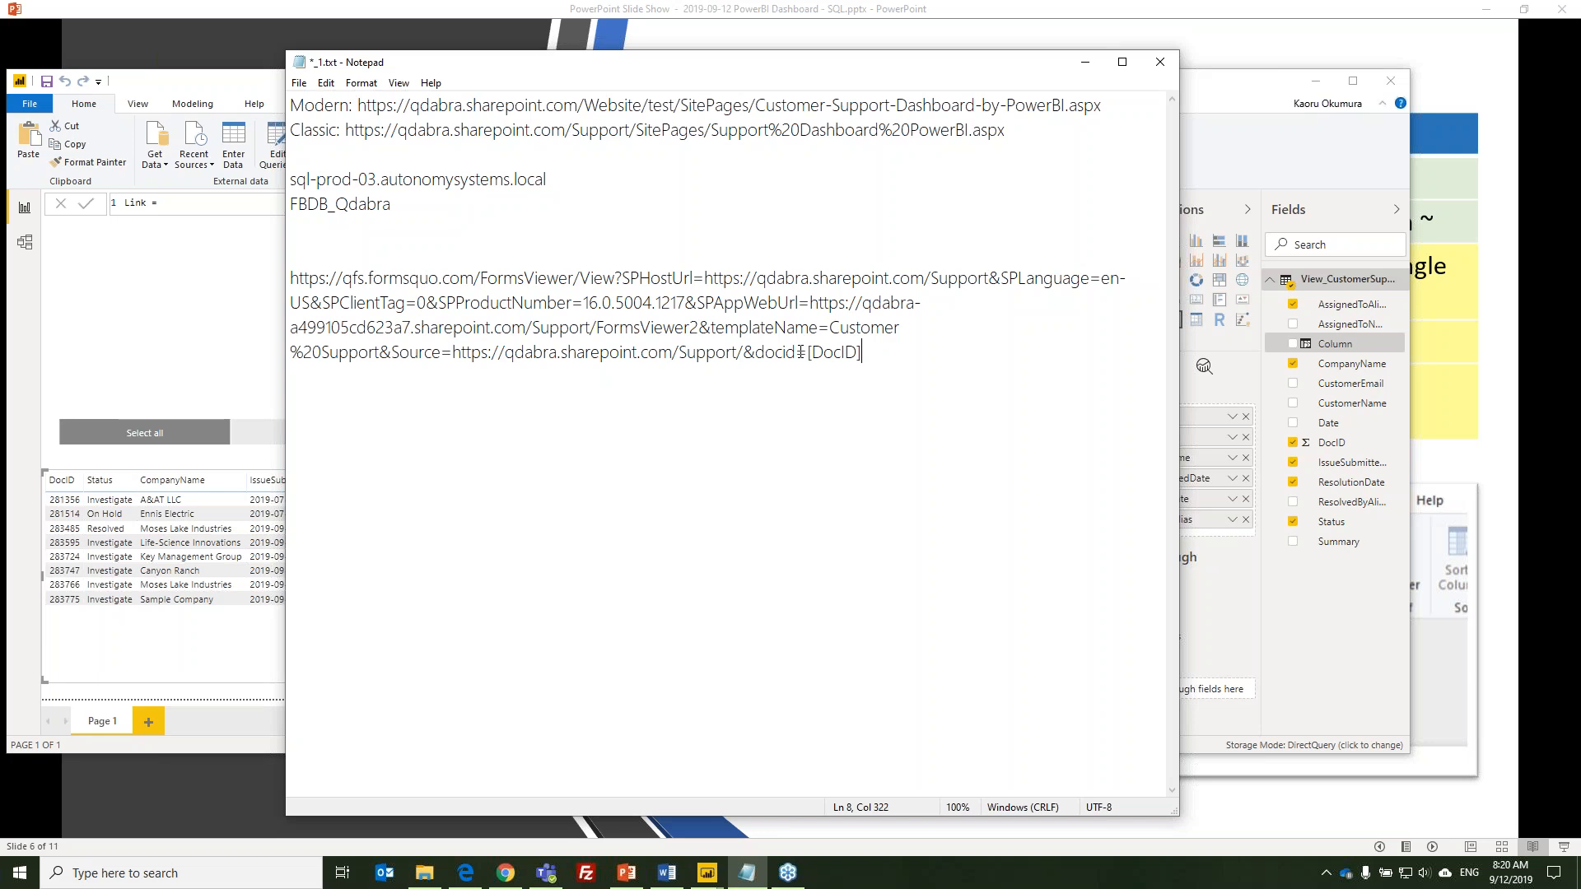
{"action": "left_click", "coordinate": [801, 352]}
{"action": "key", "text": "shift+Up"}
{"action": "key", "text": "shift+Up"}
{"action": "key", "text": "shift+Up"}
{"action": "key", "text": "shift+Left"}
{"action": "key", "text": "shift+Left"}
{"action": "key", "text": "shift+Left"}
{"action": "key", "text": "shift+Left"}
{"action": "key", "text": "shift+Left"}
{"action": "key", "text": "shift+Left"}
{"action": "key", "text": "shift+Left"}
{"action": "key", "text": "shift+Left"}
{"action": "key", "text": "shift+Left"}
{"action": "key", "text": "shift+Left"}
{"action": "key", "text": "shift+Left"}
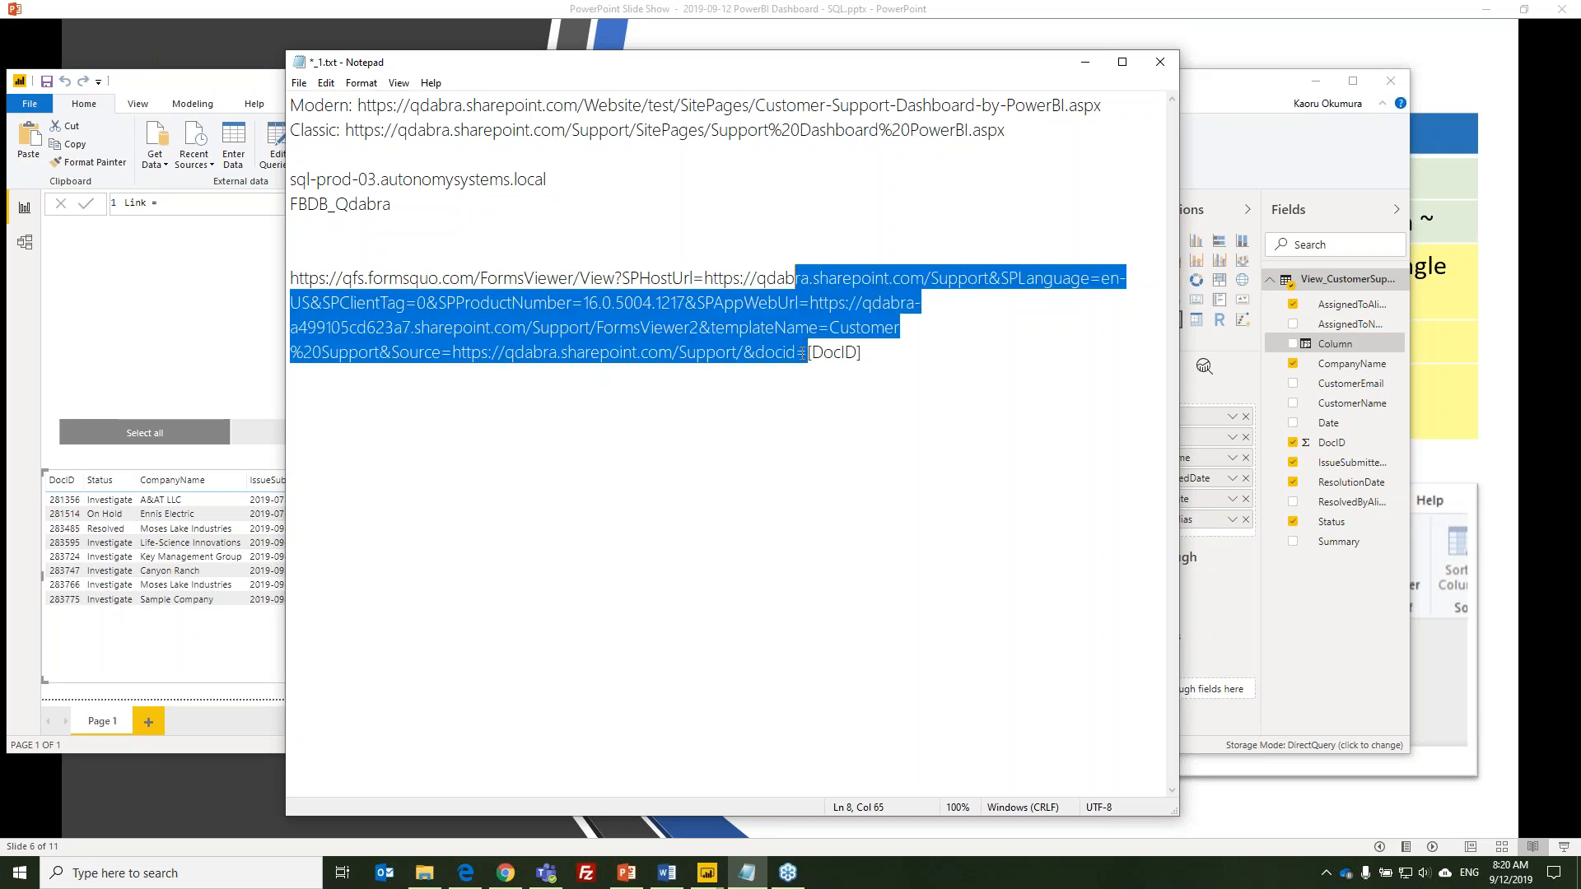
{"action": "key", "text": "shift+Left"}
{"action": "key", "text": "shift+Left"}
{"action": "key", "text": "shift+Left"}
{"action": "key", "text": "shift+Left"}
{"action": "key", "text": "shift+Left"}
{"action": "key", "text": "shift+Left"}
{"action": "key", "text": "shift+Left"}
{"action": "key", "text": "shift+Left"}
{"action": "key", "text": "shift+Left"}
{"action": "key", "text": "shift+Left"}
{"action": "key", "text": "shift+Left"}
{"action": "key", "text": "shift+Left"}
{"action": "key", "text": "shift+Left"}
{"action": "key", "text": "shift+Left"}
{"action": "key", "text": "shift+Left"}
{"action": "key", "text": "shift+Left"}
{"action": "key", "text": "shift+Left"}
{"action": "key", "text": "shift+Left"}
{"action": "key", "text": "shift+Left"}
{"action": "key", "text": "shift+Left"}
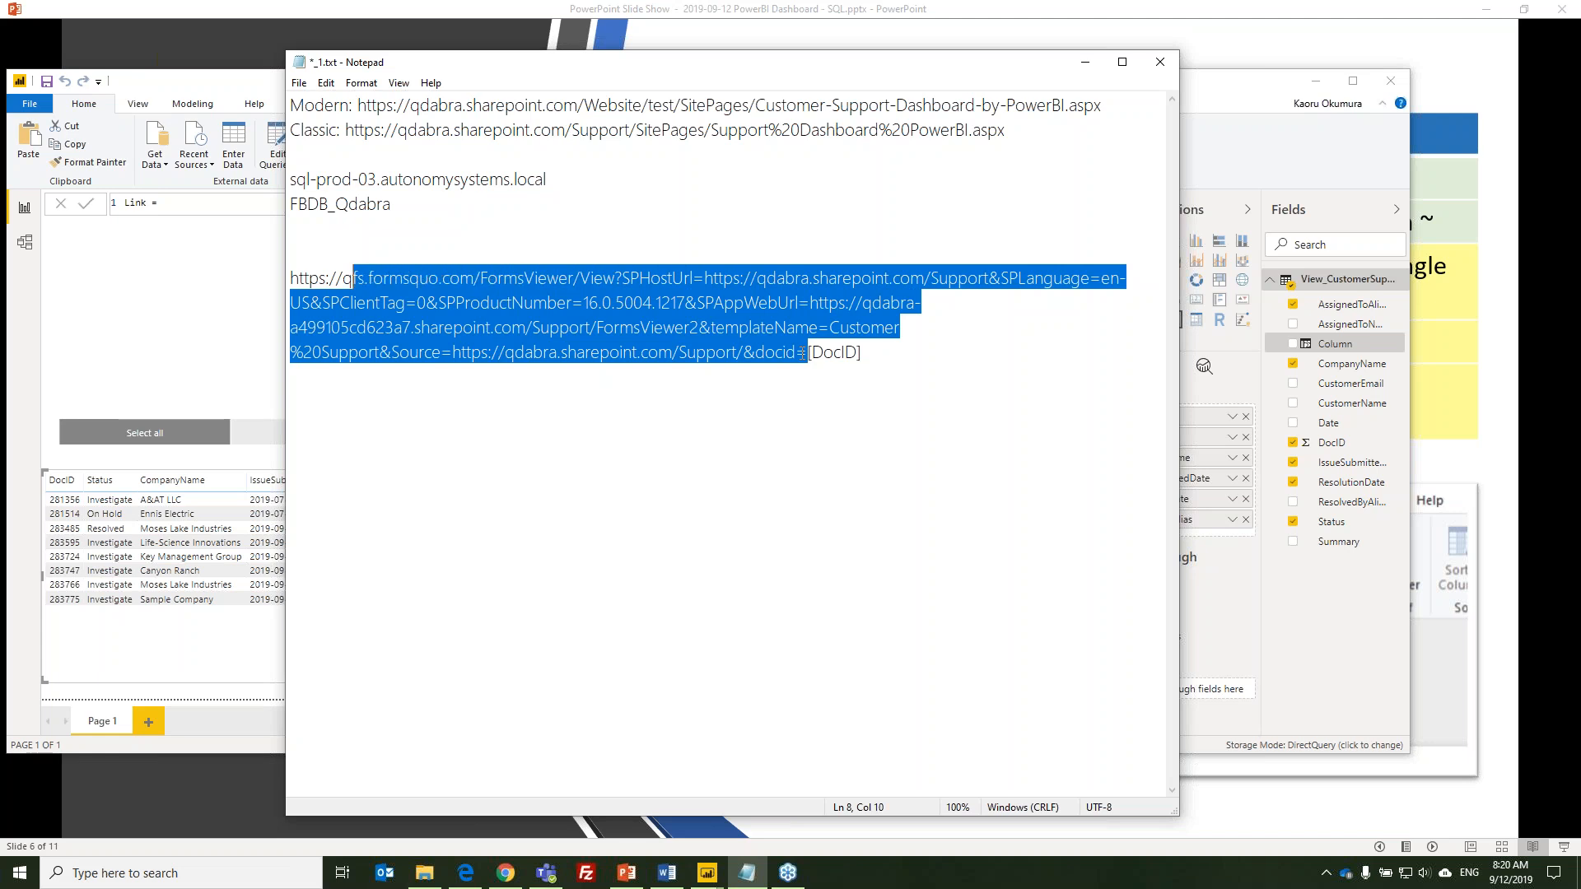
{"action": "key", "text": "shift+Left"}
{"action": "key", "text": "shift+Left"}
{"action": "key", "text": "shift+Left"}
{"action": "key", "text": "shift+Left"}
{"action": "key", "text": "shift+Left"}
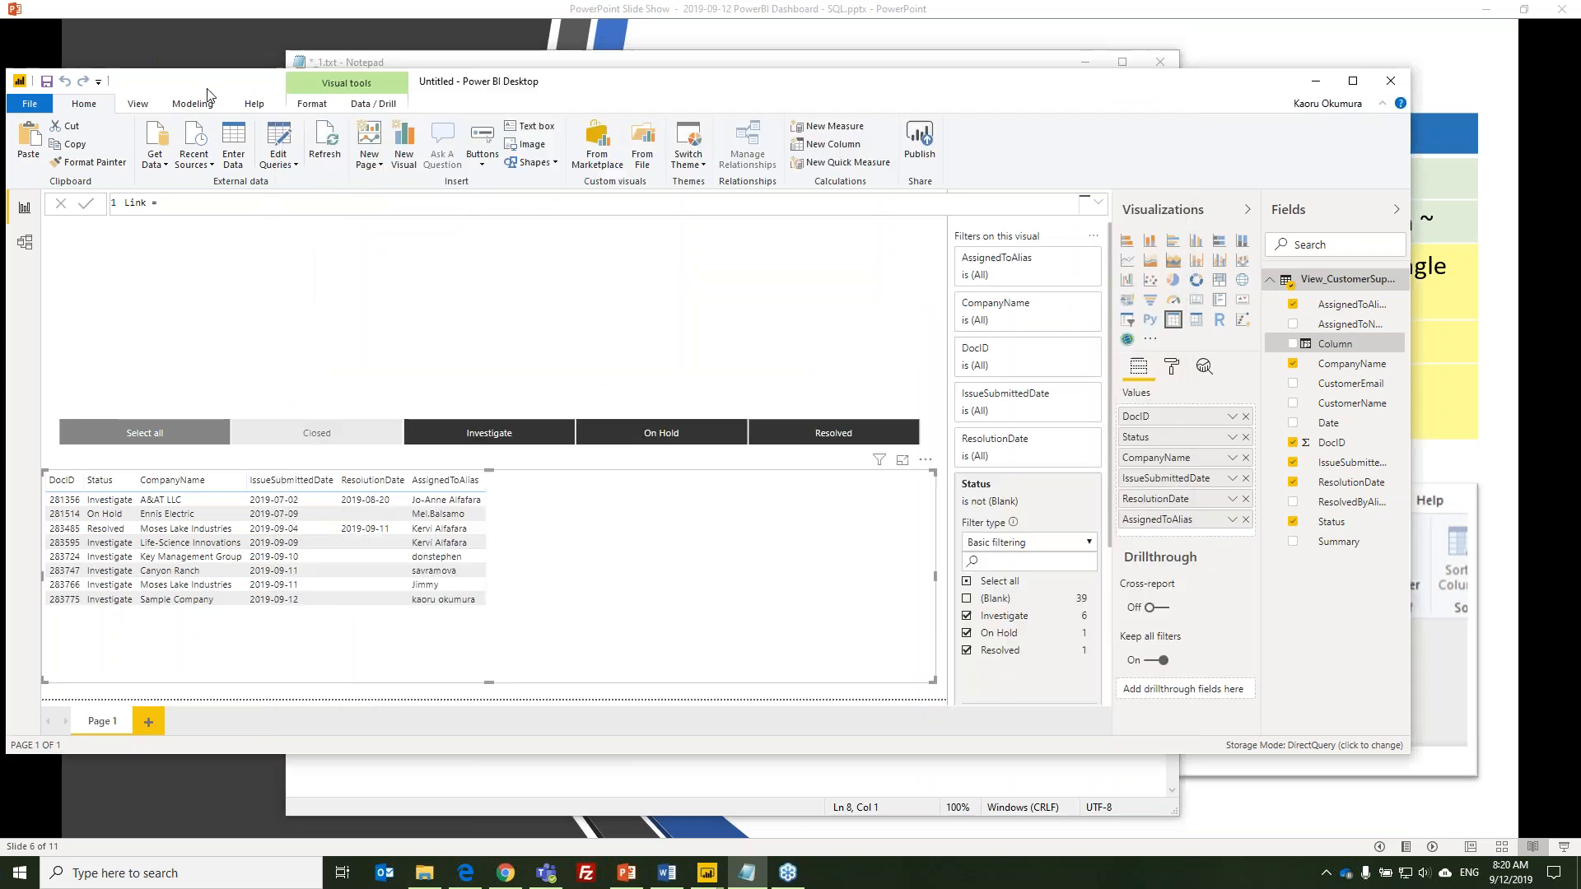
Switch back to Power BI Desktop and start the Link formula with an empty text string followed by the & operator
{"action": "key", "text": "alt+Tab"}
{"action": "type", "text": "\"\""}
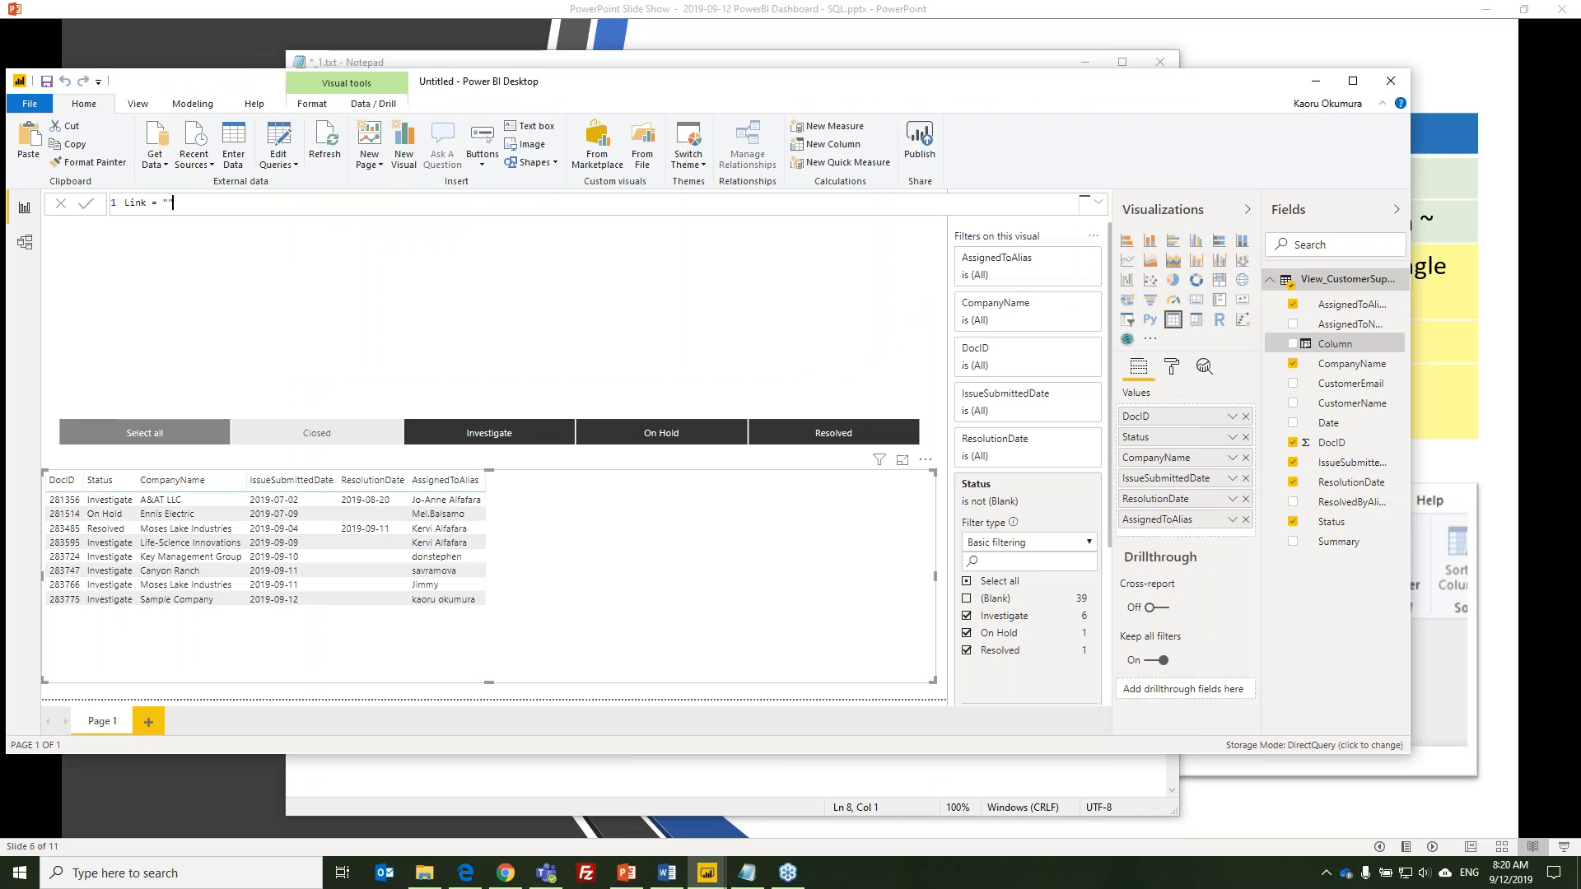
{"action": "type", "text": "&["}
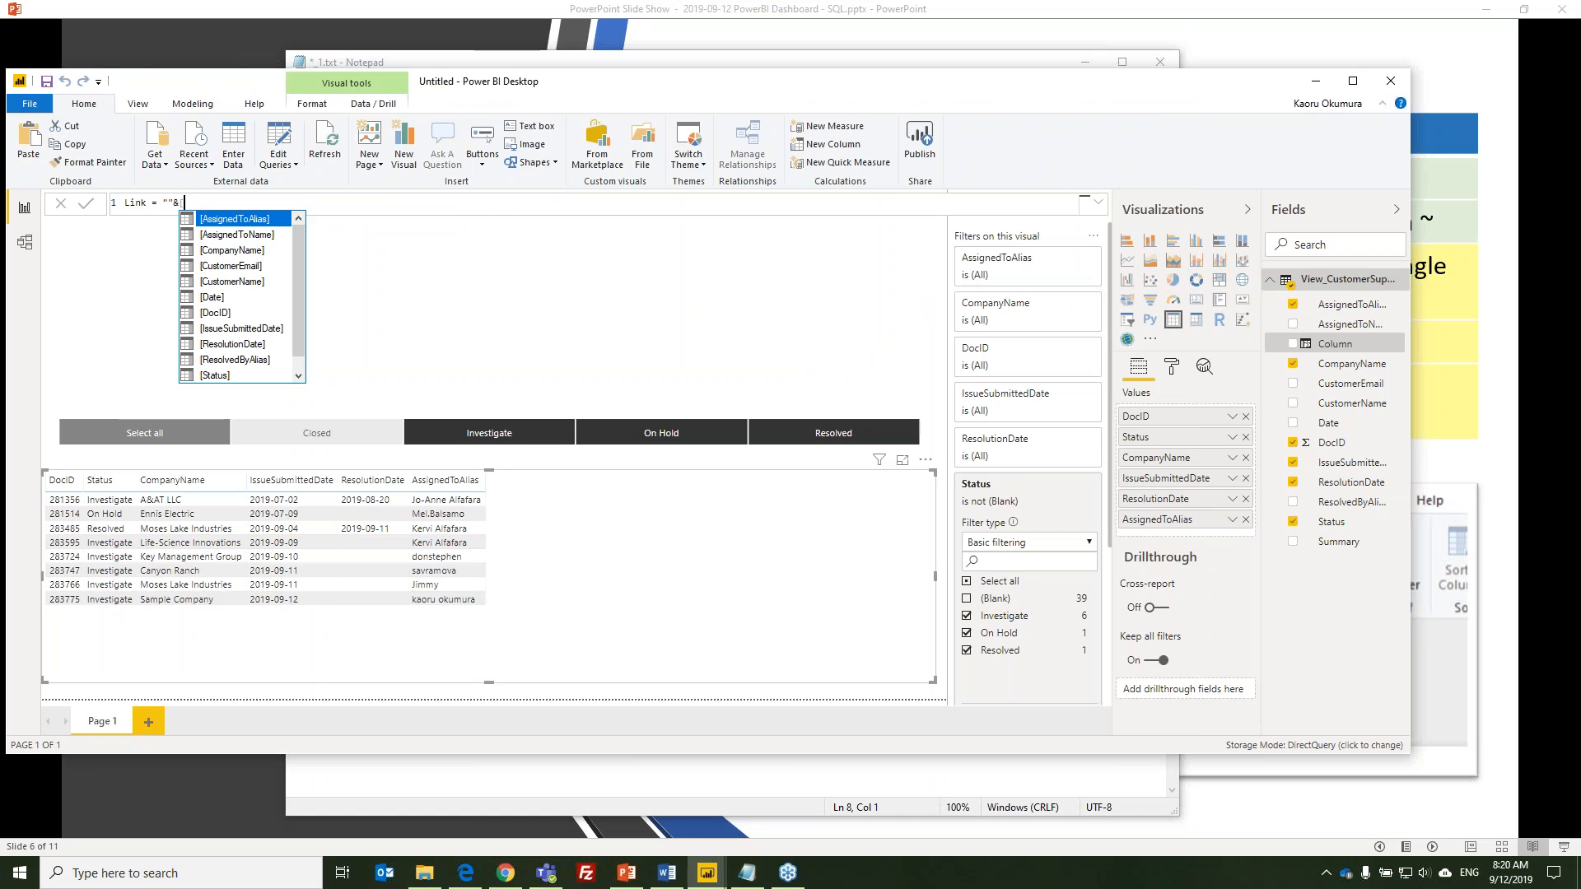
{"action": "left_click", "coordinate": [206, 313]}
Clear the PowerPoint slide show away from the desktop and return to the Power BI Desktop report
{"action": "left_click", "coordinate": [1523, 9]}
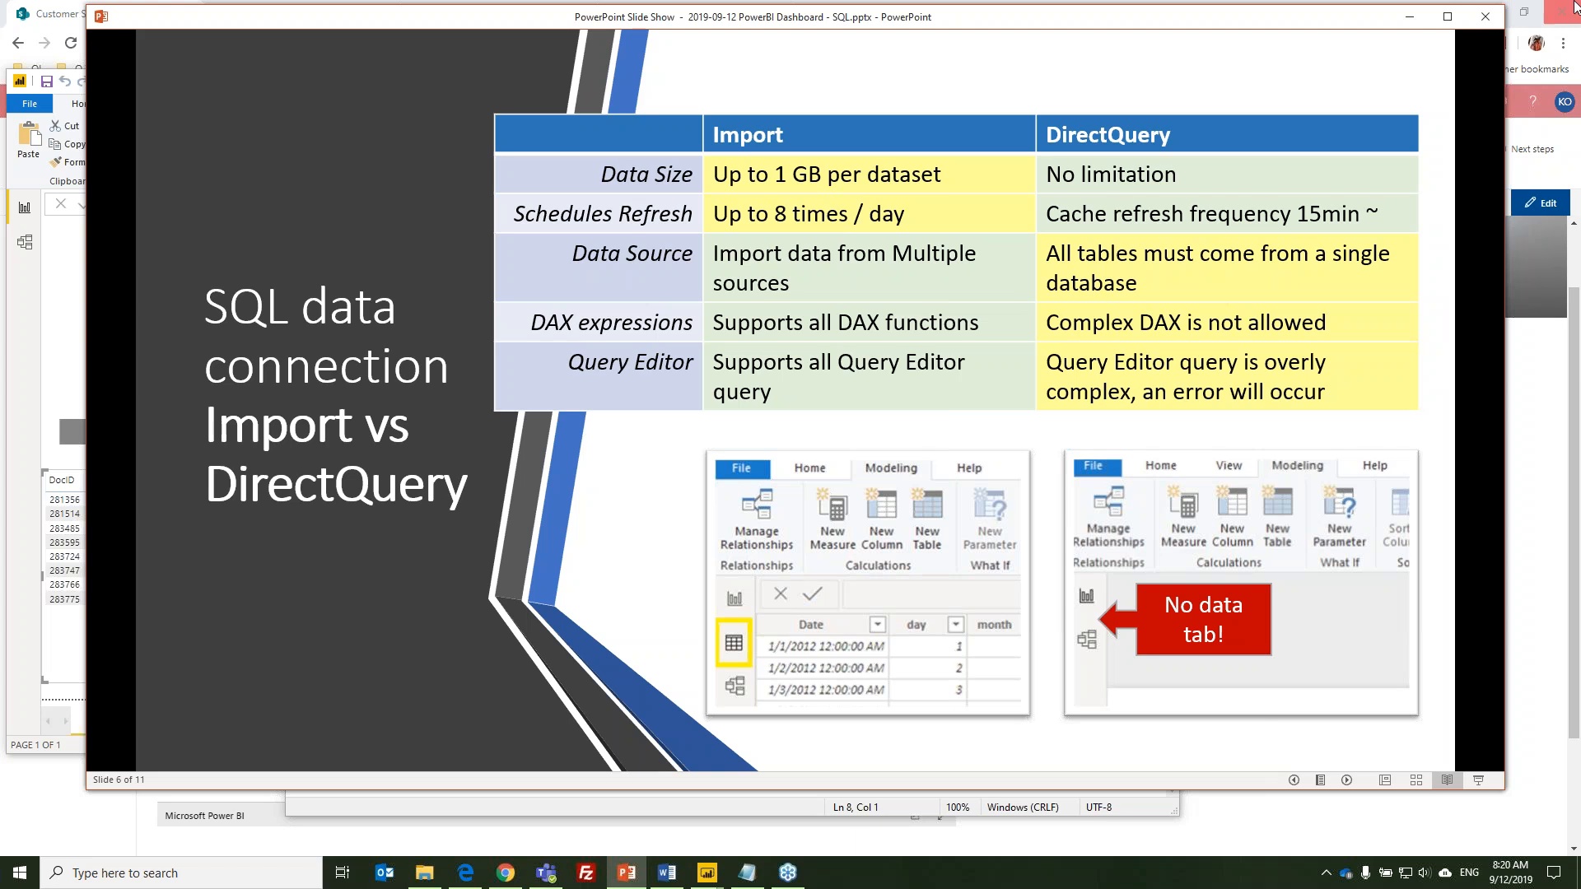
{"action": "left_click", "coordinate": [1525, 457]}
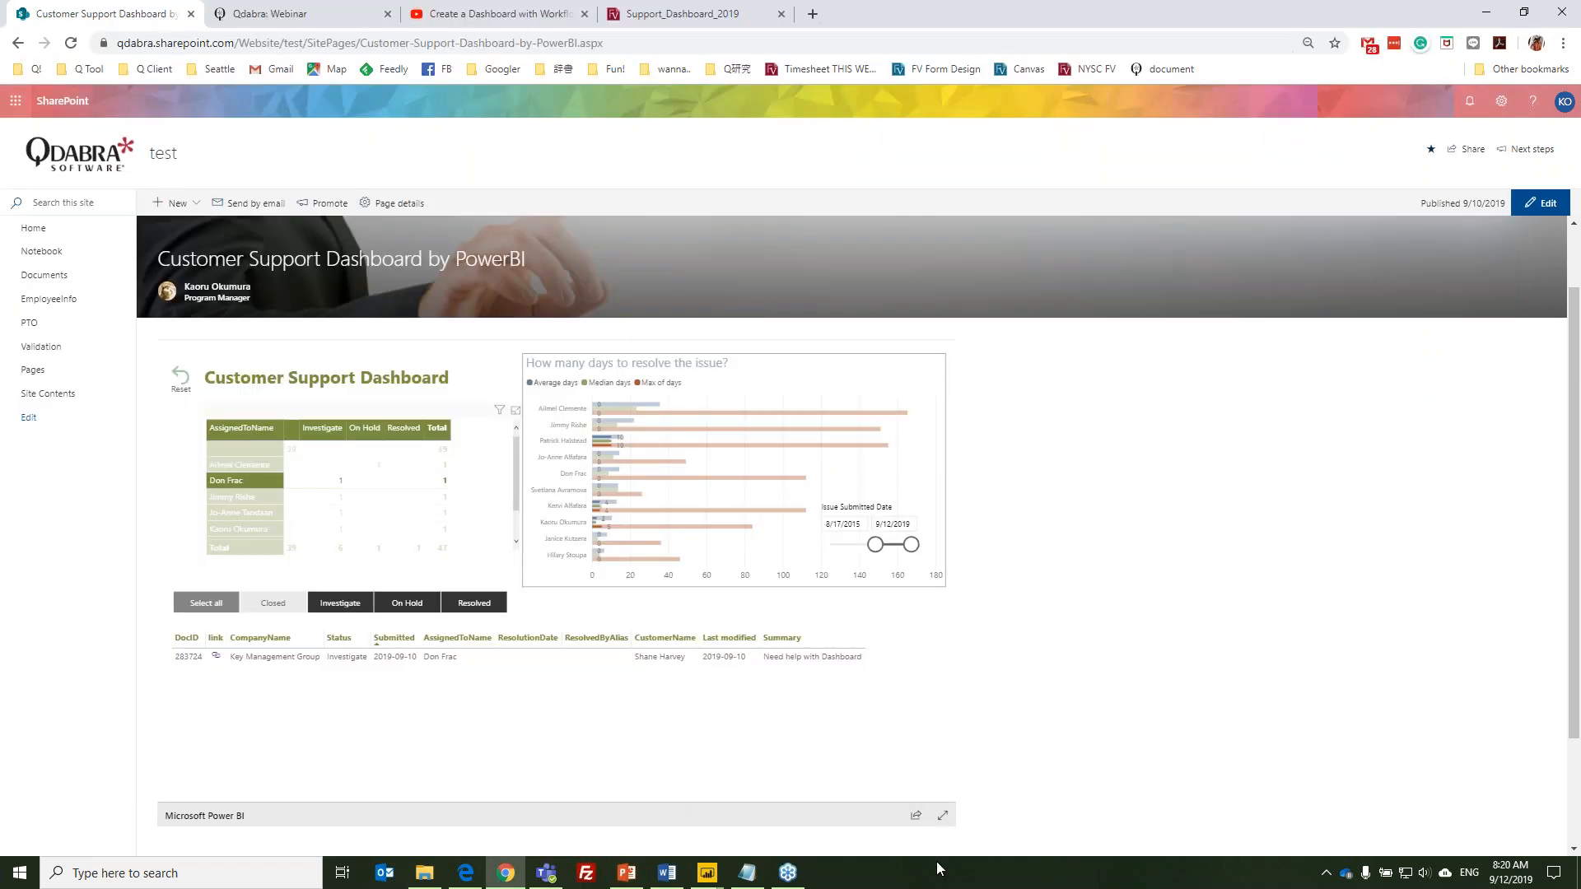
{"action": "left_click", "coordinate": [706, 872]}
{"action": "left_click", "coordinate": [751, 799]}
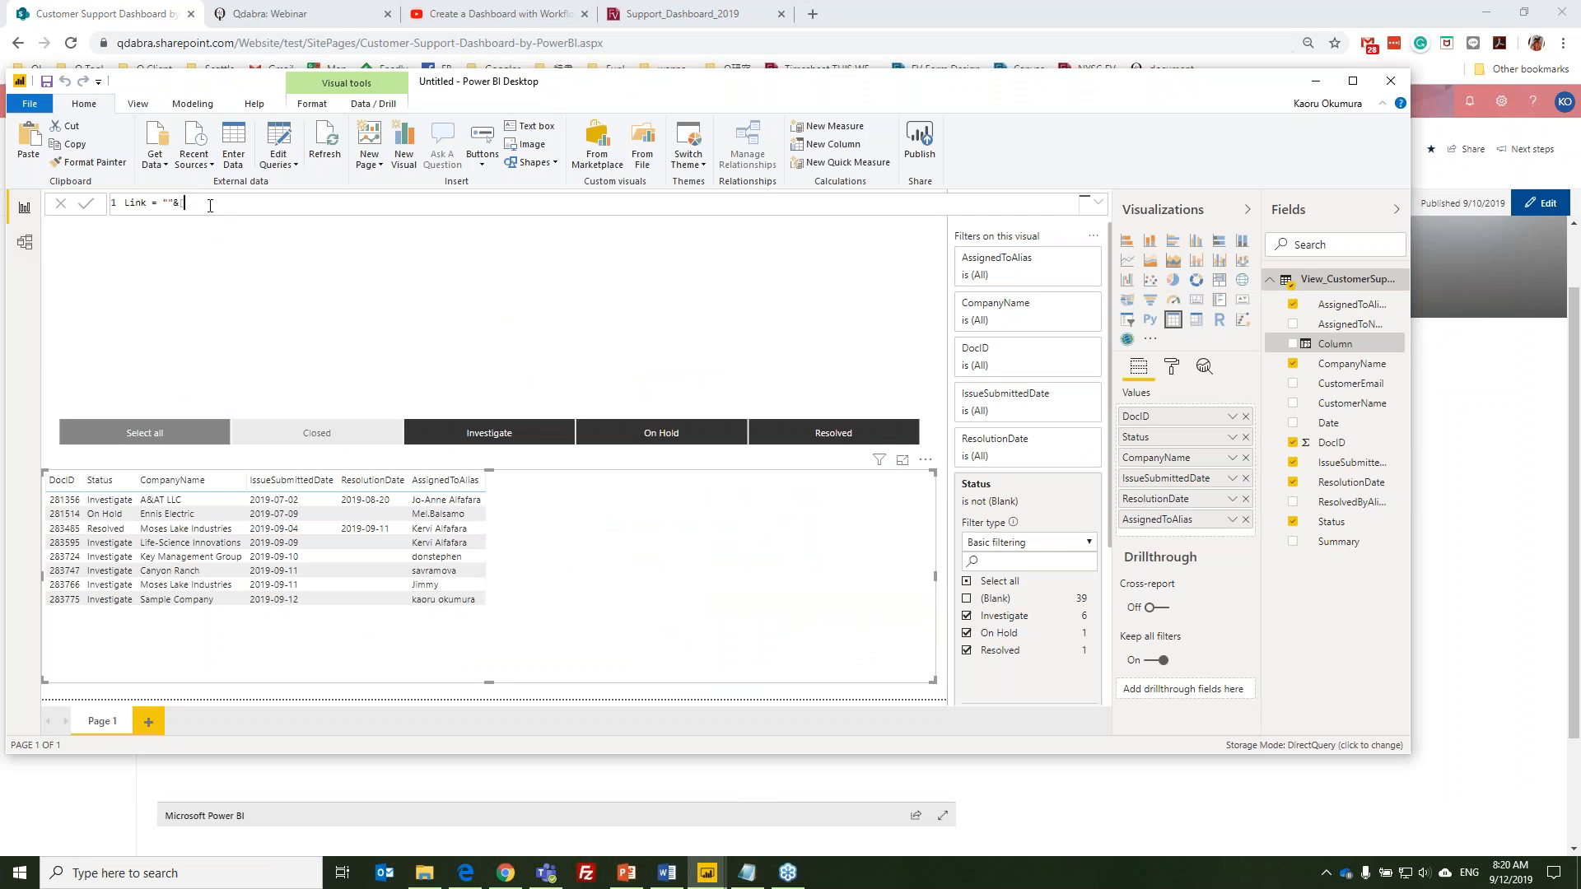
Complete the Link formula by appending the [DocID] field and placing the copied FormsViewer URL inside the quotes
{"action": "type", "text": "["}
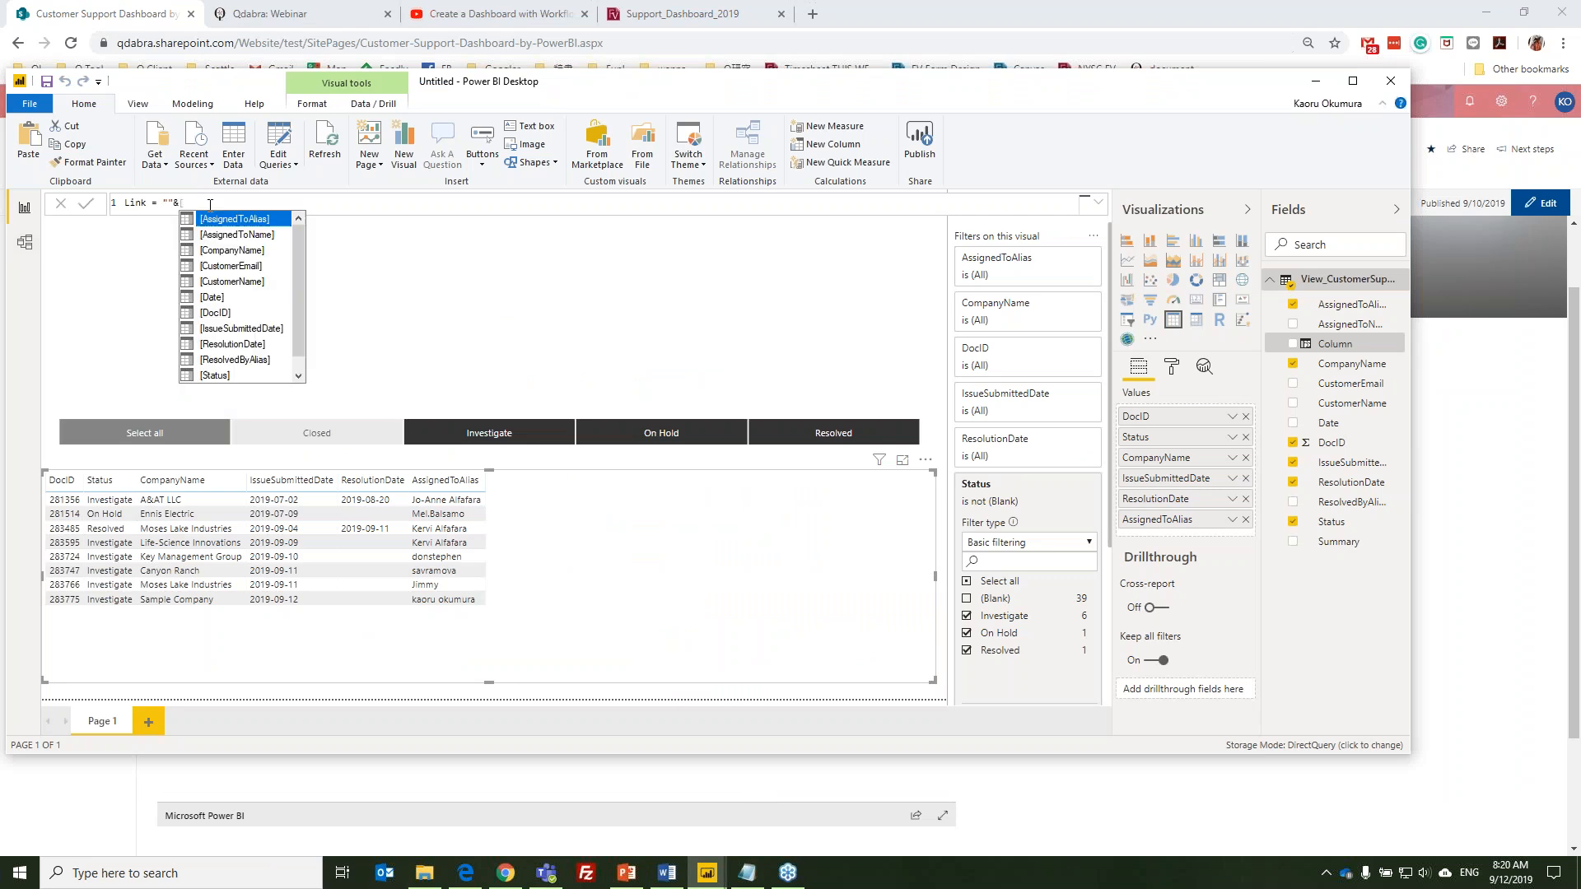
{"action": "left_click", "coordinate": [216, 313]}
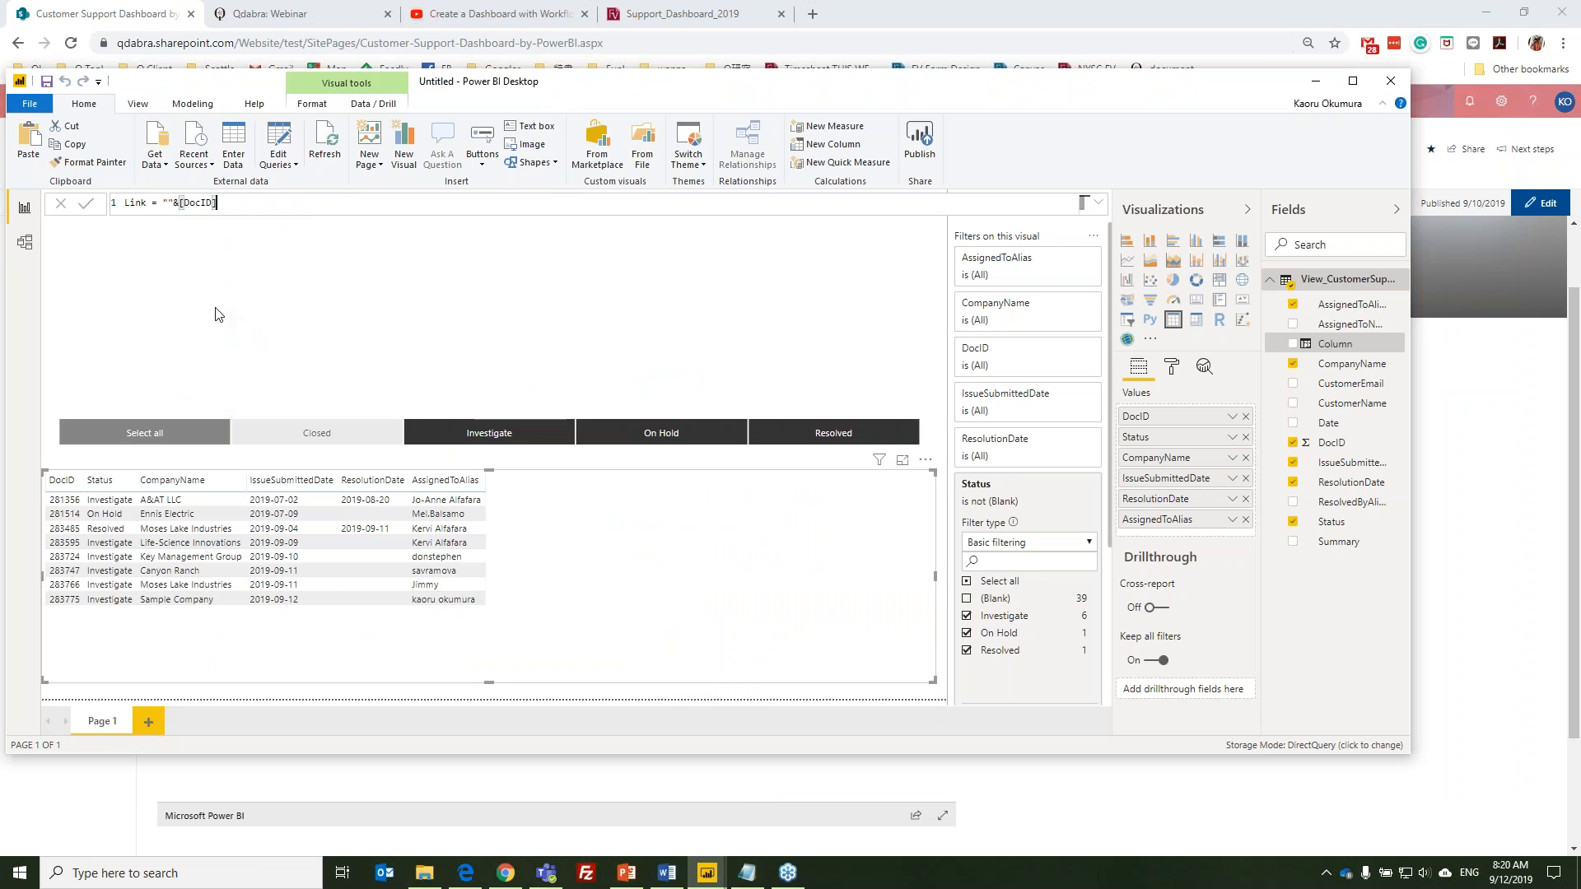
{"action": "left_click", "coordinate": [166, 204]}
{"action": "key", "text": "ctrl+v"}
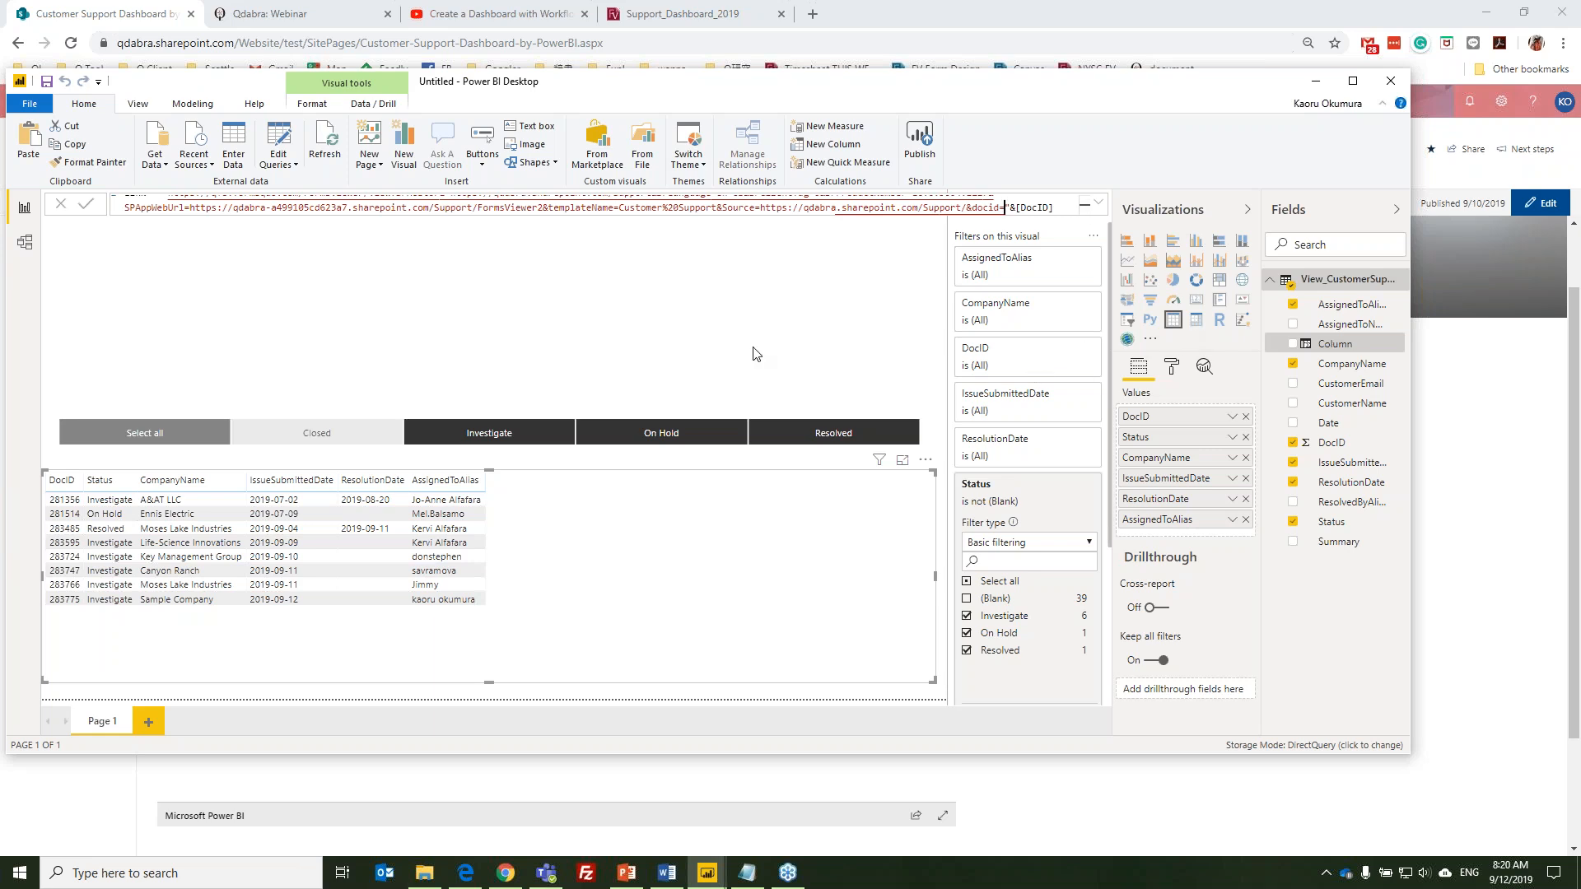
{"action": "left_click", "coordinate": [698, 356]}
Add the Link column to the table visual directly after DocID and set its data category to Web URL
{"action": "left_click_drag", "start_coordinate": [1317, 470], "coordinate": [1176, 436]}
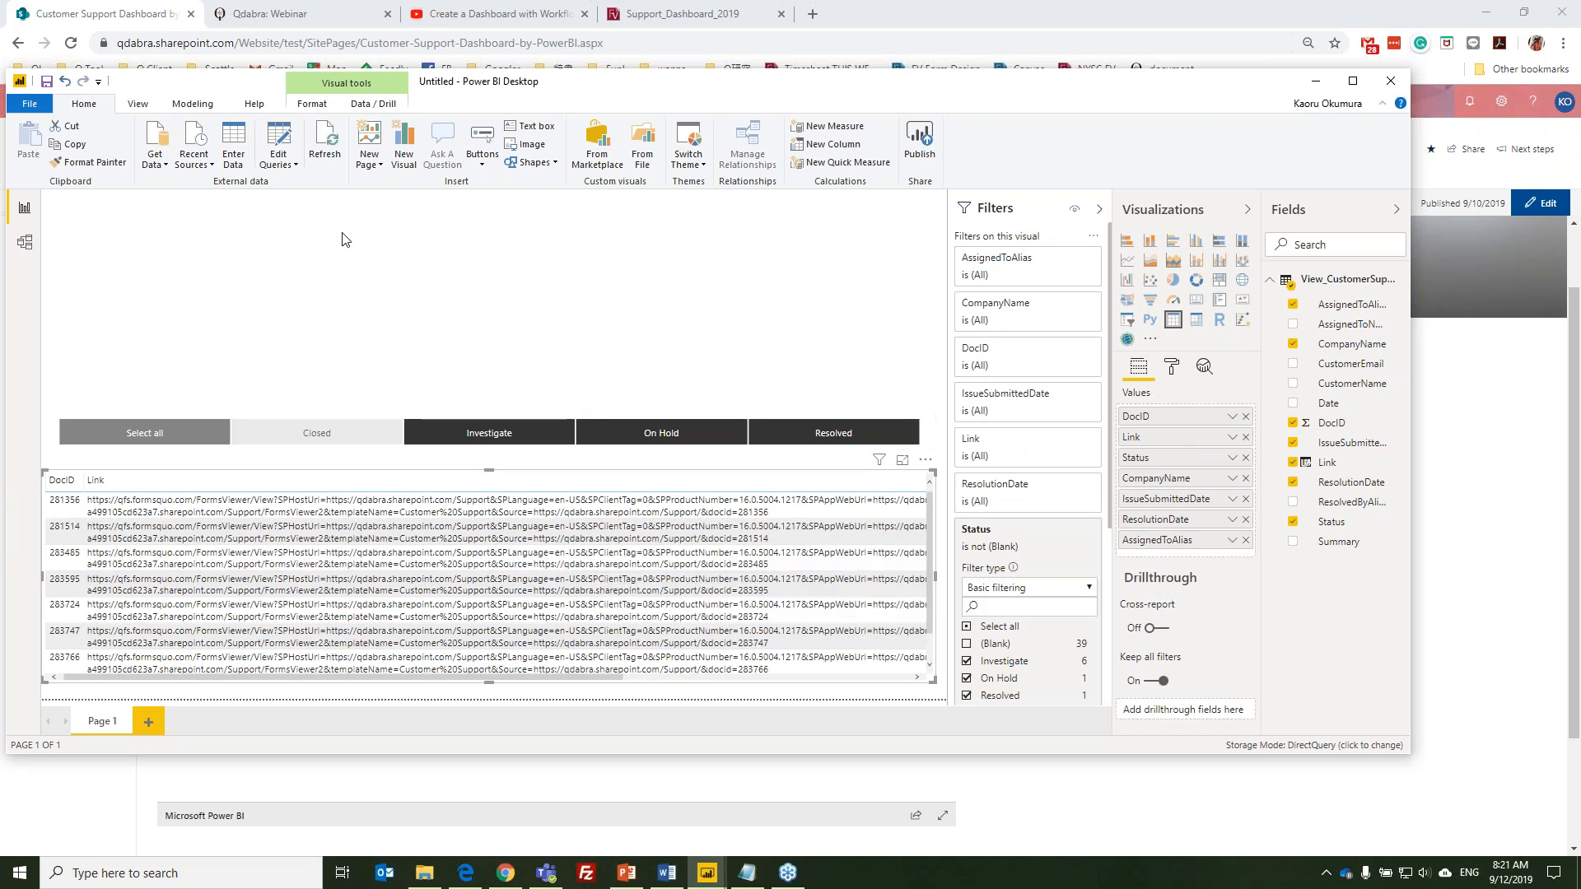
{"action": "left_click", "coordinate": [201, 106]}
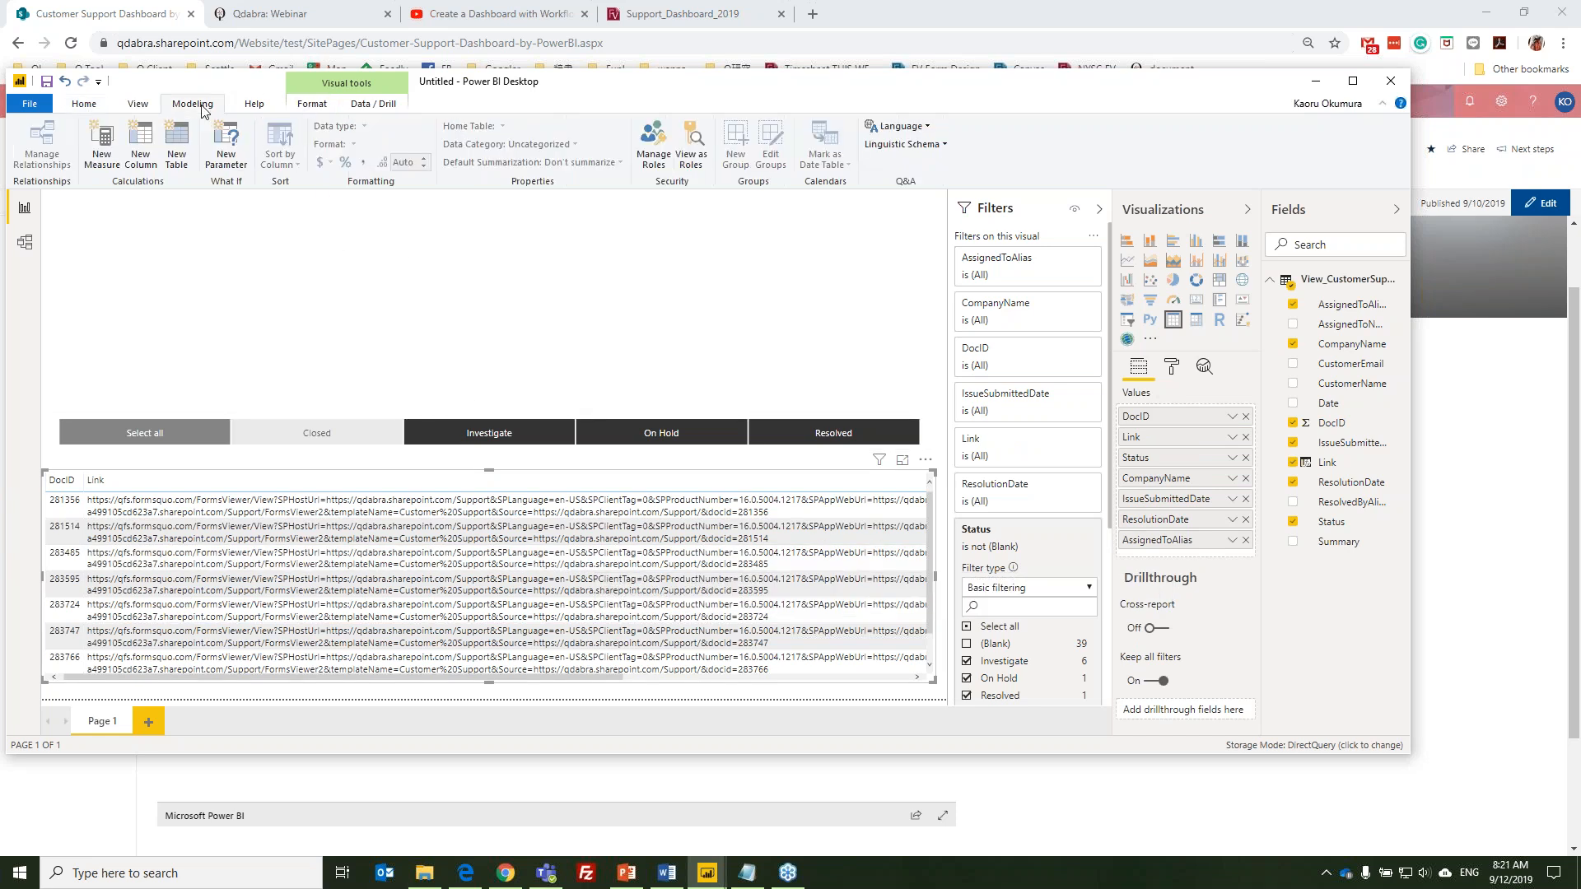
{"action": "left_click", "coordinate": [1332, 464]}
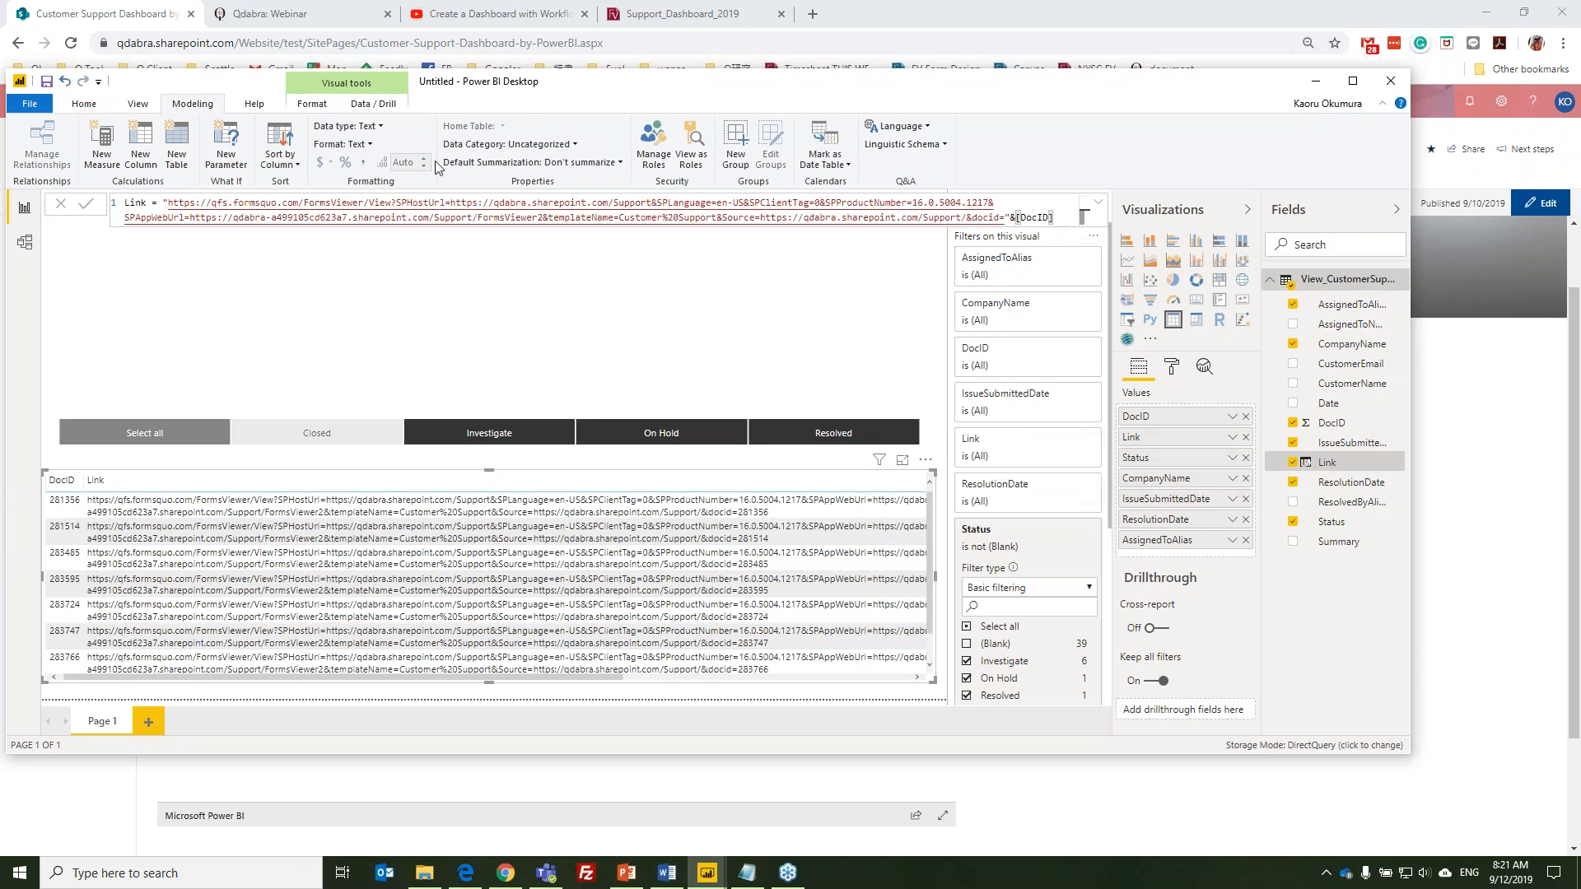
{"action": "left_click", "coordinate": [491, 144]}
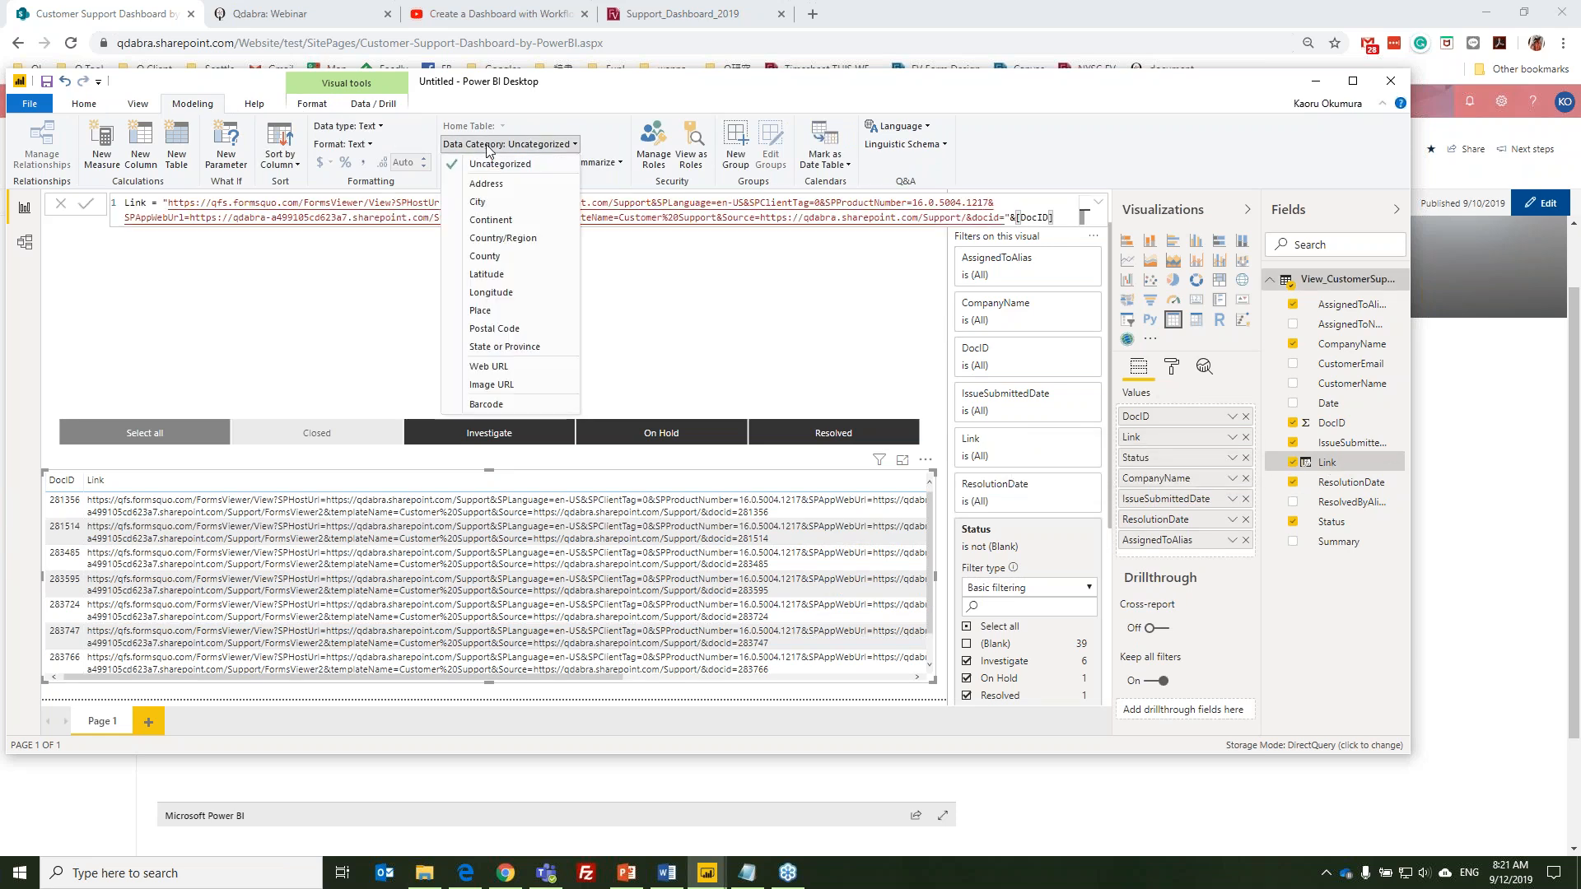
{"action": "left_click", "coordinate": [518, 372]}
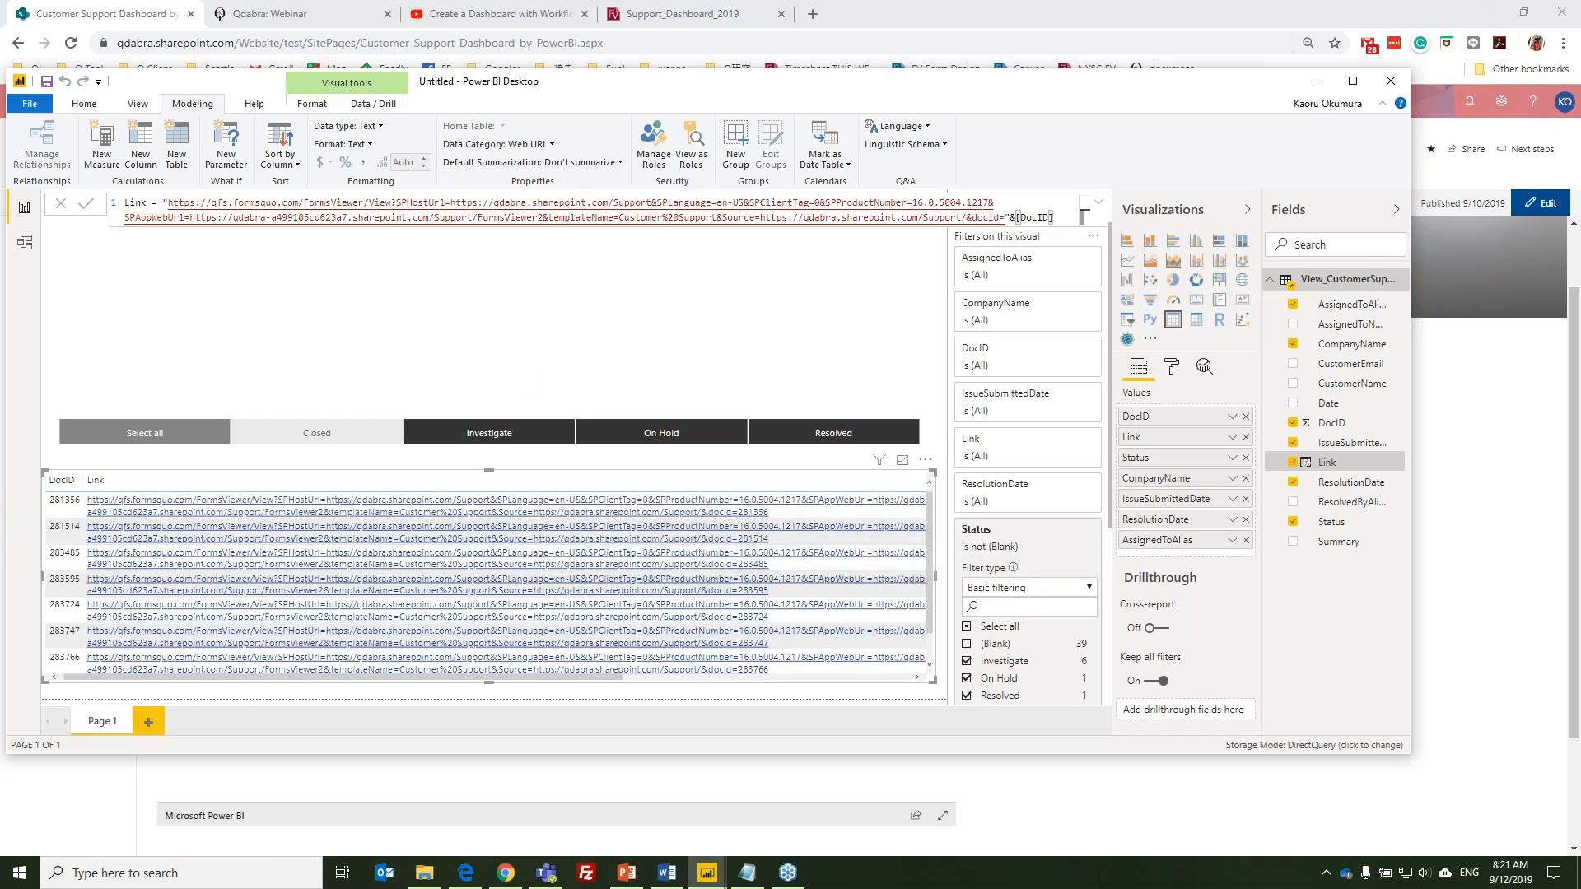
Turn on the URL icon option in the table visual's Values formatting
{"action": "left_click", "coordinate": [1172, 367]}
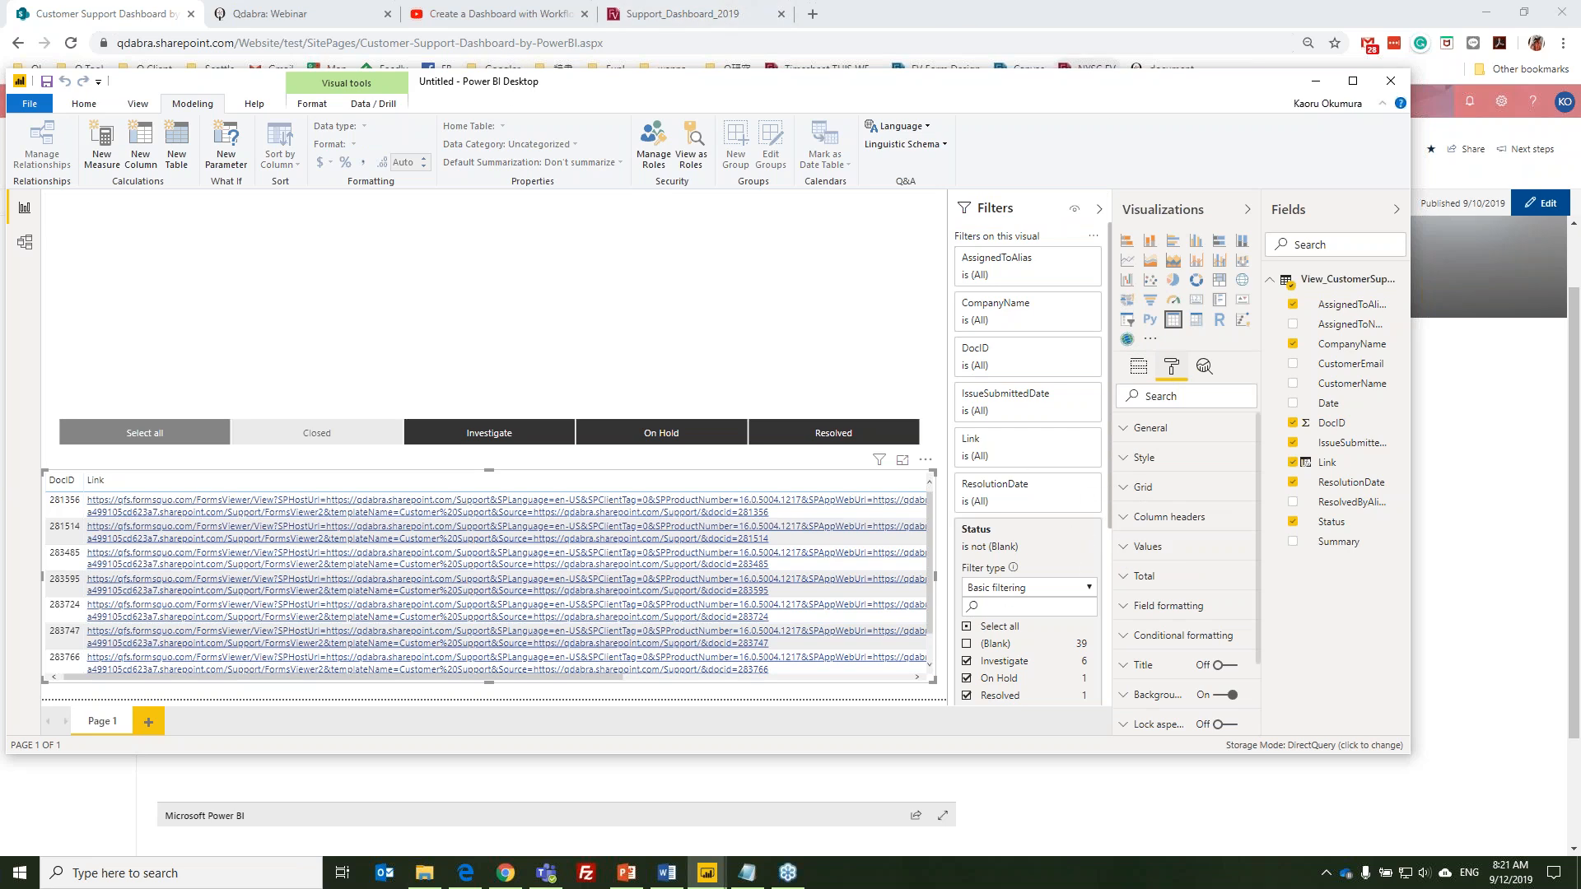
{"action": "left_click", "coordinate": [1140, 548]}
{"action": "scroll", "coordinate": [1140, 547], "scroll_direction": "down", "scroll_amount": 3}
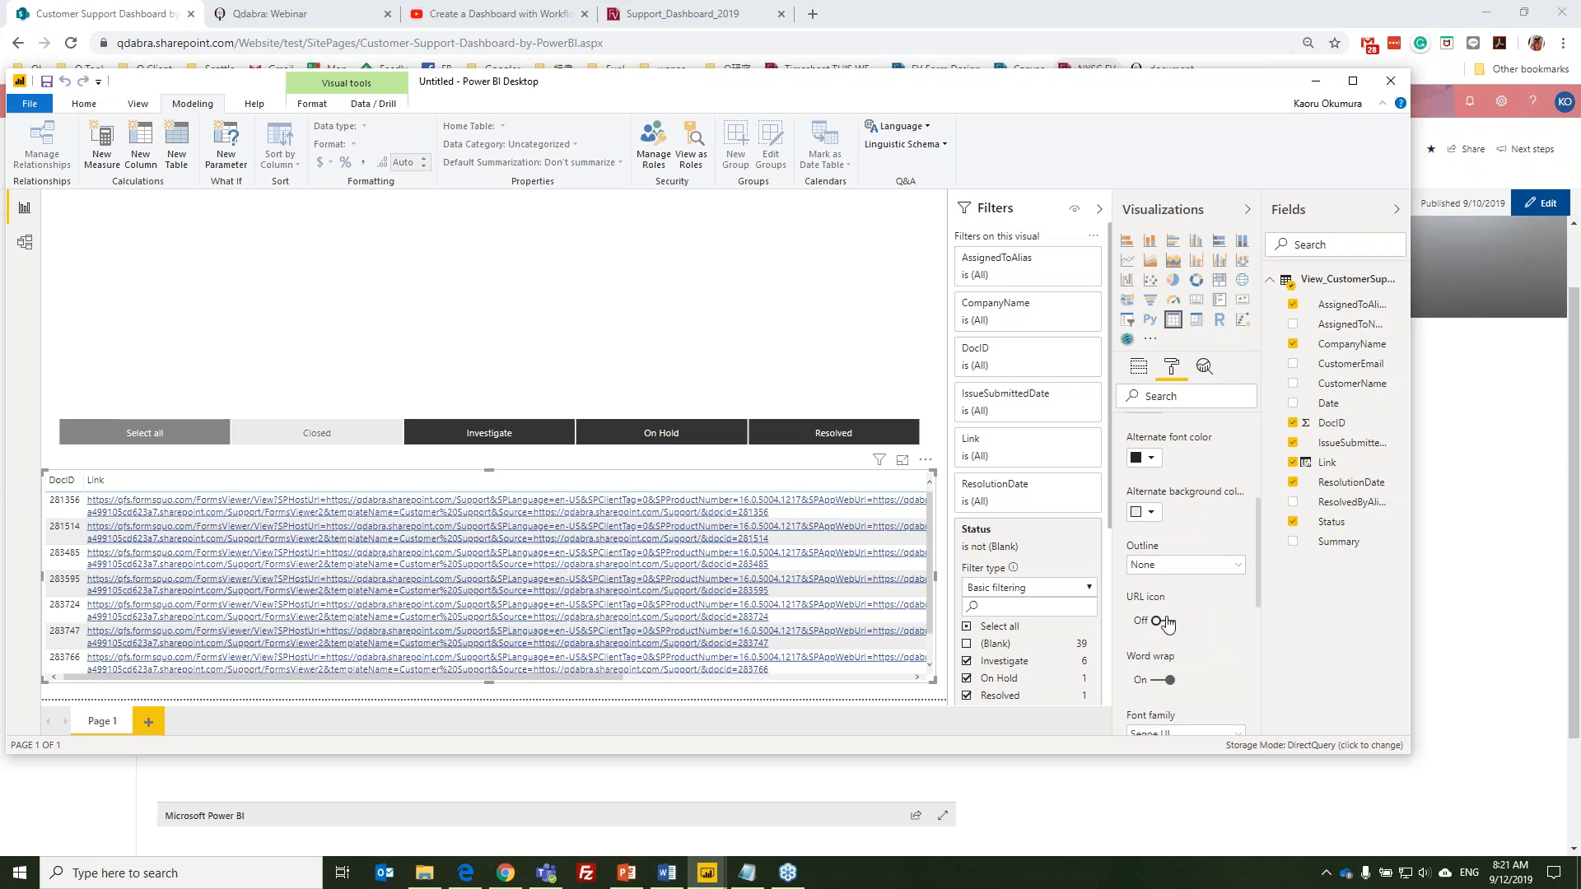
{"action": "left_click", "coordinate": [1164, 621]}
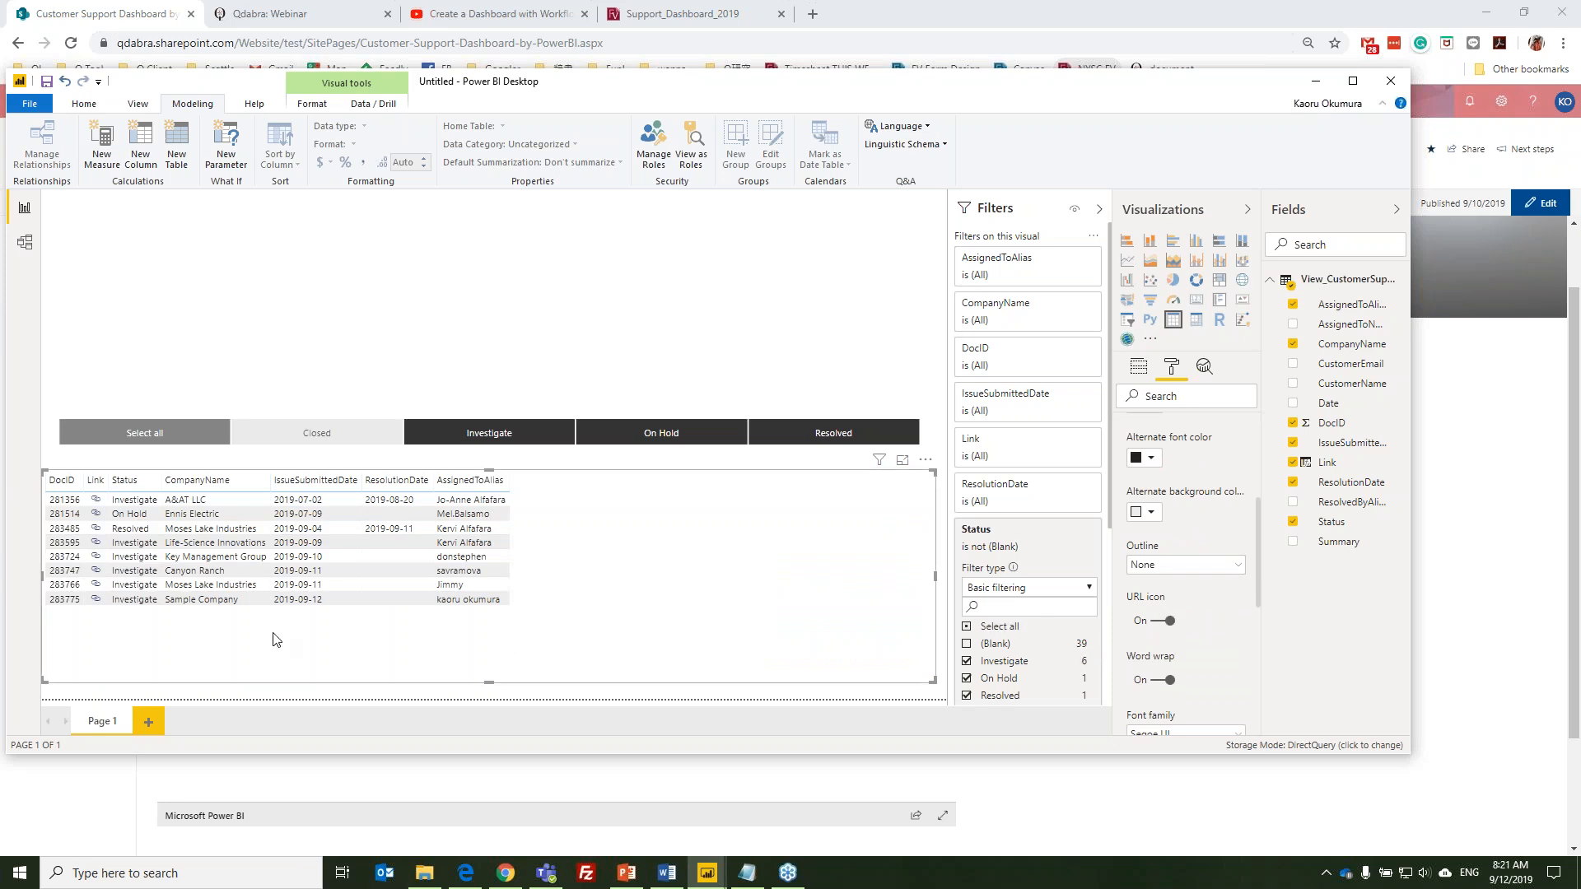
Check the Sample Company row's link by opening its Customer Support form, and switch back to Power BI Desktop
{"action": "mouse_move", "coordinate": [93, 607]}
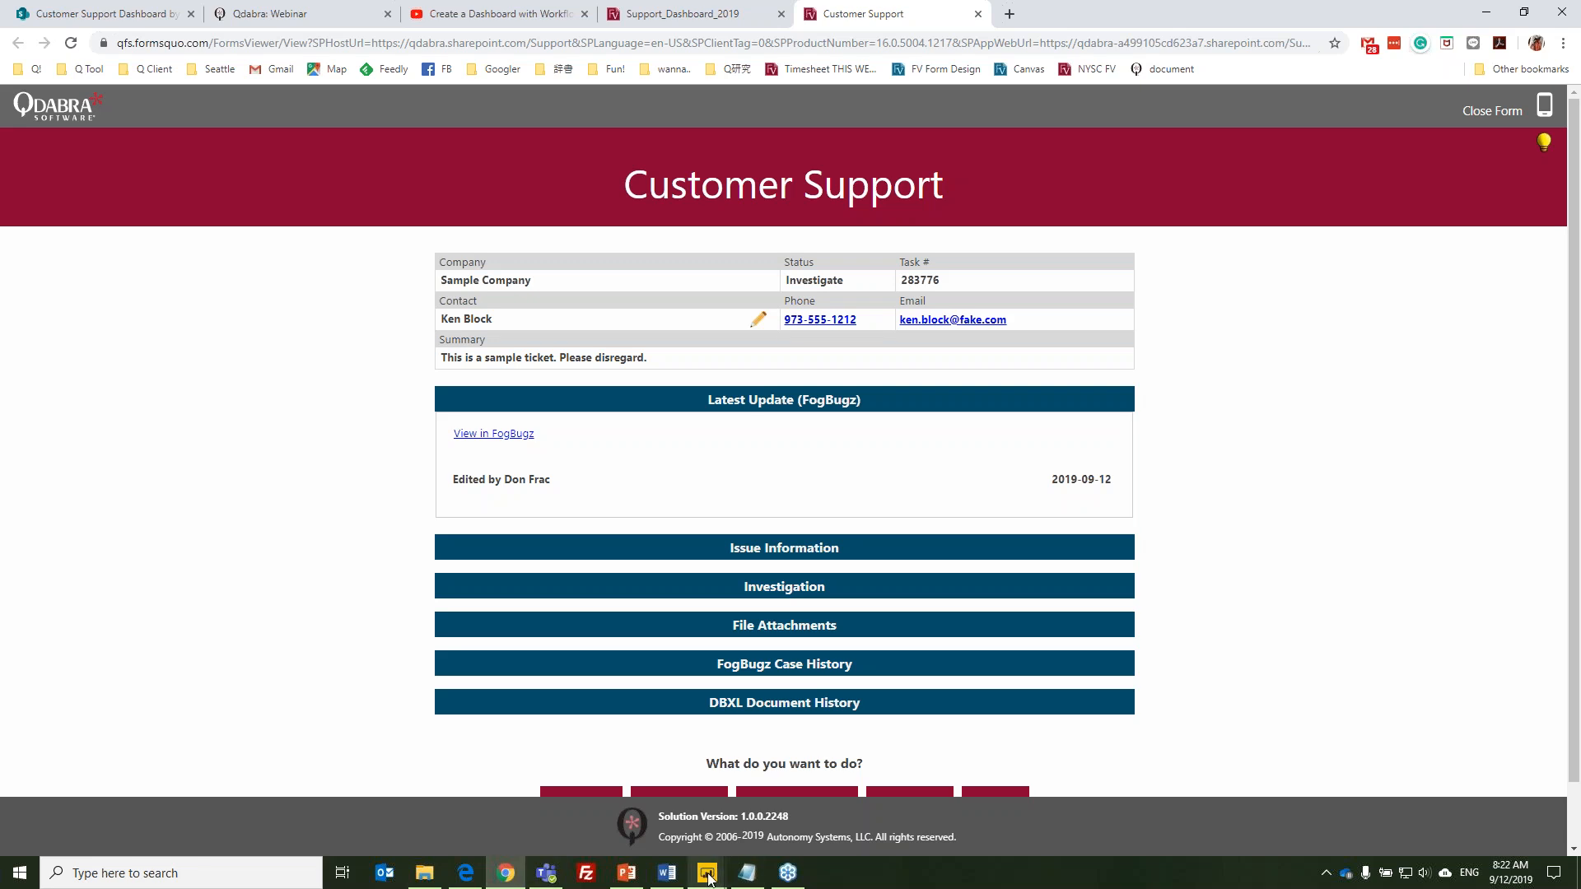
{"action": "mouse_move", "coordinate": [710, 878]}
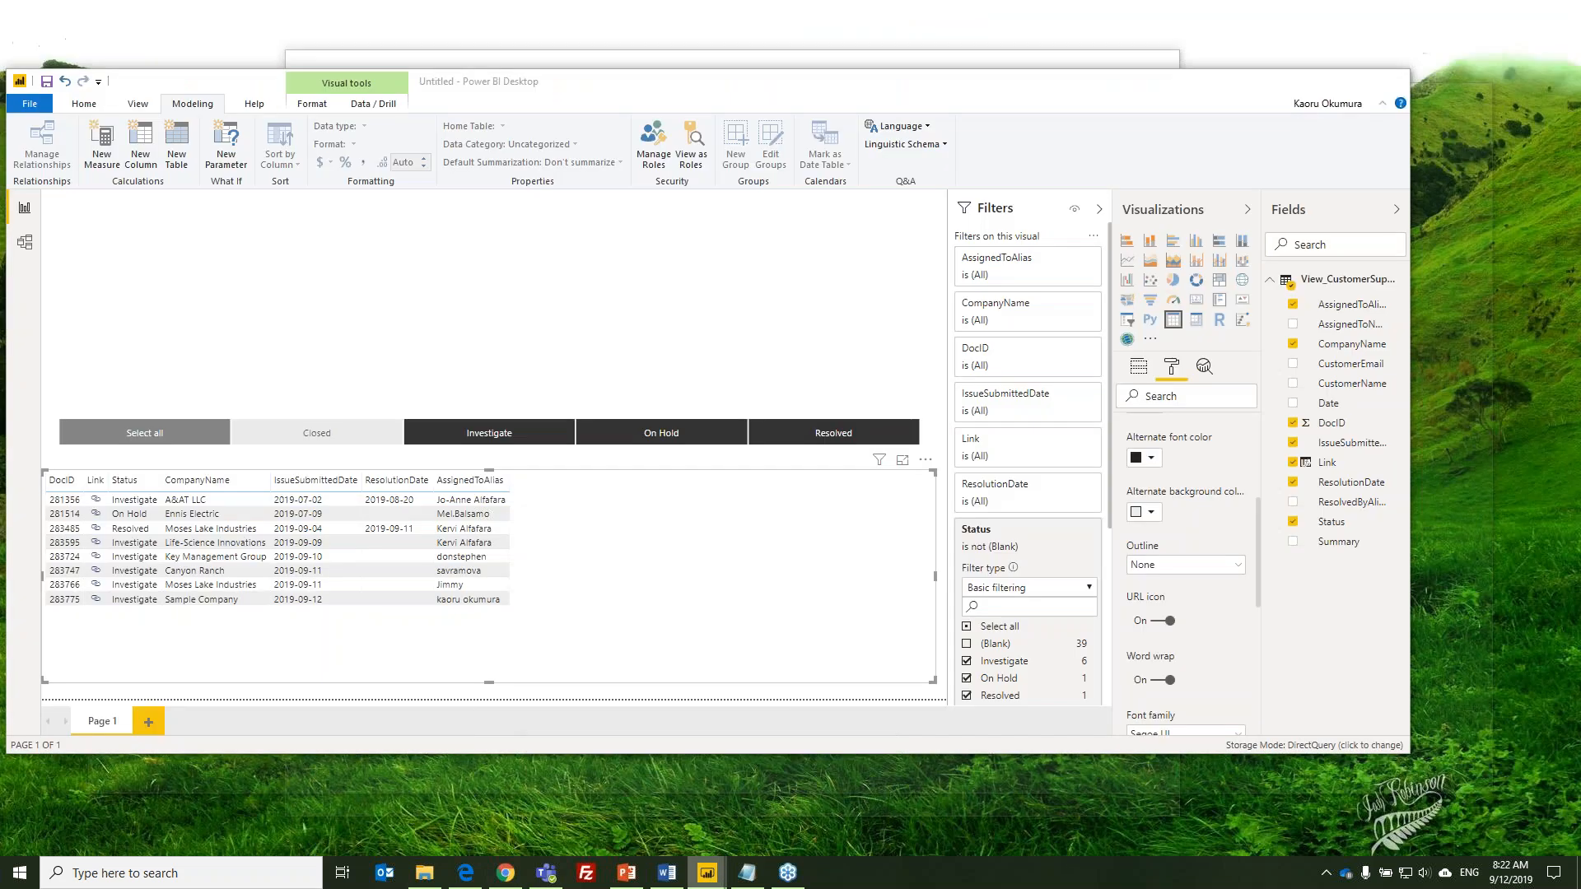
{"action": "left_click", "coordinate": [774, 762]}
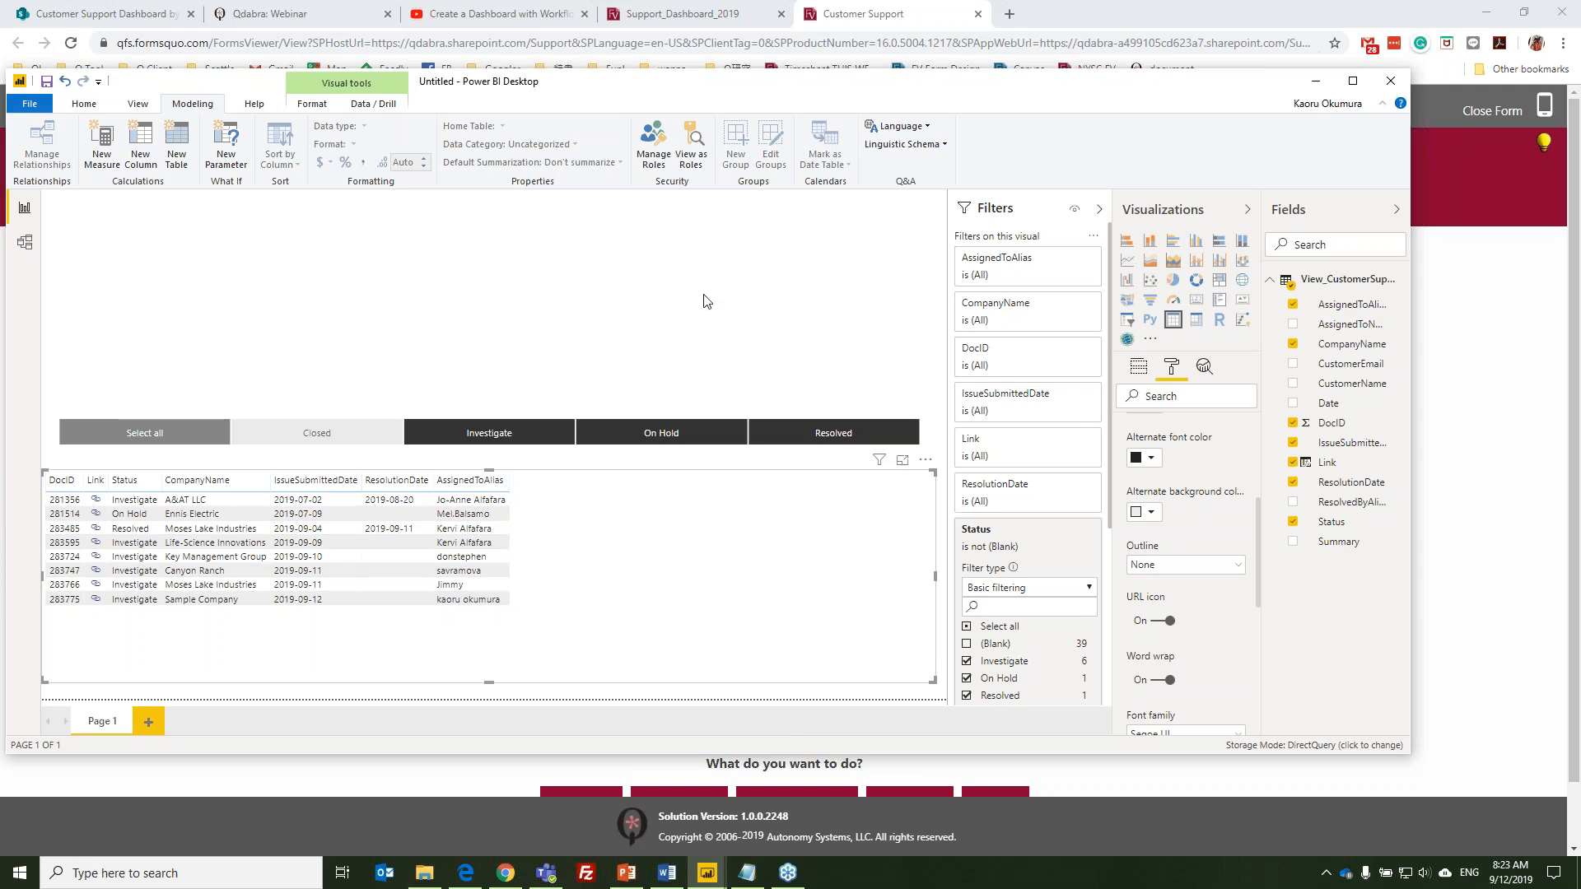
Insert an empty clustered bar chart and resize it to fill the right half of the area above the Status slicer
{"action": "left_click", "coordinate": [679, 309]}
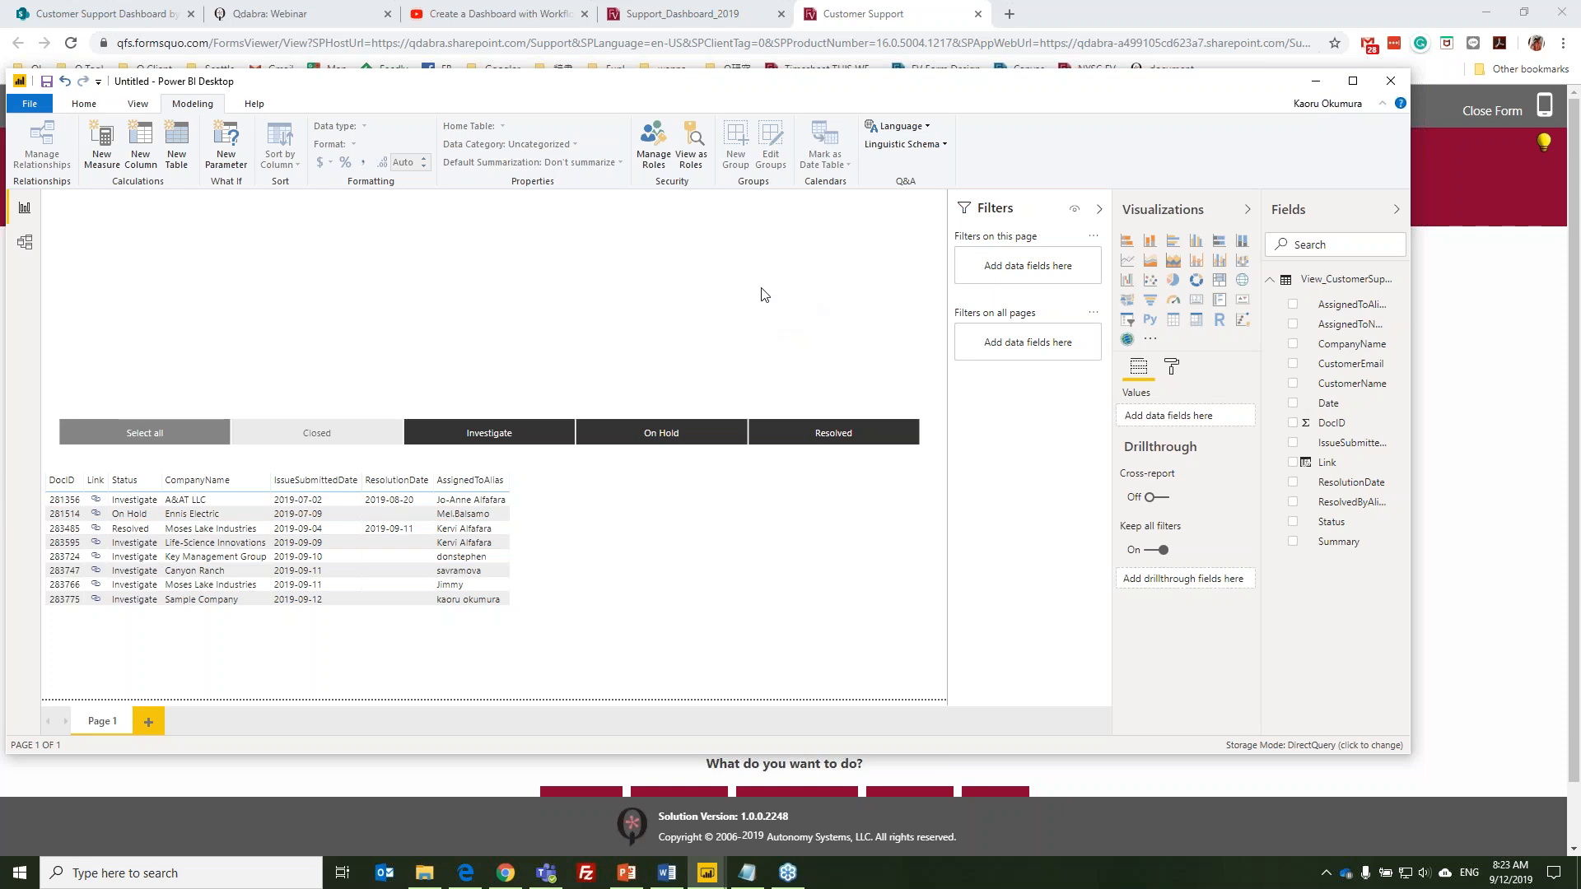
{"action": "left_click", "coordinate": [1174, 248]}
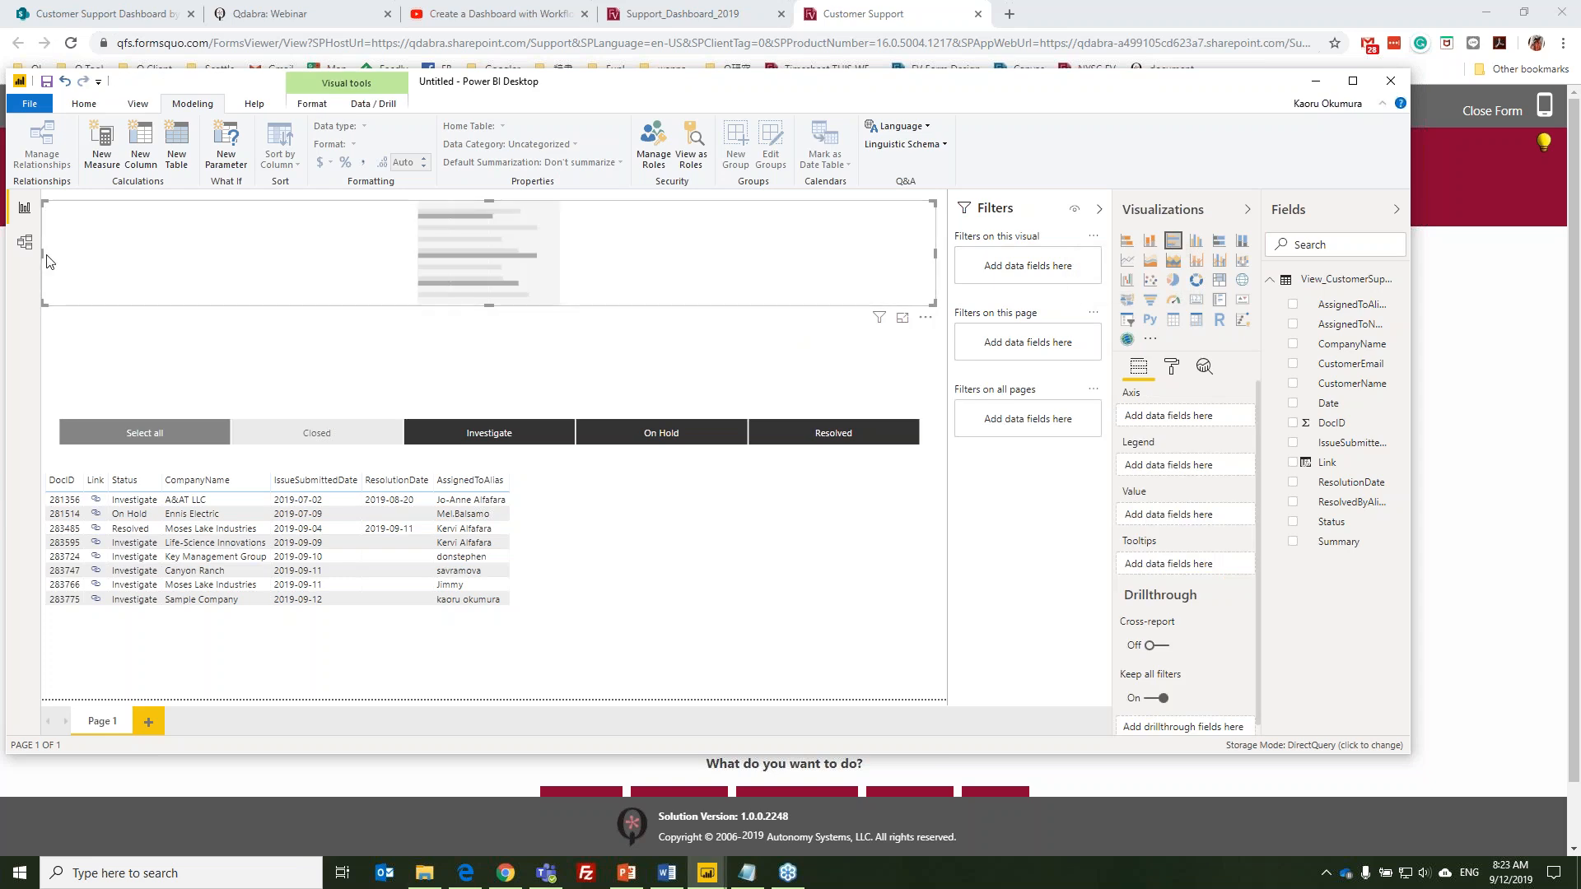
{"action": "left_click_drag", "start_coordinate": [46, 260], "coordinate": [474, 307]}
{"action": "left_click_drag", "start_coordinate": [702, 304], "coordinate": [698, 378]}
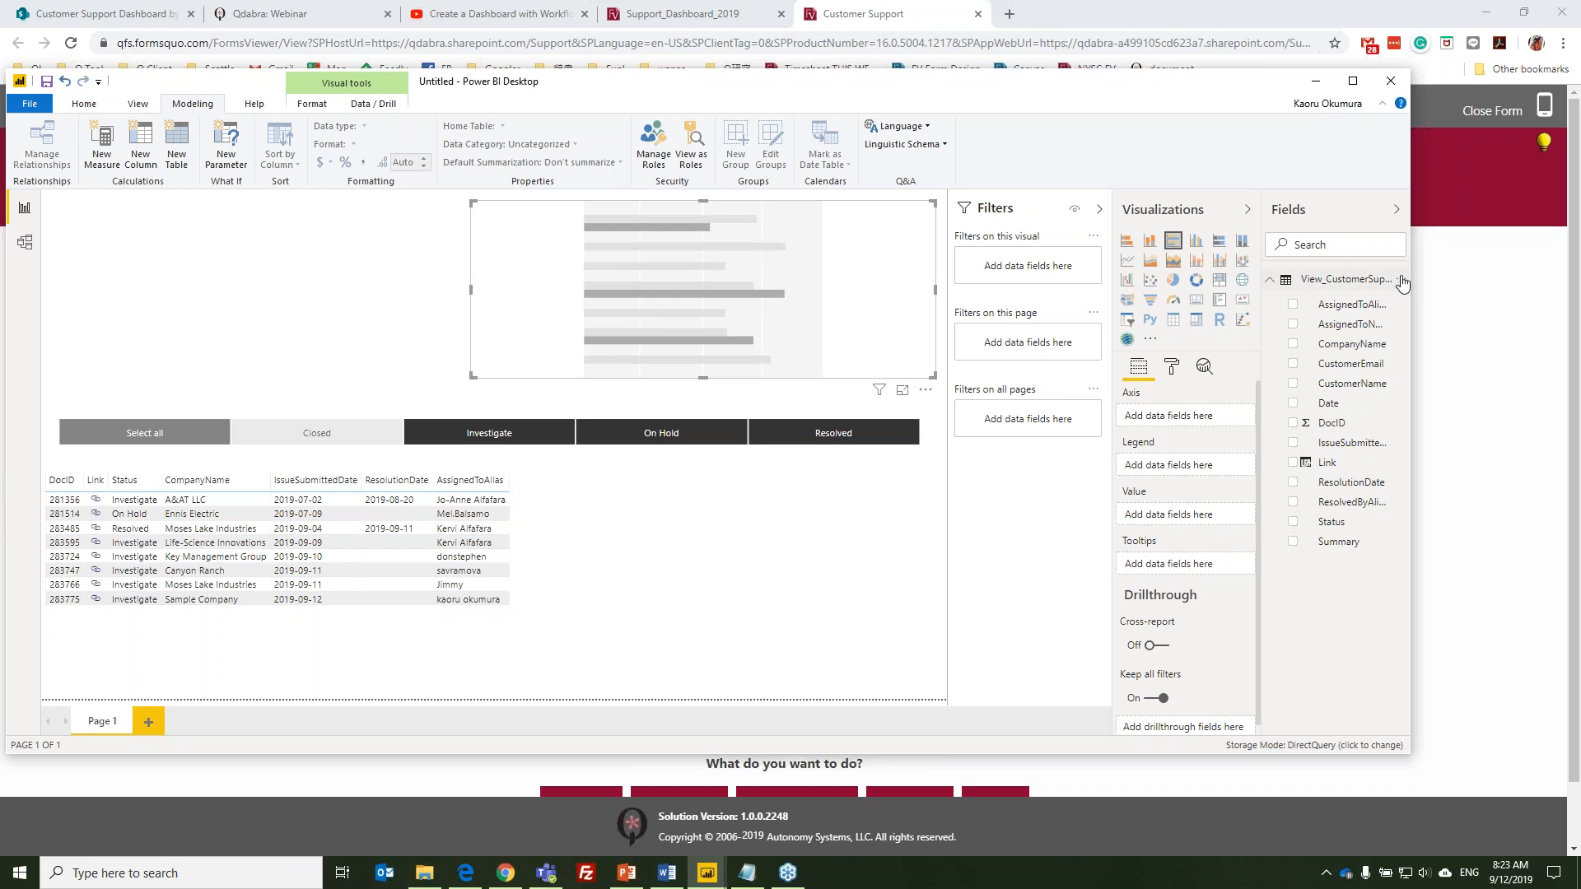
Add a new calculated column named DaystoResolve to the View_CustomerSupportSummary table
{"action": "left_click", "coordinate": [1402, 280]}
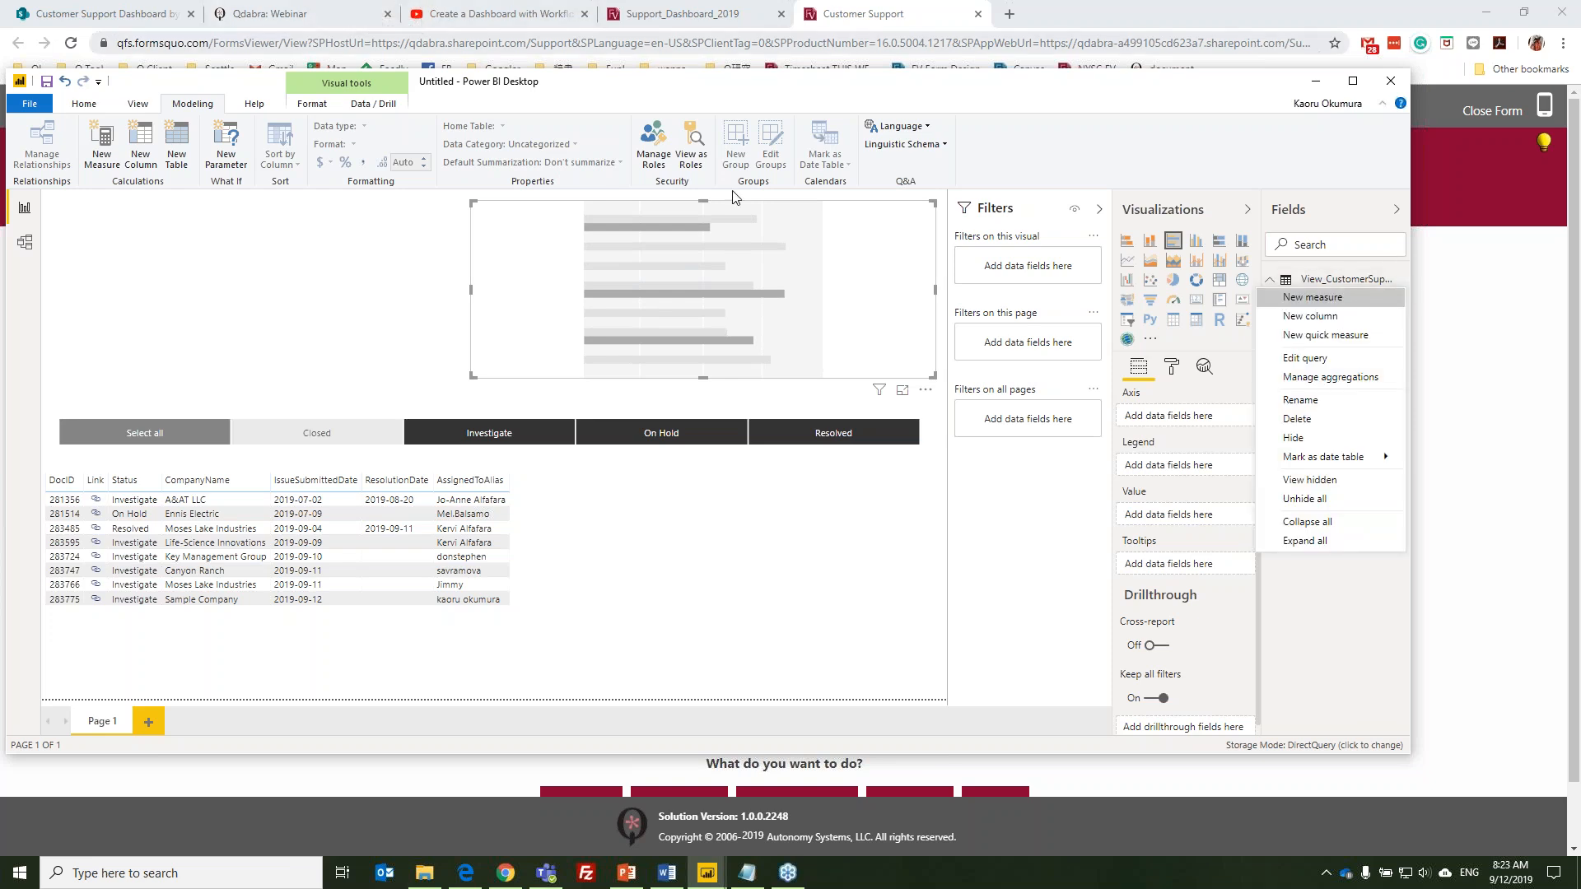
{"action": "left_click", "coordinate": [1289, 325]}
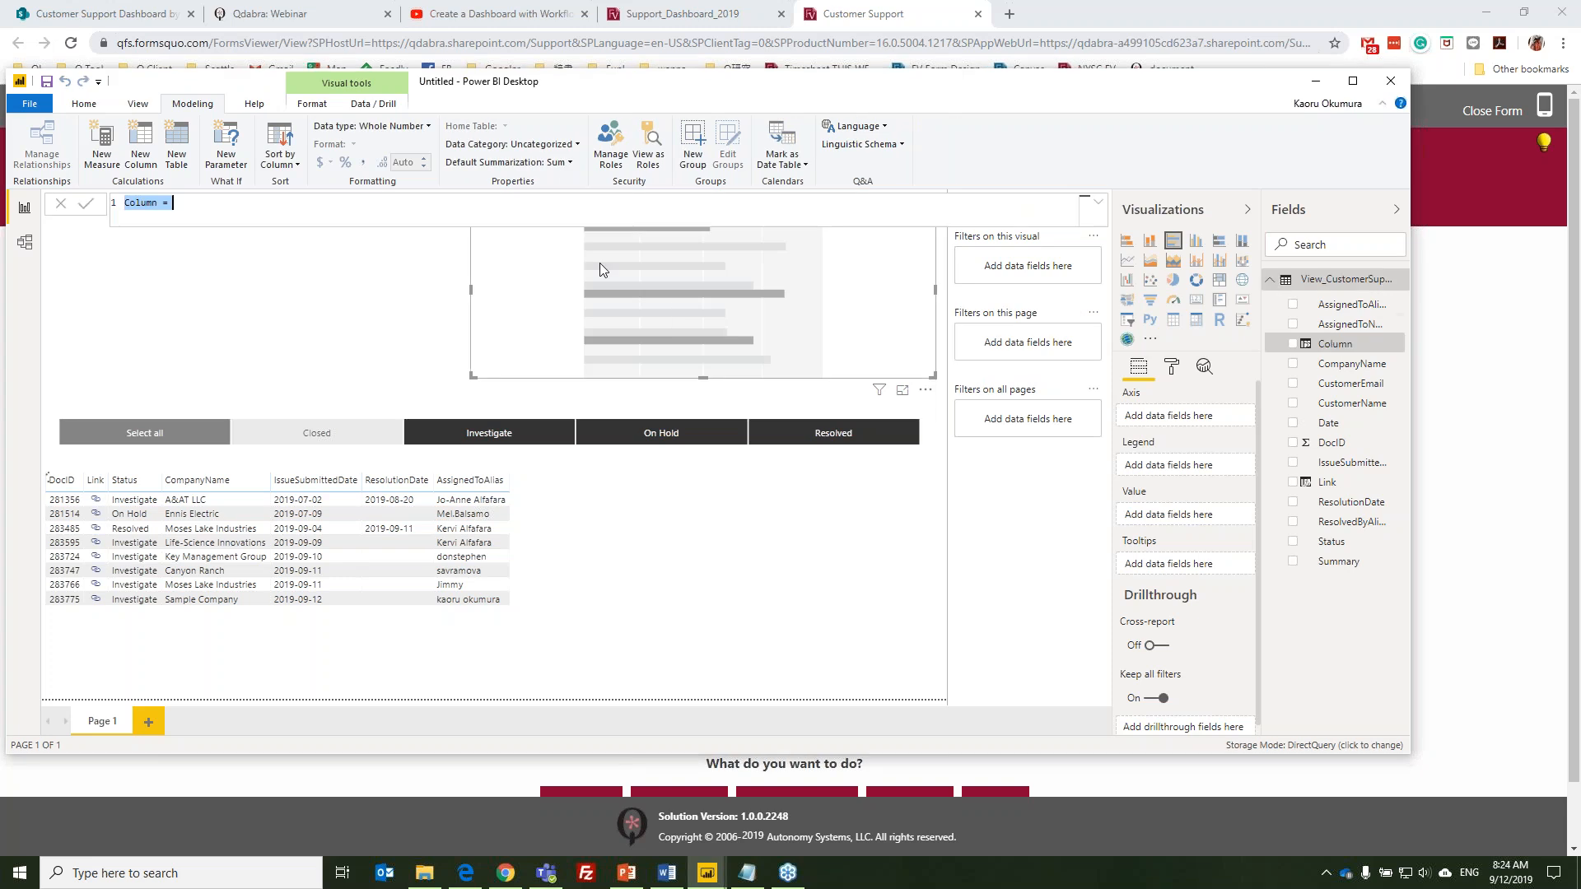
{"action": "double_click", "coordinate": [151, 202]}
{"action": "type", "text": "DaystoResolve"}
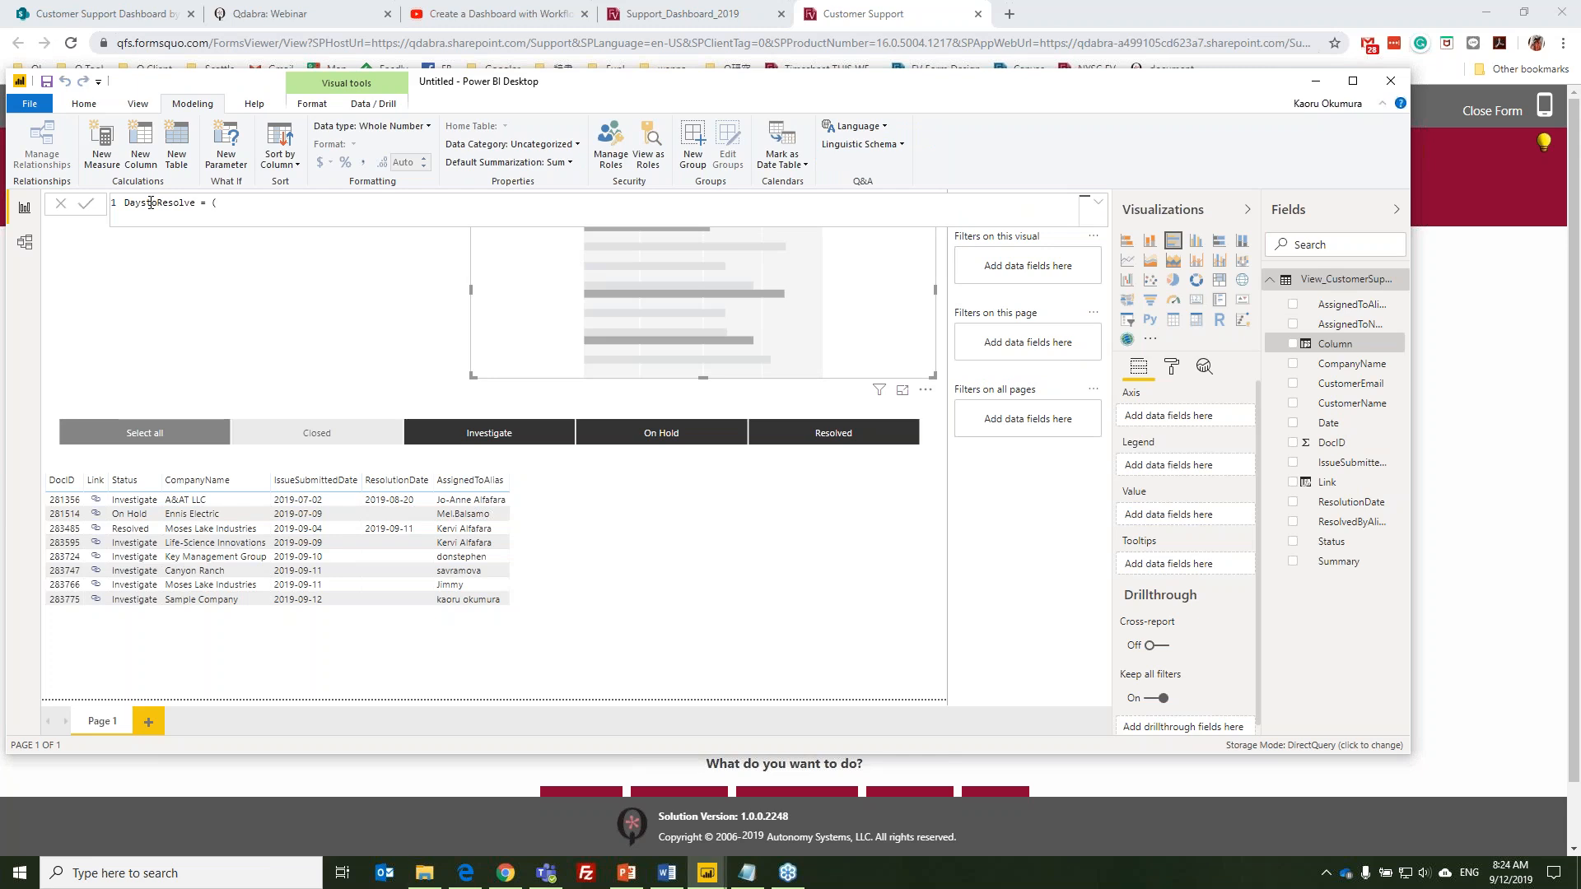
Define DaystoResolve as DATEDIFF([IssueSubmittedDate],[ResolutionDate],DAY) and commit the formula
{"action": "type", "text": "date"}
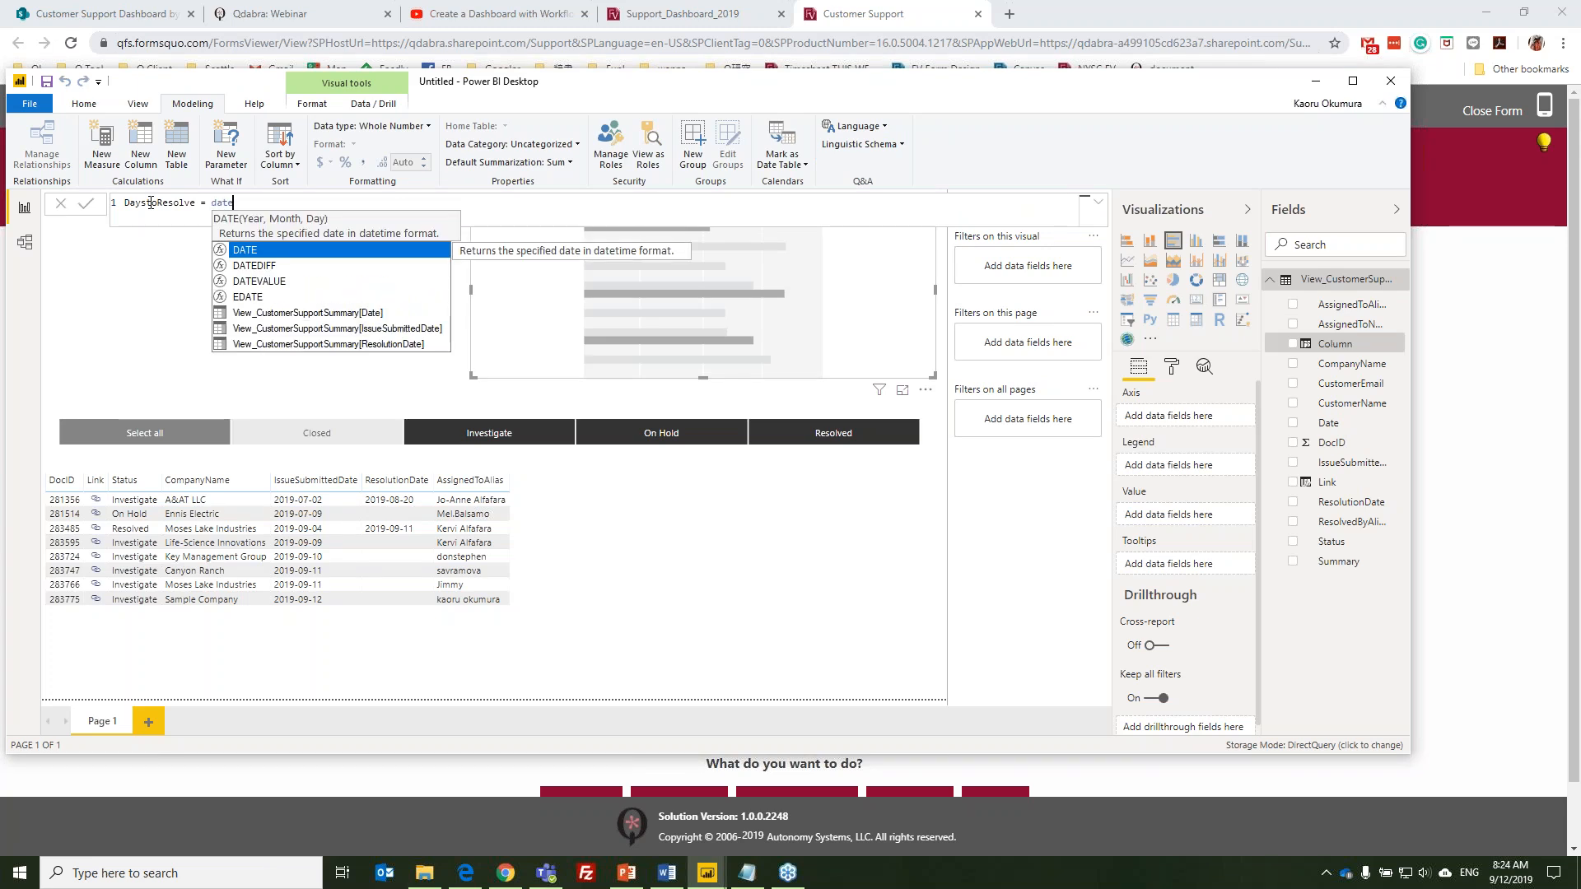
{"action": "left_click", "coordinate": [255, 267]}
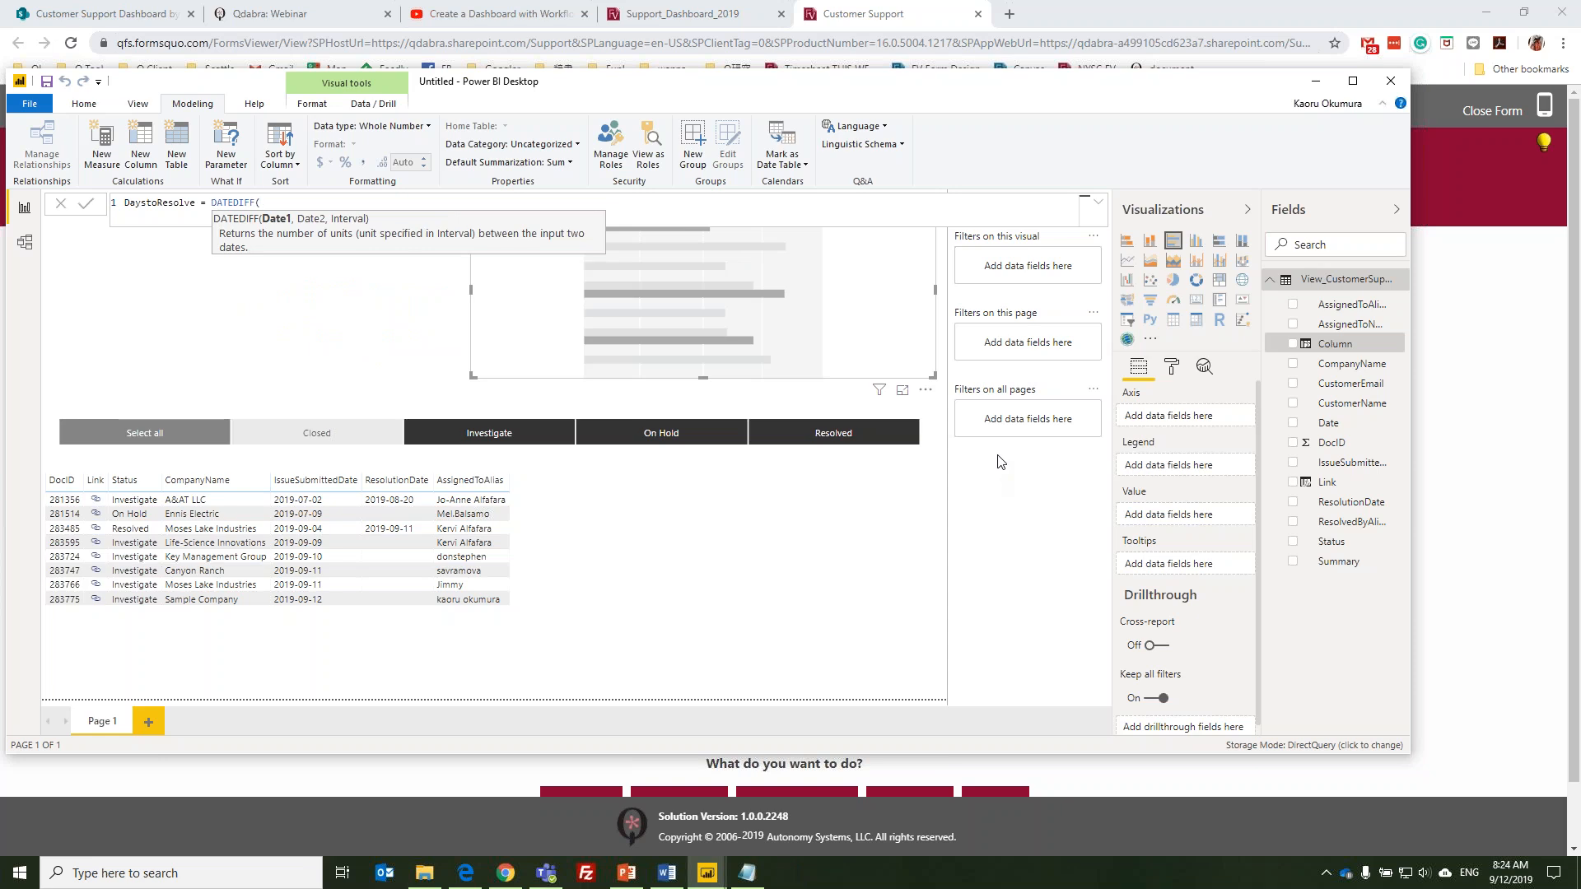
{"action": "type", "text": "["}
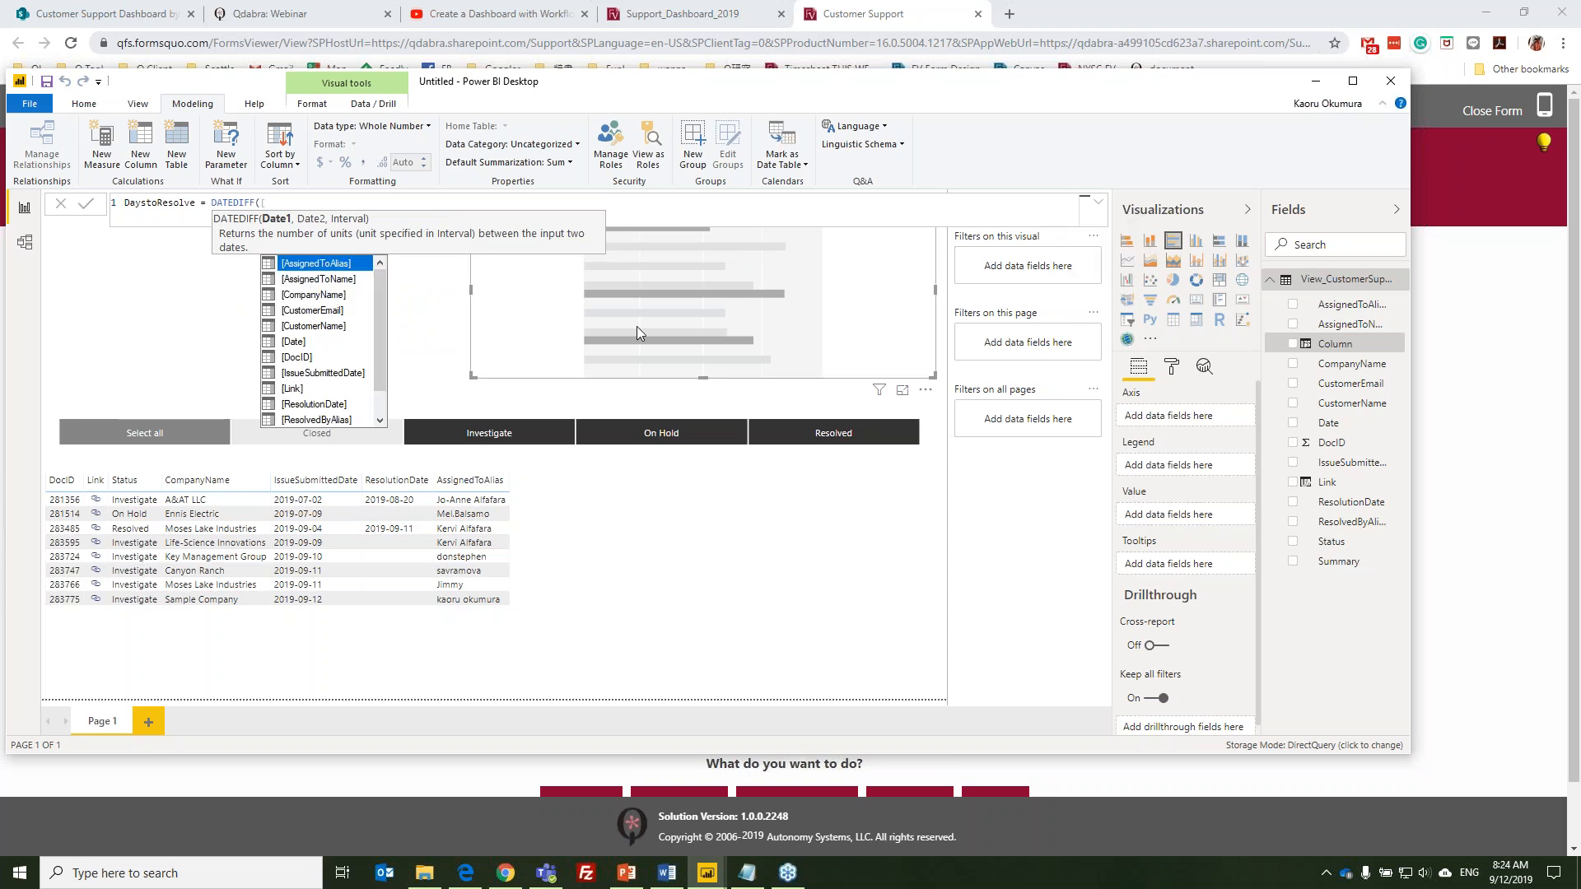
{"action": "left_click", "coordinate": [334, 376]}
{"action": "double_click", "coordinate": [334, 376]}
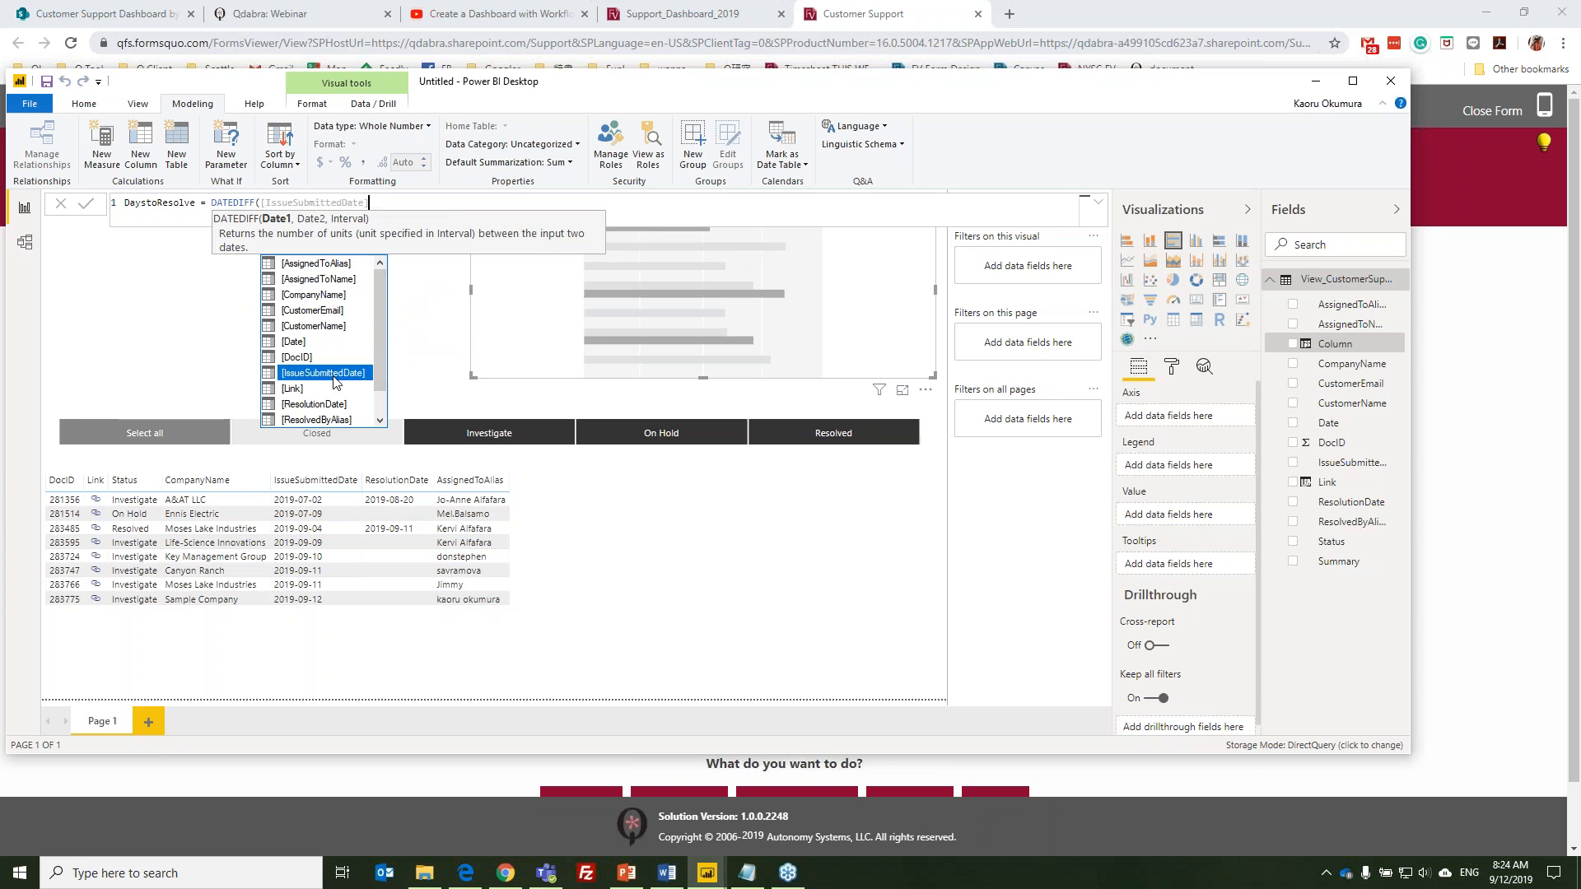
{"action": "type", "text": ","}
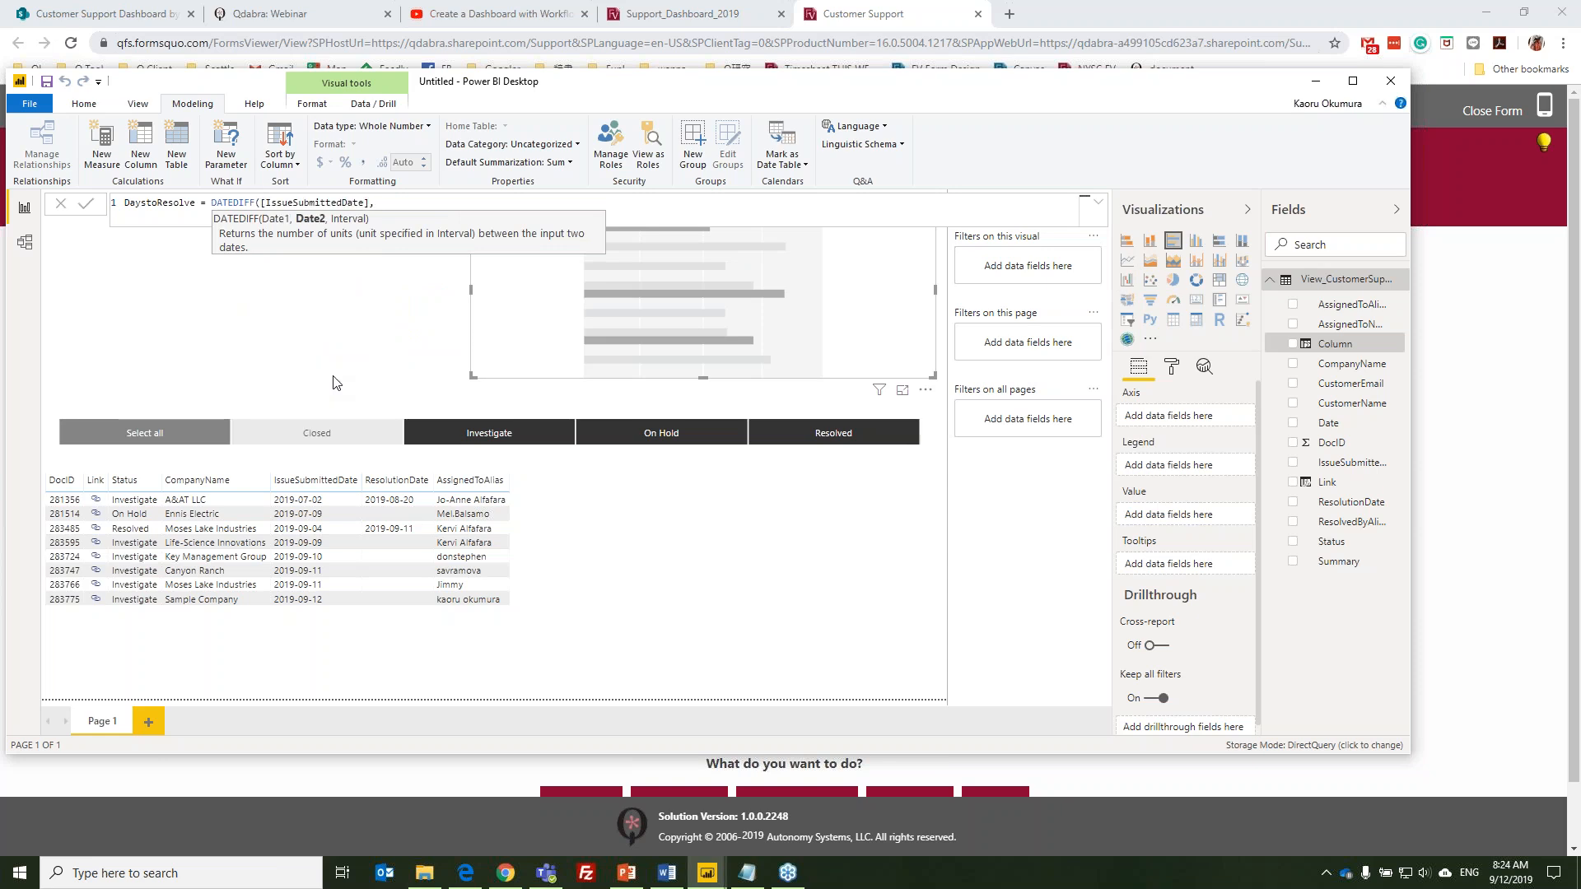
{"action": "type", "text": "["}
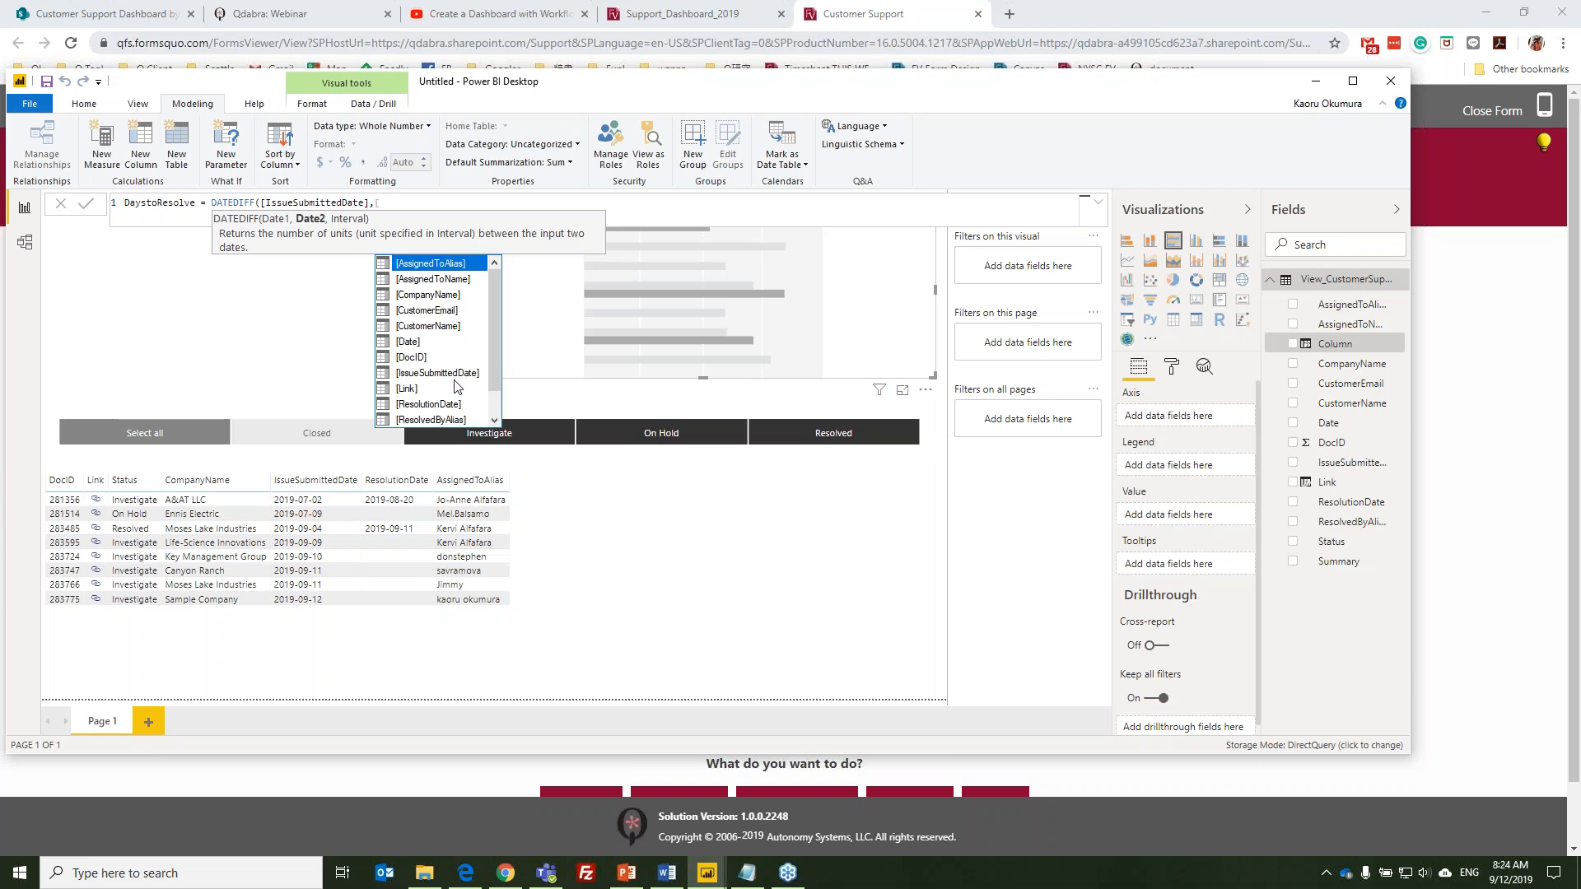
{"action": "left_click", "coordinate": [446, 405]}
{"action": "type", "text": ","}
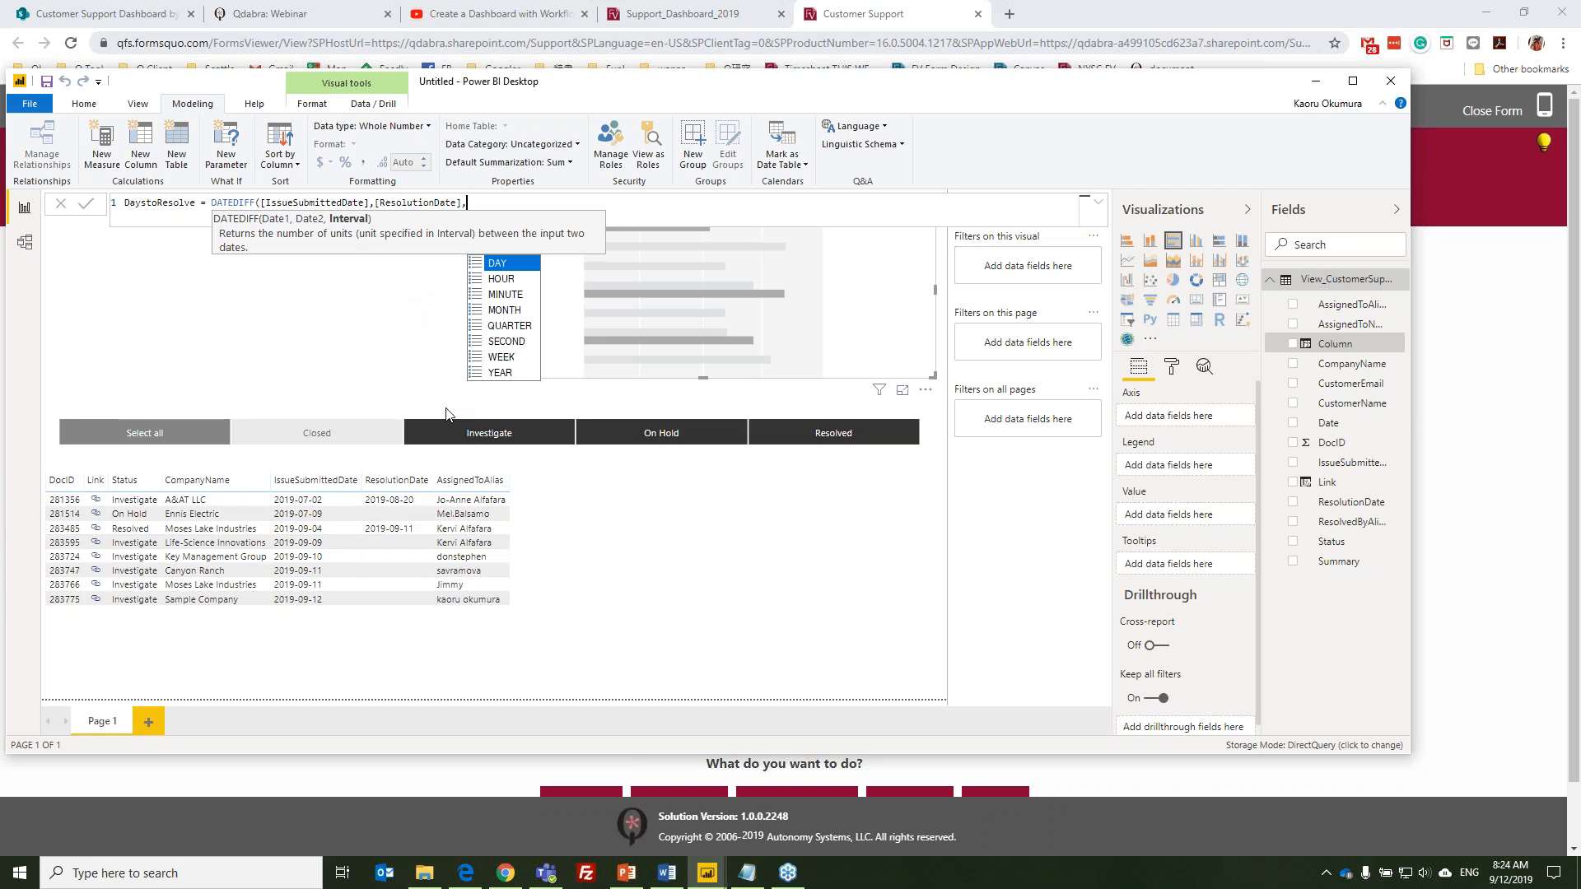
{"action": "left_click", "coordinate": [501, 267]}
{"action": "type", "text": ")"}
{"action": "key", "text": "Return"}
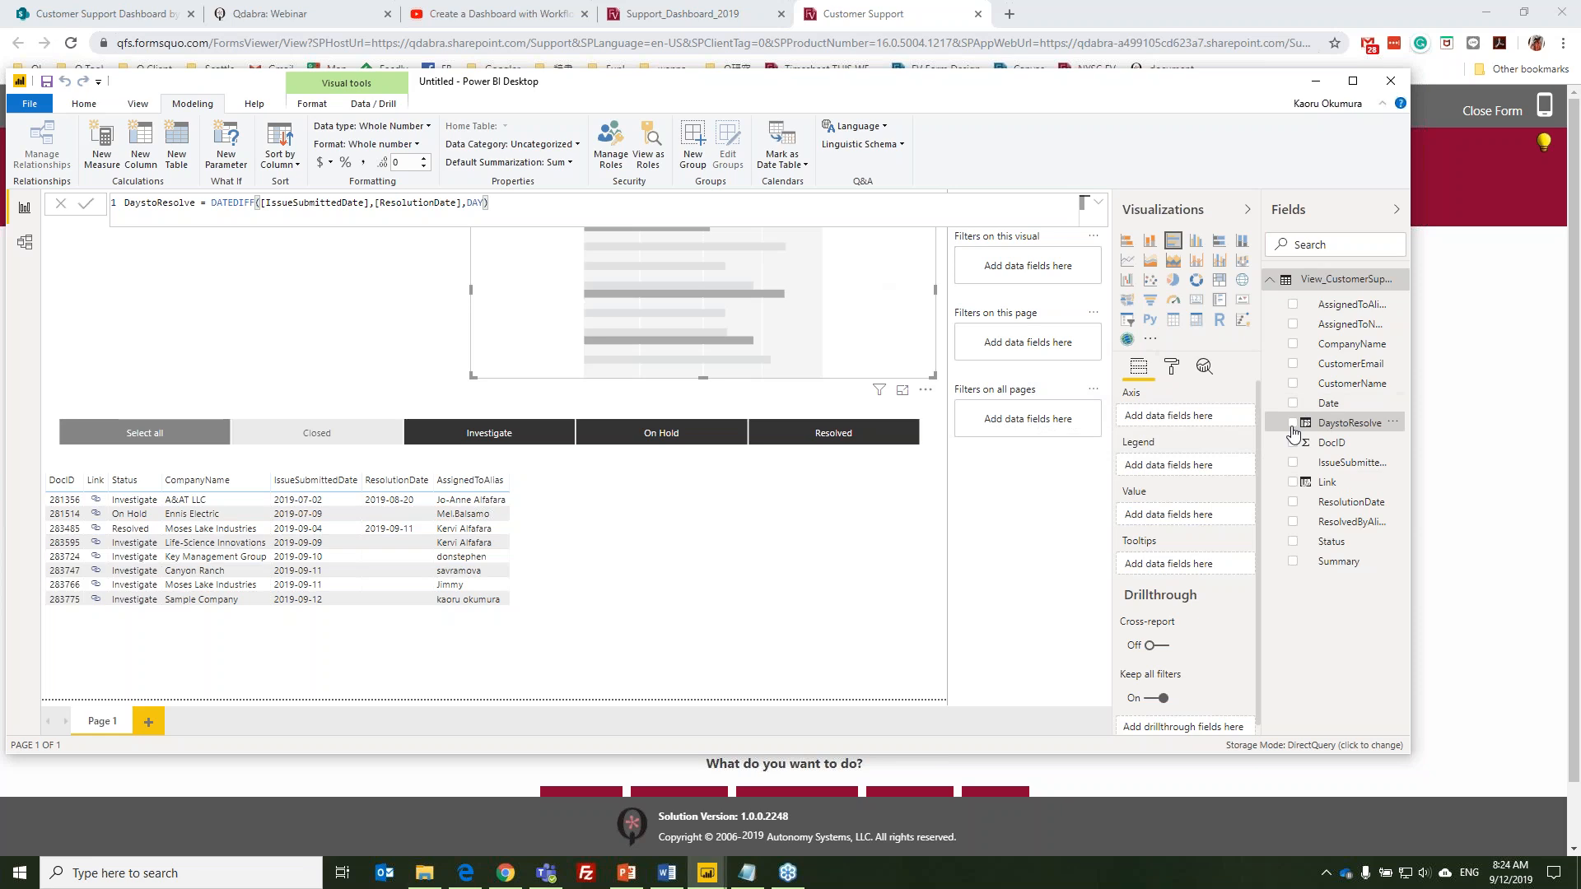
Plot DaystoResolve by ResolvedByAlias in the empty bar chart, summarizing the values as Average
{"action": "left_click_drag", "start_coordinate": [1331, 430], "coordinate": [1177, 516]}
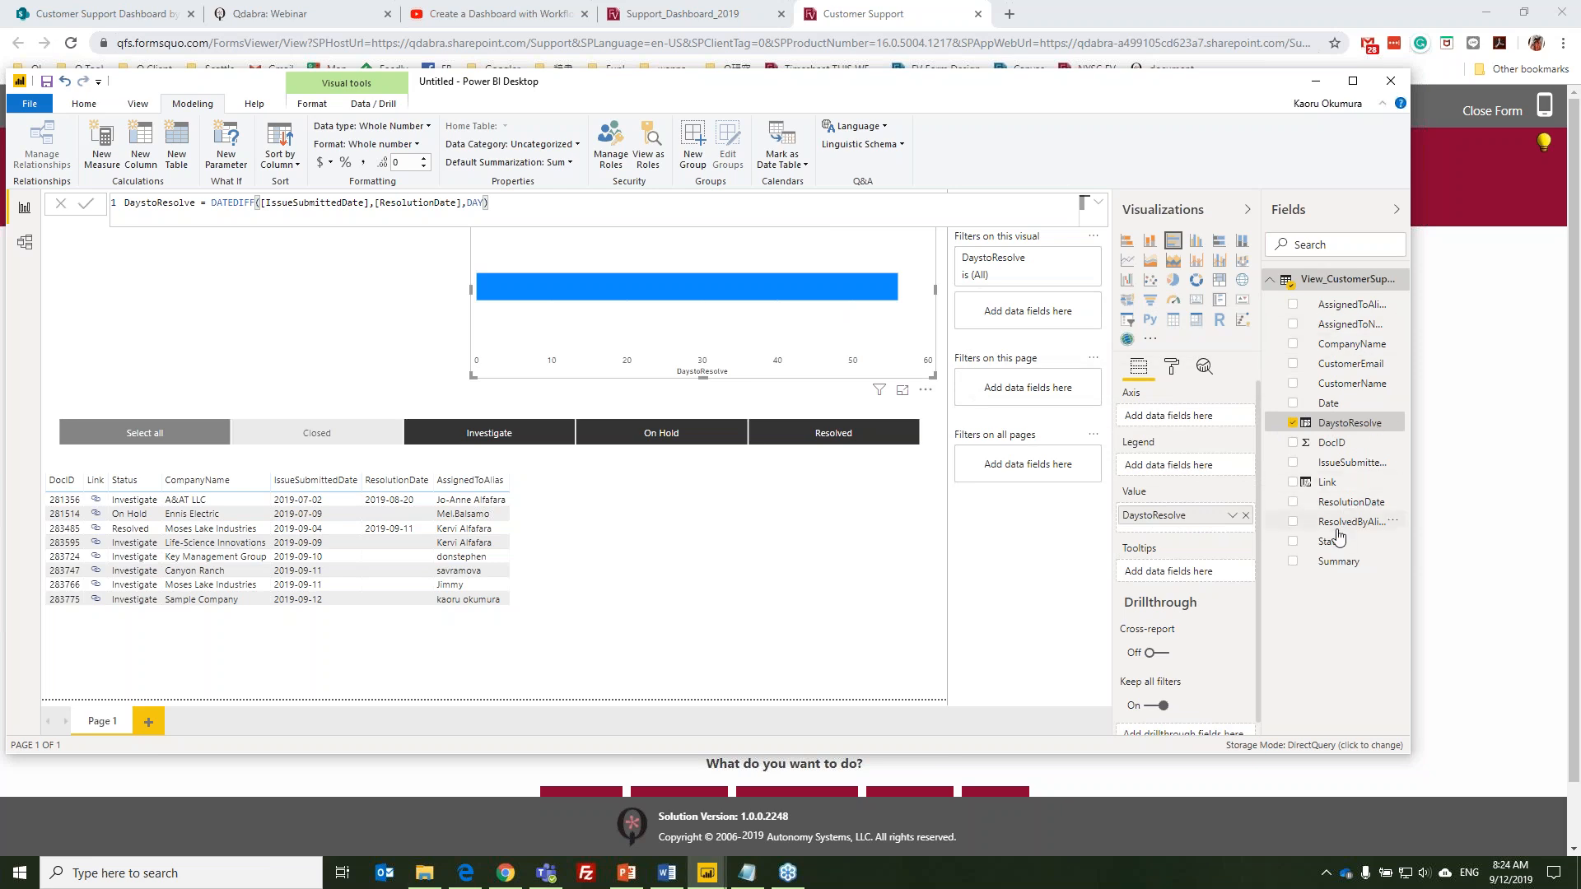
{"action": "left_click_drag", "start_coordinate": [1339, 526], "coordinate": [1186, 420]}
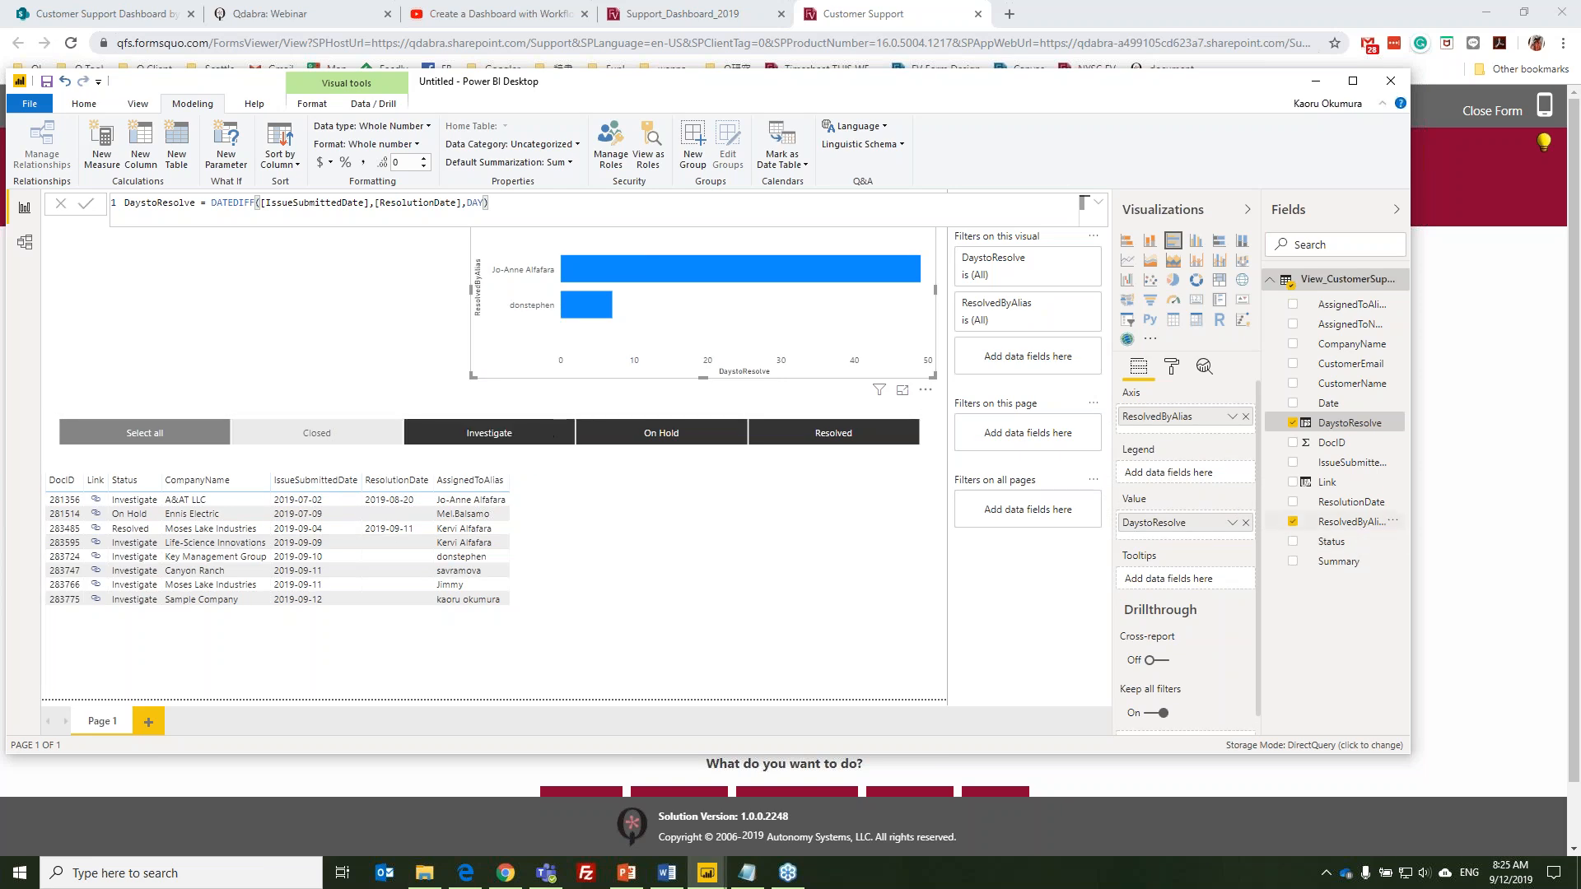
{"action": "left_click", "coordinate": [1229, 526]}
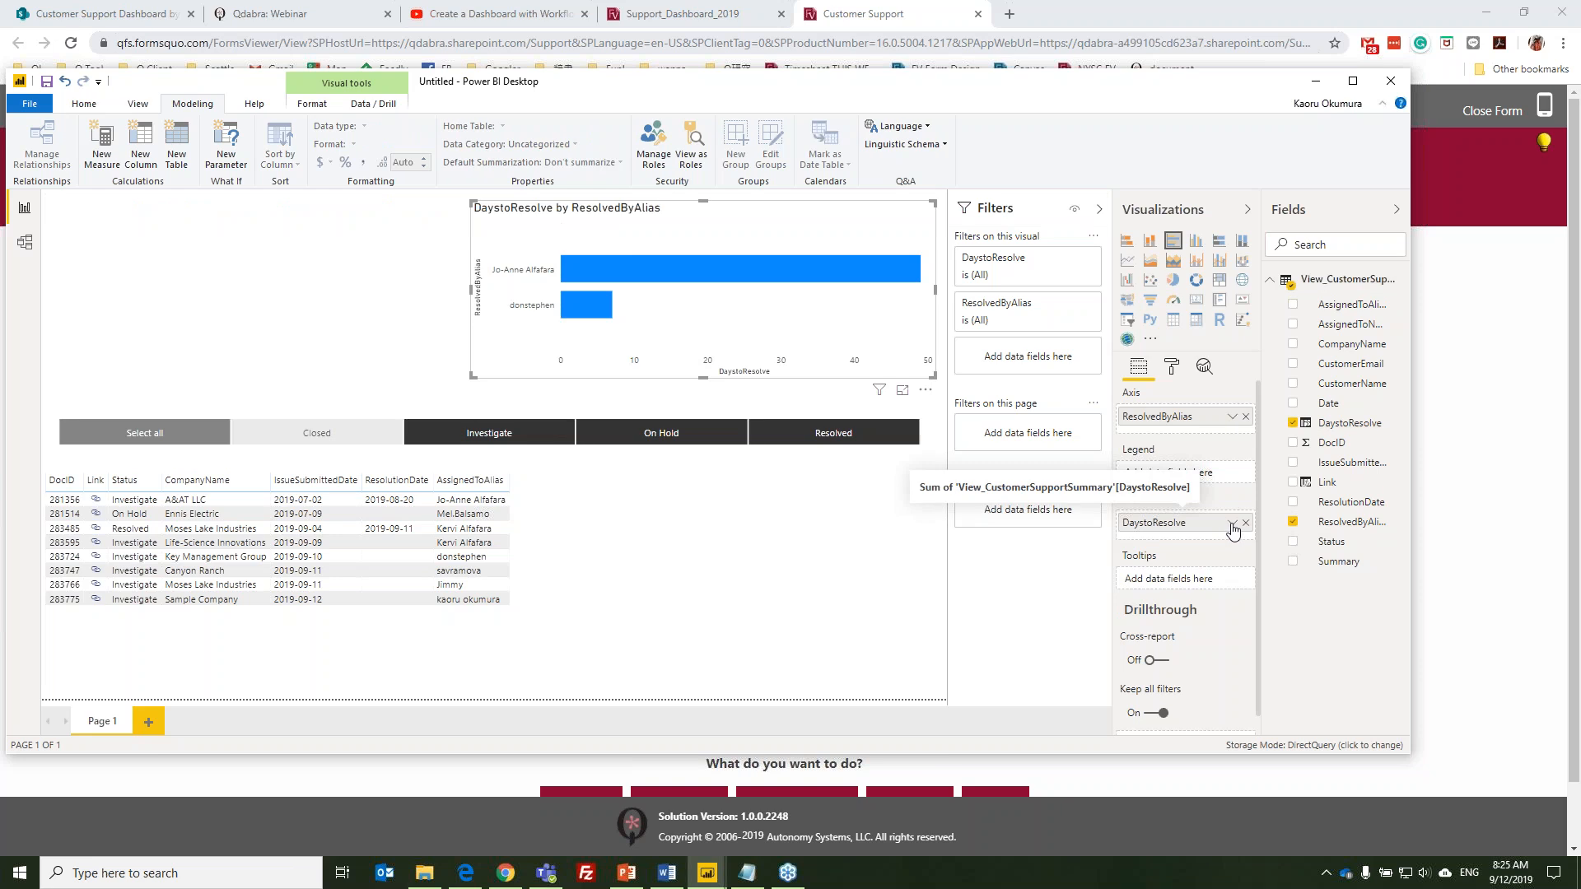
{"action": "left_click", "coordinate": [1233, 527]}
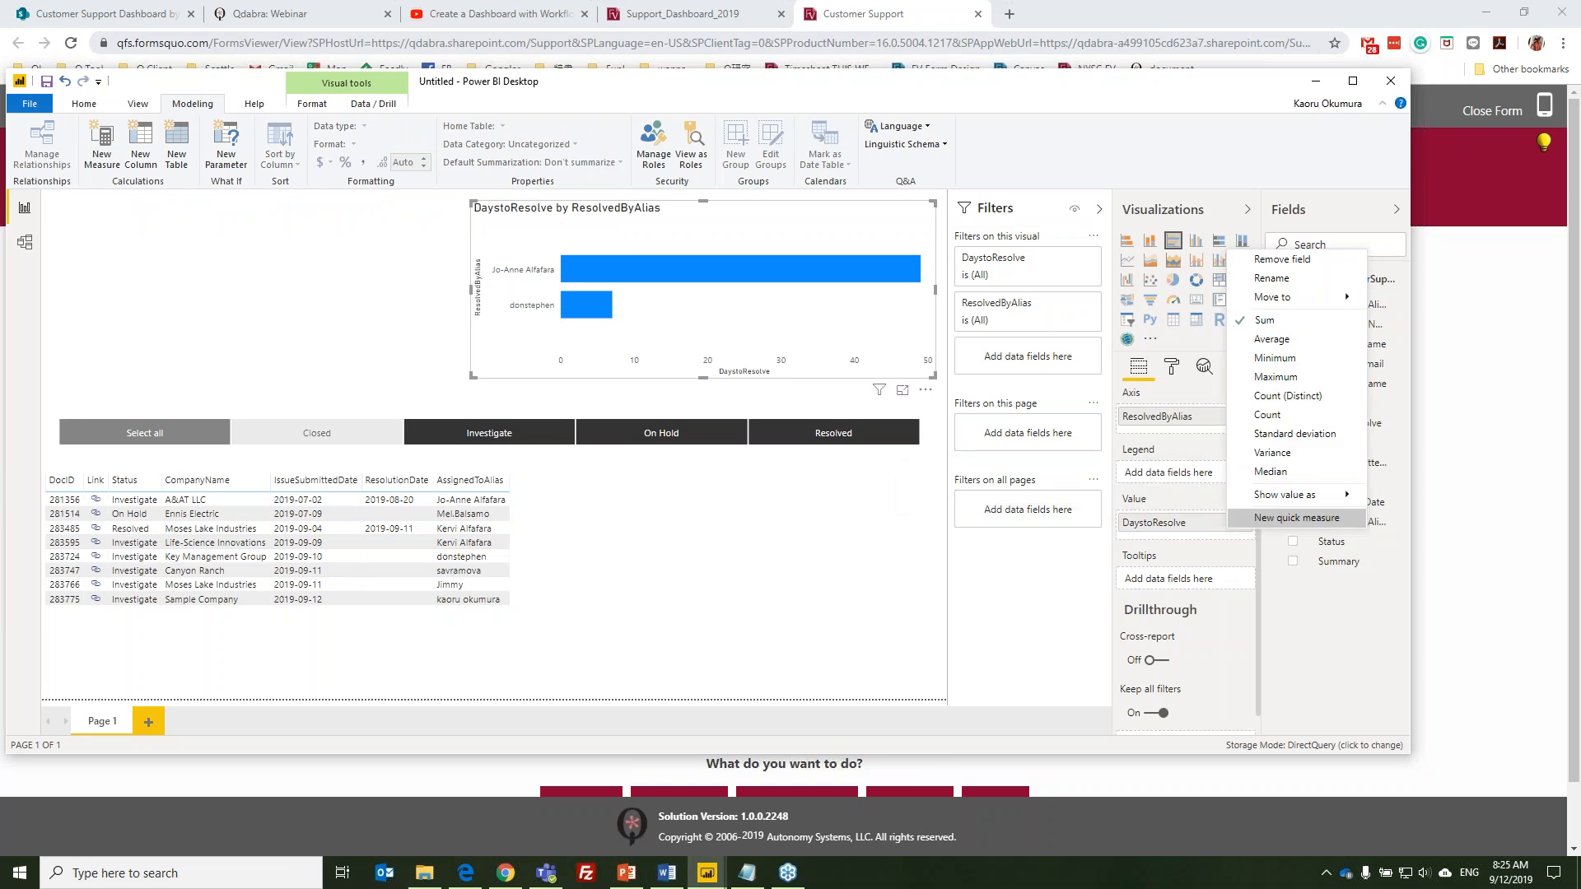
{"action": "left_click", "coordinate": [1272, 339]}
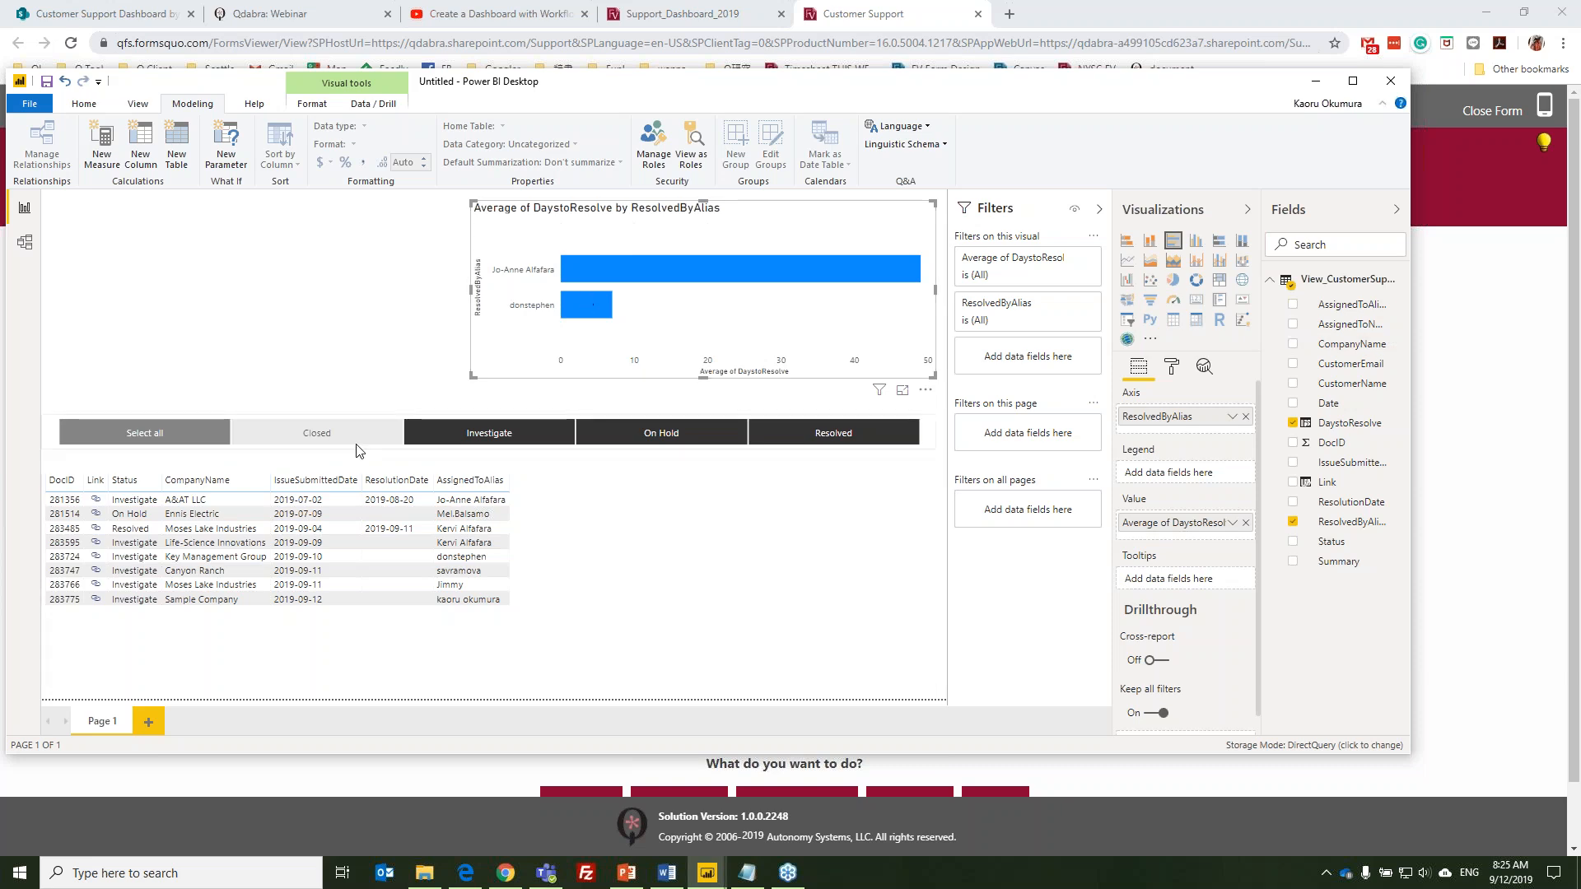
Include Closed issues in the Status slicer's selection and check the bars in the chart
{"action": "left_click", "coordinate": [332, 433]}
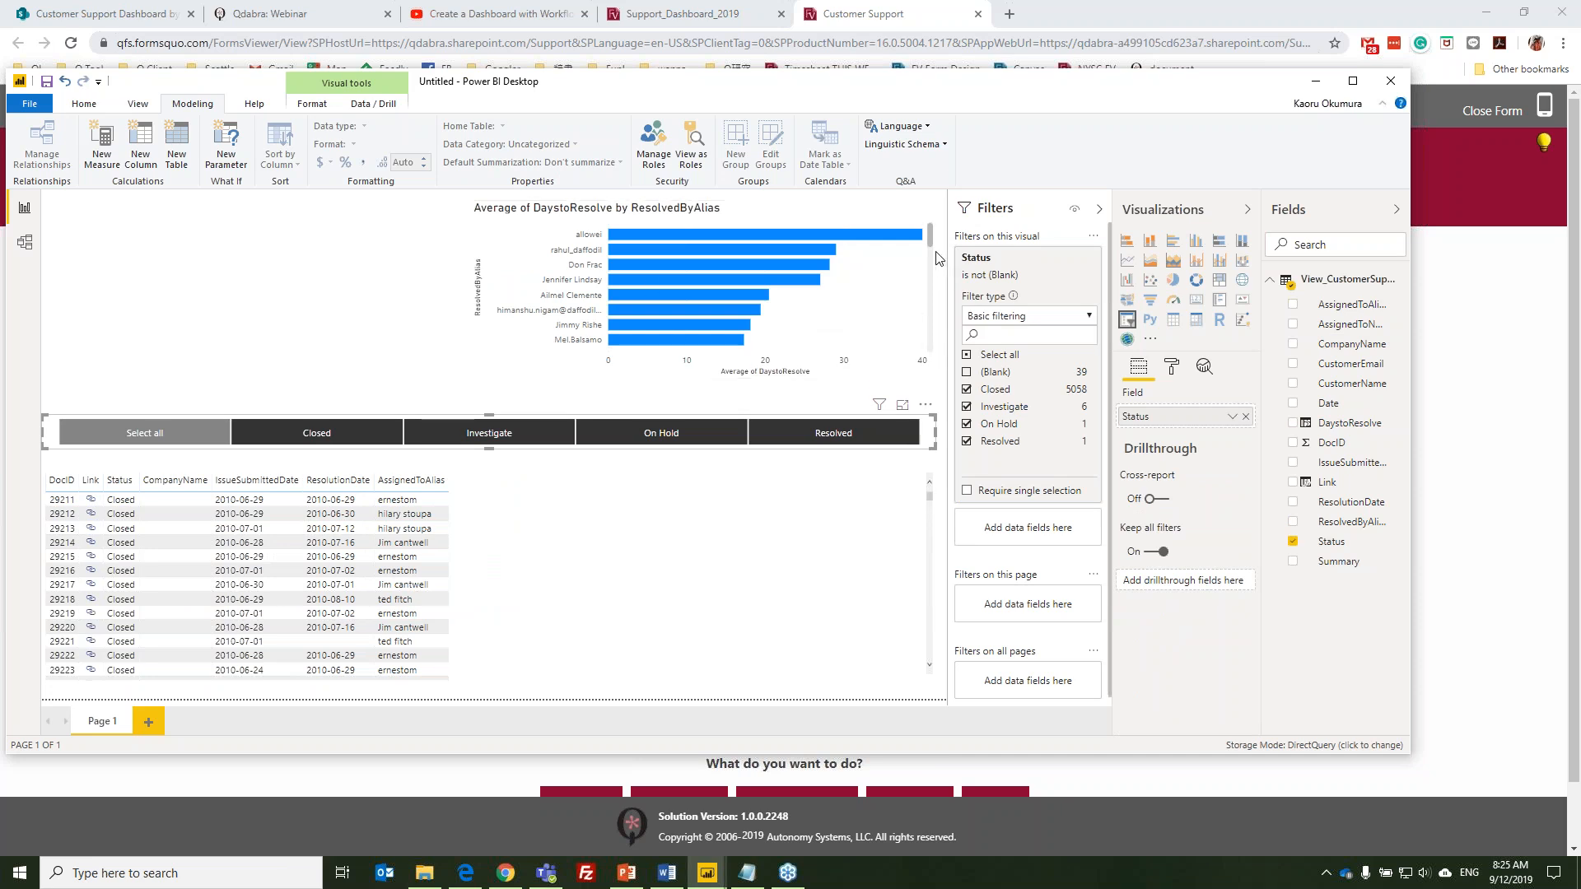
{"action": "mouse_move", "coordinate": [931, 241]}
{"action": "left_mouse_down"}
{"action": "mouse_move", "coordinate": [936, 295]}
{"action": "mouse_move", "coordinate": [933, 236]}
{"action": "left_mouse_up"}
{"action": "left_click", "coordinate": [931, 219]}
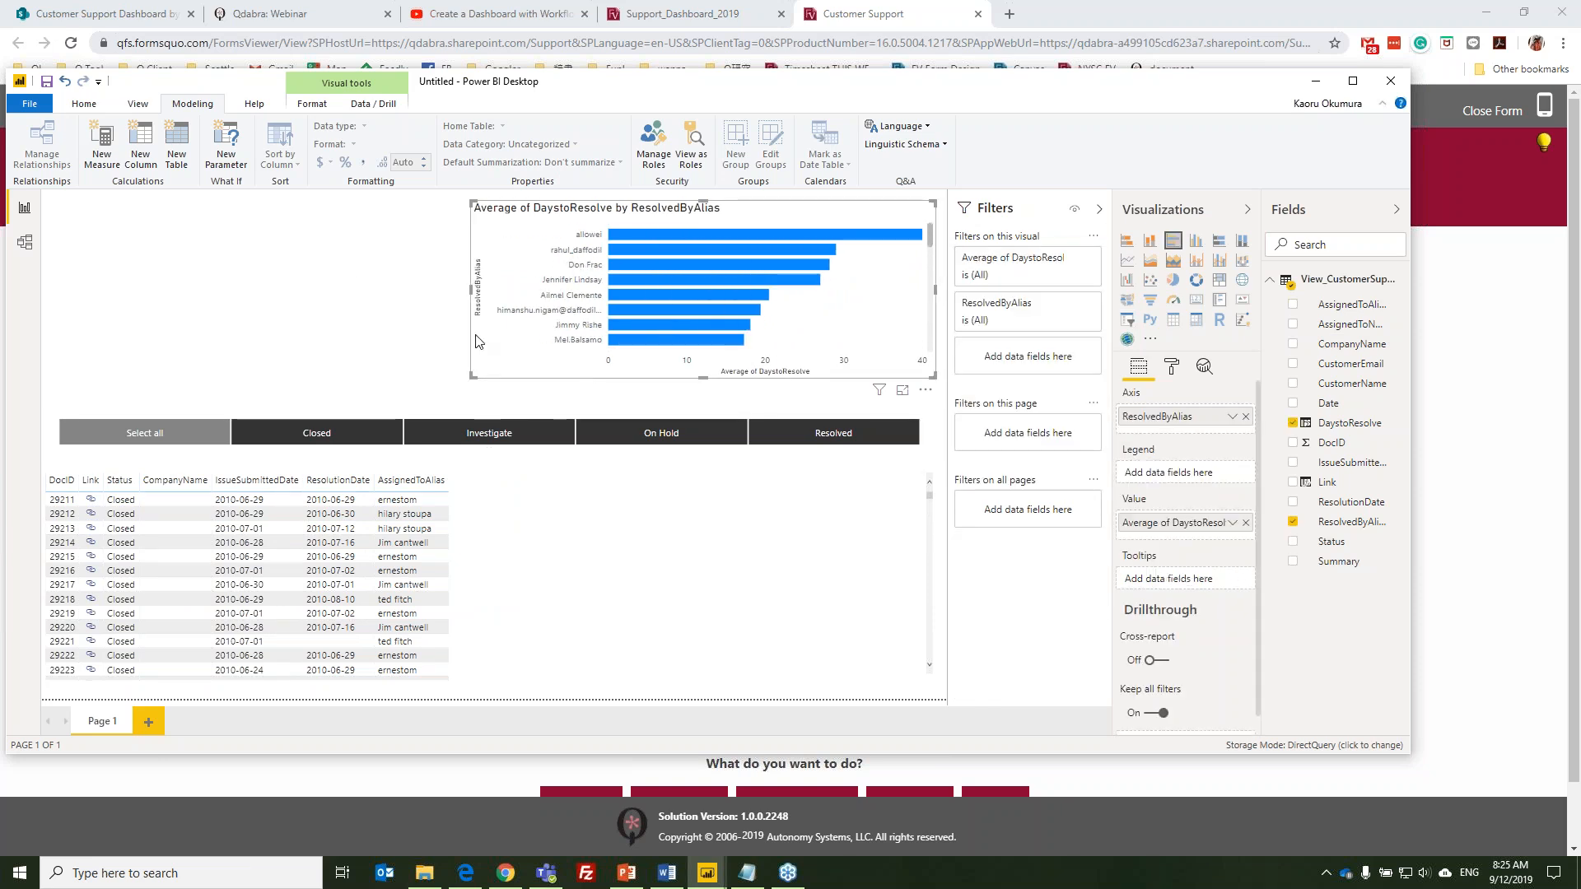
Insert a slicer for IssueSubmittedDate in the empty area beside the bar chart and look through its dates
{"action": "left_click", "coordinate": [310, 318]}
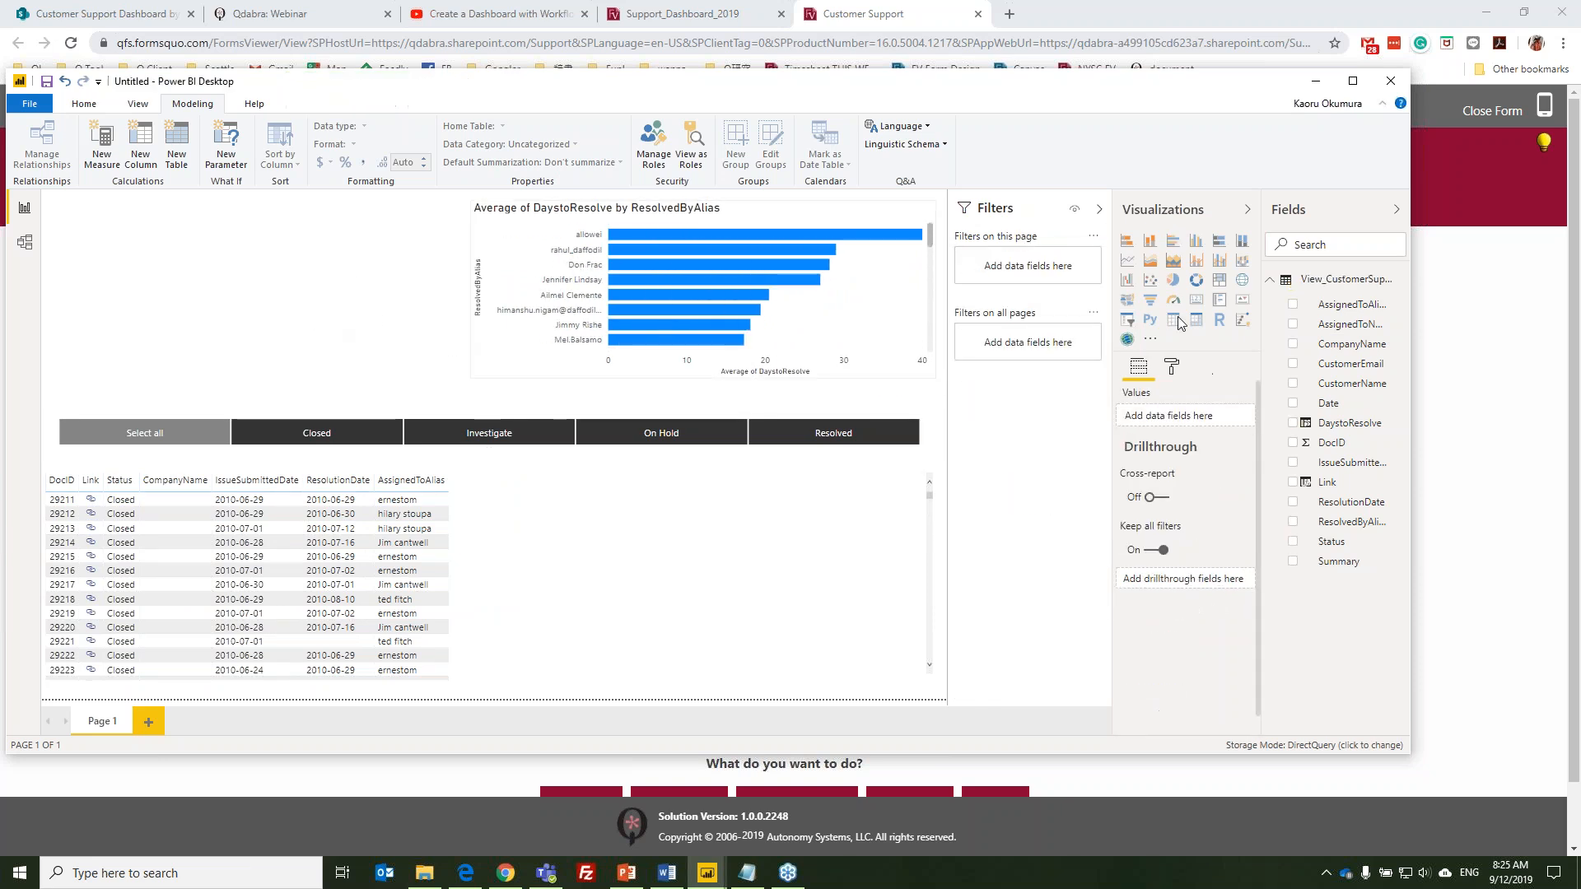
{"action": "left_click", "coordinate": [1127, 321]}
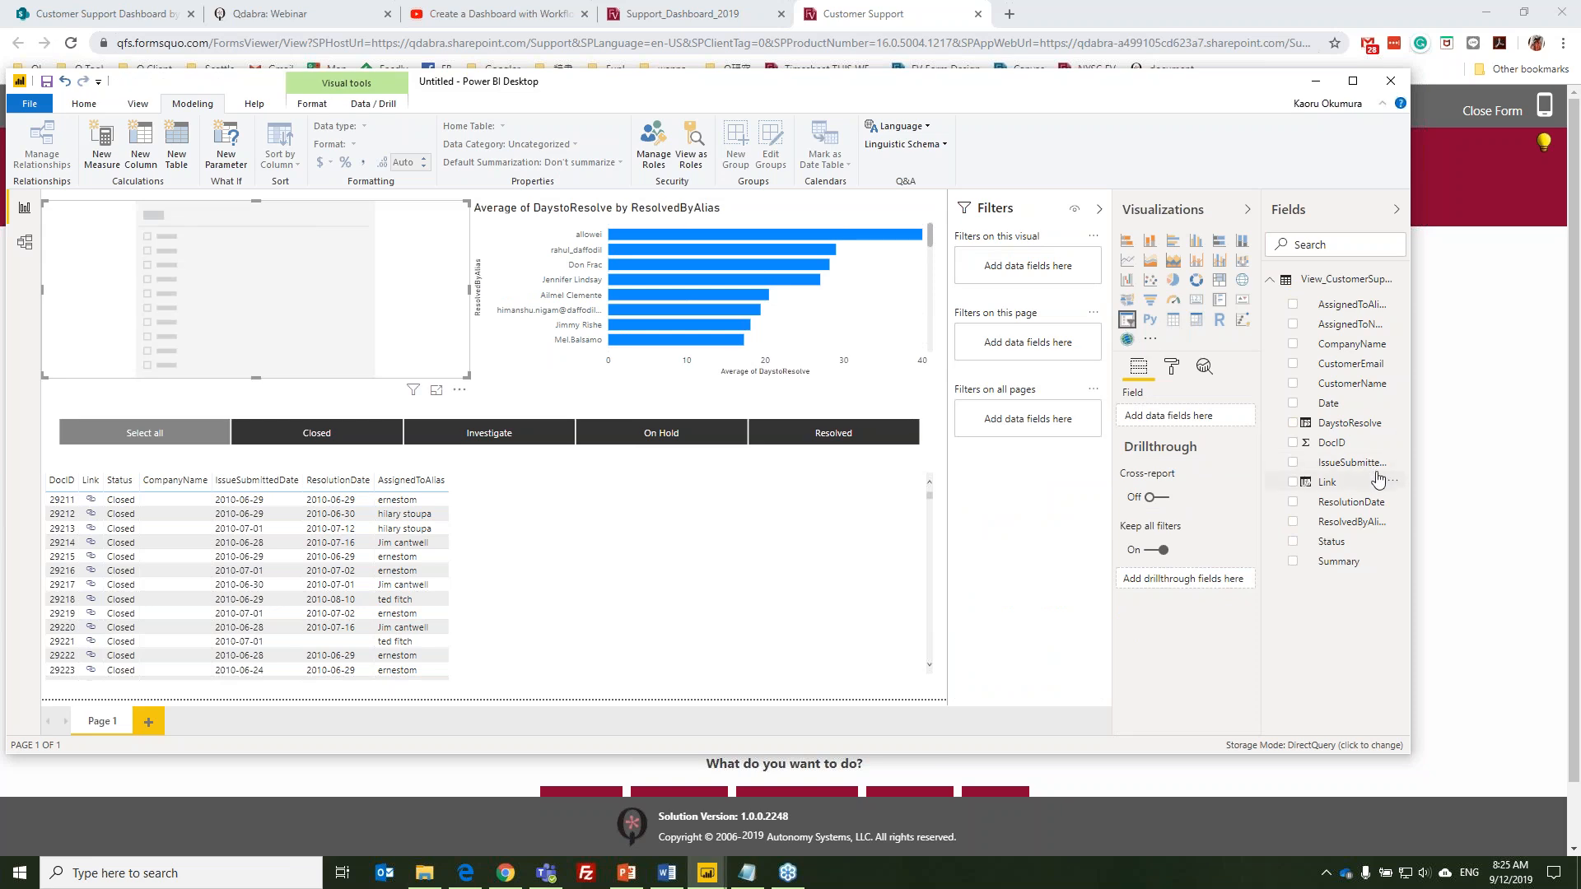
{"action": "left_click_drag", "start_coordinate": [1350, 463], "coordinate": [1186, 415]}
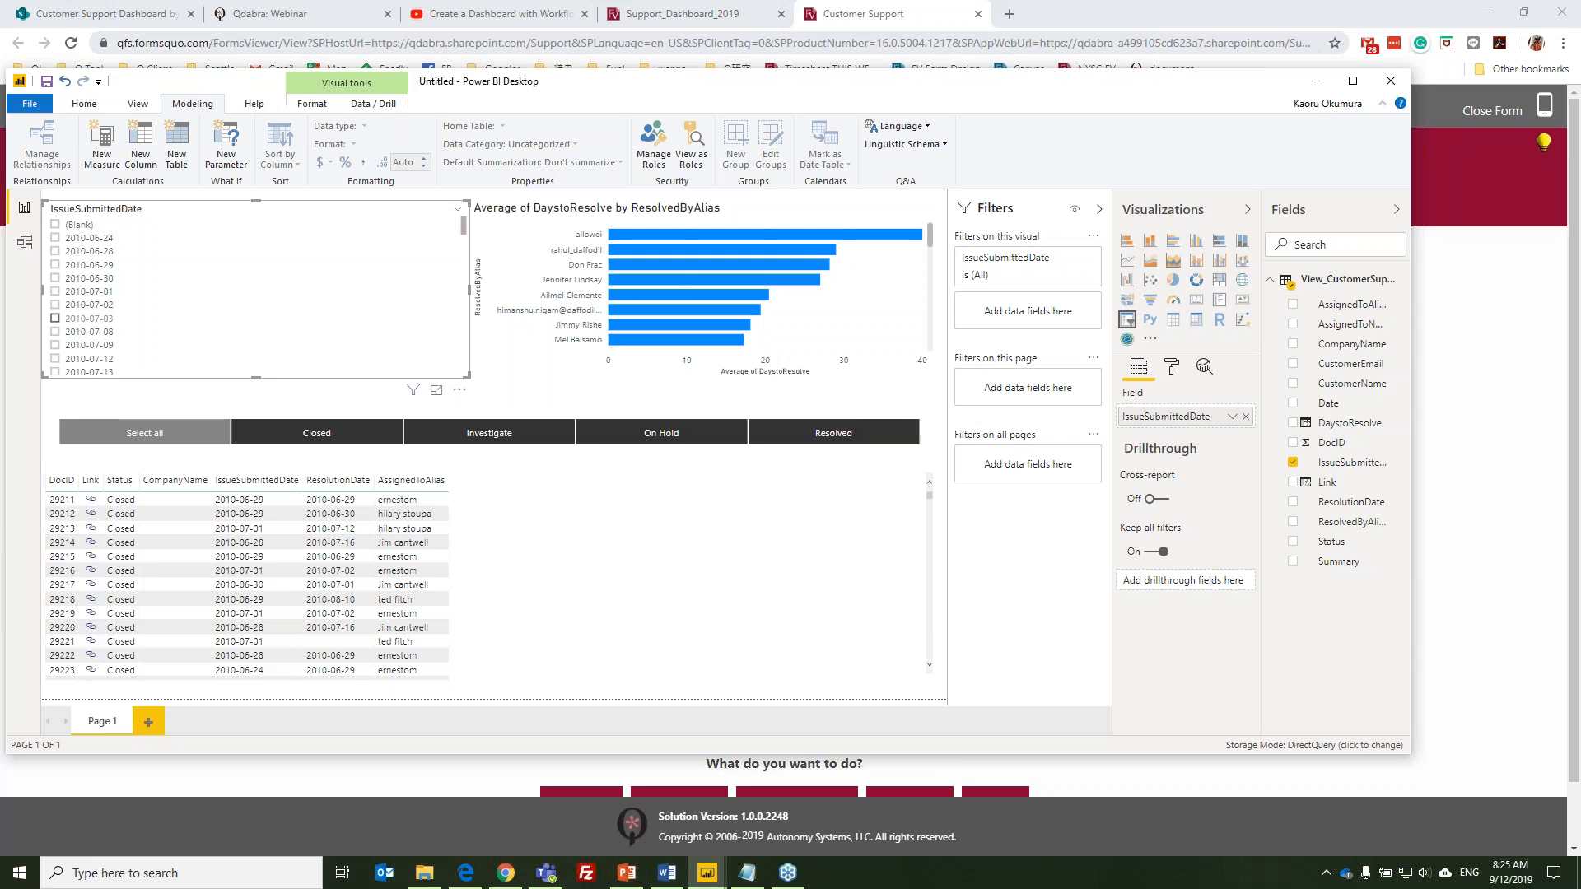
{"action": "scroll", "coordinate": [334, 304], "scroll_direction": "down", "scroll_amount": 5}
{"action": "scroll", "coordinate": [333, 305], "scroll_direction": "up", "scroll_amount": 5}
Change the IssueSubmittedDate field's data type to Date and its format to 2001-03-14 (yyyy-MM-dd)
{"action": "left_click", "coordinate": [1350, 462]}
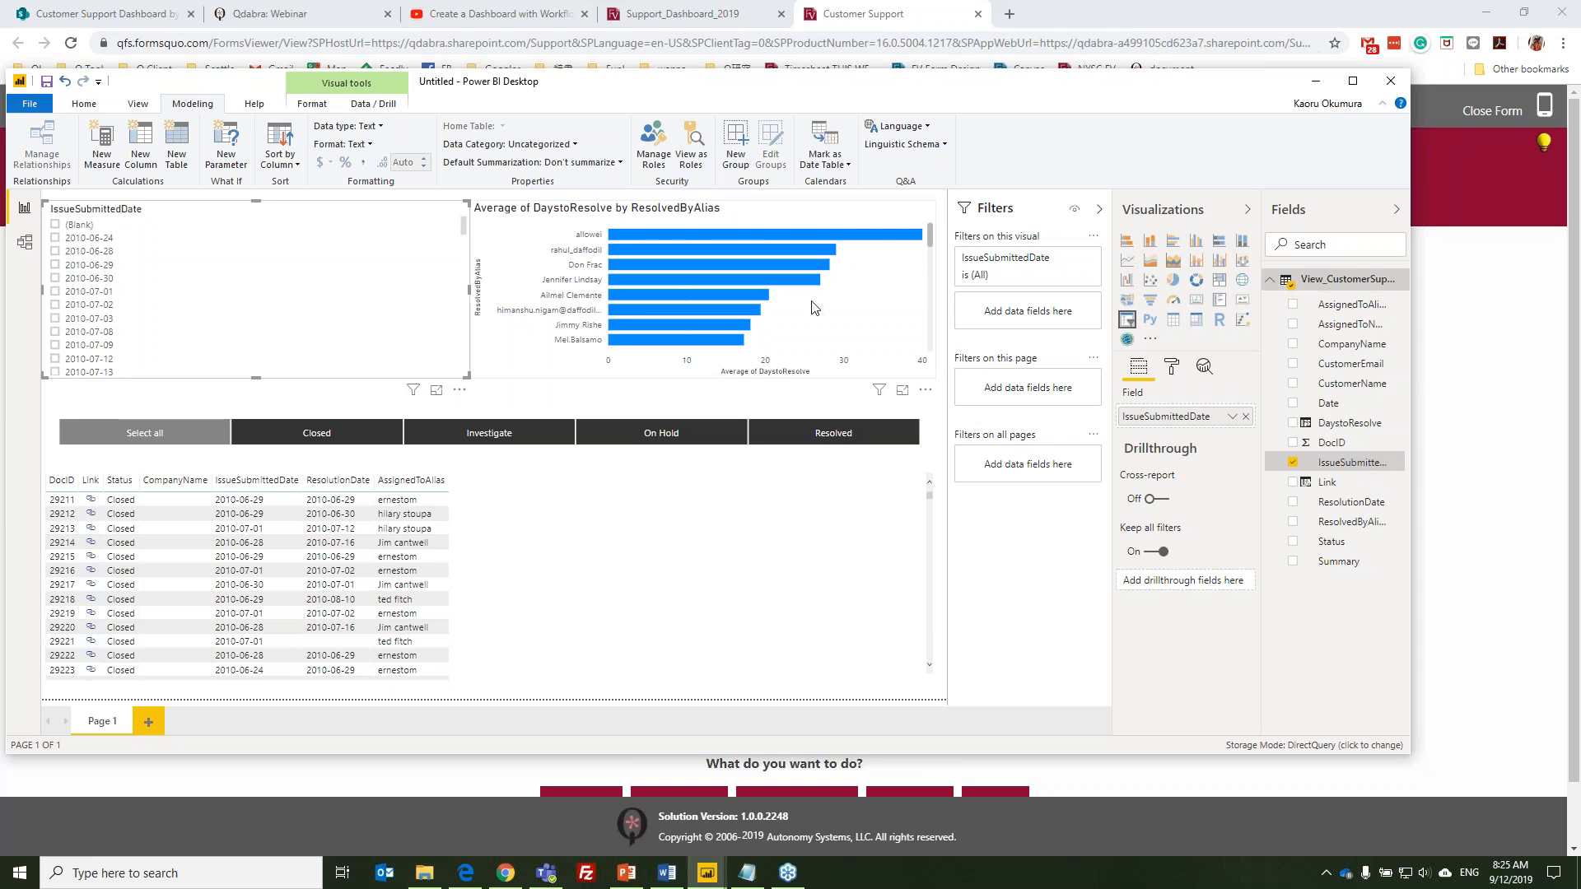
{"action": "left_click", "coordinate": [381, 128]}
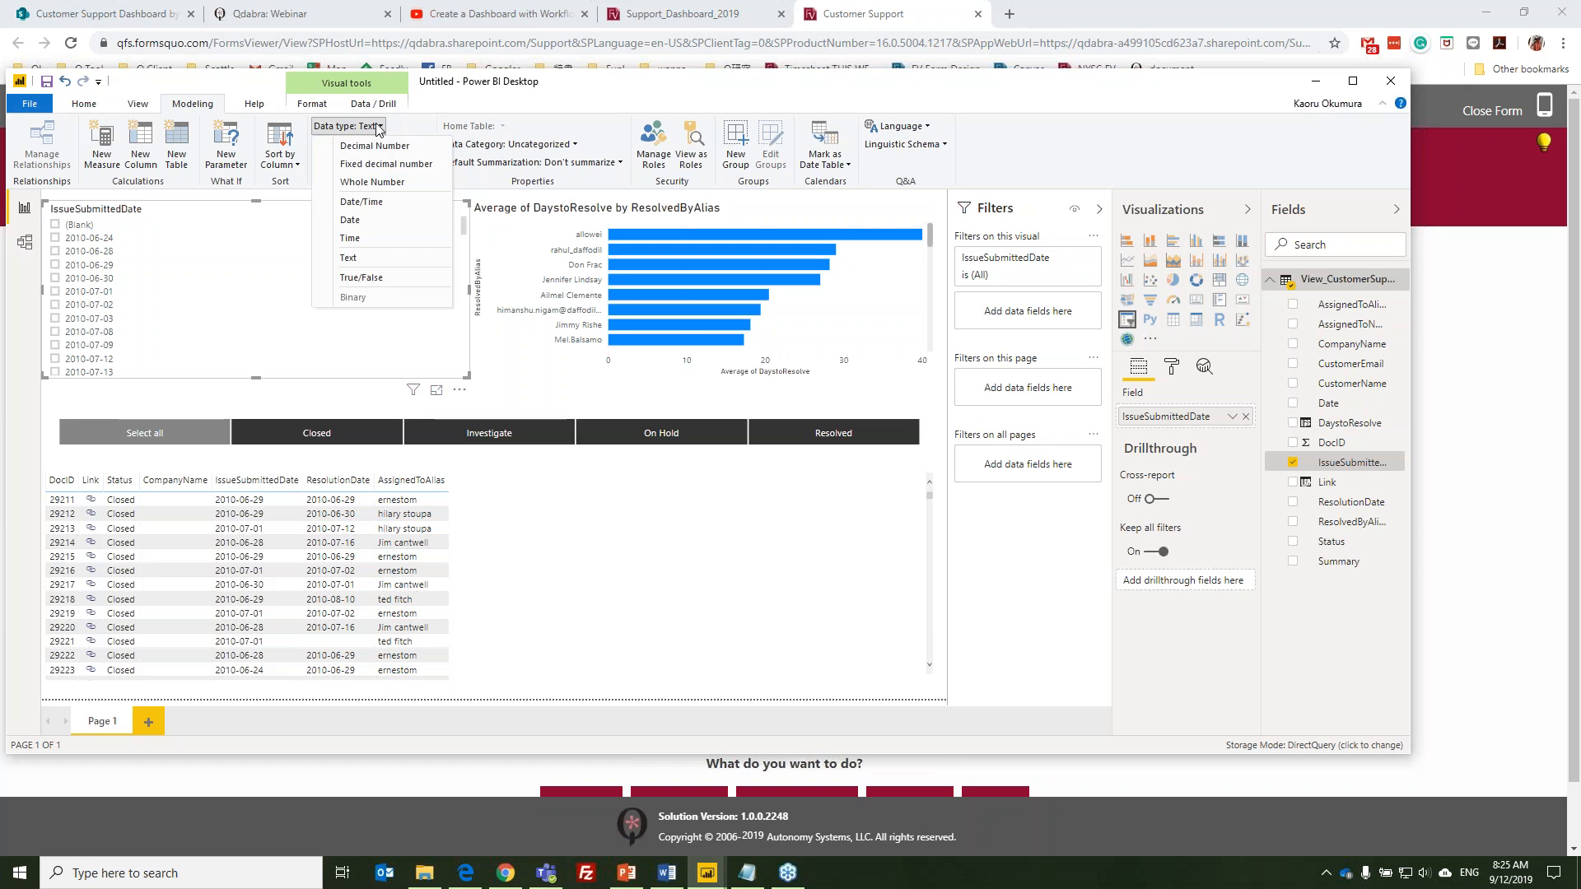
{"action": "left_click", "coordinate": [372, 221]}
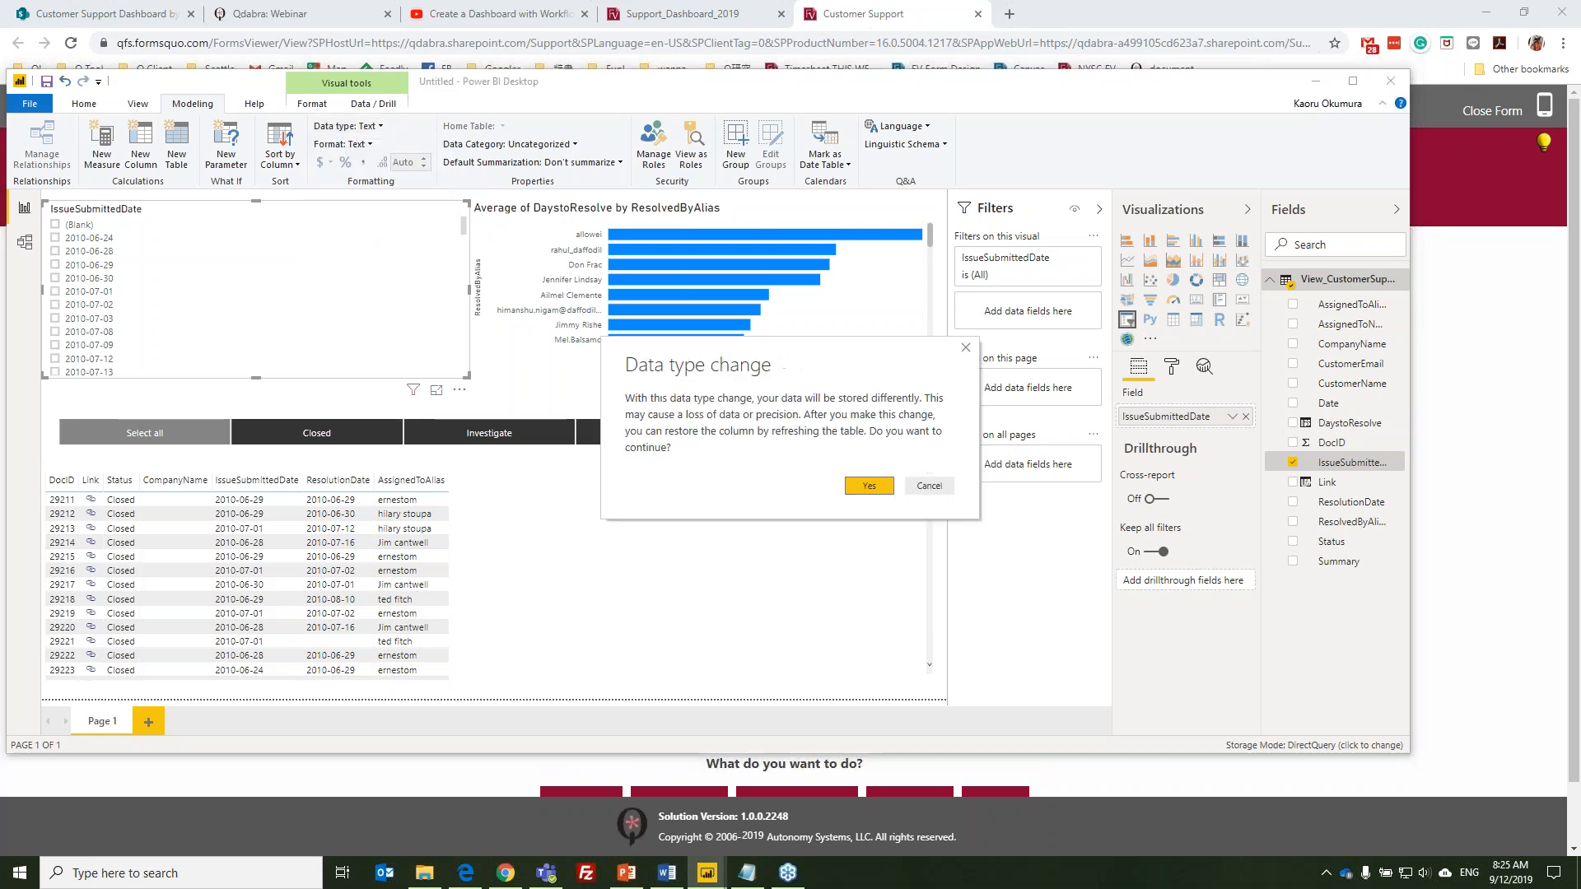
{"action": "left_click", "coordinate": [859, 488]}
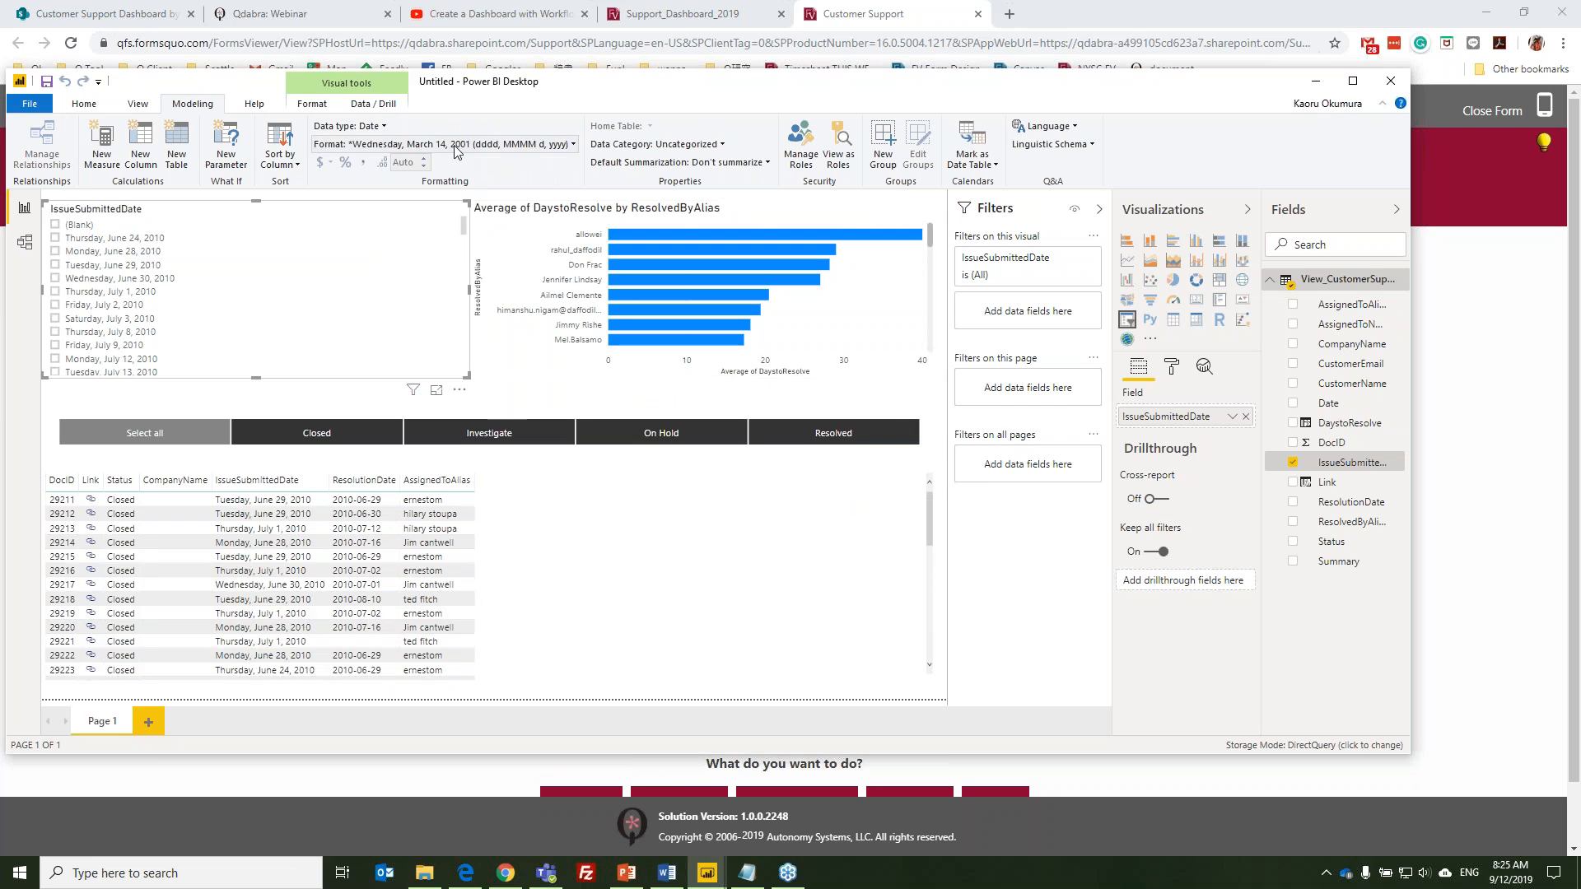
{"action": "left_click", "coordinate": [456, 151]}
{"action": "mouse_move", "coordinate": [415, 199]}
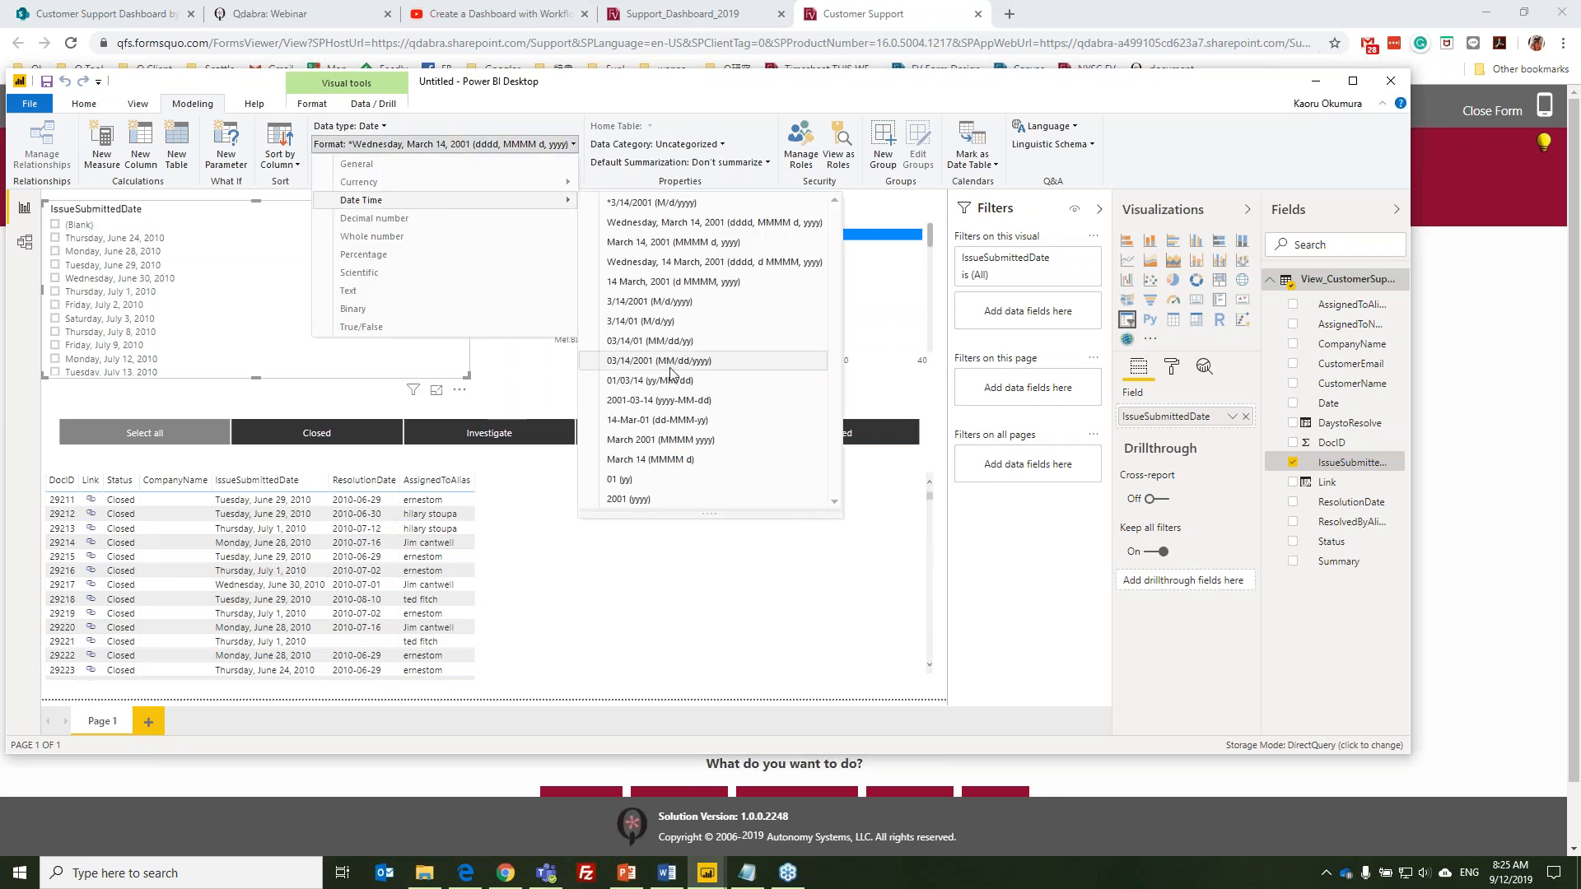
{"action": "left_click", "coordinate": [651, 403]}
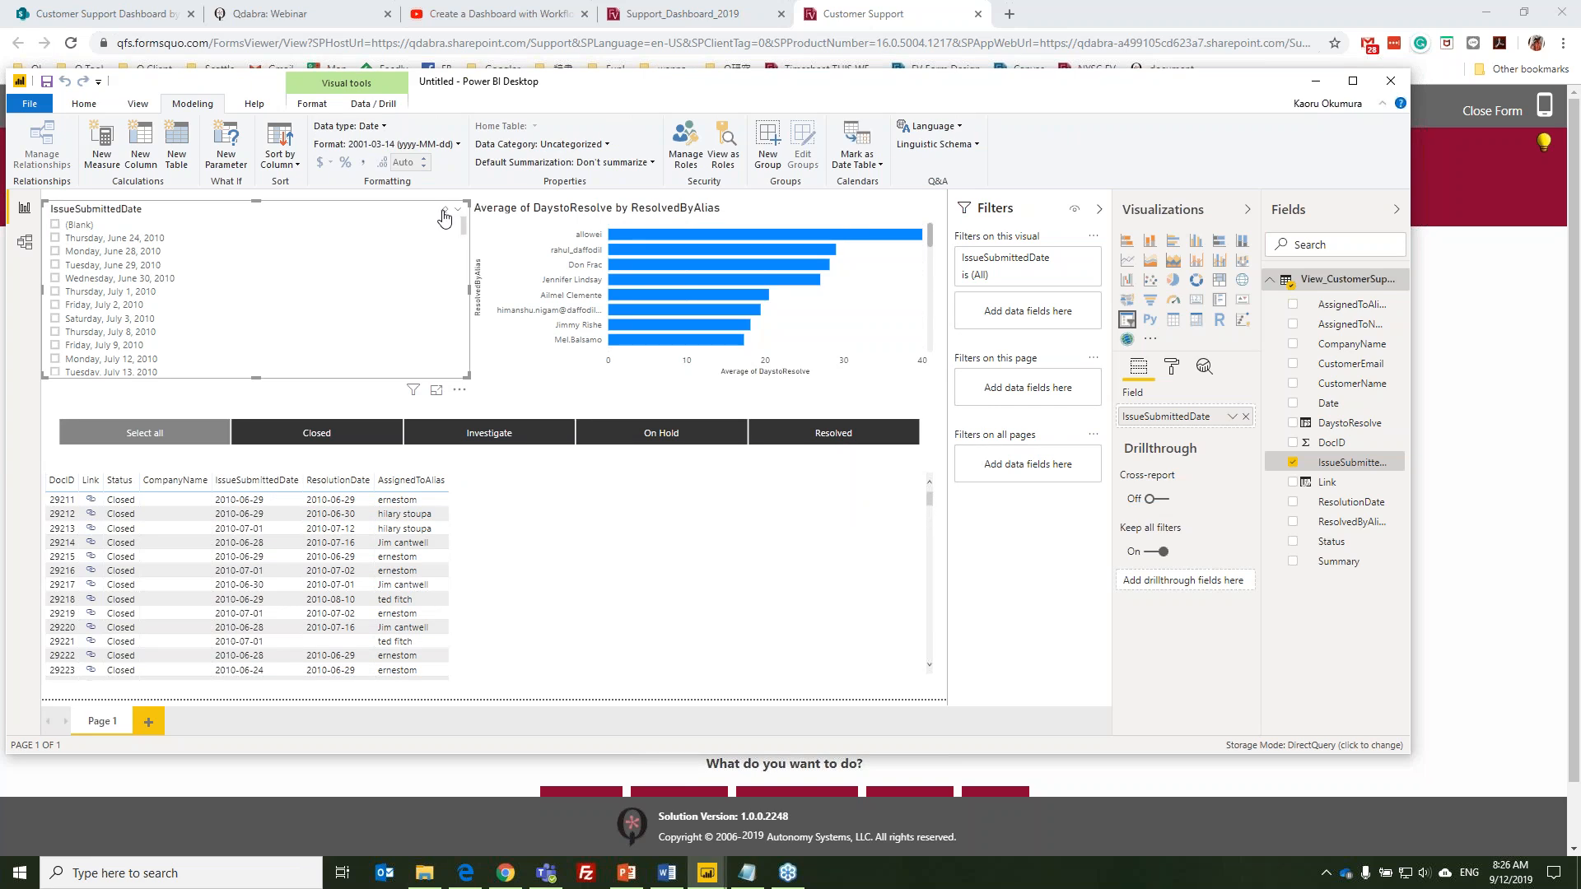
Switch the IssueSubmittedDate slicer from a list to the Between range style
{"action": "left_click", "coordinate": [387, 251]}
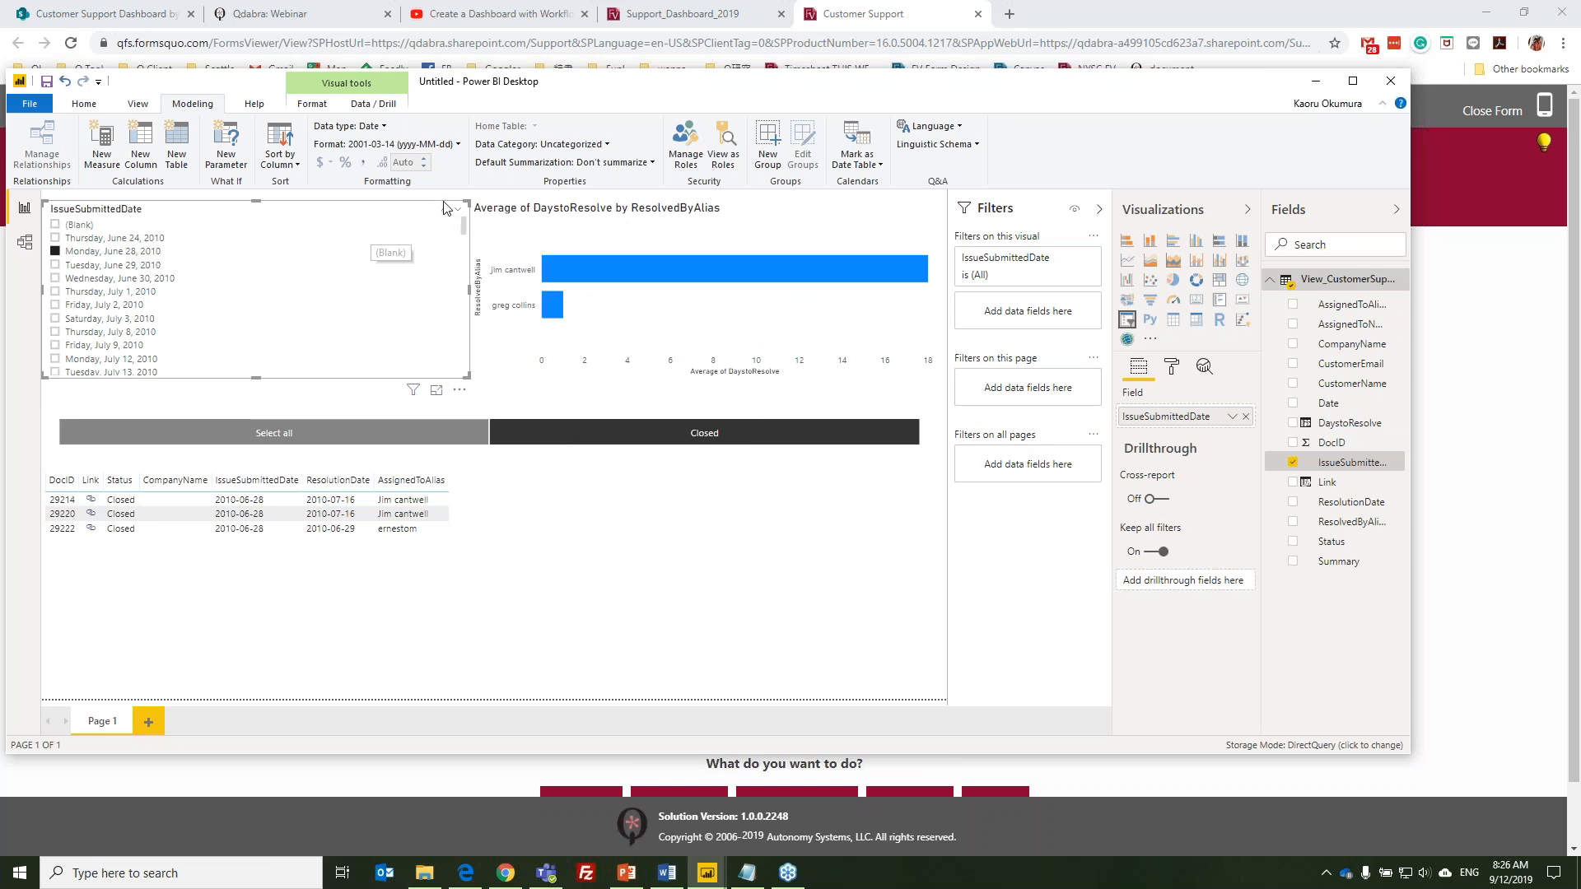
{"action": "left_click", "coordinate": [458, 209]}
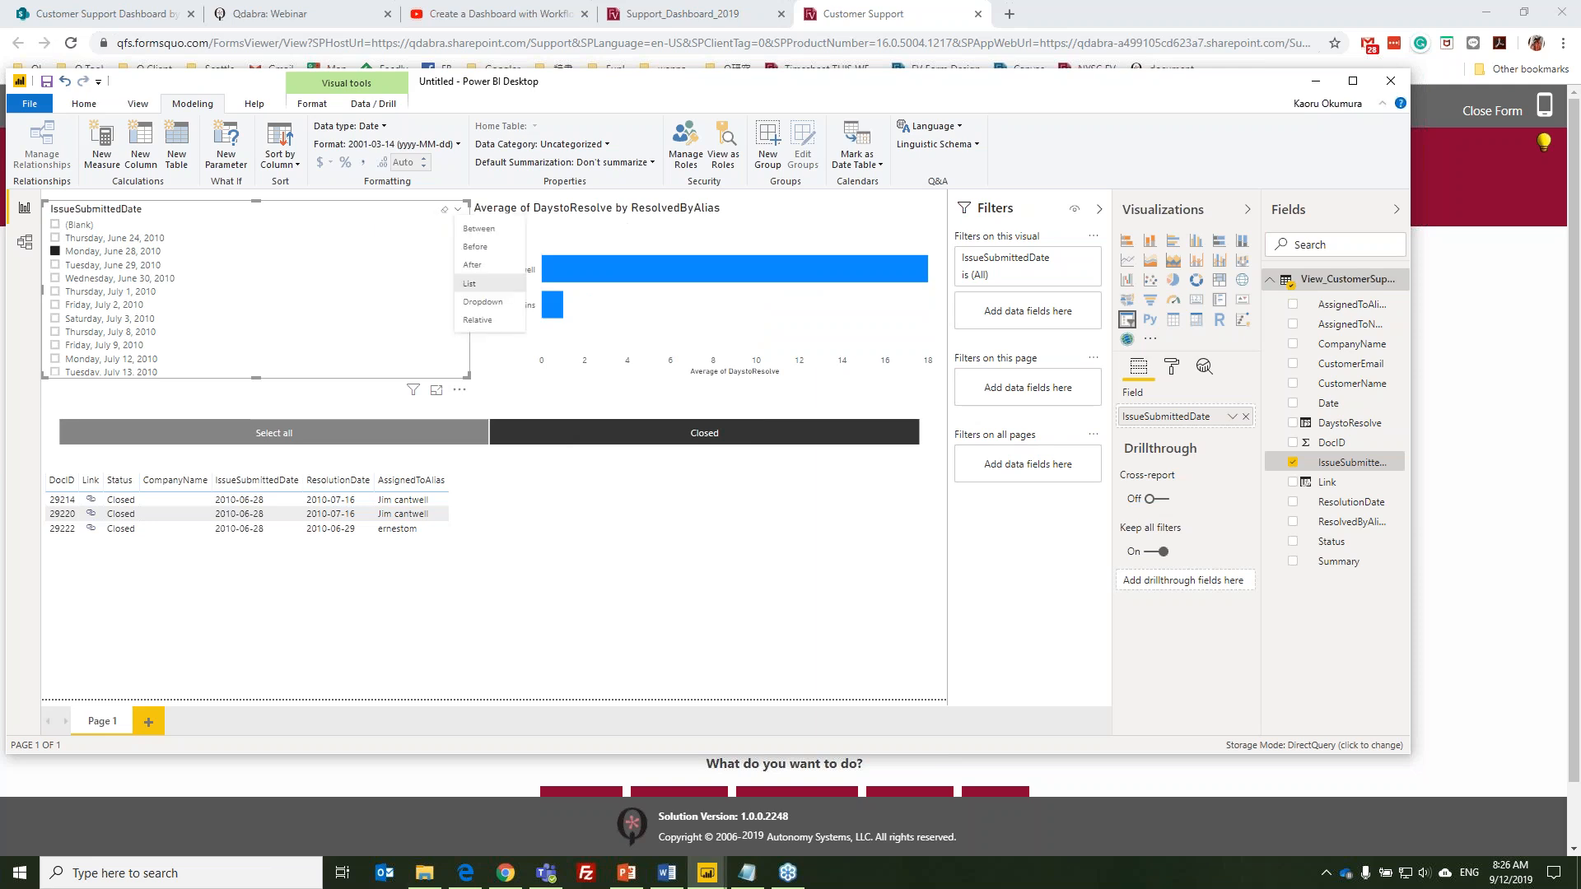
{"action": "left_click", "coordinate": [489, 236]}
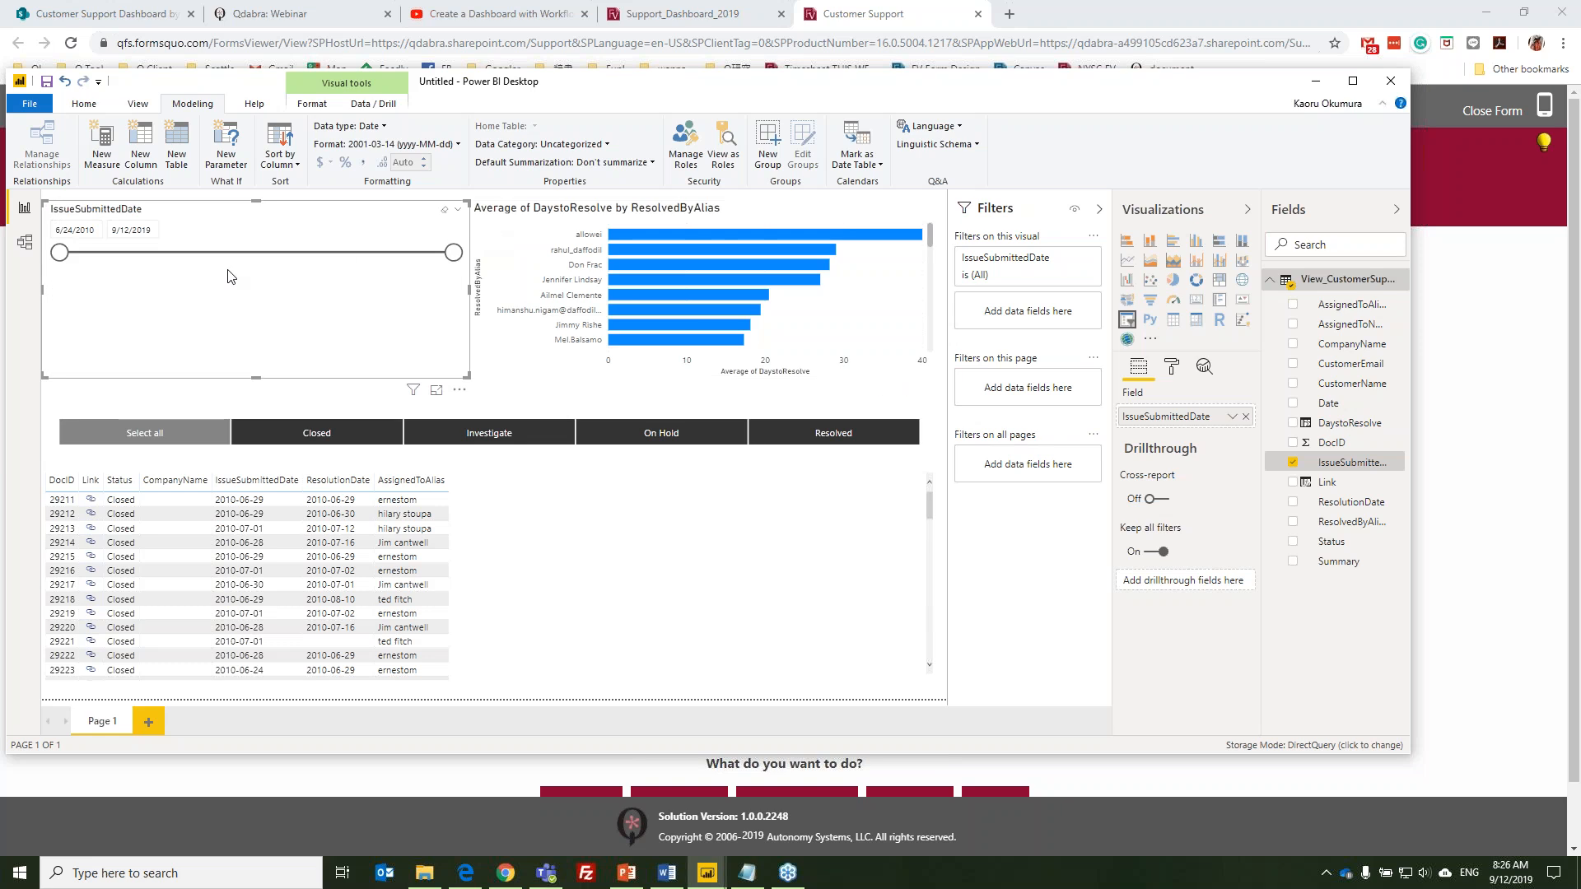
Set the start of the IssueSubmittedDate slicer's range to 3/25/2019
{"action": "left_click_drag", "start_coordinate": [65, 256], "coordinate": [429, 256]}
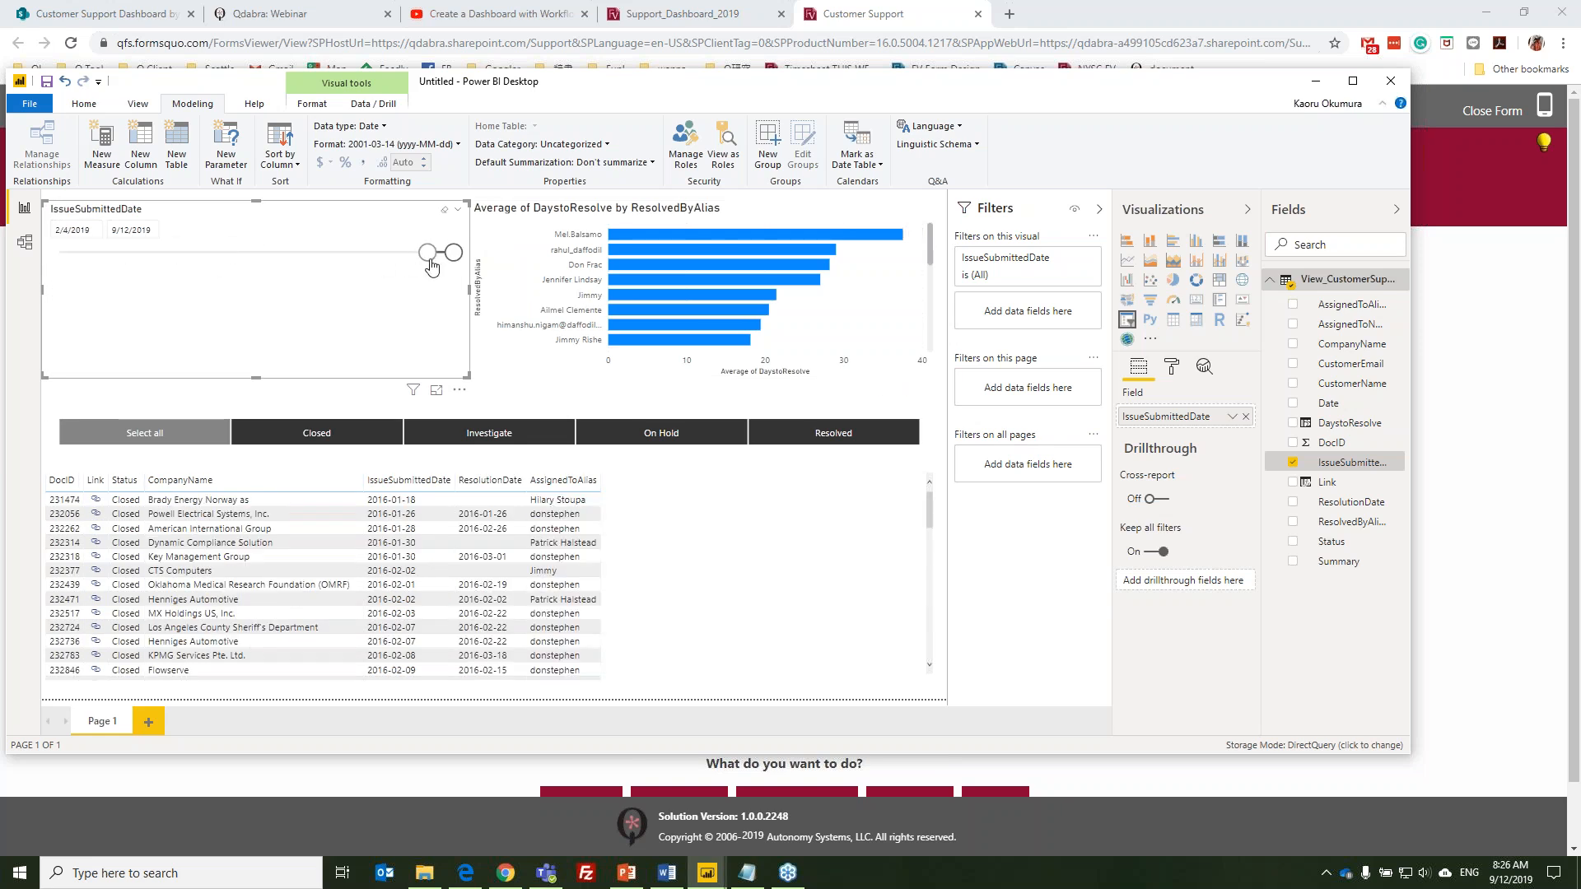
{"action": "left_click", "coordinate": [74, 230]}
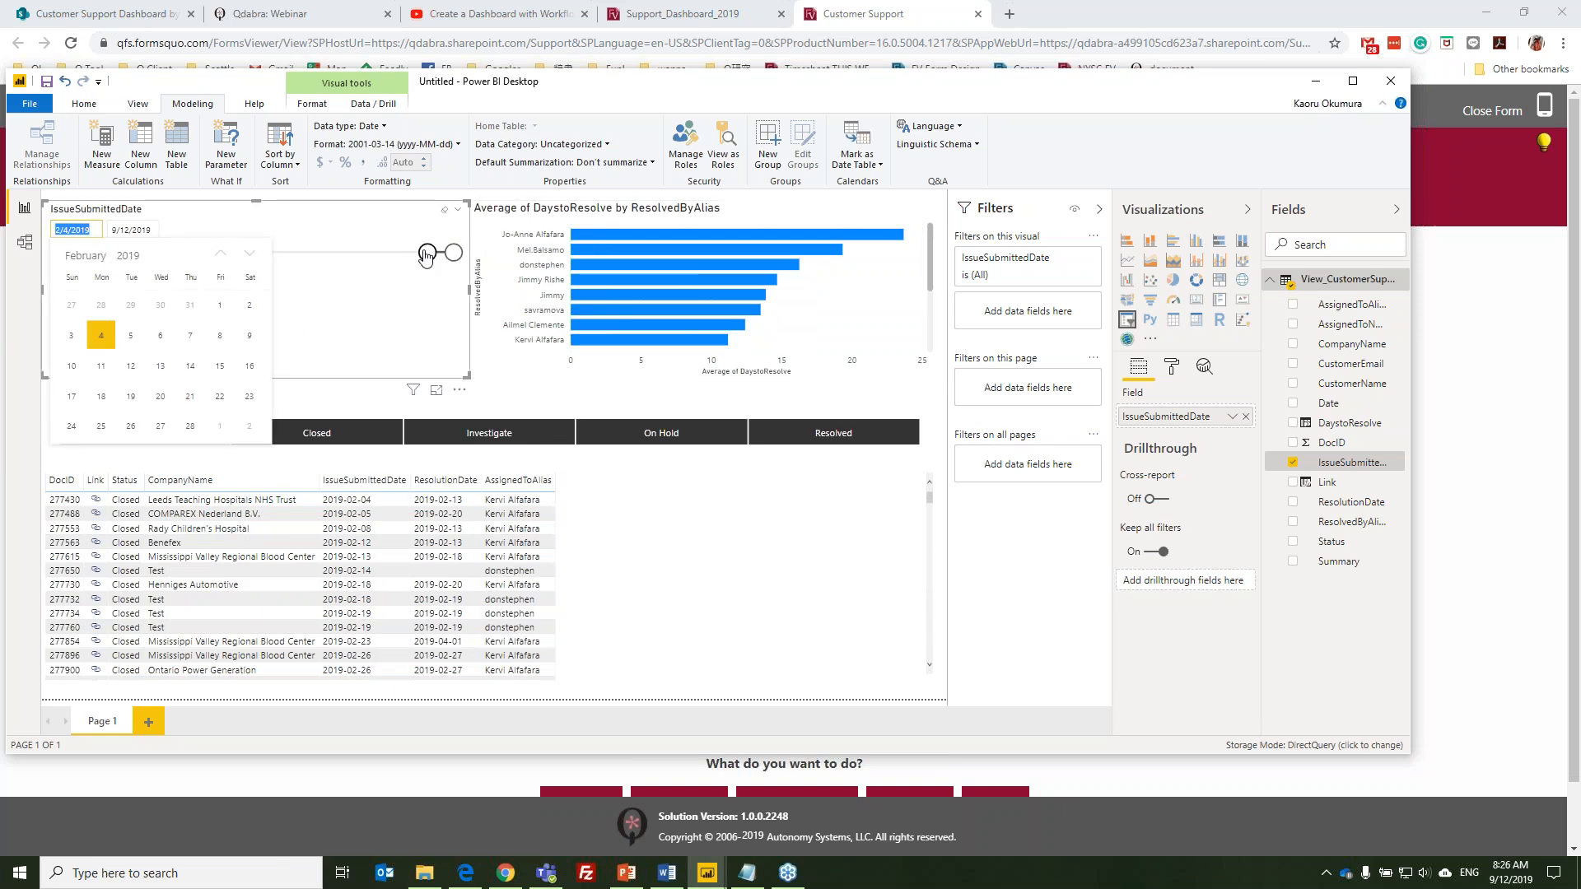
{"action": "left_click_drag", "start_coordinate": [435, 258], "coordinate": [441, 258]}
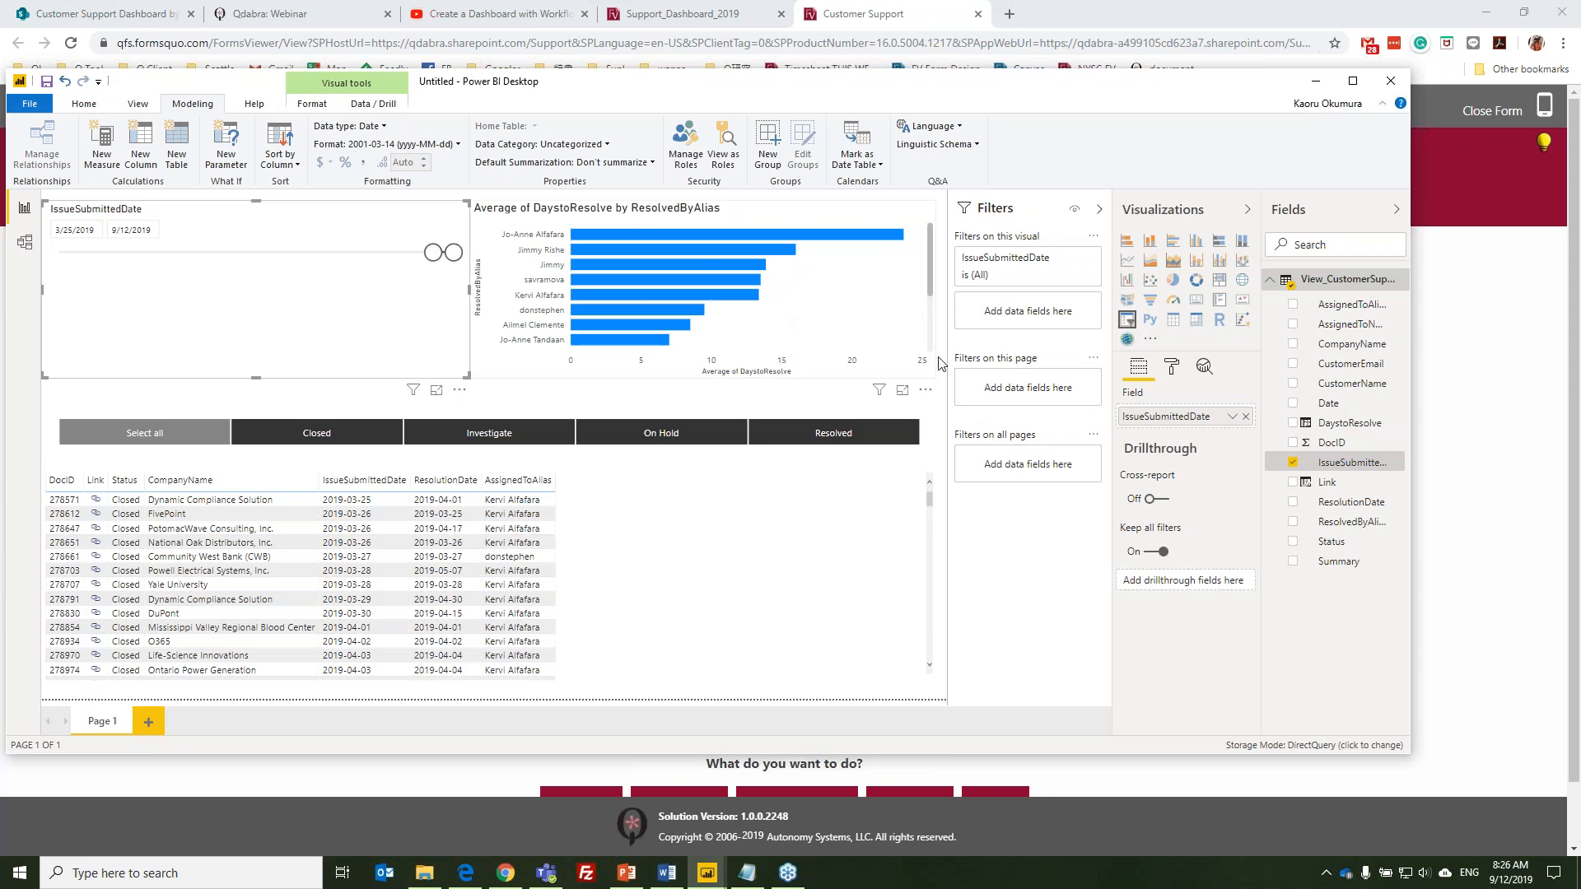
Add DaystoResolve to the bar chart as a second value, summarized as Maximum
{"action": "left_click", "coordinate": [839, 286]}
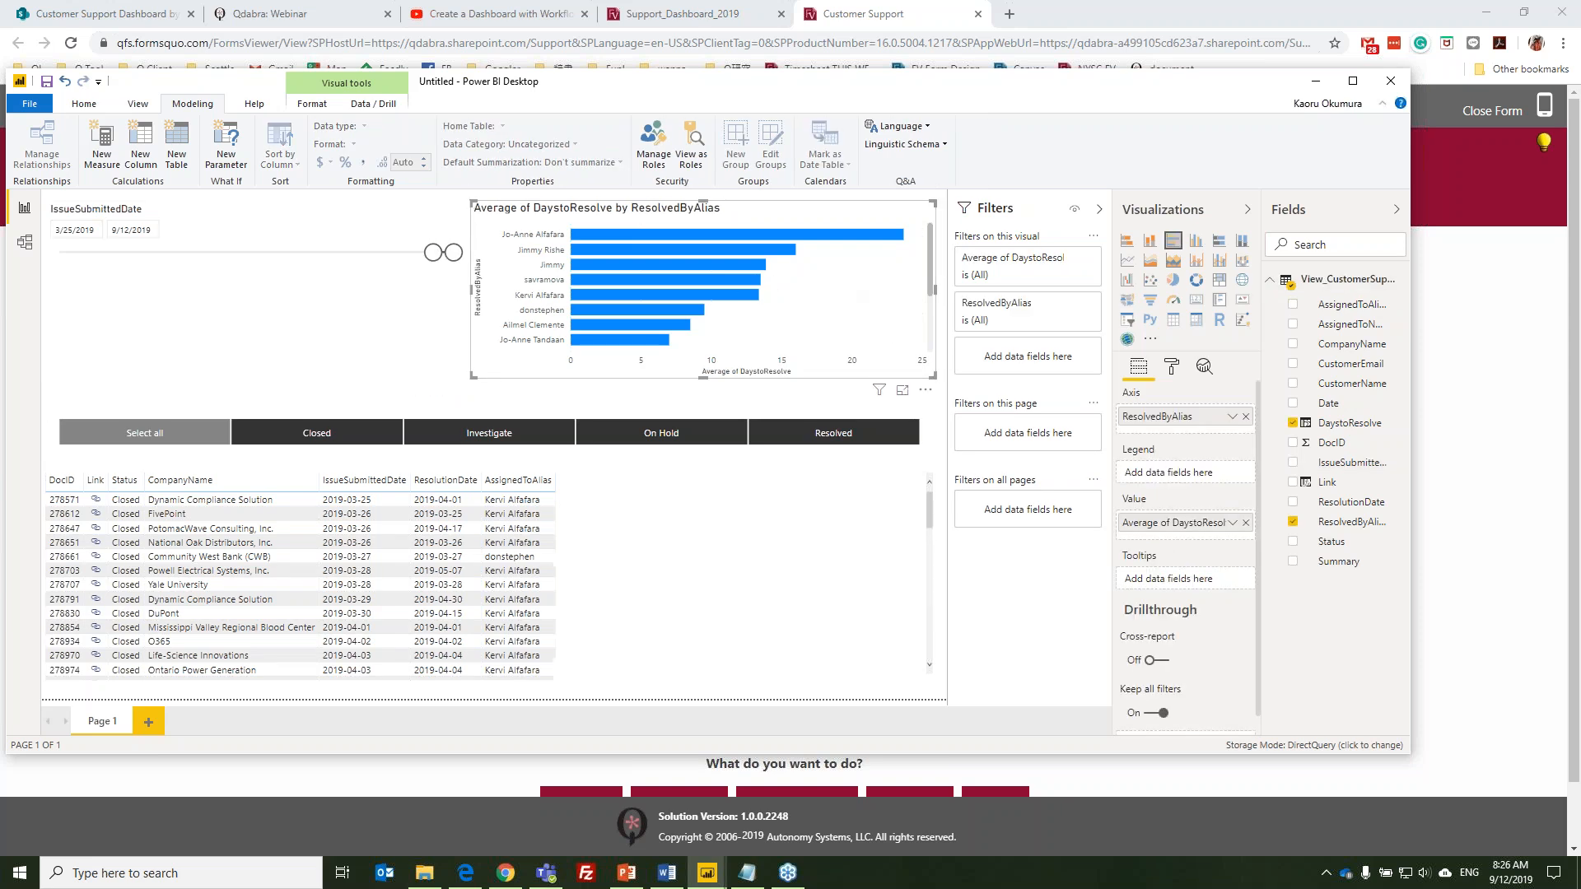
{"action": "left_click_drag", "start_coordinate": [1356, 426], "coordinate": [1207, 542]}
{"action": "left_click", "coordinate": [1232, 543]}
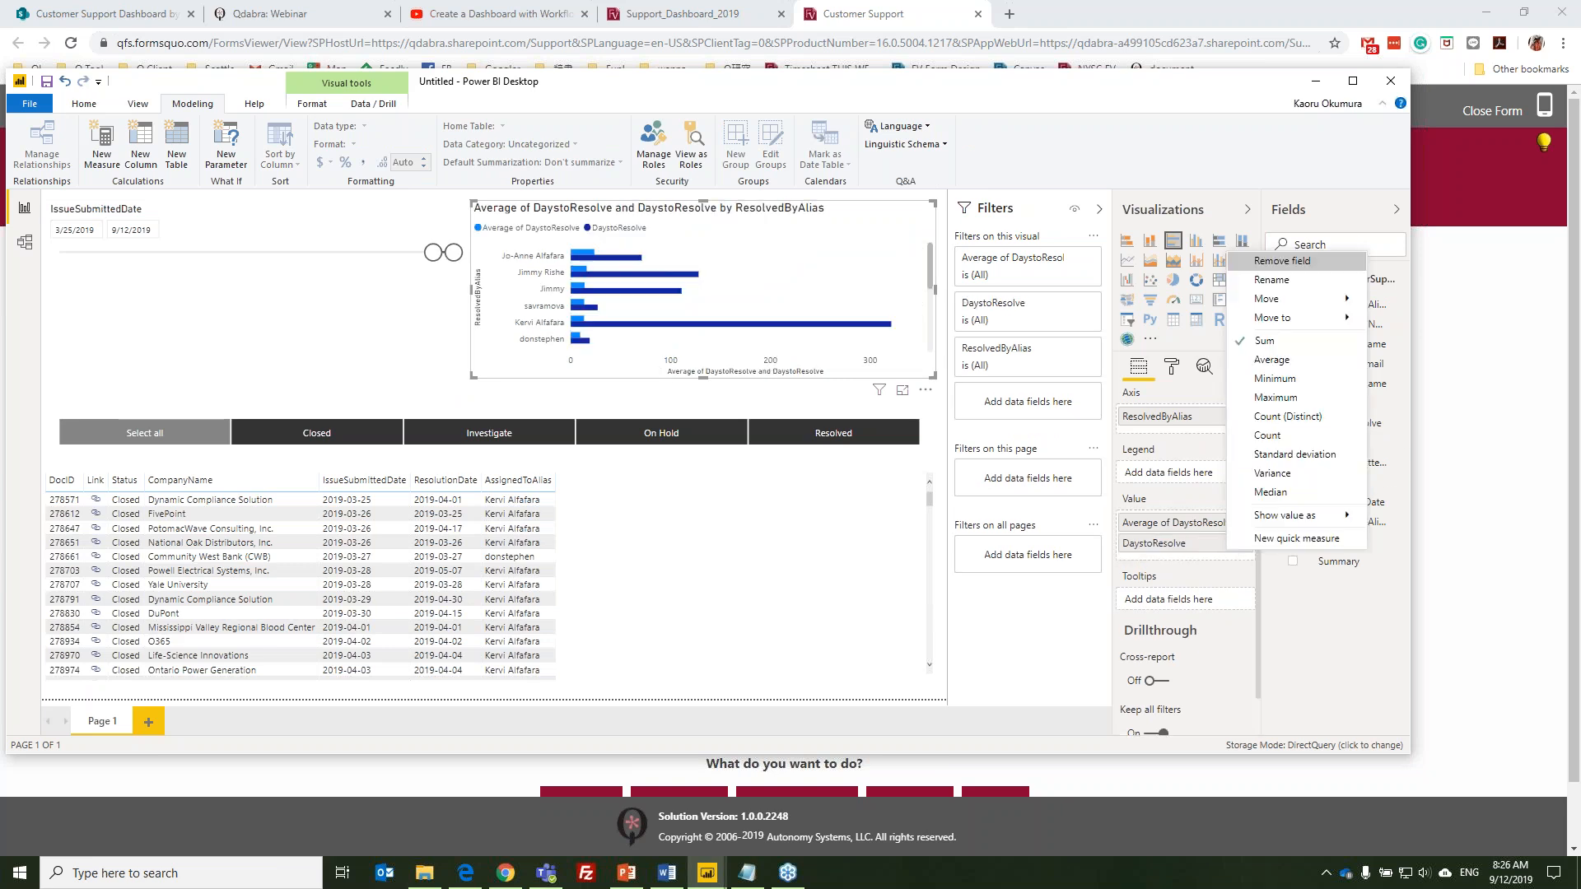
{"action": "left_click", "coordinate": [1290, 398]}
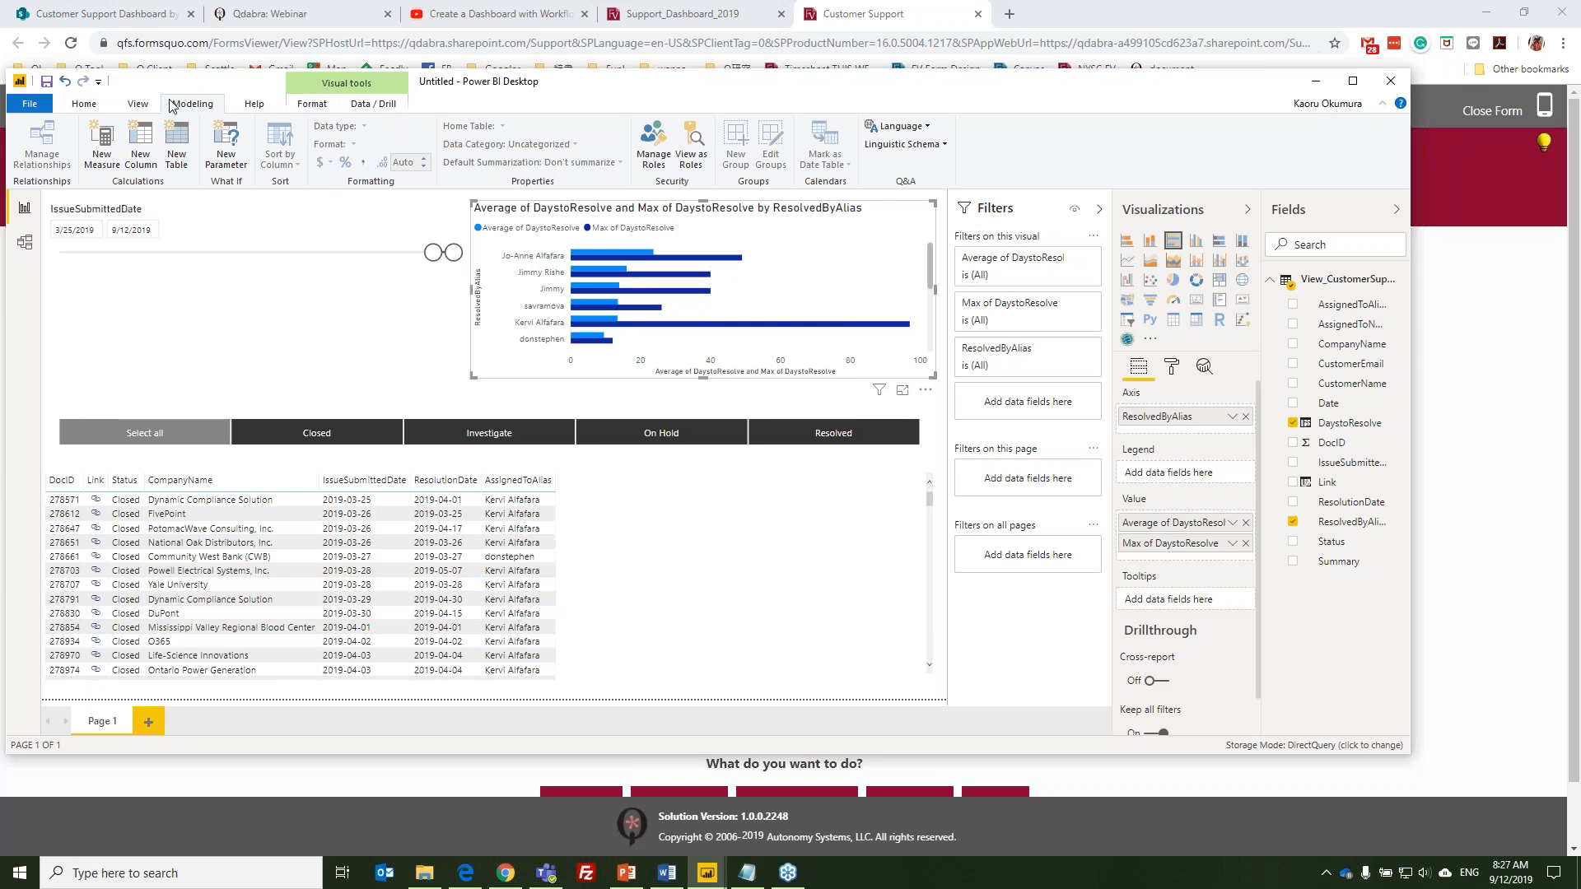
Try the Executive theme and the Temperature theme on the report
{"action": "left_click", "coordinate": [85, 110]}
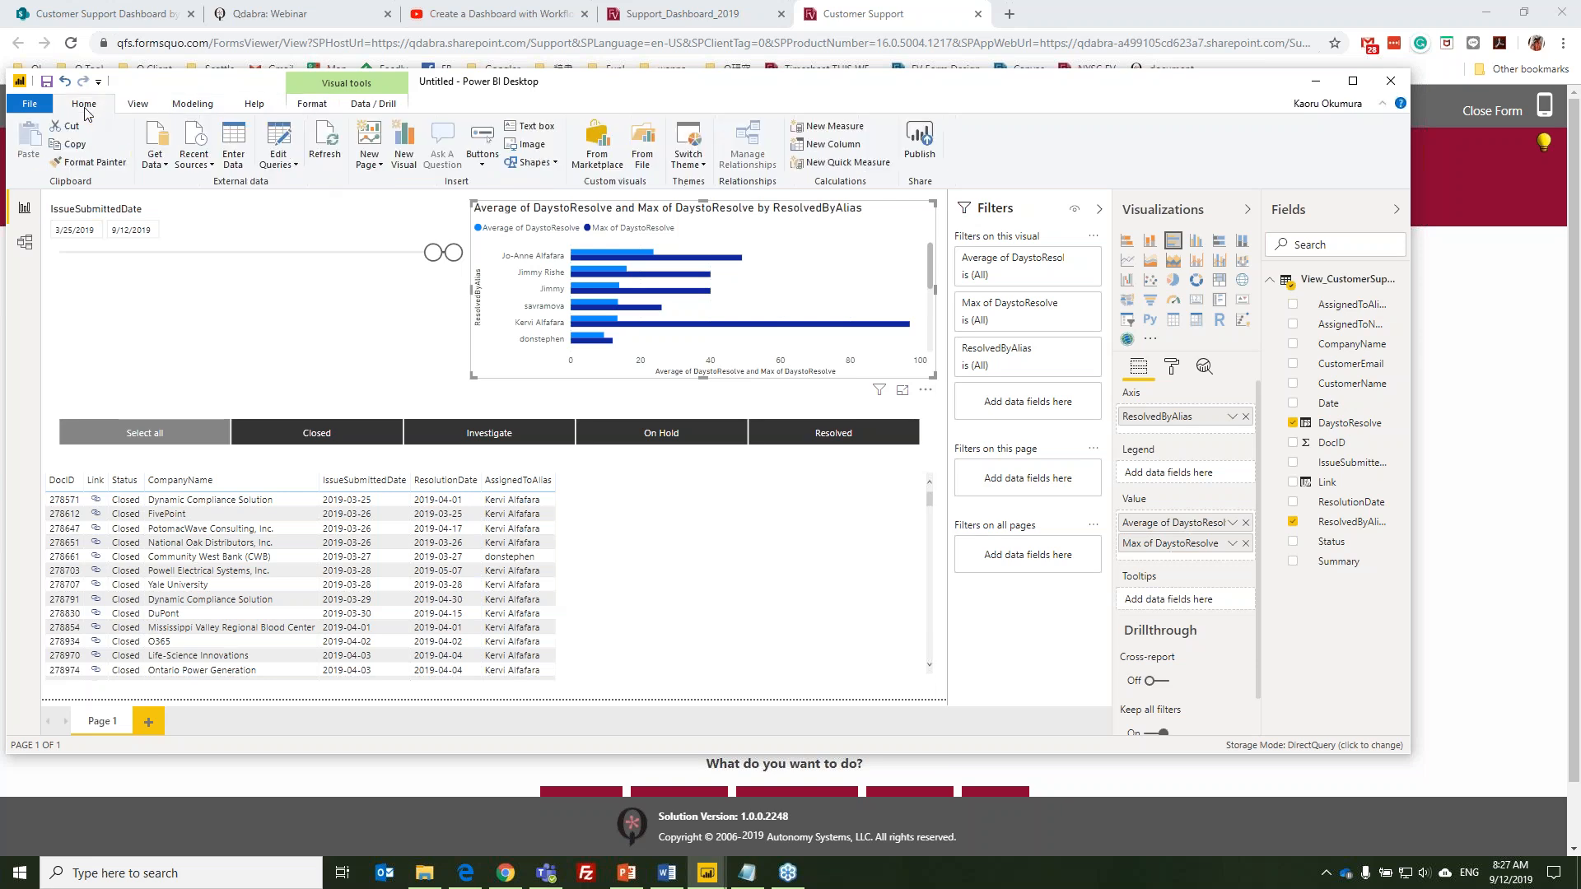
{"action": "left_click", "coordinate": [704, 168]}
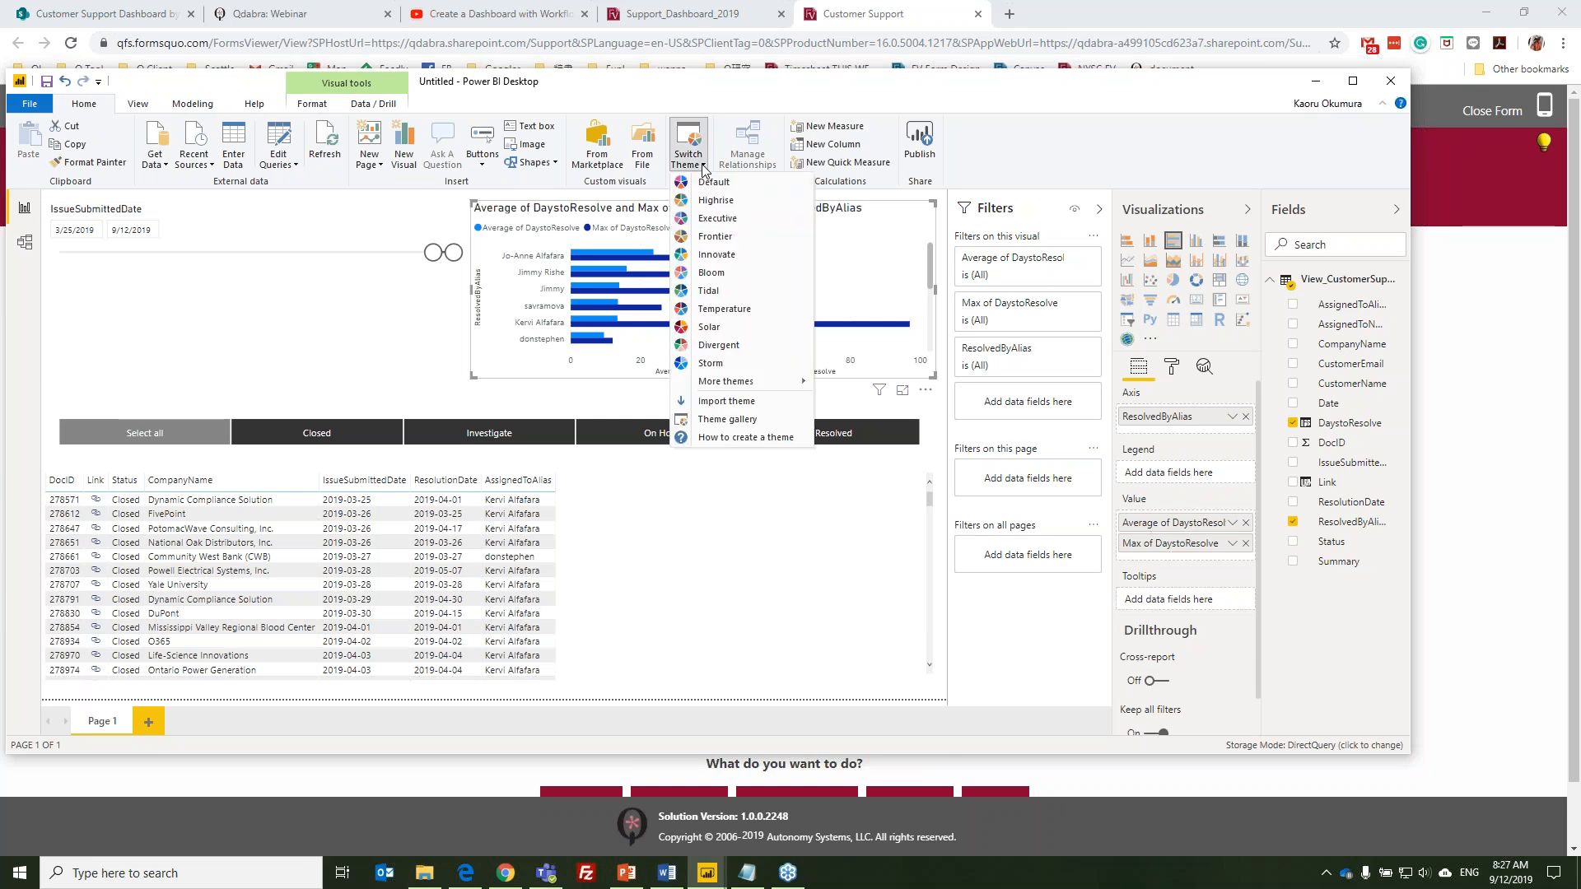
{"action": "left_click", "coordinate": [719, 223]}
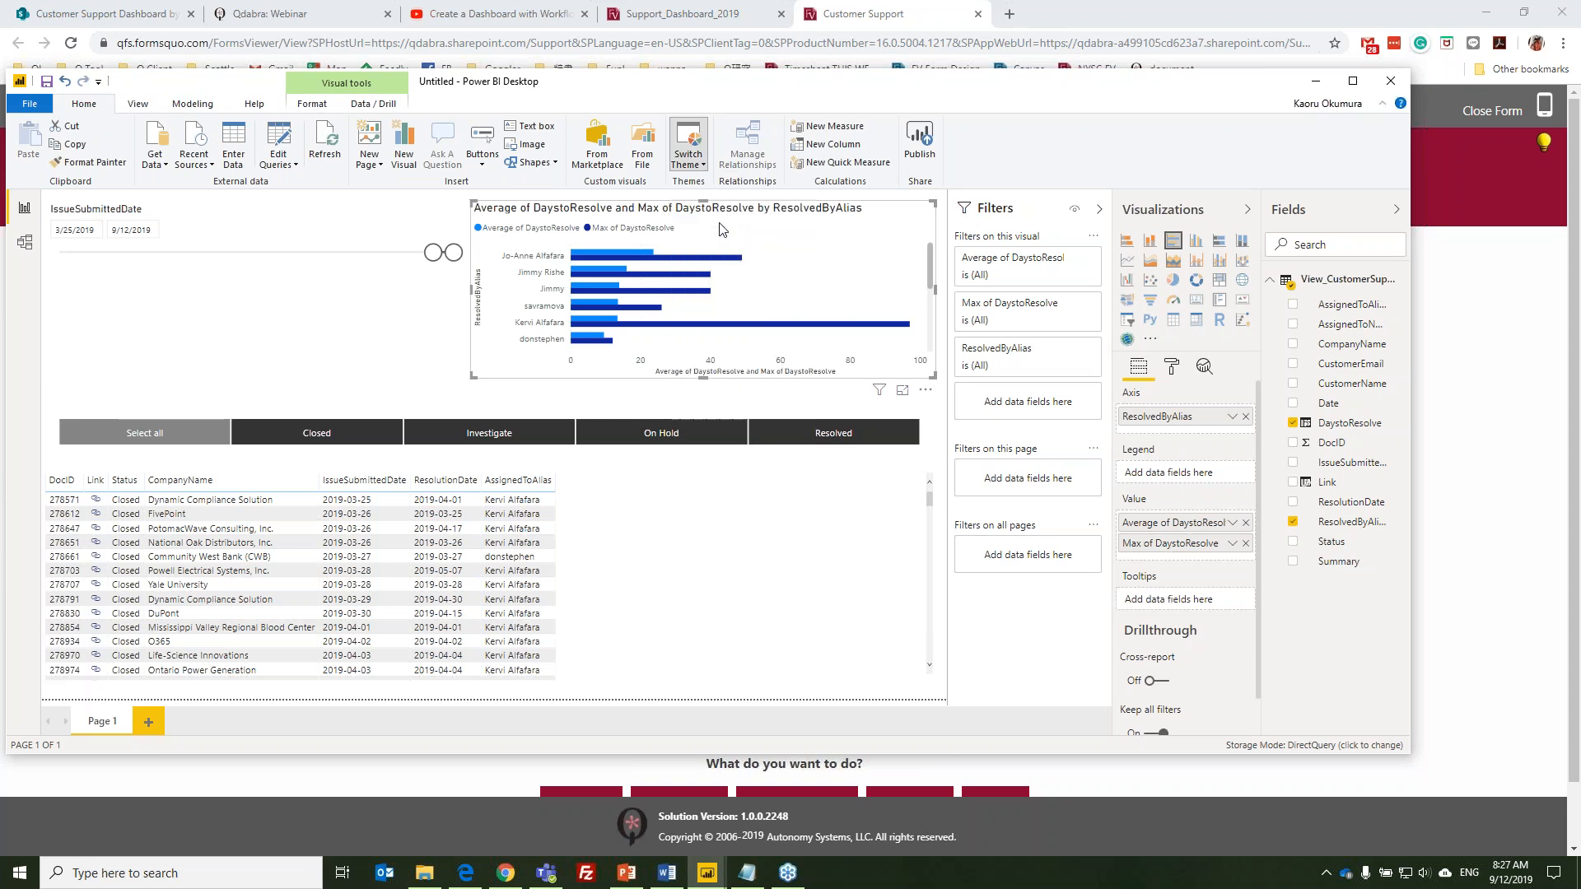
{"action": "left_click", "coordinate": [704, 169]}
{"action": "left_click", "coordinate": [706, 310]}
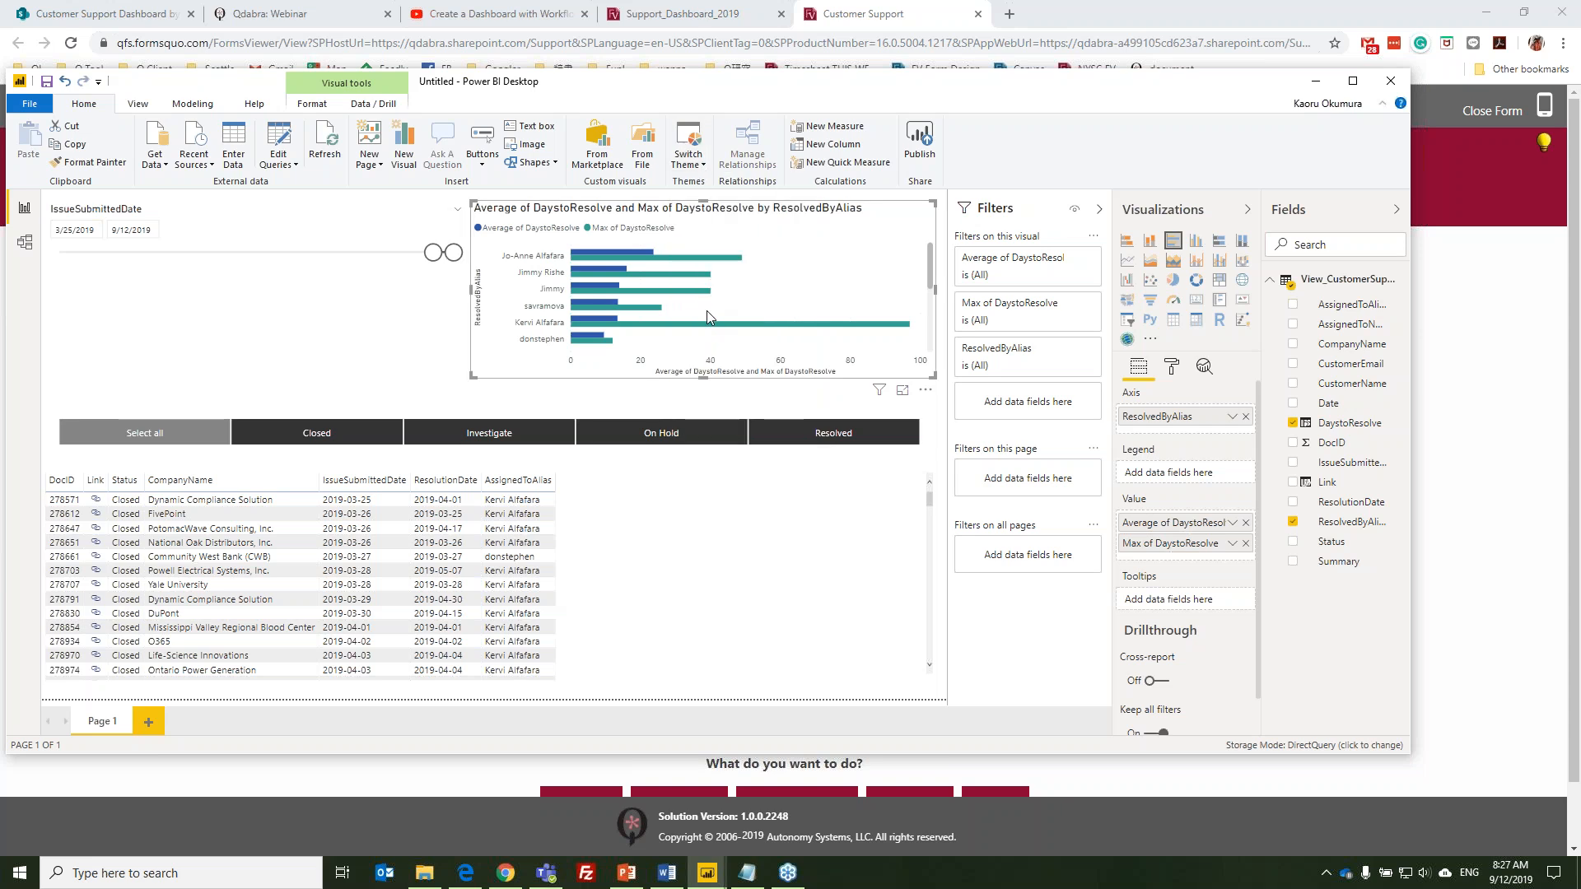
Go to the online Themes Gallery and download the Autumn theme's Palette7.json file
{"action": "left_click", "coordinate": [702, 169]}
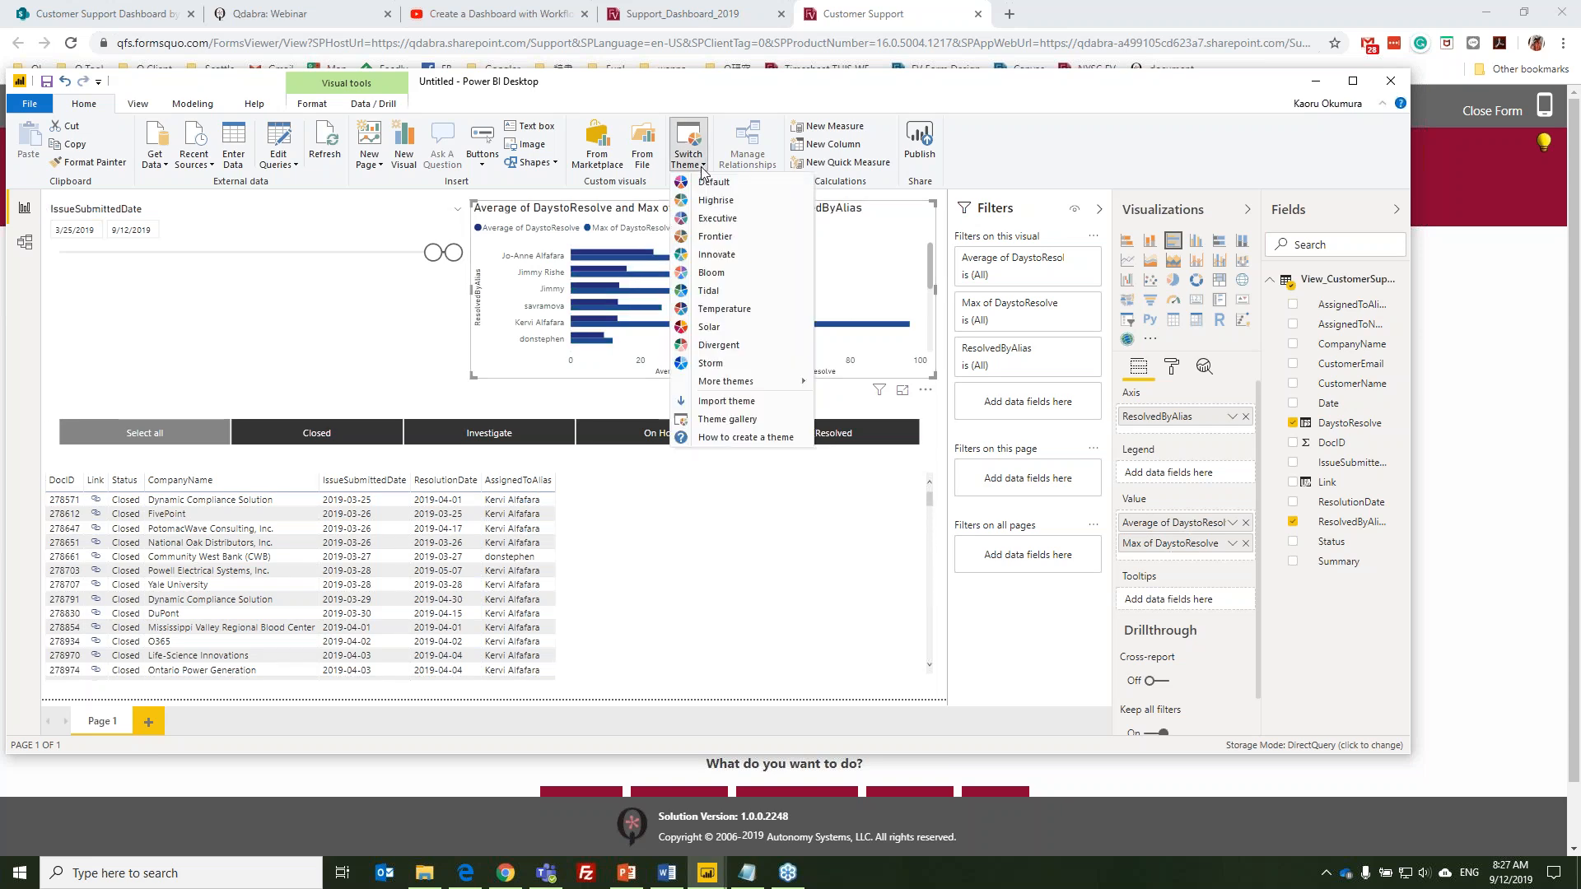
{"action": "left_click", "coordinate": [725, 435]}
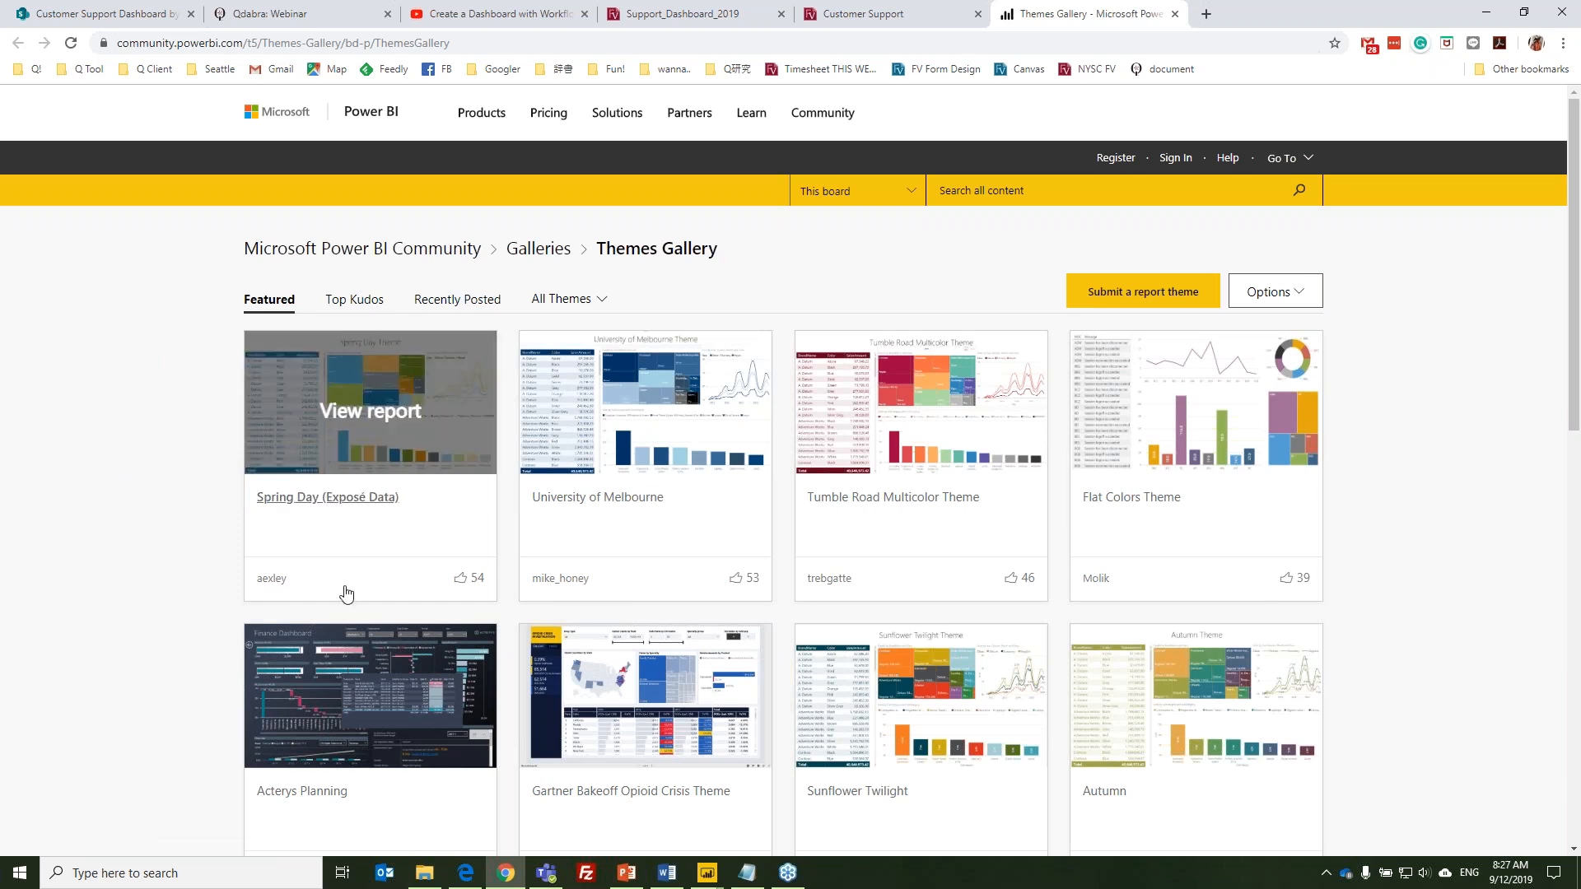
{"action": "scroll", "coordinate": [1049, 639], "scroll_direction": "down", "scroll_amount": 2}
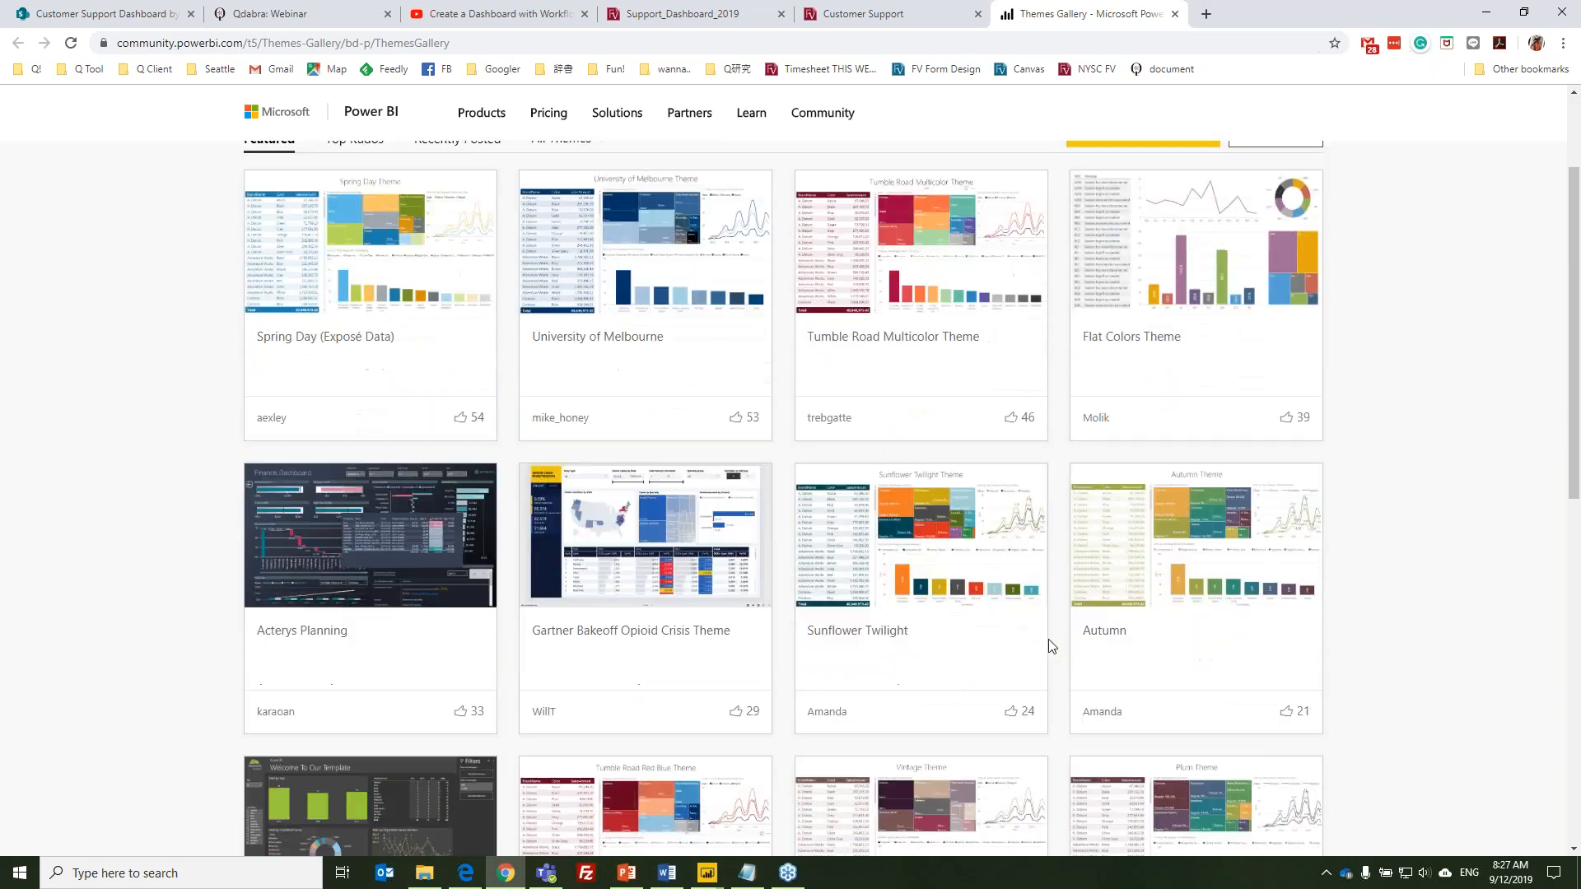
{"action": "left_click", "coordinate": [1175, 572]}
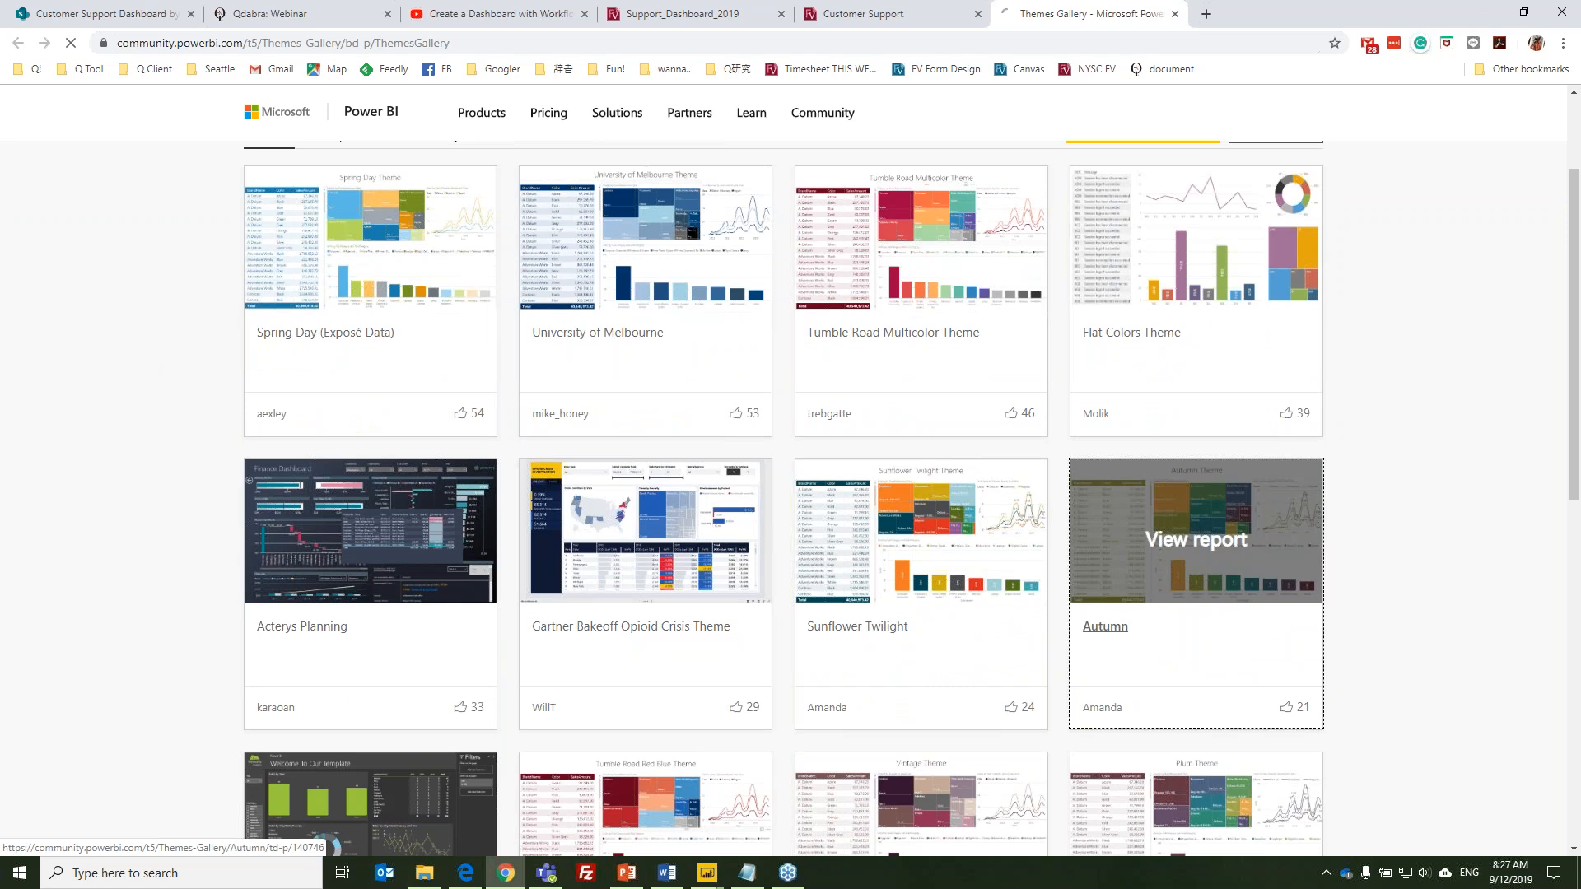
{"action": "scroll", "coordinate": [654, 582], "scroll_direction": "down", "scroll_amount": 6}
{"action": "scroll", "coordinate": [414, 695], "scroll_direction": "down", "scroll_amount": 2}
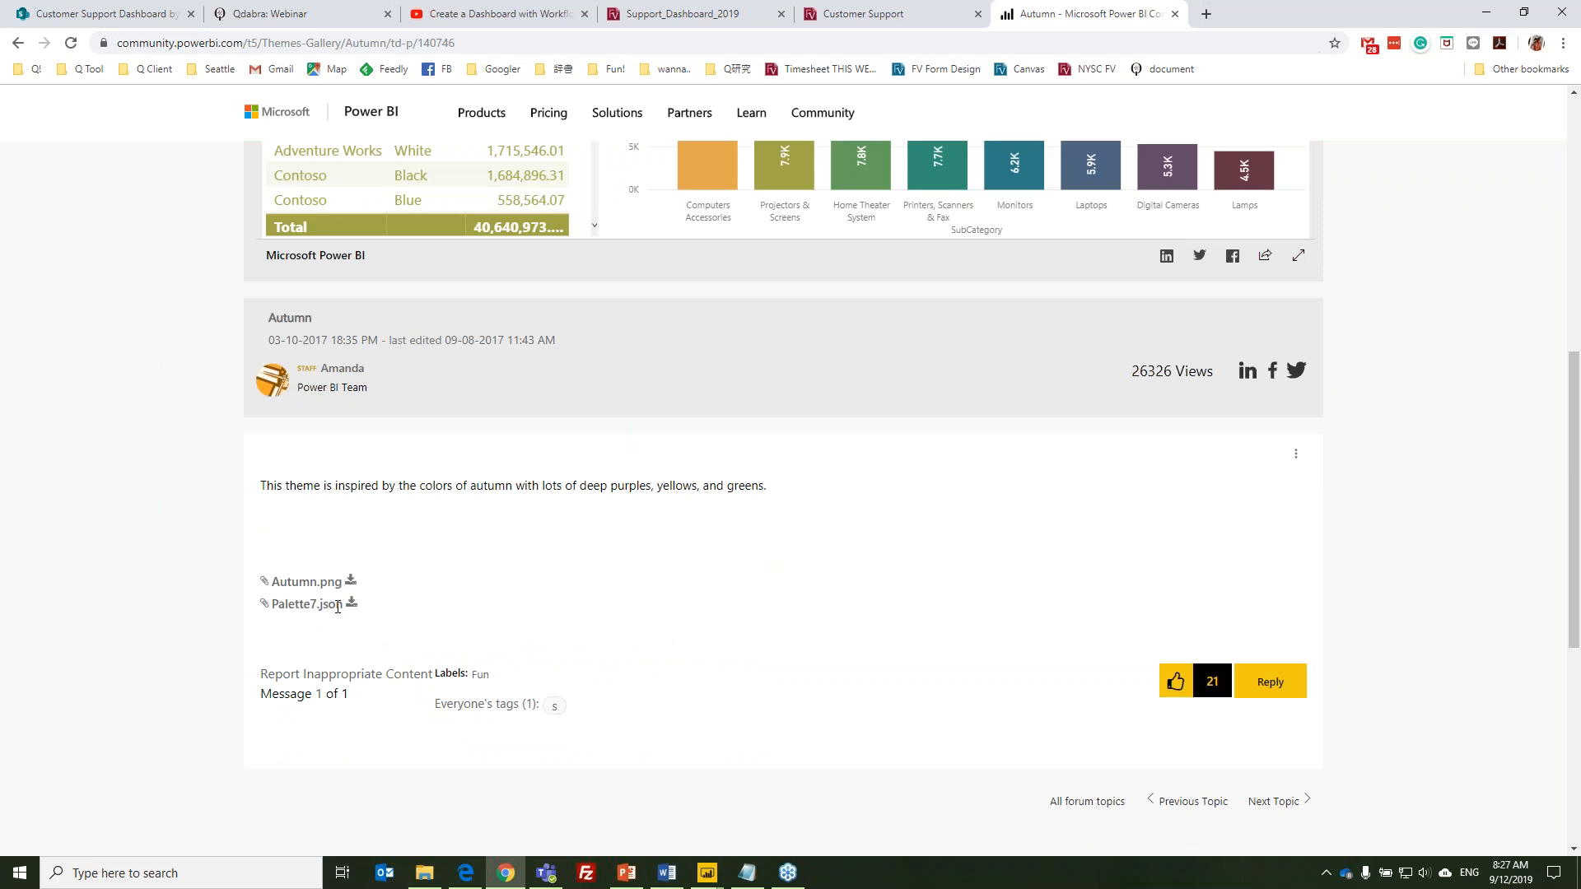
{"action": "left_click", "coordinate": [353, 610]}
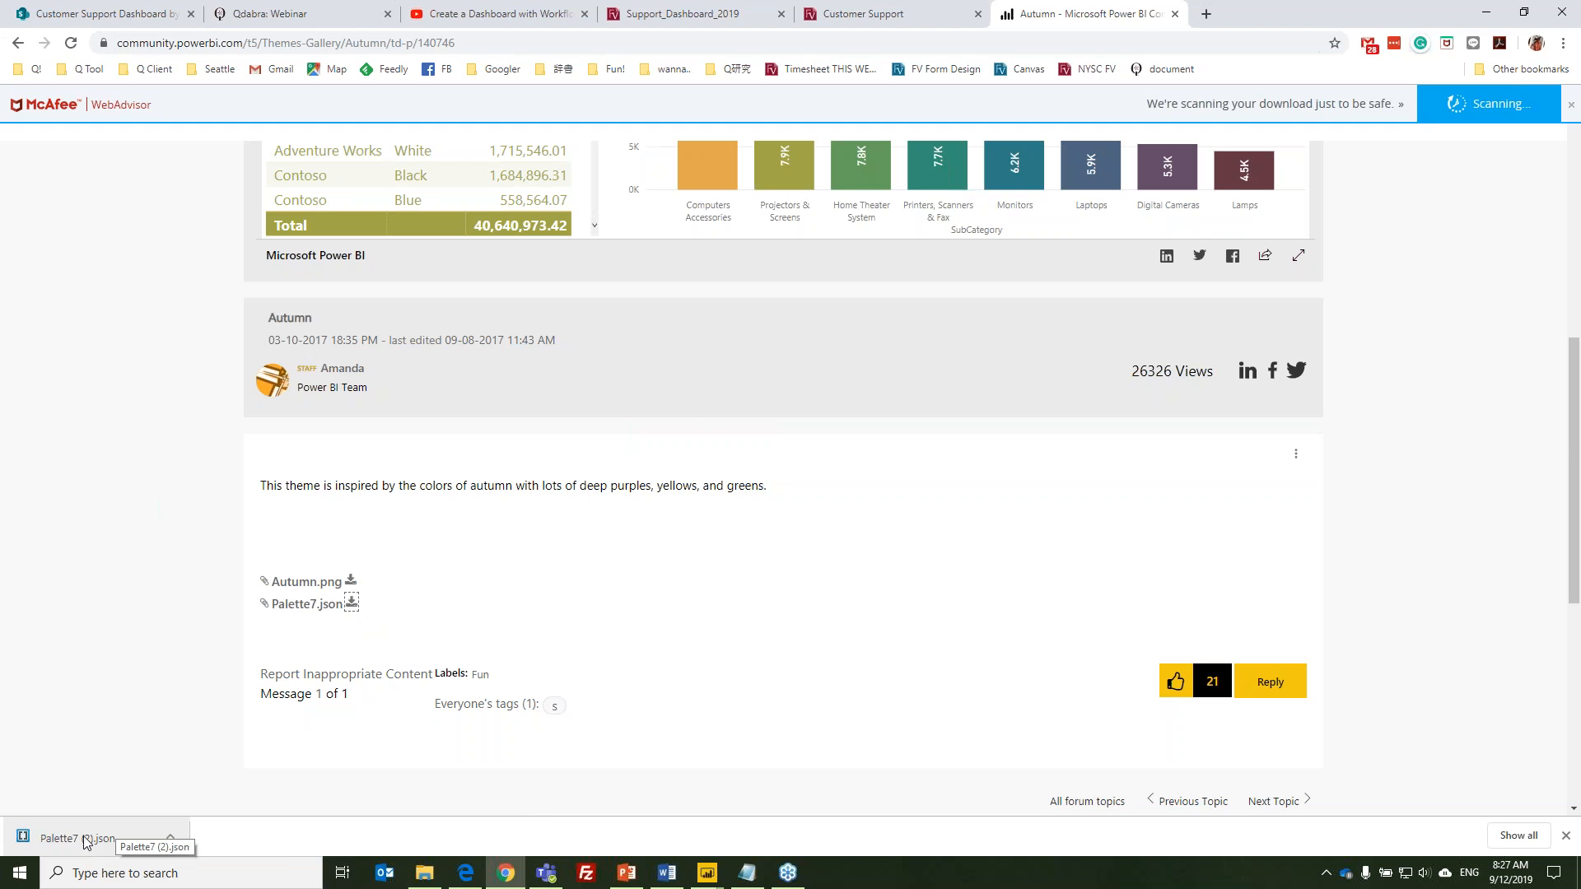
Switch back to Power BI Desktop and import Palette7 (2).json from Downloads as the report theme
{"action": "left_click", "coordinate": [728, 879]}
{"action": "left_click", "coordinate": [794, 807]}
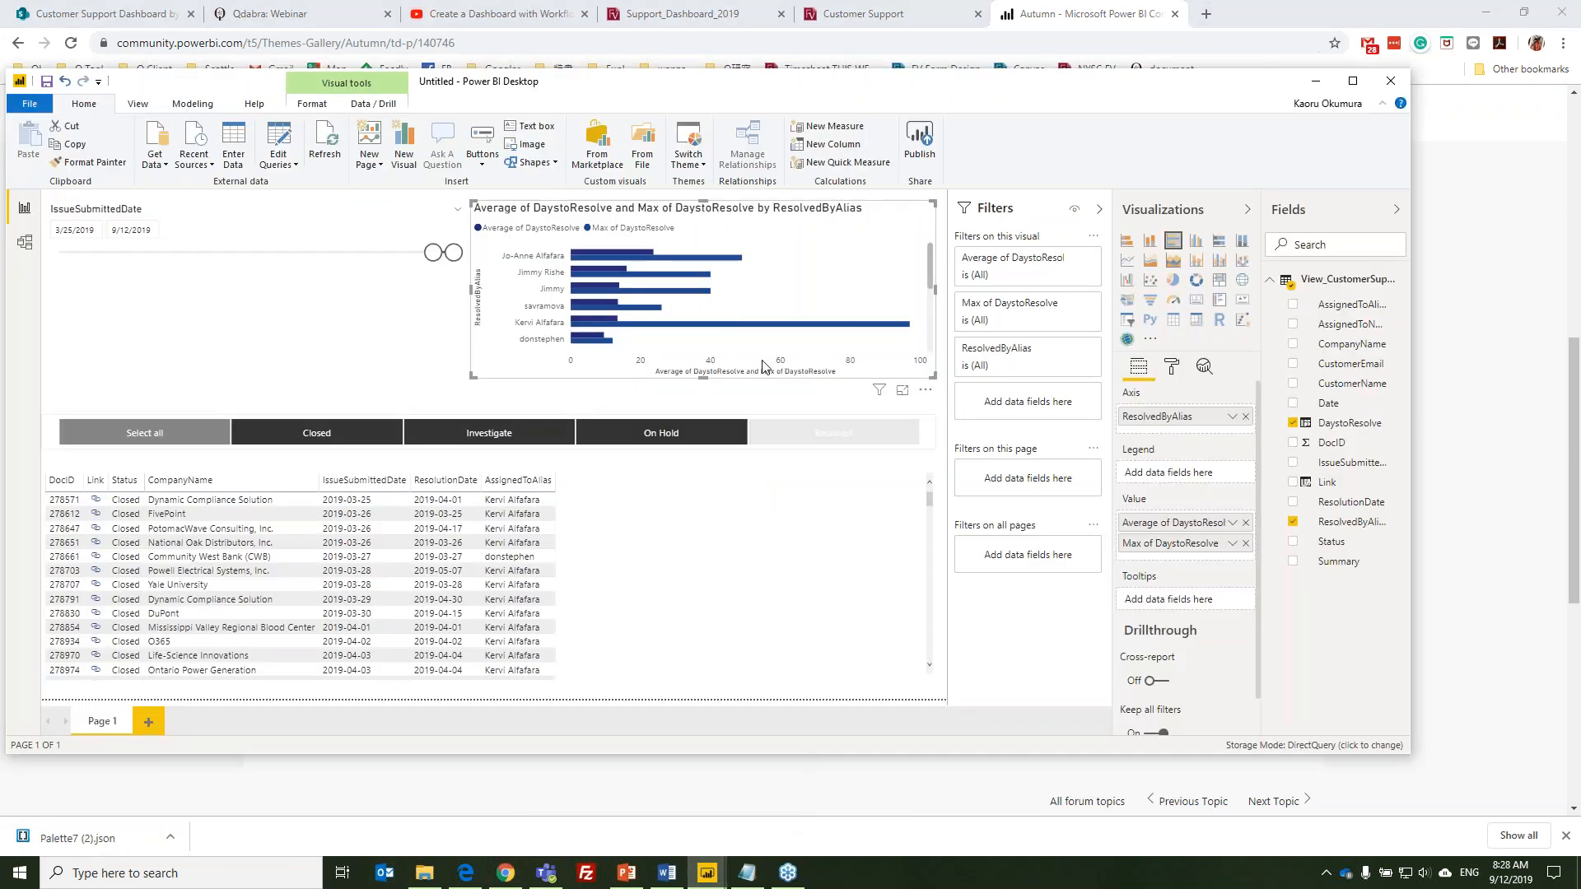
{"action": "left_click", "coordinate": [681, 168]}
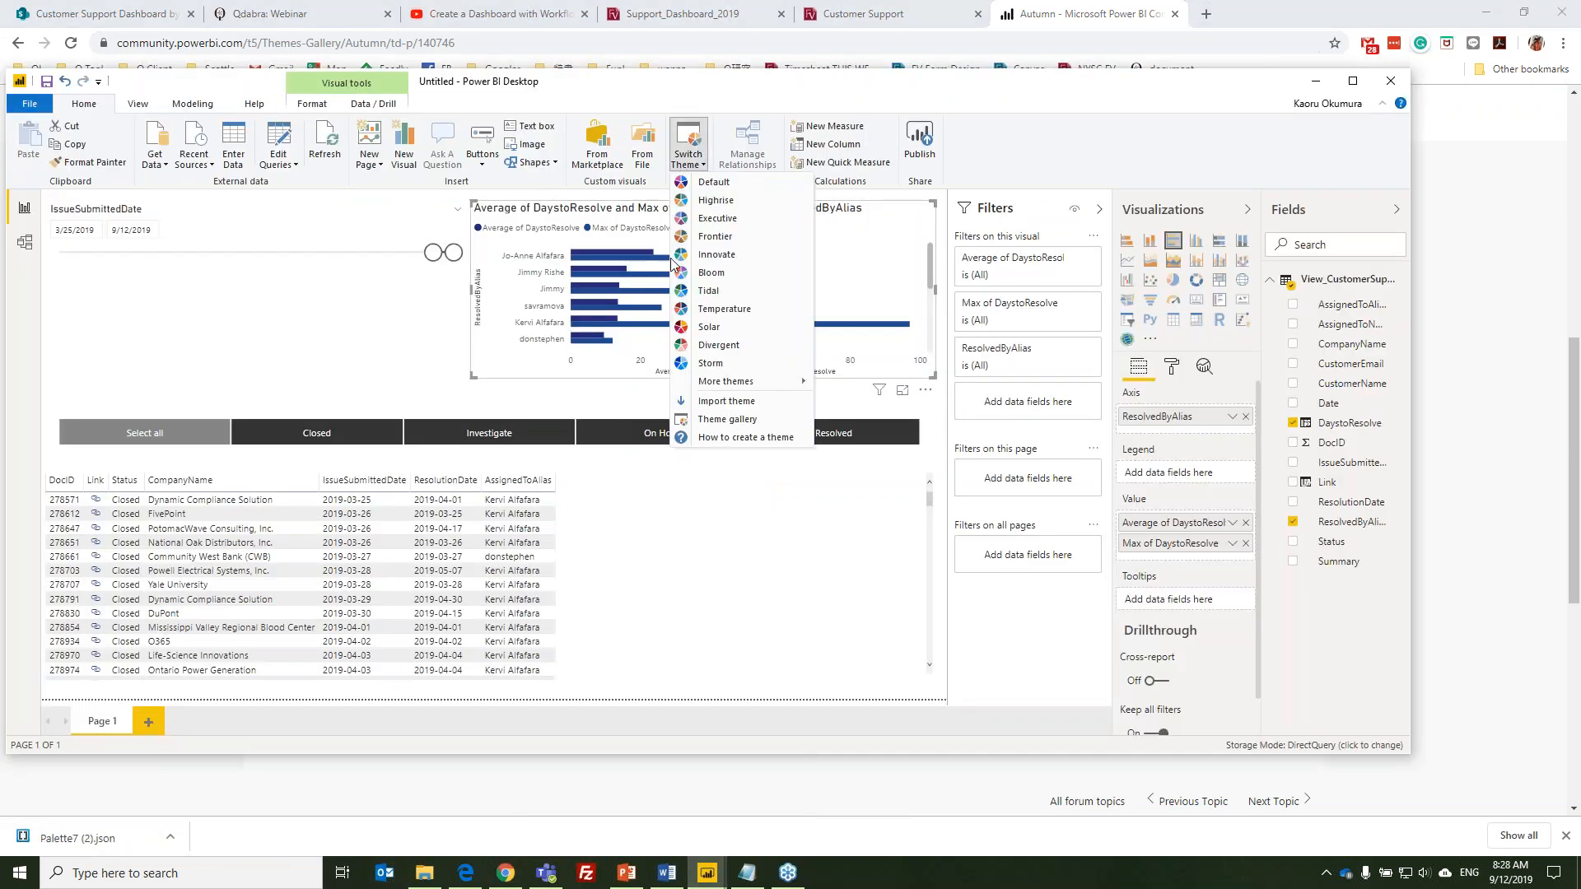
{"action": "left_click", "coordinate": [704, 403]}
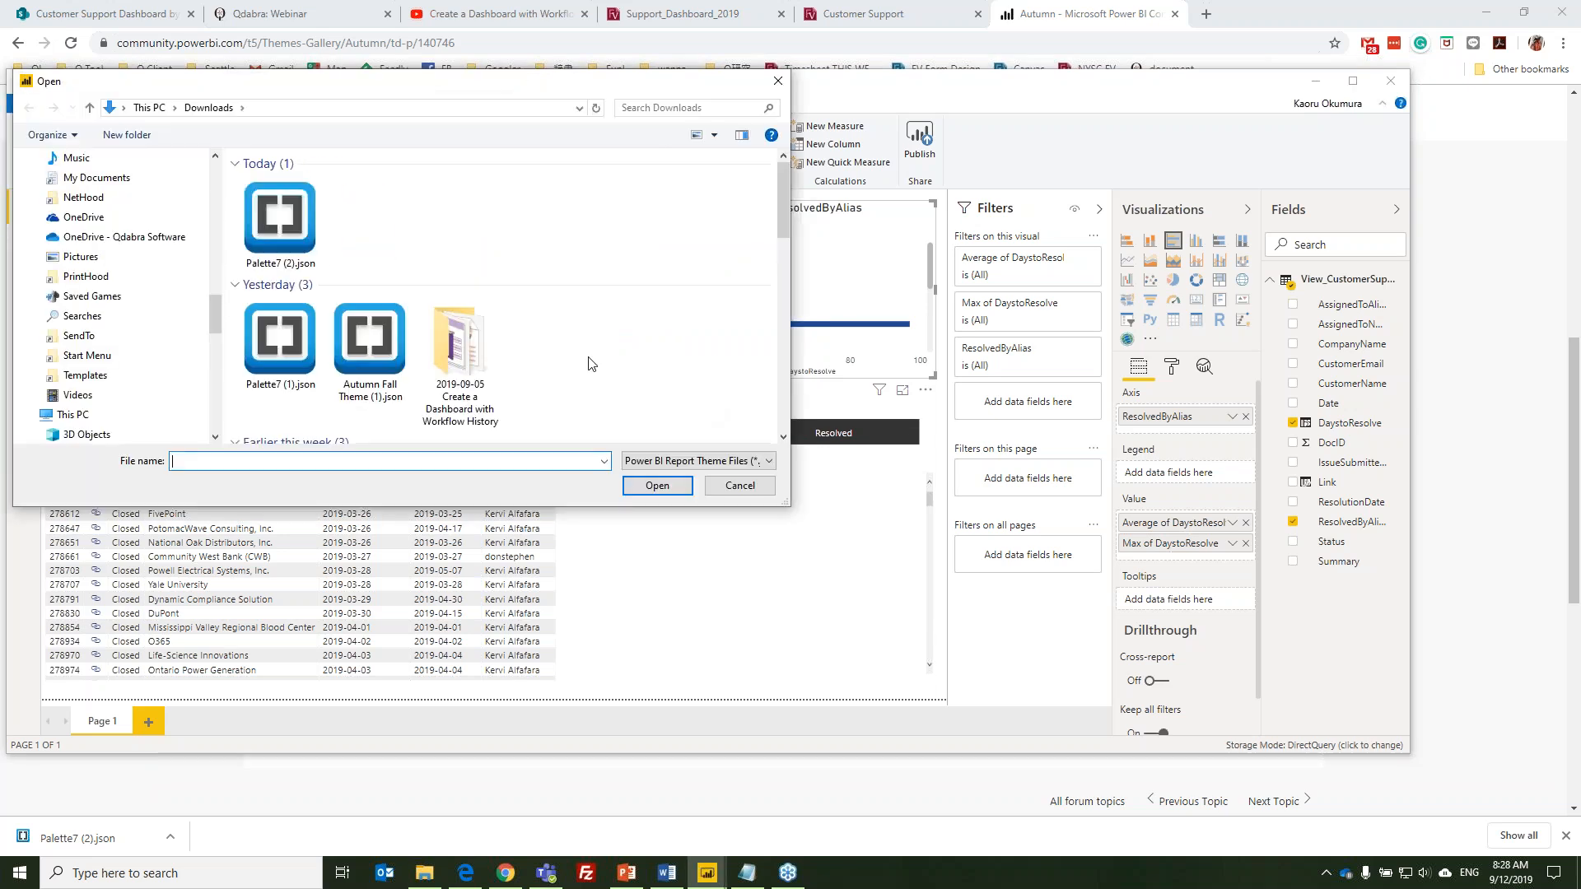
{"action": "left_click", "coordinate": [264, 219]}
{"action": "left_click", "coordinate": [652, 487]}
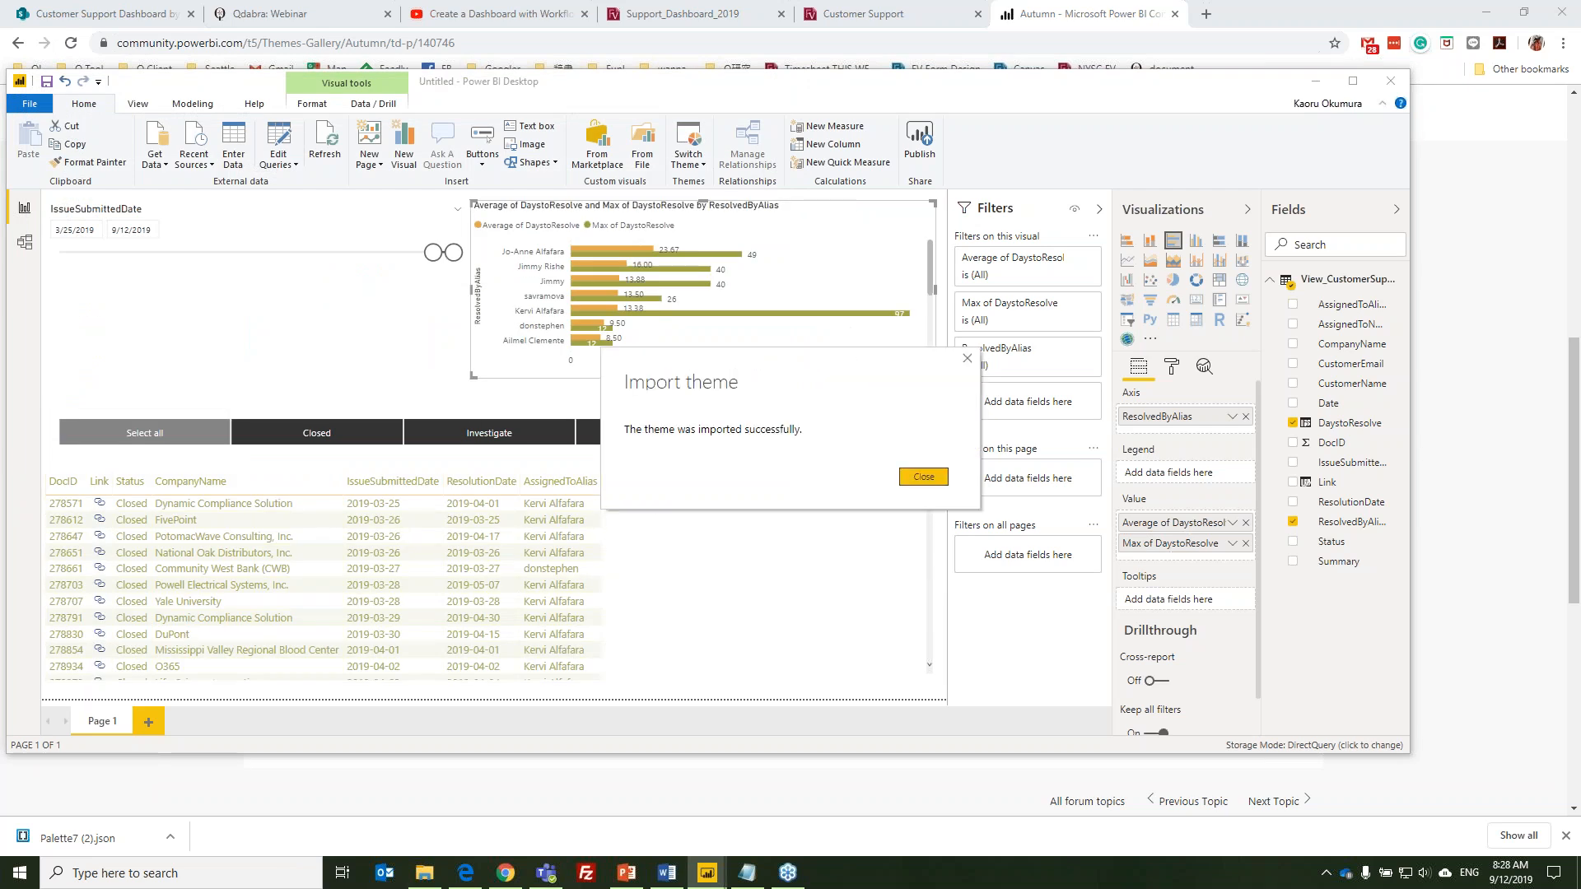
{"action": "left_click", "coordinate": [923, 477]}
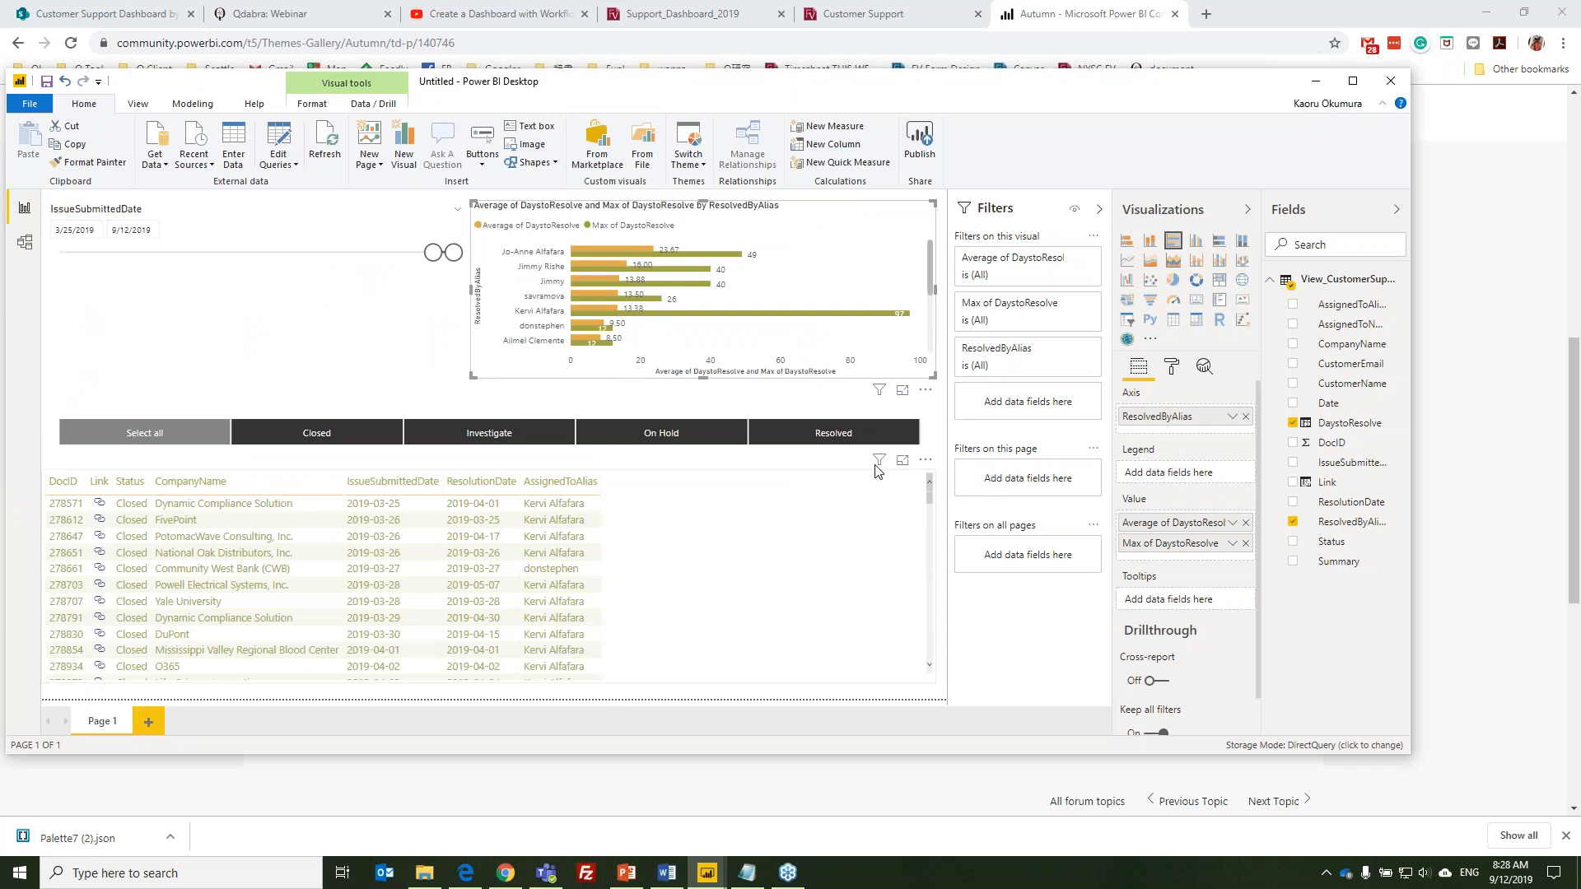
Move the IssueSubmittedDate slicer down to free space above it, and deselect it
{"action": "left_click", "coordinate": [248, 214]}
{"action": "left_click_drag", "start_coordinate": [258, 202], "coordinate": [256, 270]}
{"action": "left_click", "coordinate": [259, 221]}
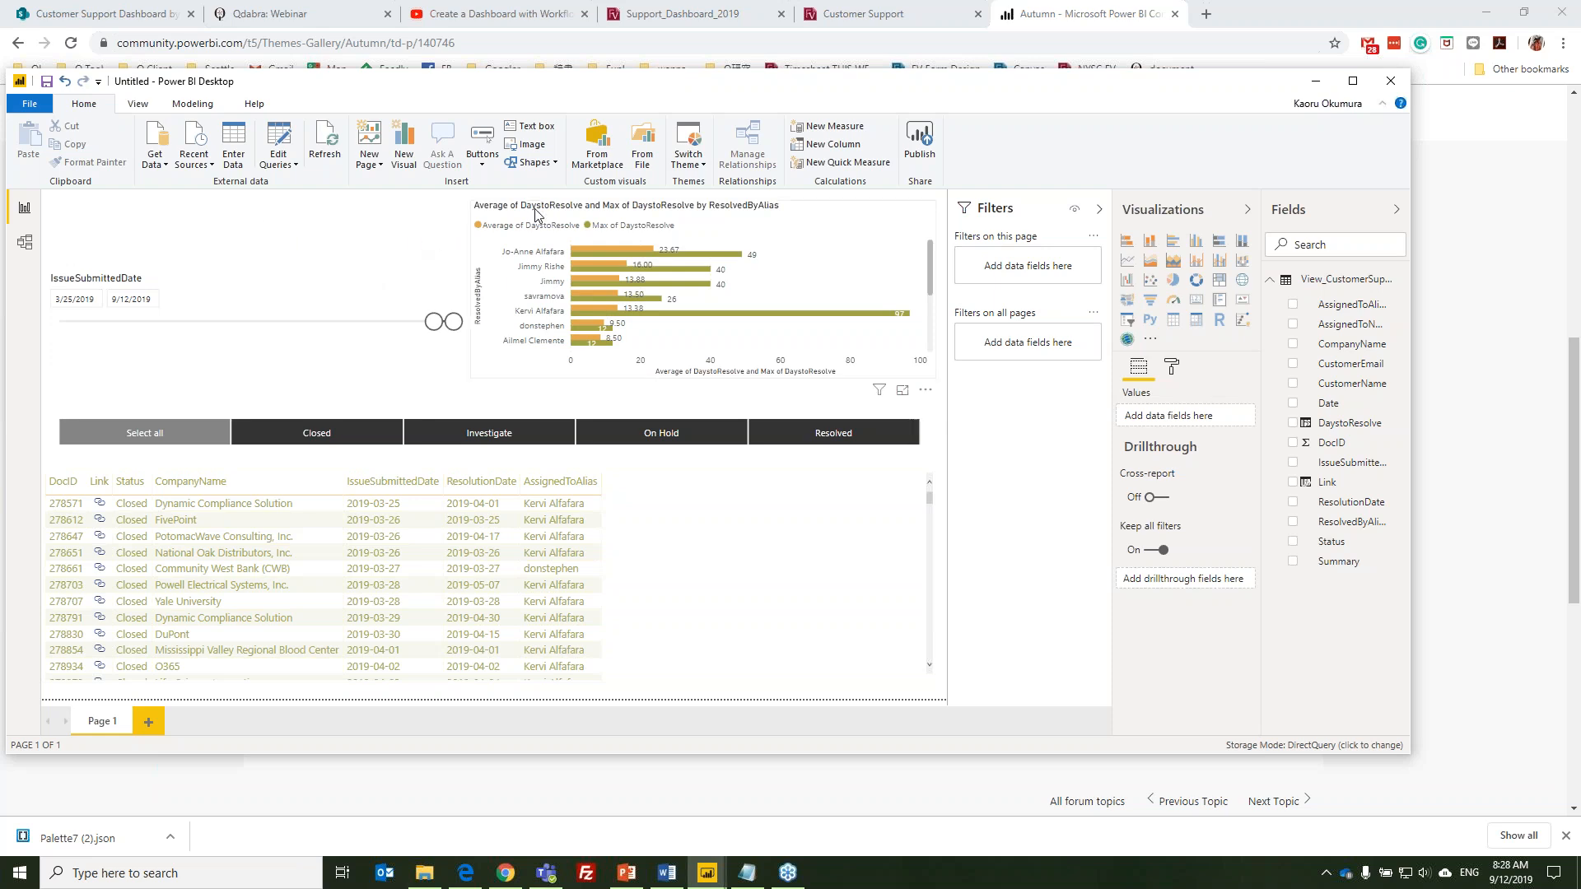
Show the Bookmarks pane, and filter the page to exclude Closed issues with the date range starting at about 2/18/2019
{"action": "left_click", "coordinate": [140, 104]}
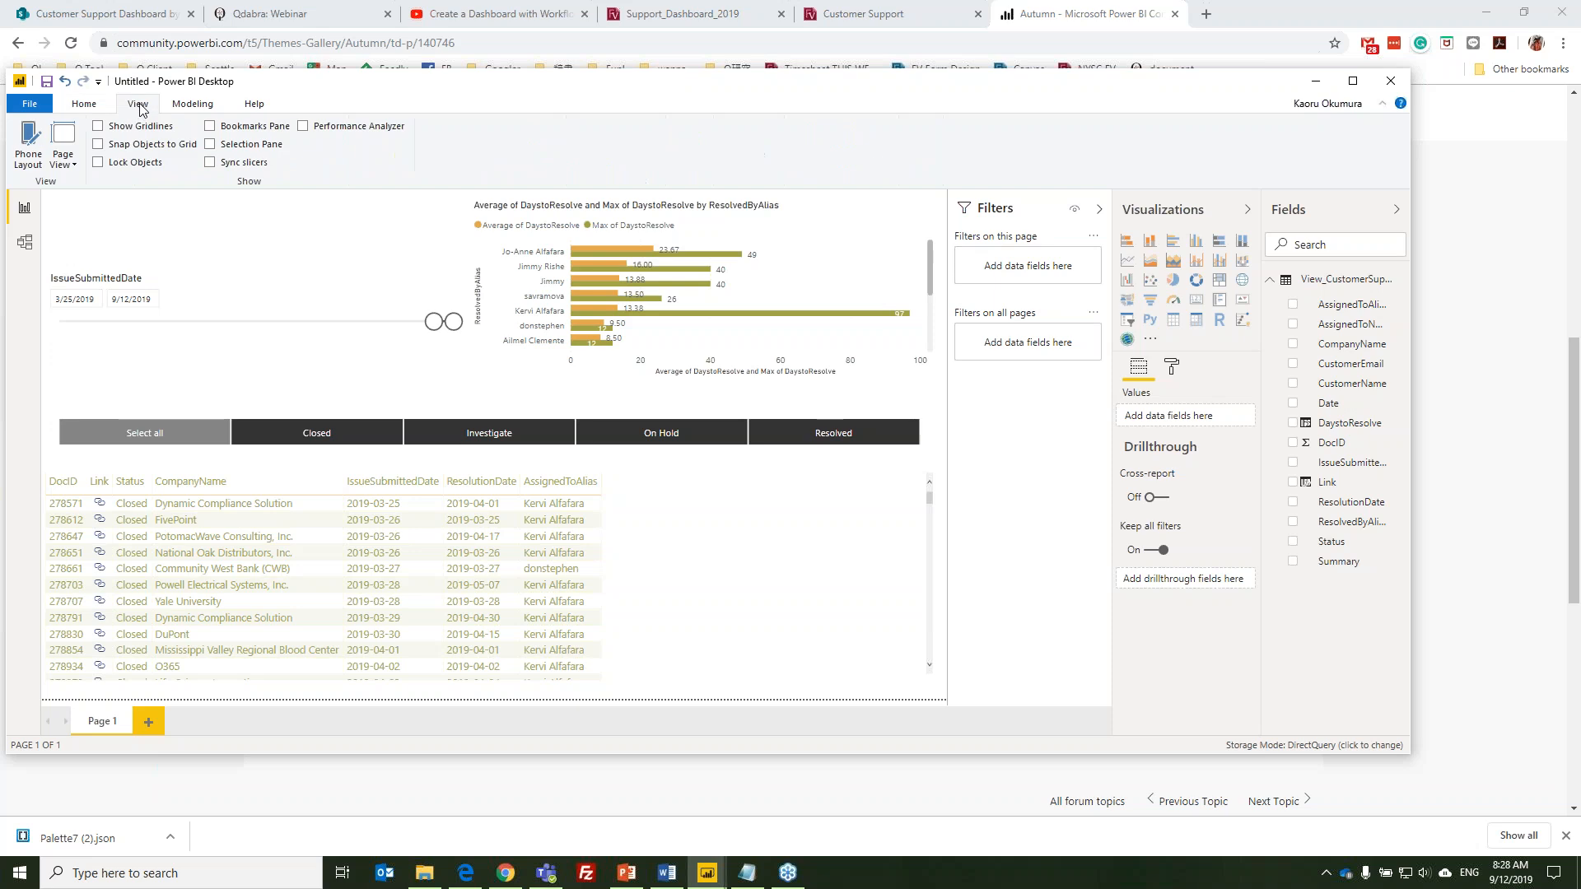
{"action": "left_click", "coordinate": [211, 127]}
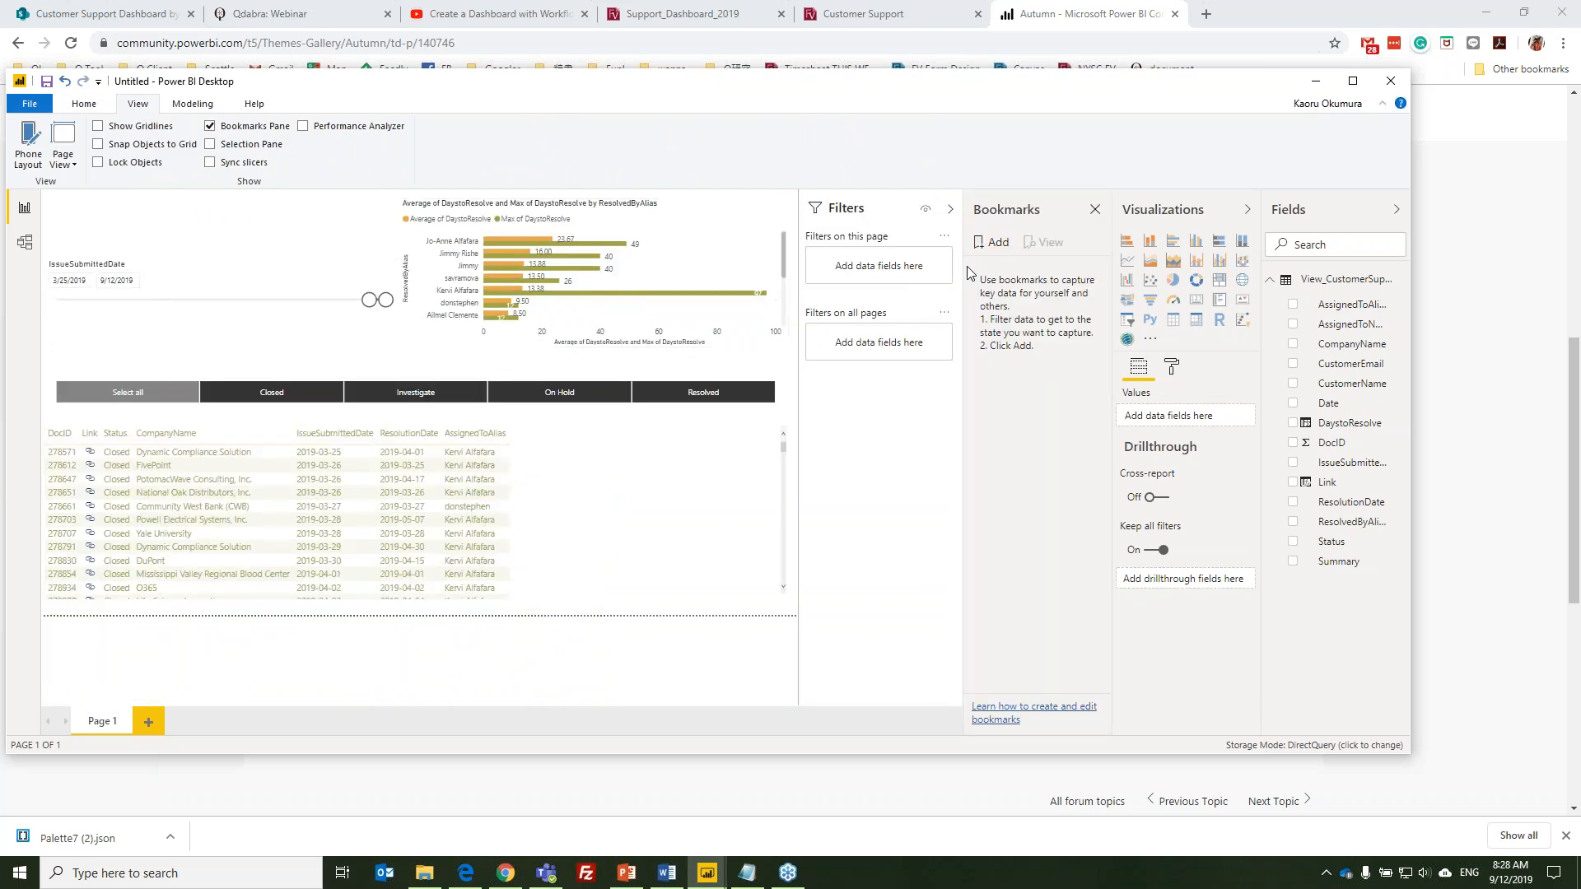
{"action": "left_click", "coordinate": [329, 402]}
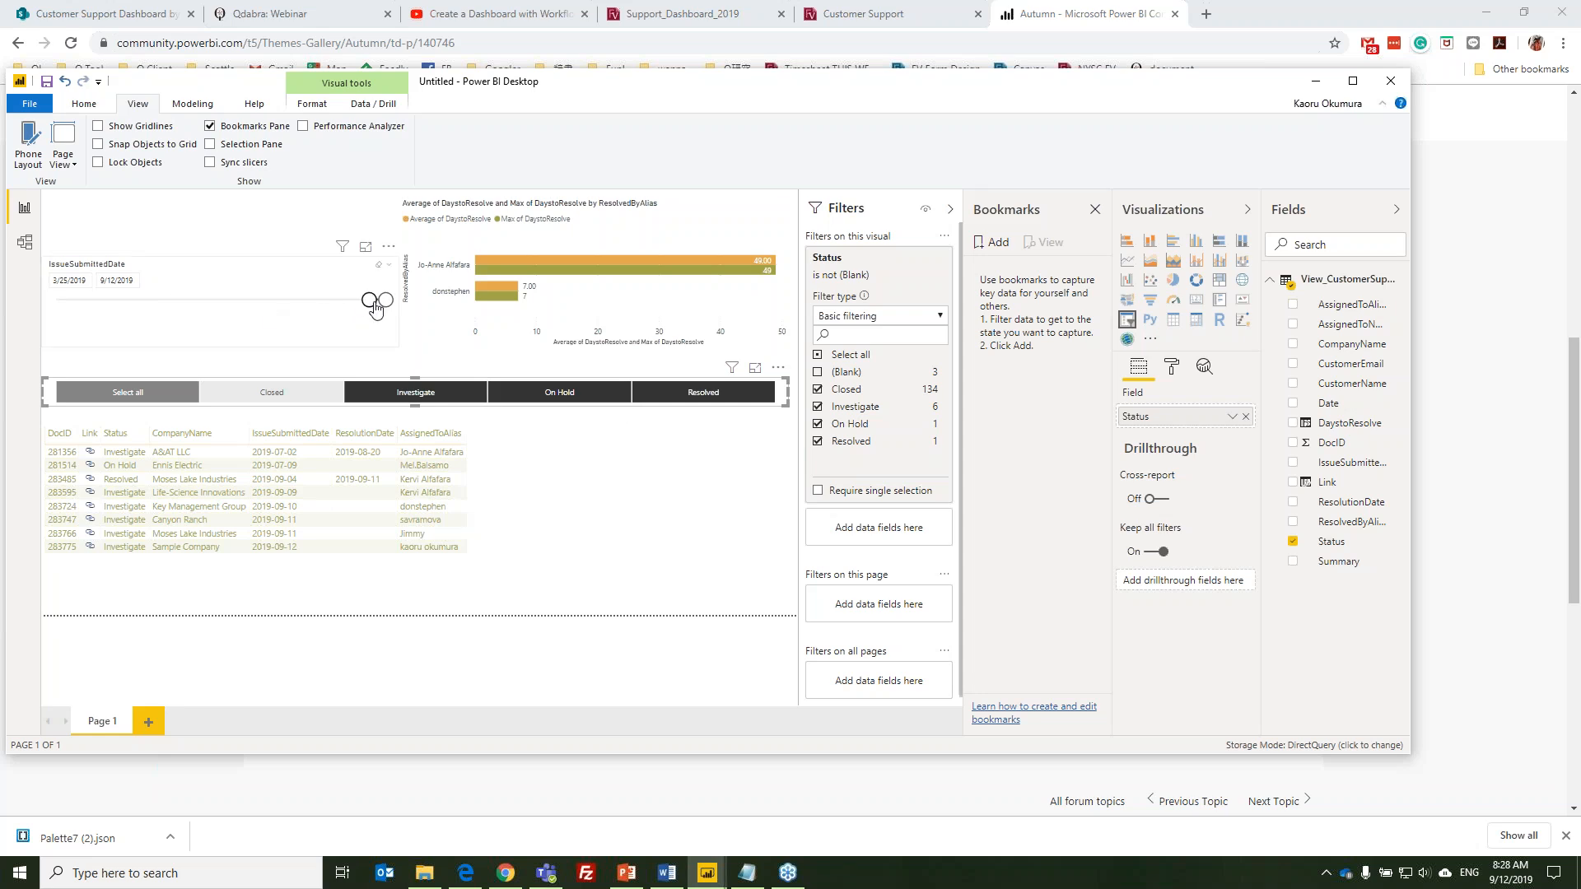
{"action": "left_click_drag", "start_coordinate": [373, 307], "coordinate": [365, 301]}
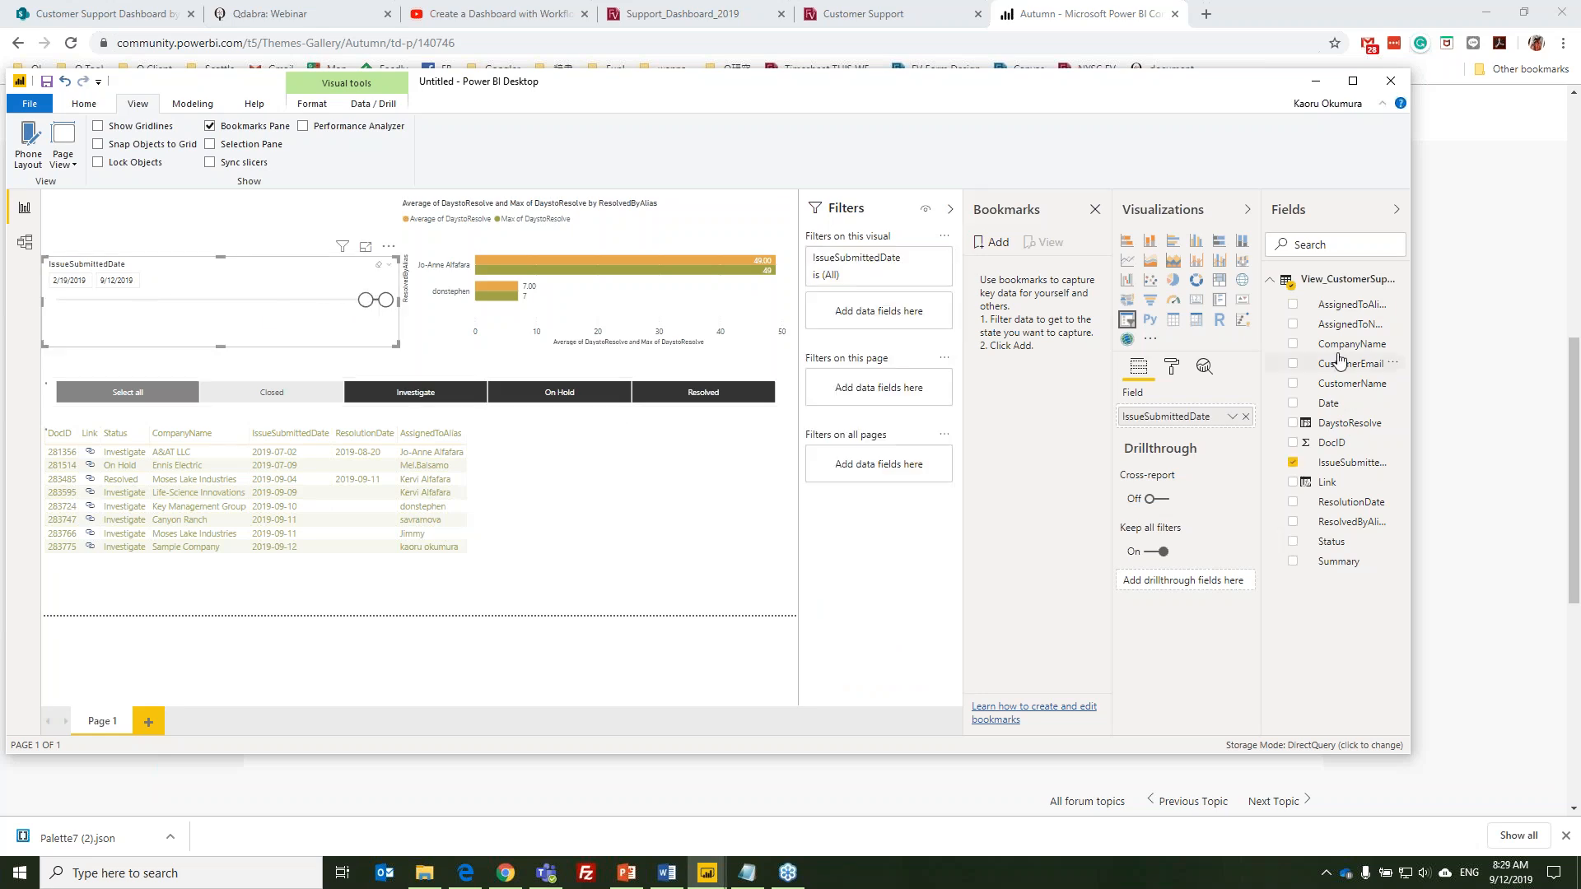
Add a bookmark of the current filtered view and name it Default
{"action": "left_click", "coordinate": [981, 250]}
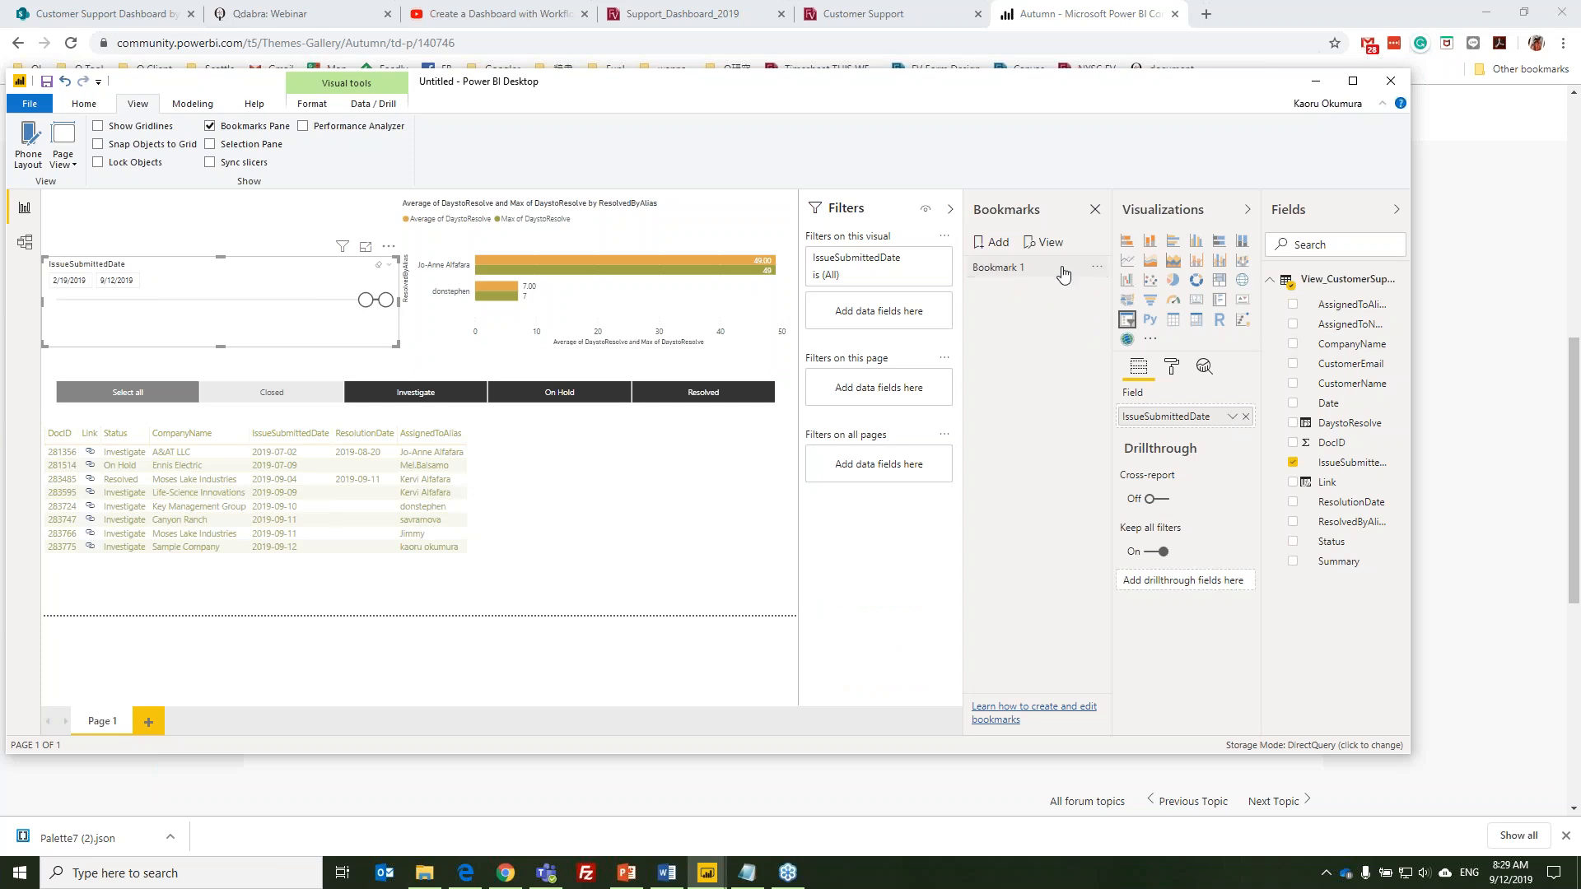
{"action": "left_click", "coordinate": [1097, 267]}
{"action": "left_click", "coordinate": [1138, 290]}
{"action": "type", "text": "De"}
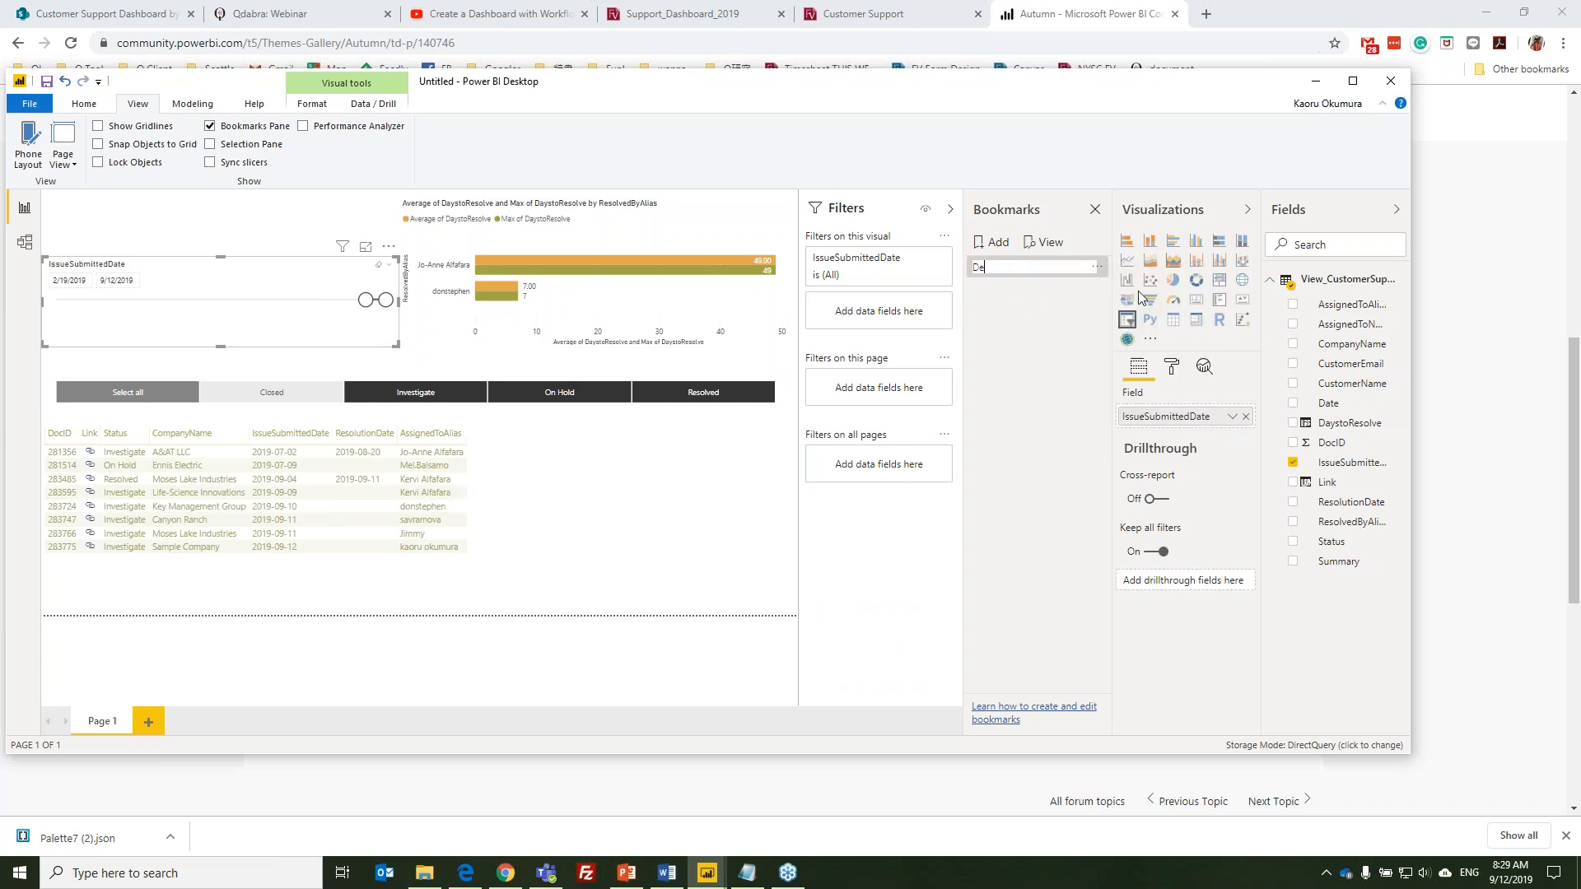
{"action": "type", "text": "fault"}
{"action": "left_click", "coordinate": [1047, 528]}
{"action": "left_click", "coordinate": [196, 240]}
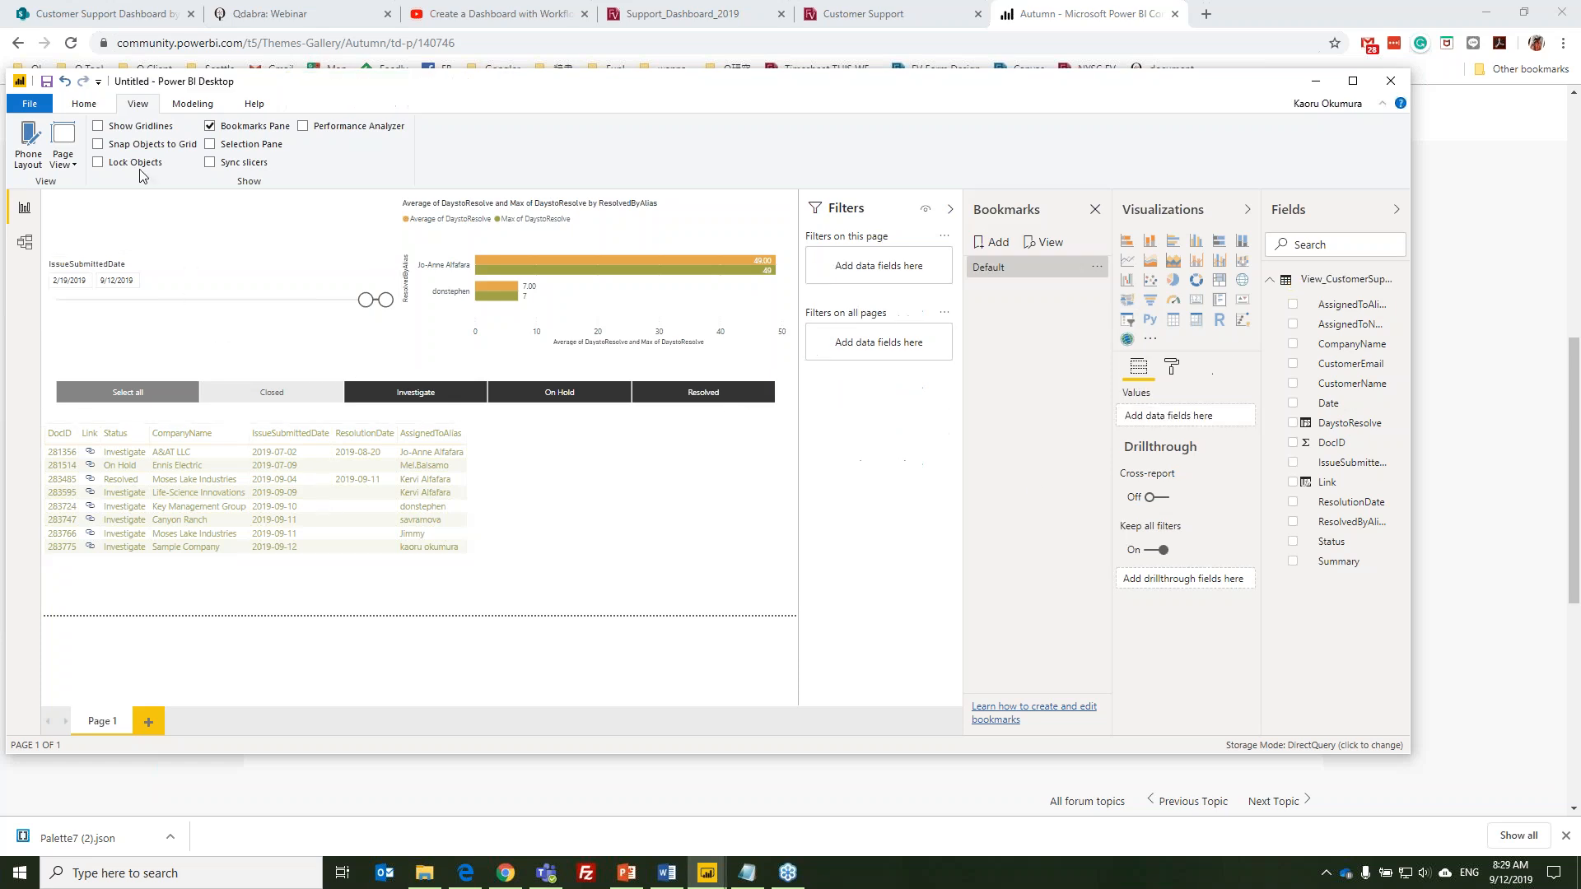
Insert a Reset button on the report page
{"action": "left_click", "coordinate": [85, 104]}
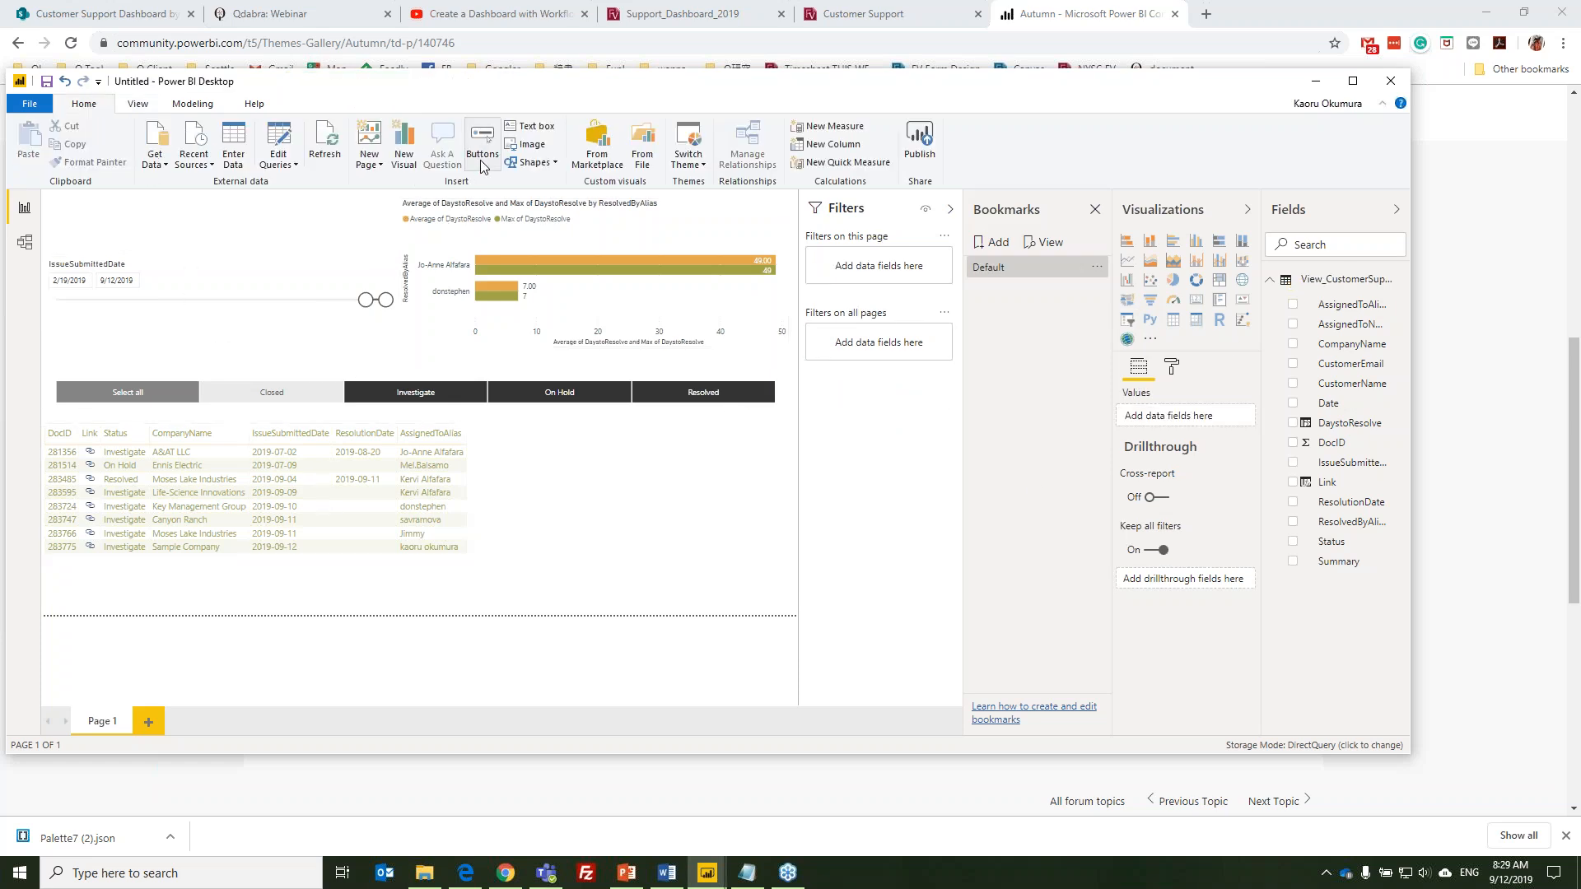
{"action": "left_click", "coordinate": [479, 163]}
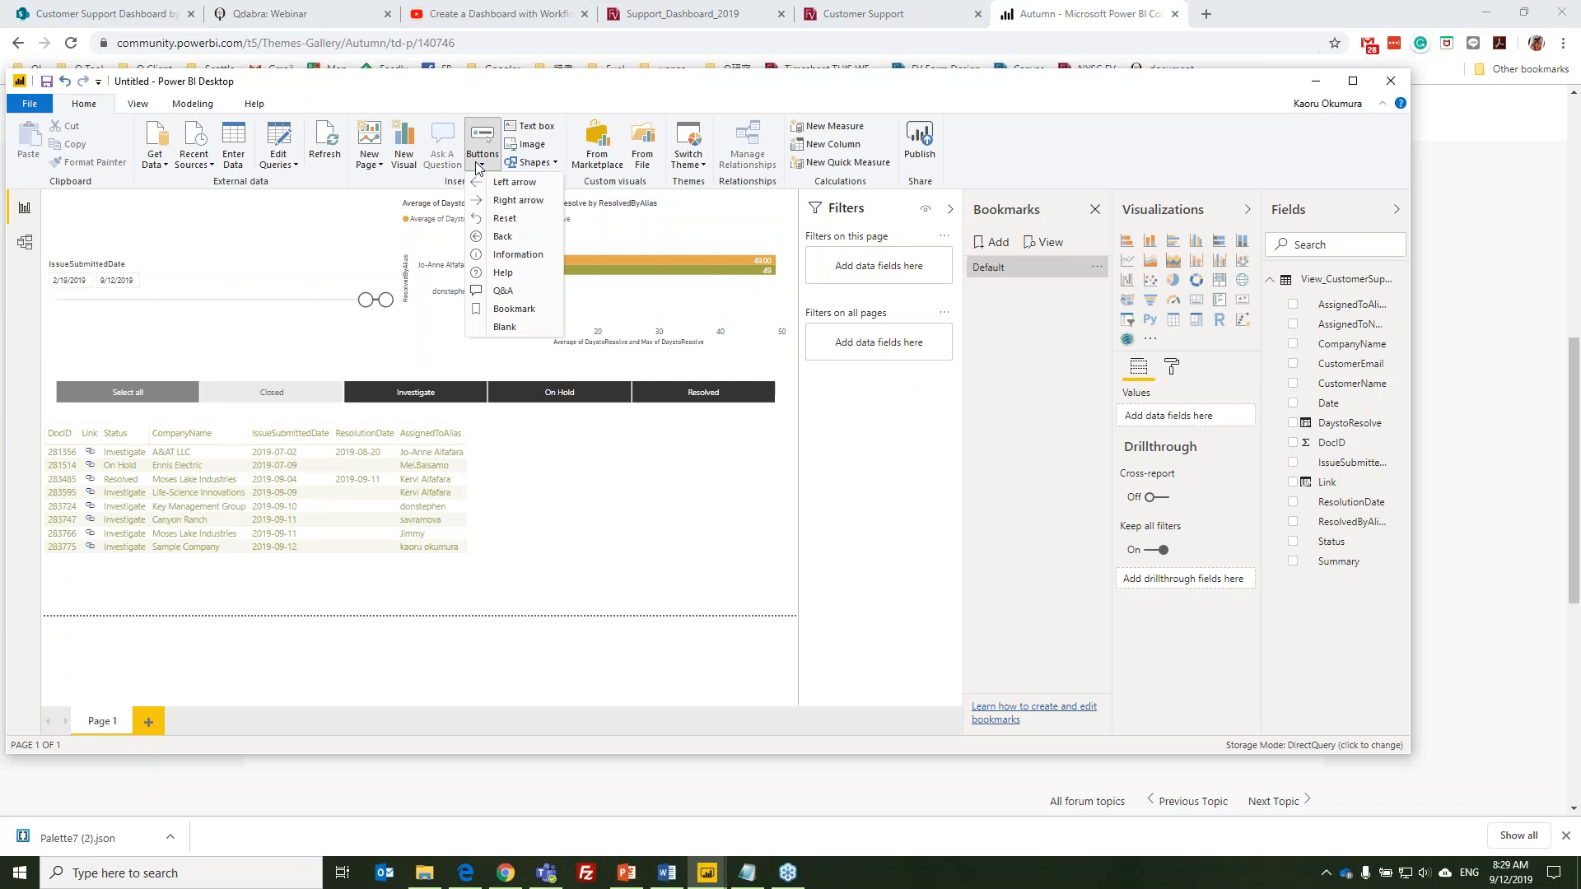
{"action": "left_click", "coordinate": [506, 218]}
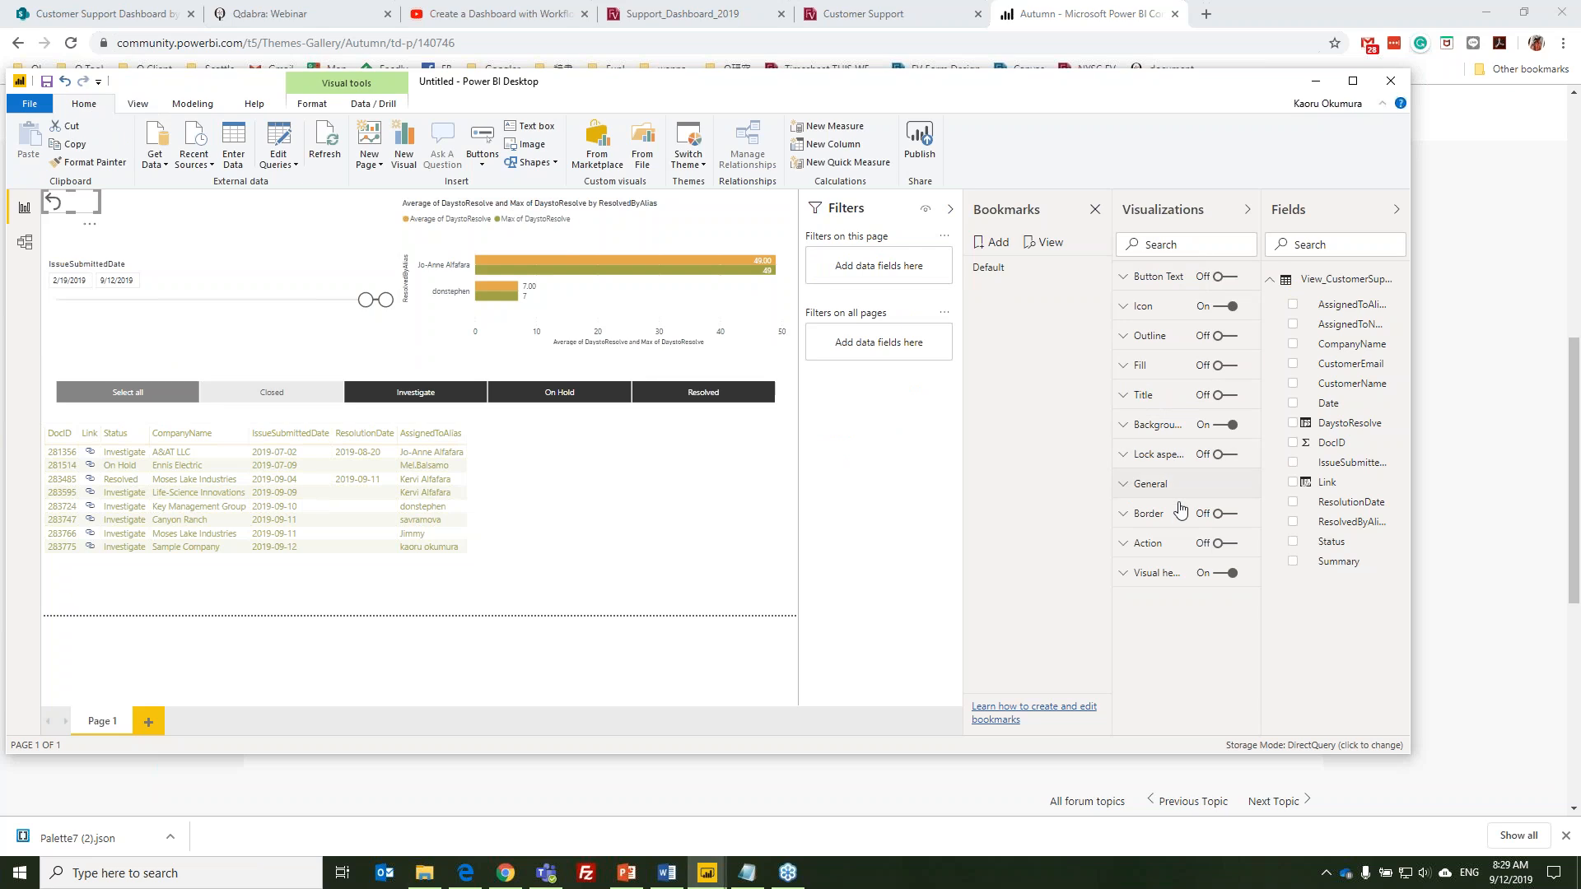
Turn on the Reset button's action, with type Bookmark and the Default bookmark as its target
{"action": "left_click", "coordinate": [1222, 544]}
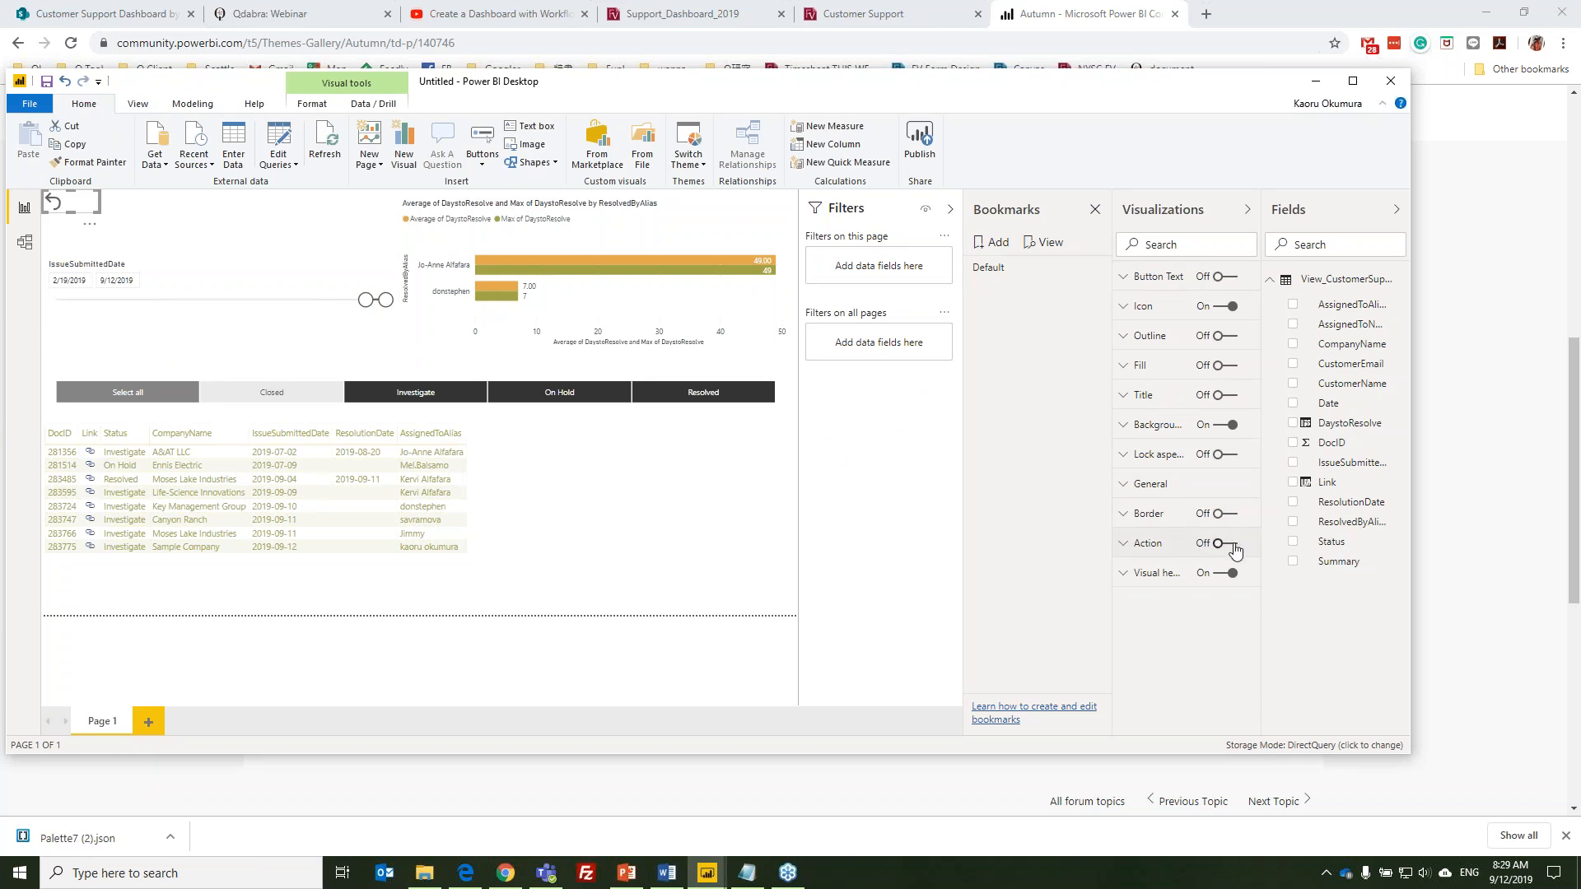
{"action": "left_click", "coordinate": [1149, 546]}
{"action": "left_click", "coordinate": [1181, 591]}
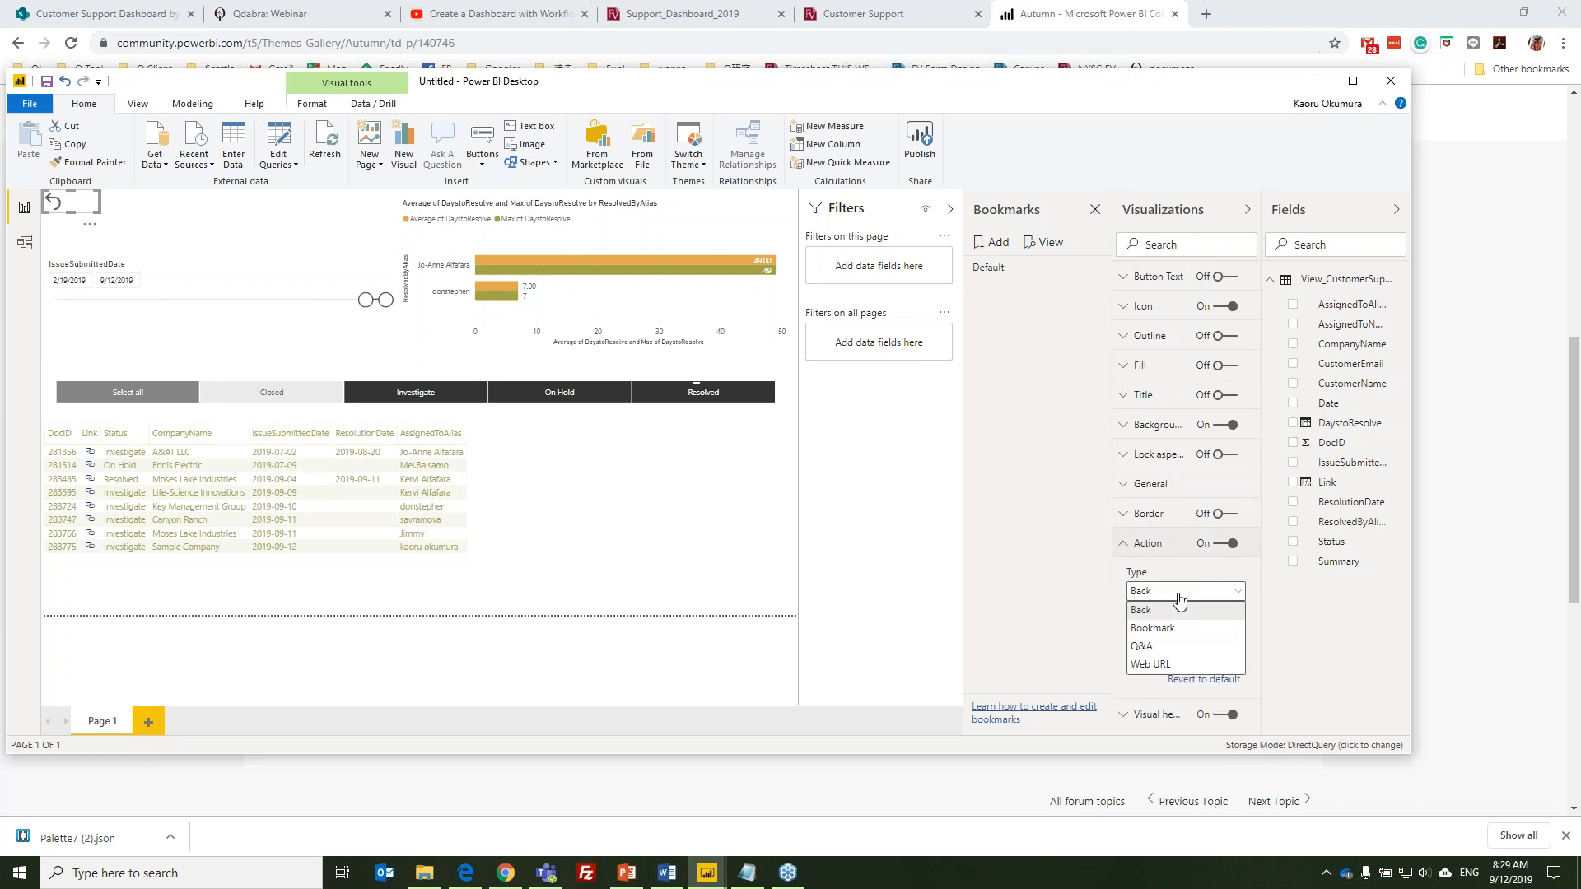
{"action": "left_click", "coordinate": [1174, 631]}
{"action": "left_click", "coordinate": [1175, 644]}
{"action": "left_click", "coordinate": [1175, 677]}
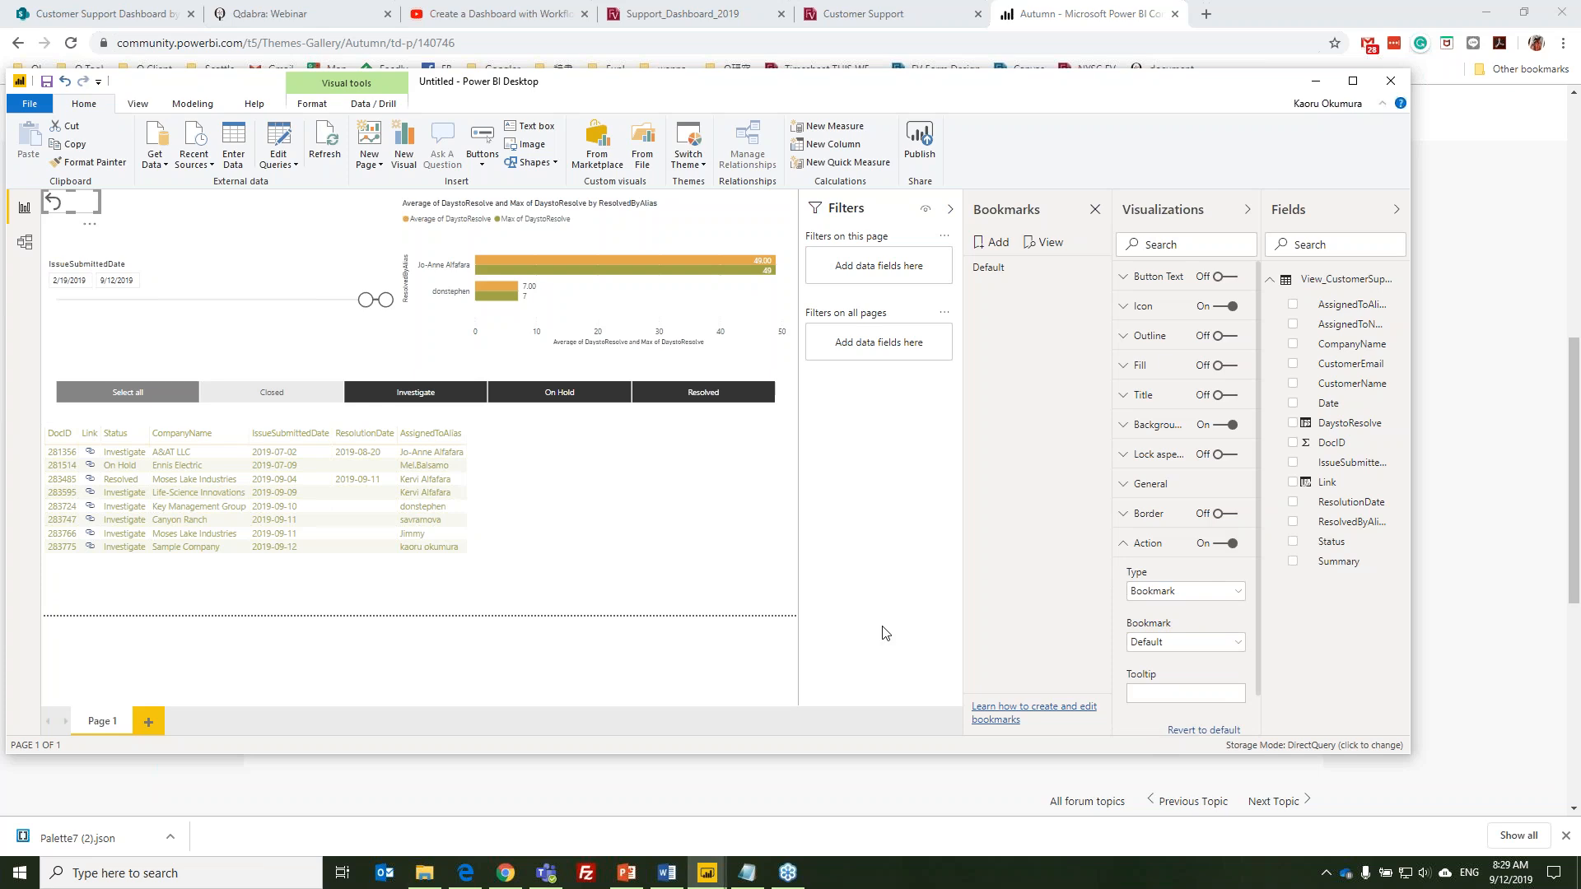
Test the Reset button by including Closed issues, selecting a table row and a chart category, and restoring the Default view
{"action": "left_click", "coordinate": [267, 391]}
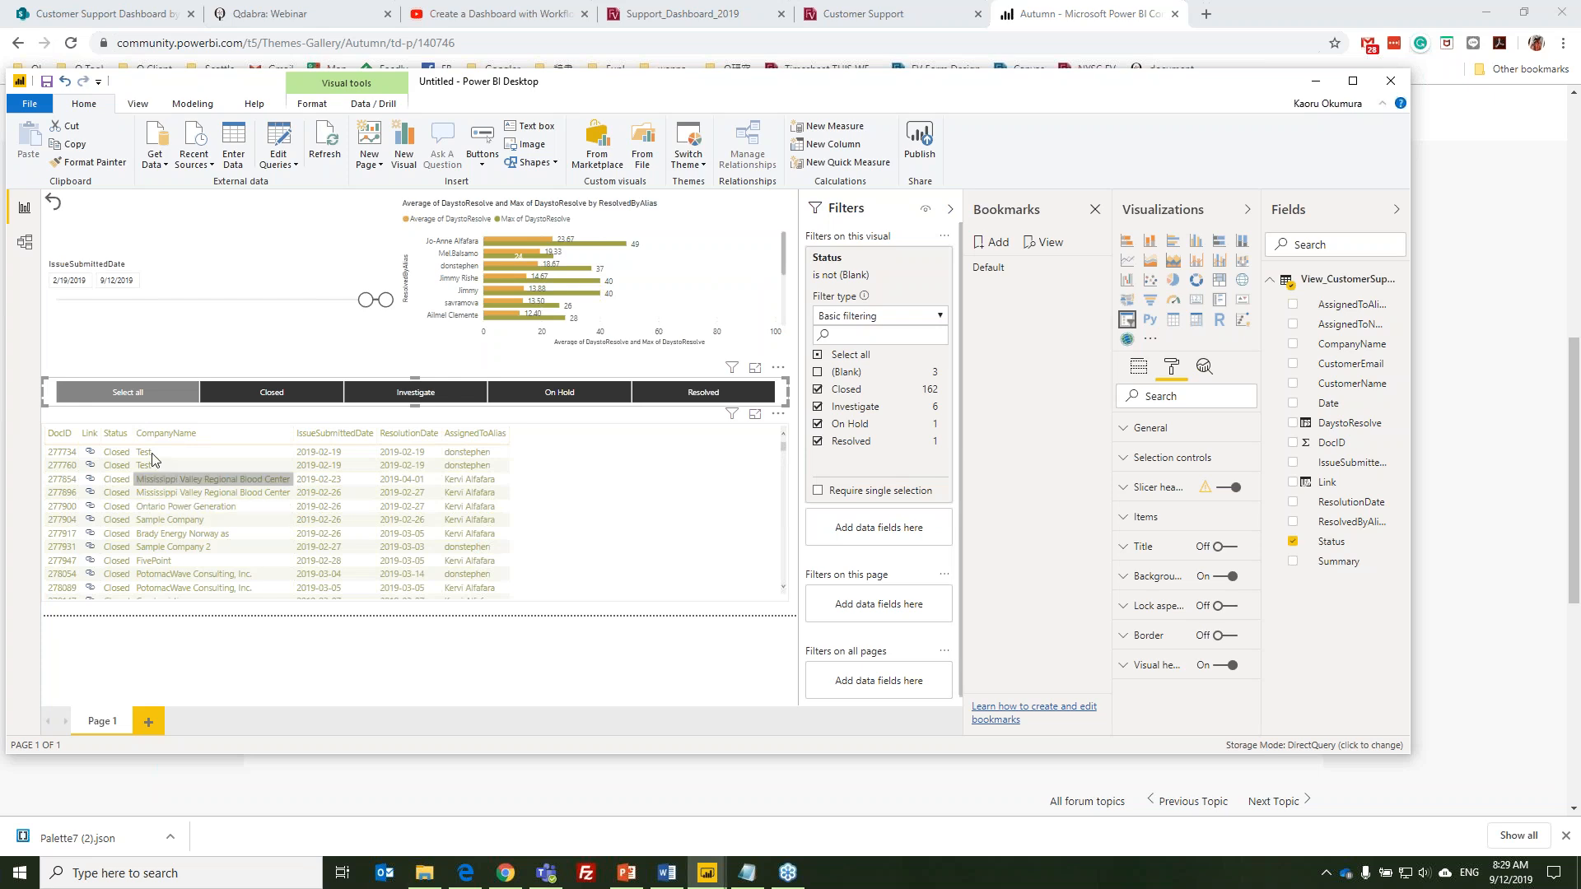
{"action": "left_click", "coordinate": [67, 508]}
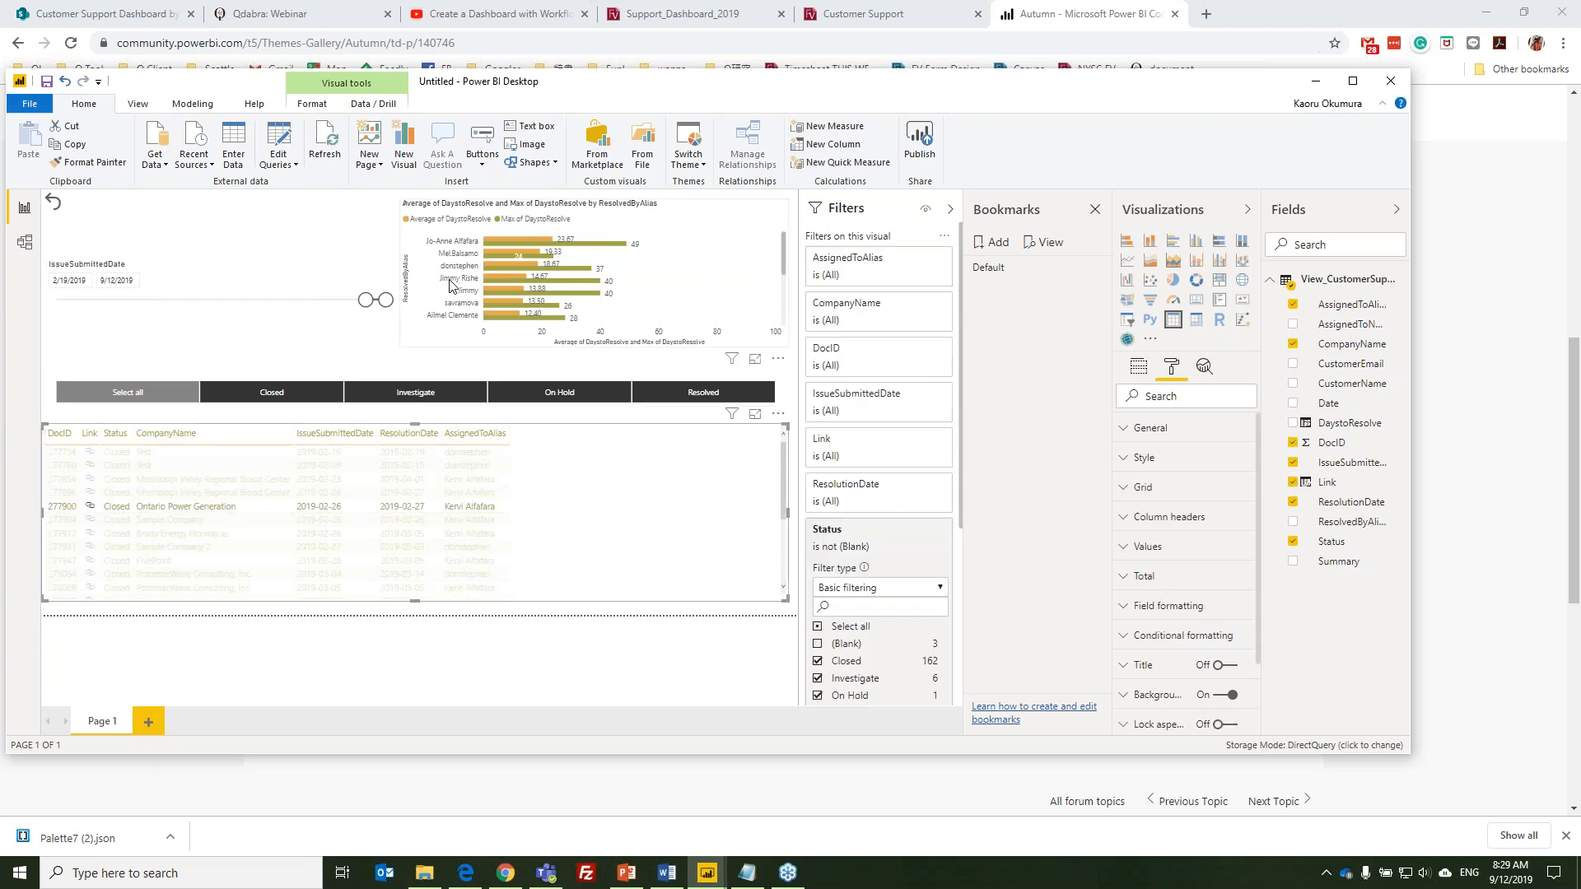
{"action": "left_click", "coordinate": [450, 283]}
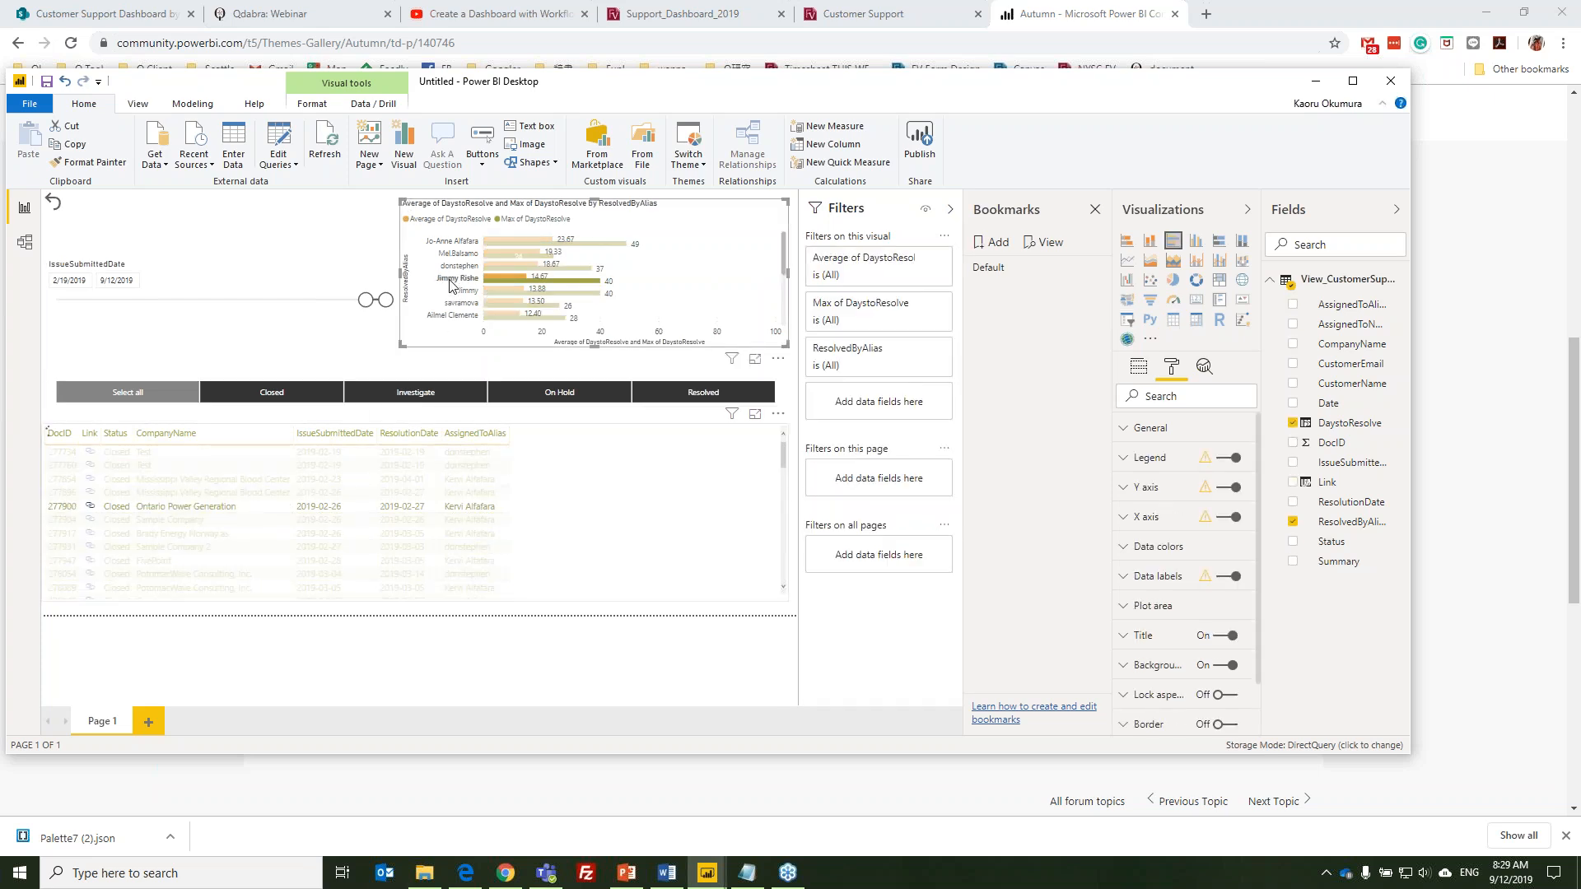
{"action": "left_click", "coordinate": [57, 216]}
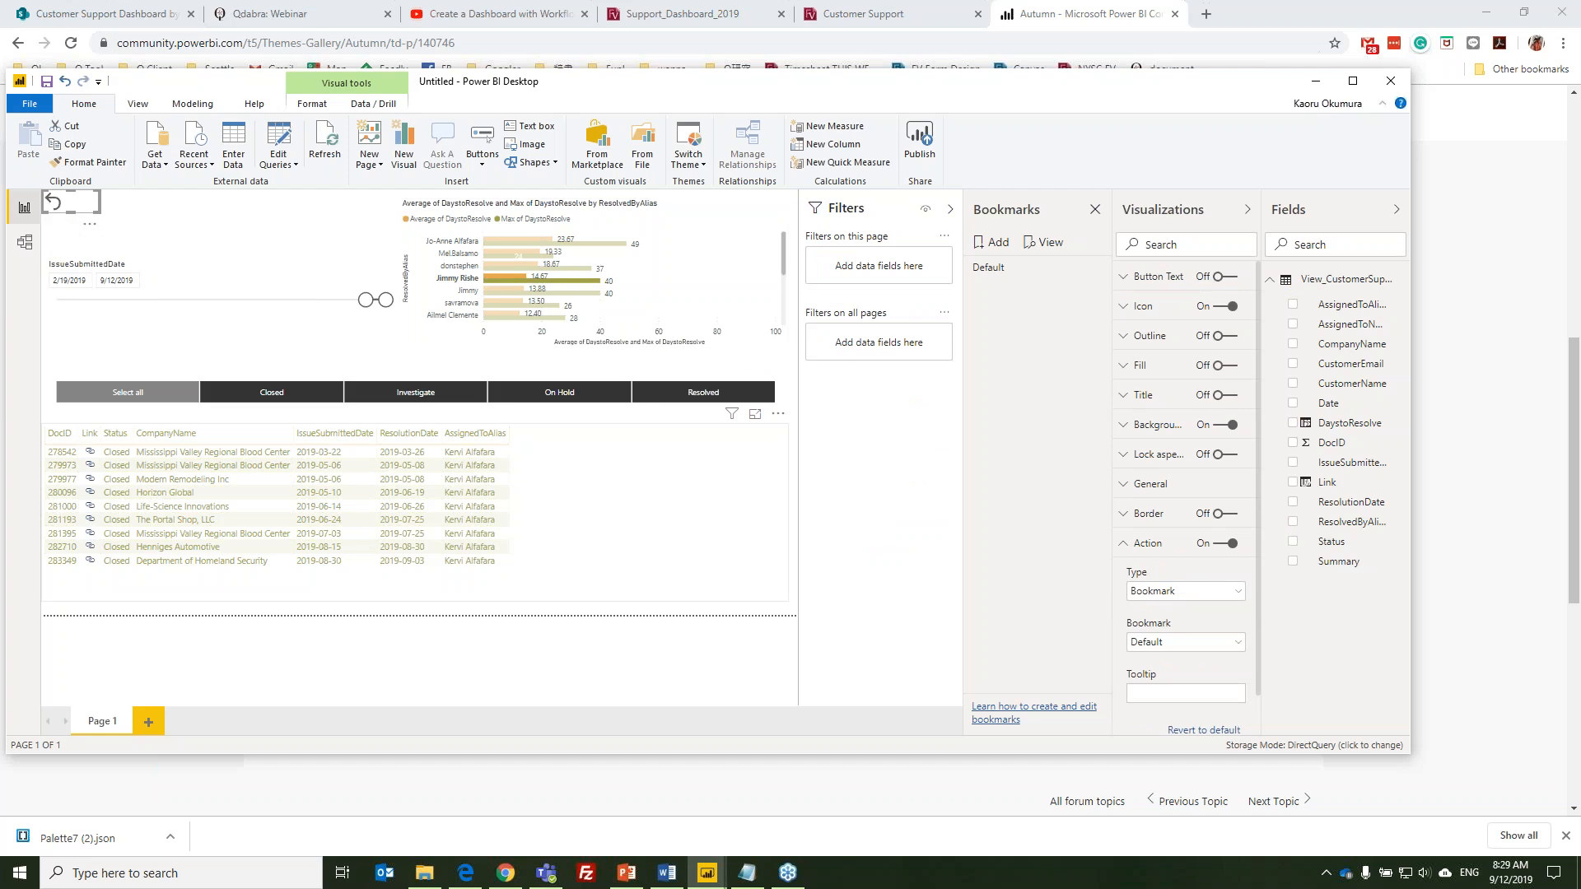
{"action": "left_click", "coordinate": [54, 209], "text": "ctrl"}
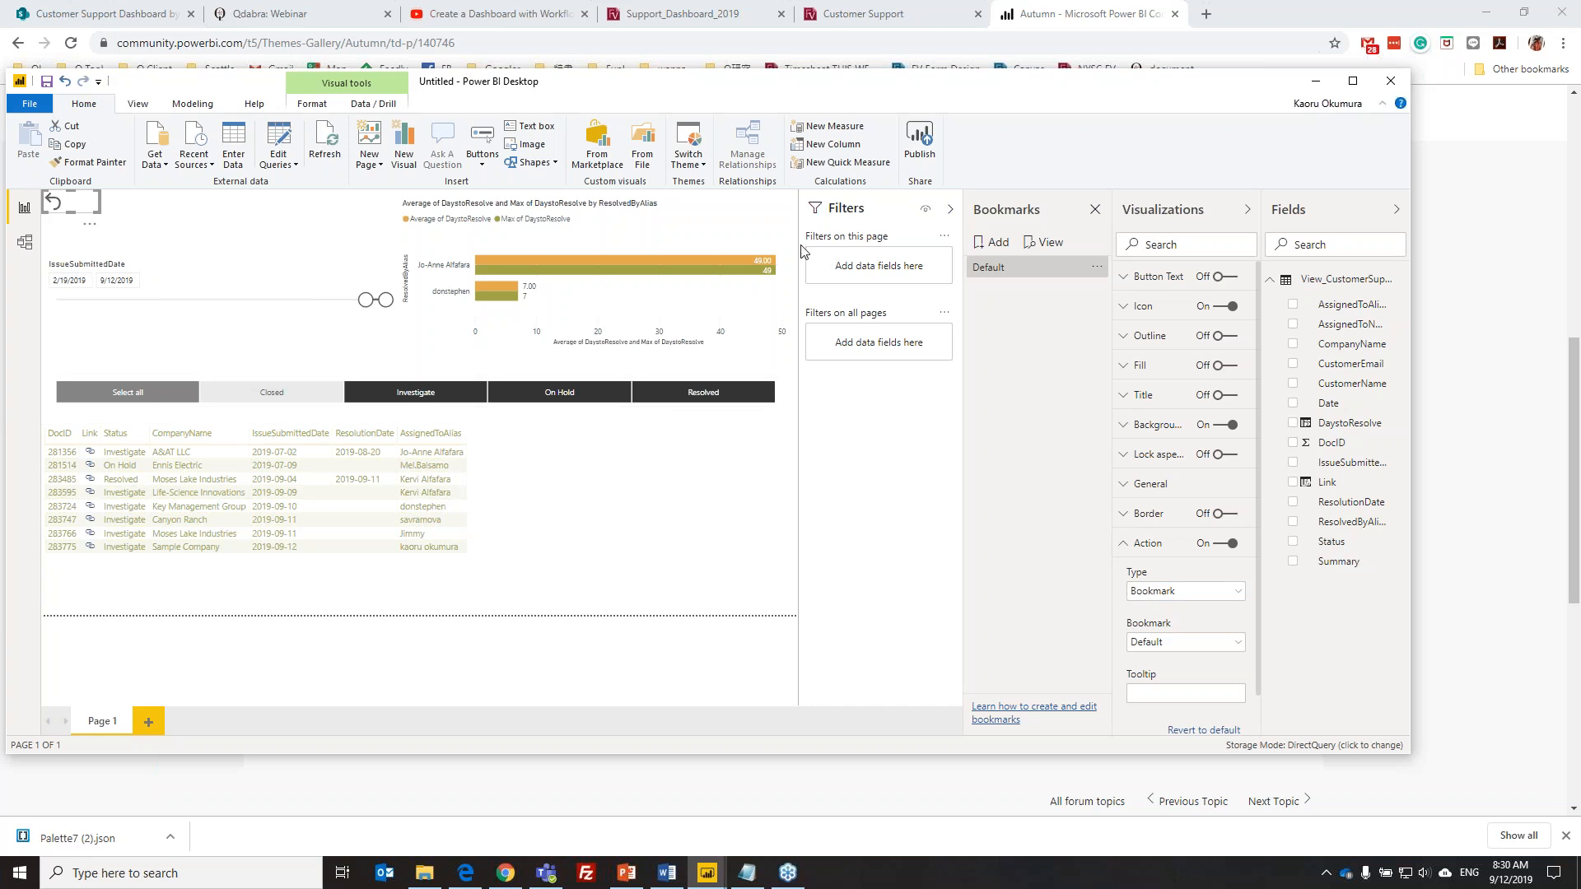
Start publishing the report and try to save it as Webinar in the Downloads folder, declining to replace the existing file
{"action": "left_click", "coordinate": [920, 141]}
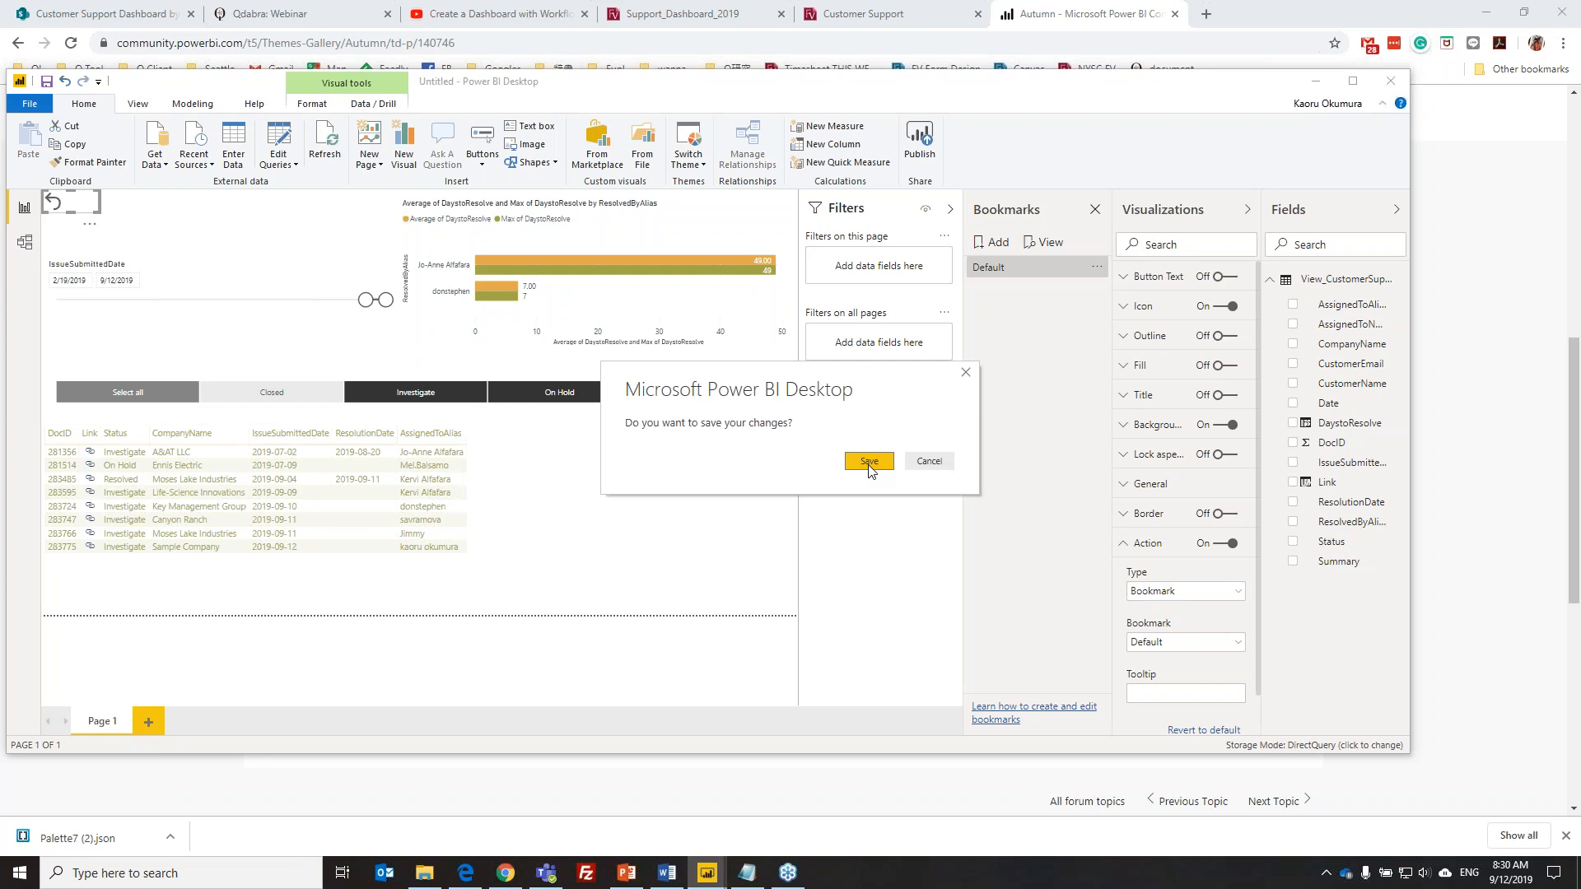
{"action": "left_click", "coordinate": [869, 466]}
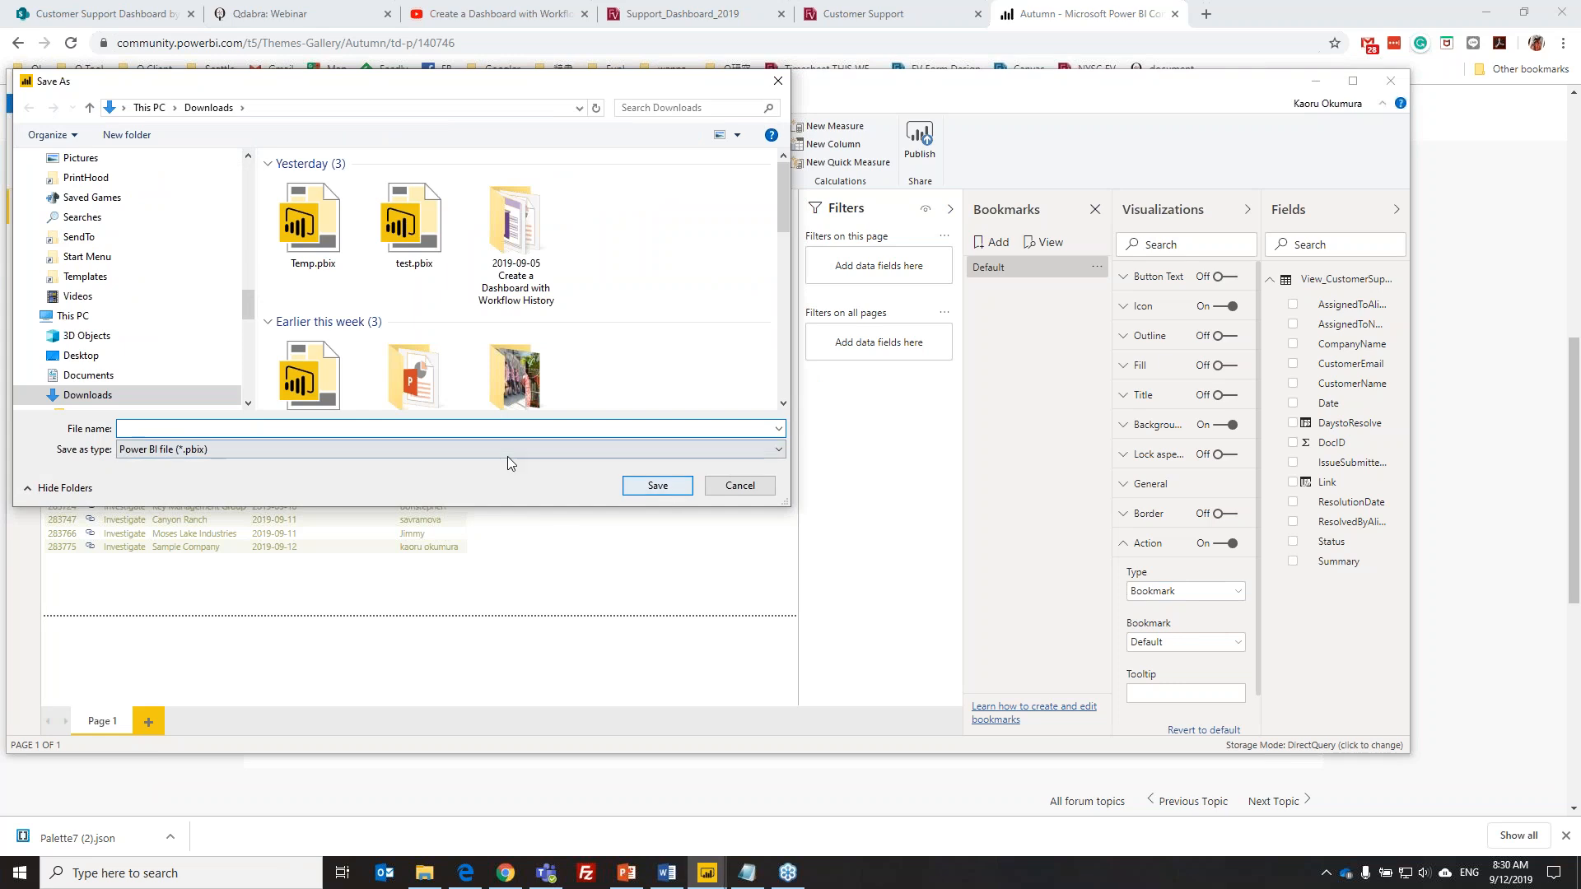
{"action": "type", "text": "test"}
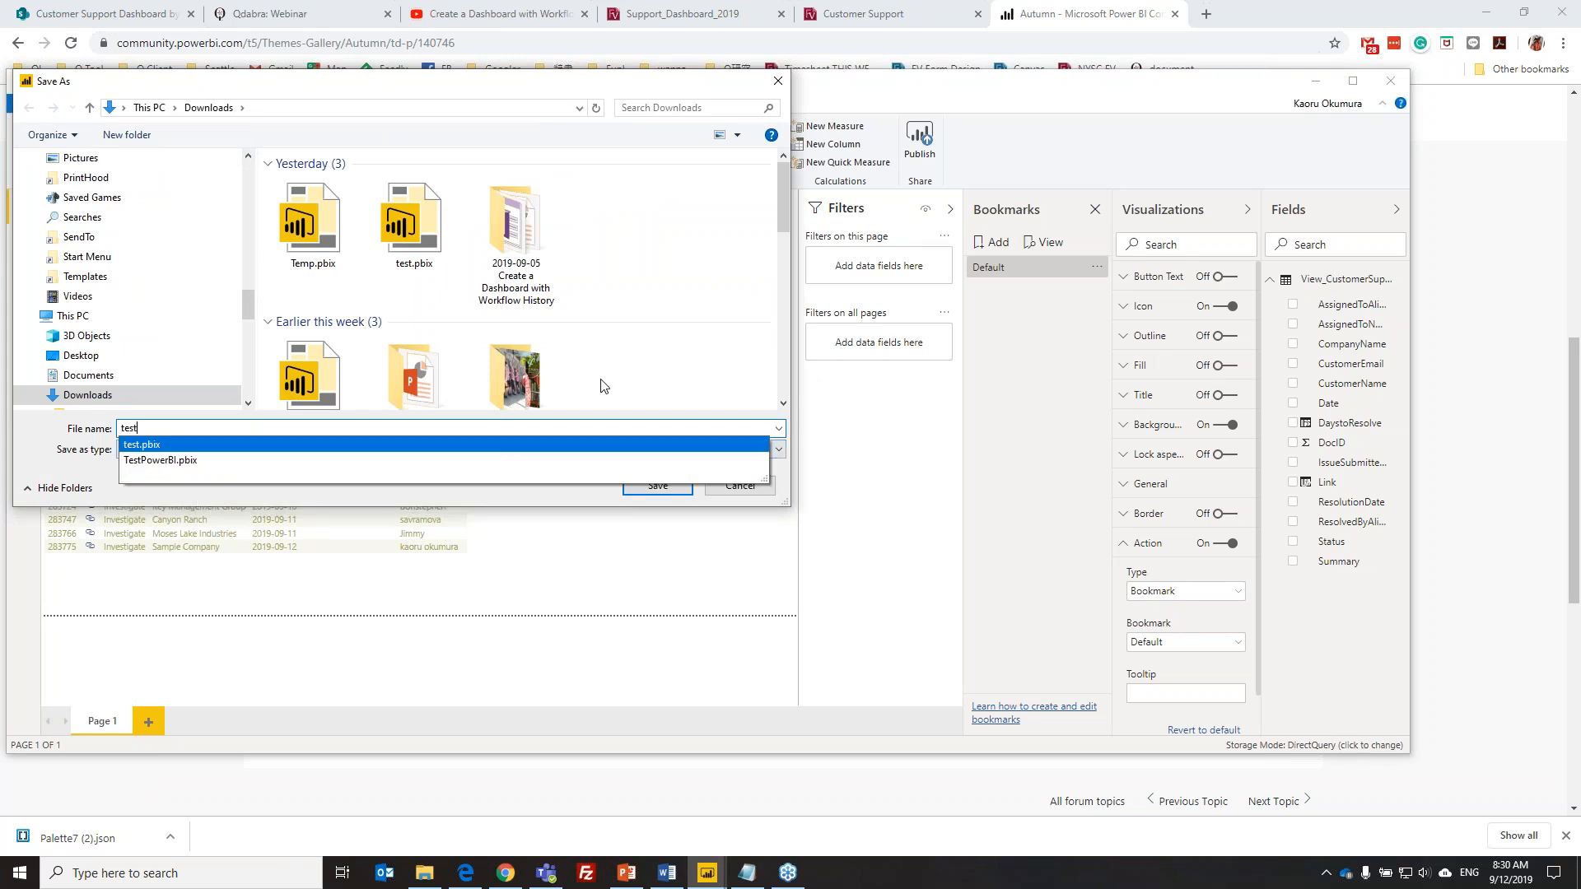
{"action": "key", "text": "BackSpace"}
{"action": "key", "text": "BackSpace"}
{"action": "key", "text": "BackSpace"}
{"action": "key", "text": "BackSpace"}
{"action": "type", "text": "Webina"}
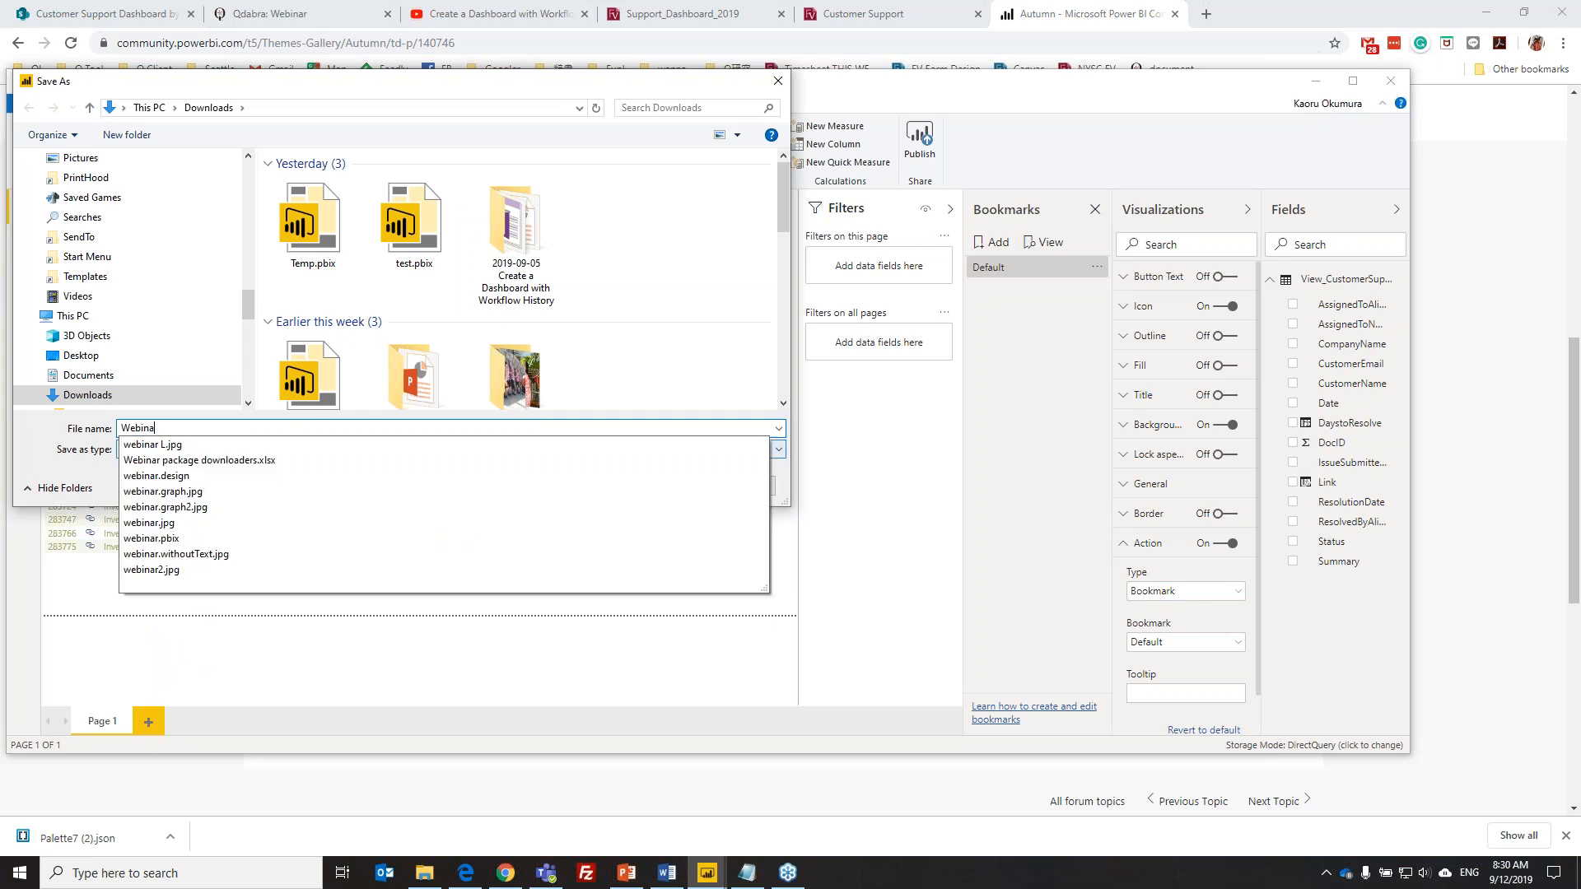
{"action": "type", "text": "r"}
{"action": "key", "text": "Return"}
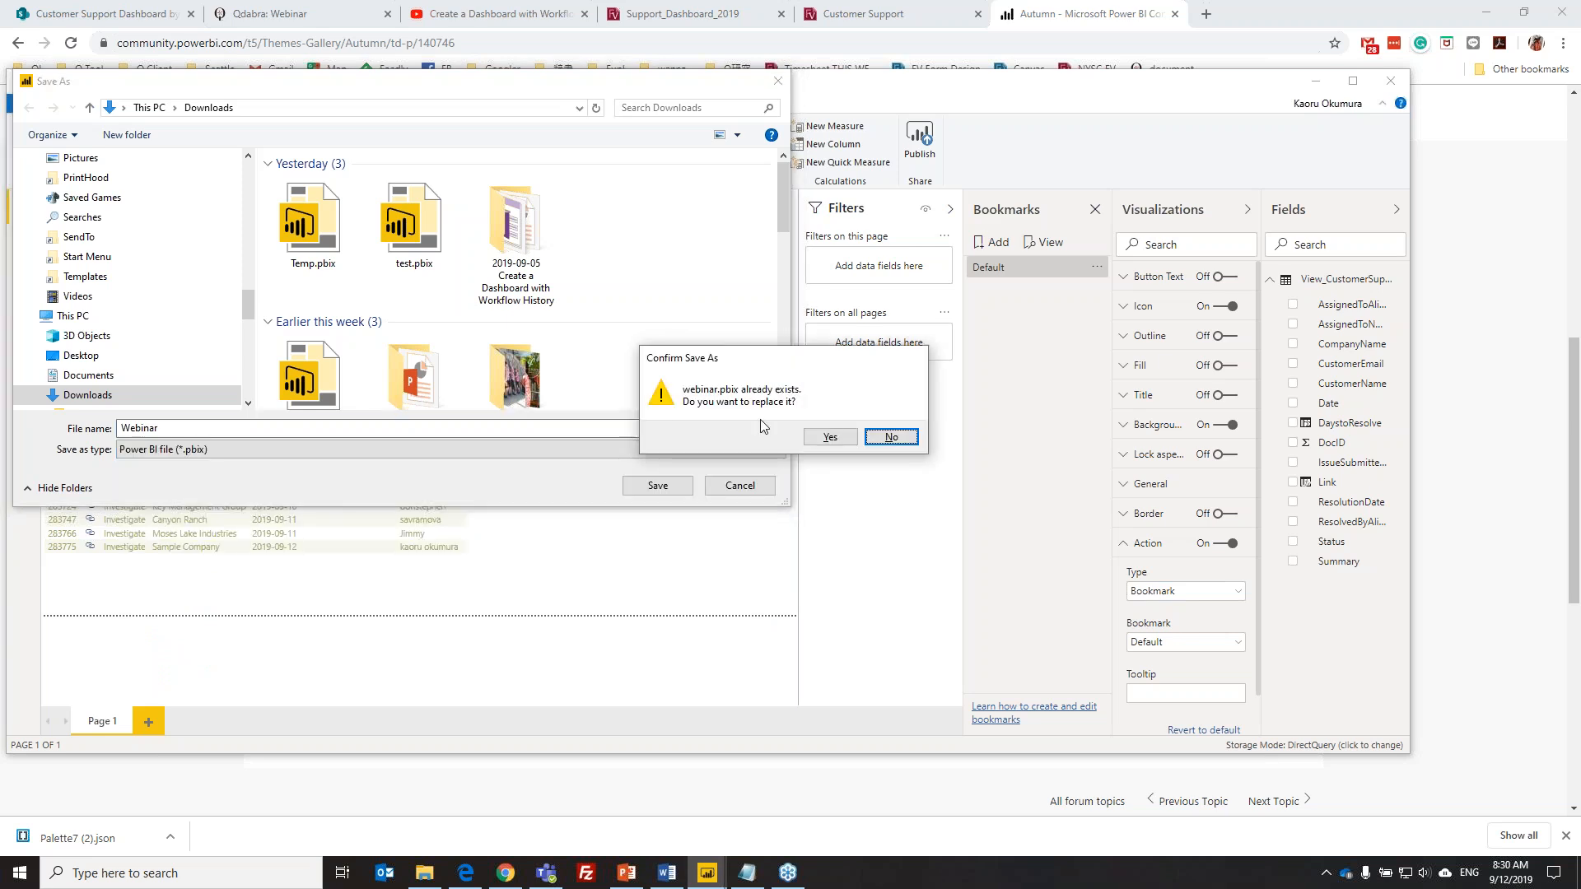
{"action": "left_click", "coordinate": [871, 437]}
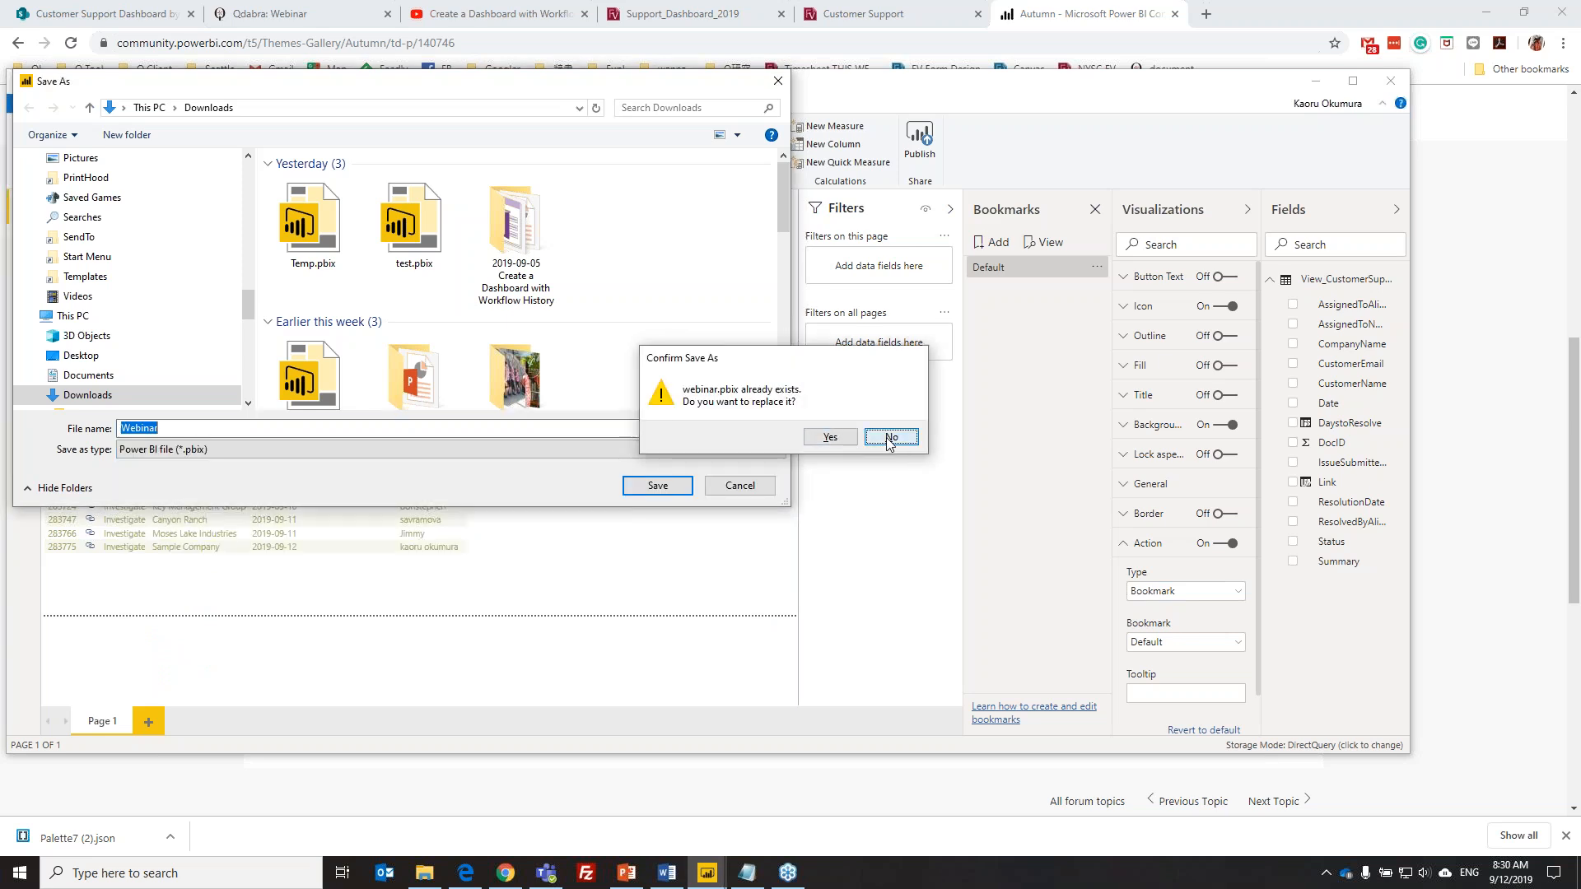
Save the report as Webinar 2019-09 and publish it to the Qdabra Internal Share workspace
{"action": "left_click", "coordinate": [197, 430]}
{"action": "type", "text": "2019-0"}
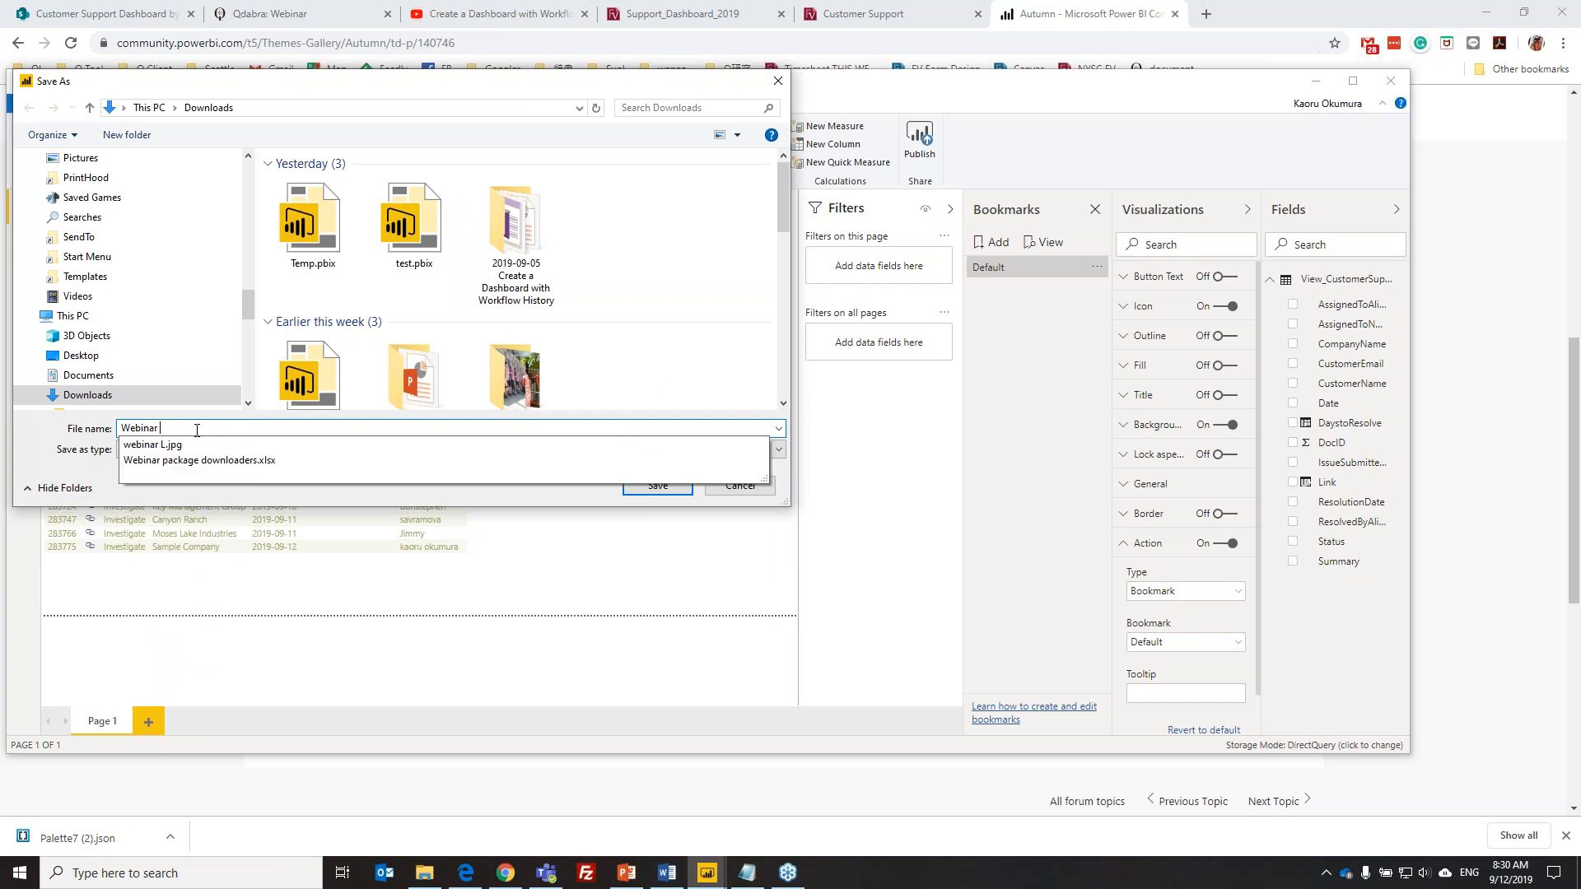
{"action": "type", "text": "9"}
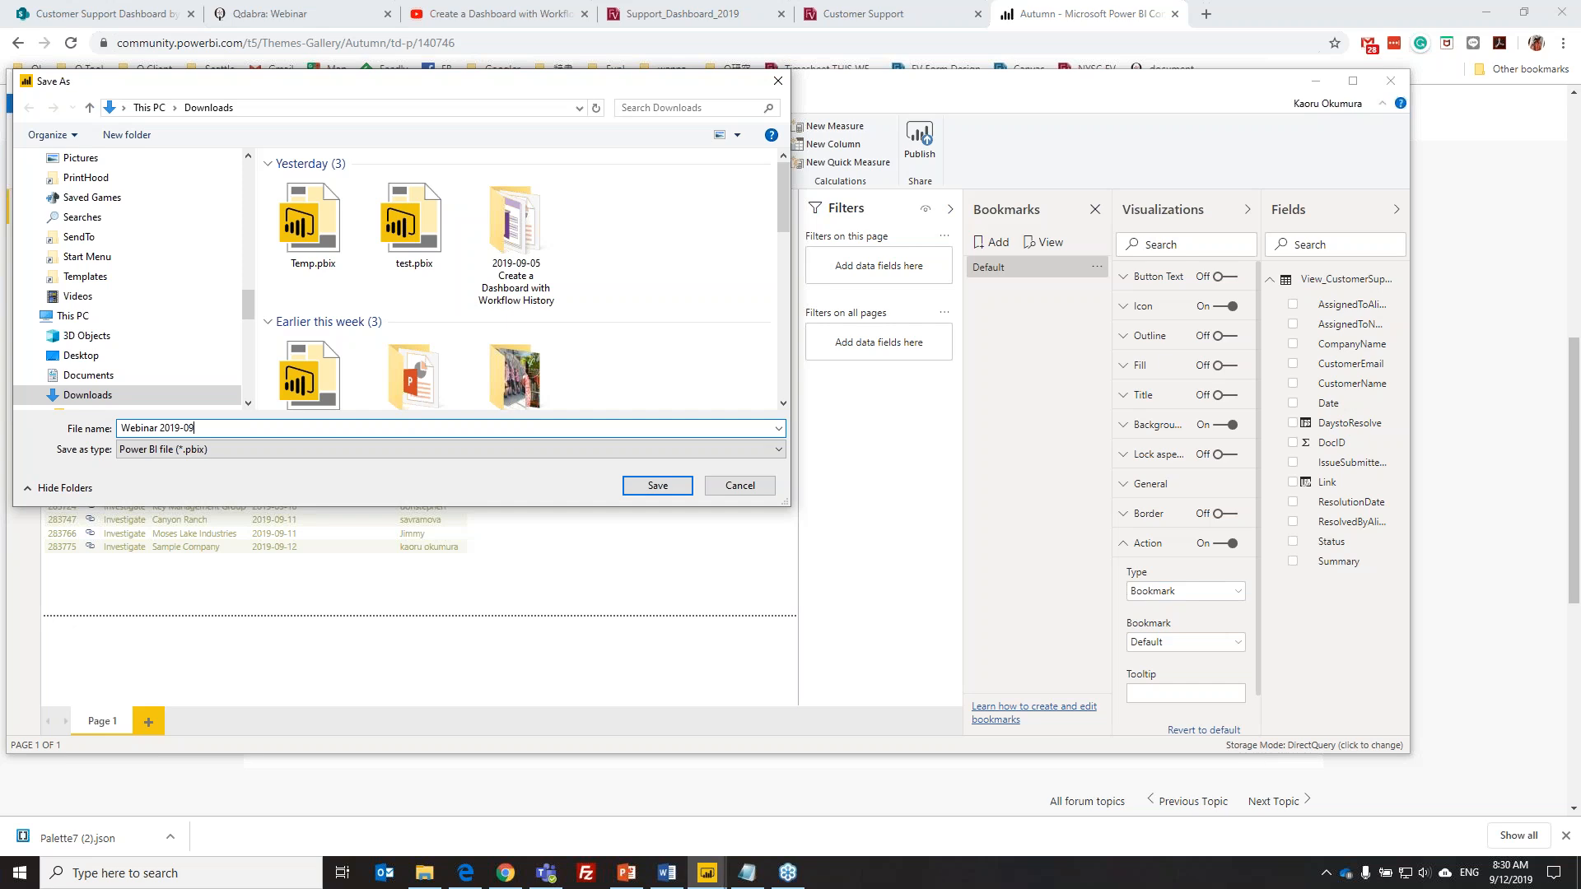
{"action": "key", "text": "Return"}
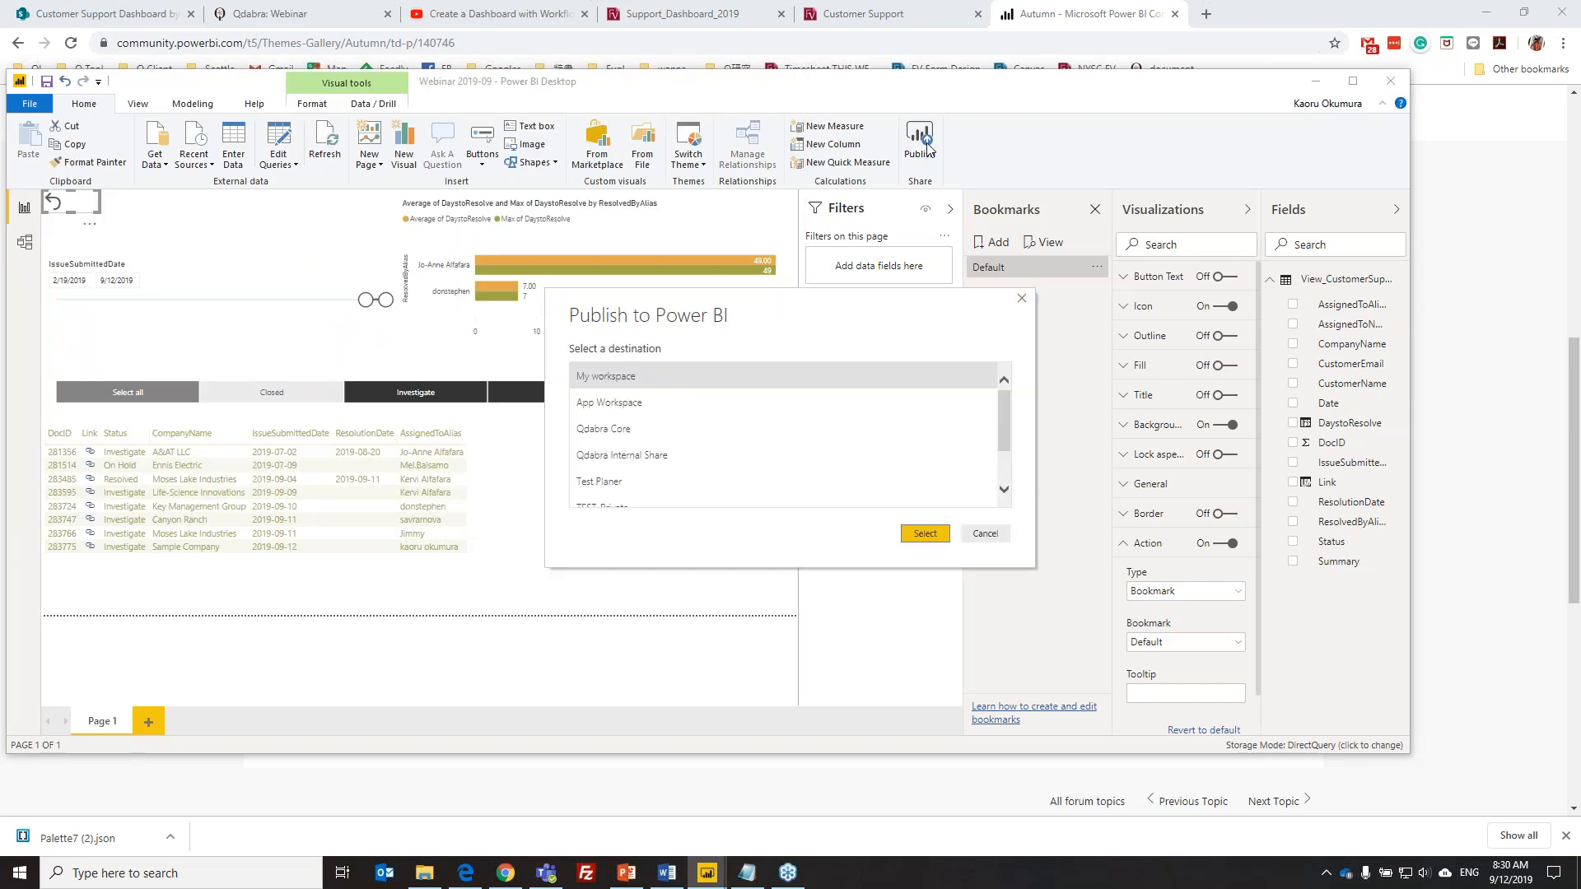
{"action": "scroll", "coordinate": [1005, 425], "scroll_direction": "down", "scroll_amount": 2}
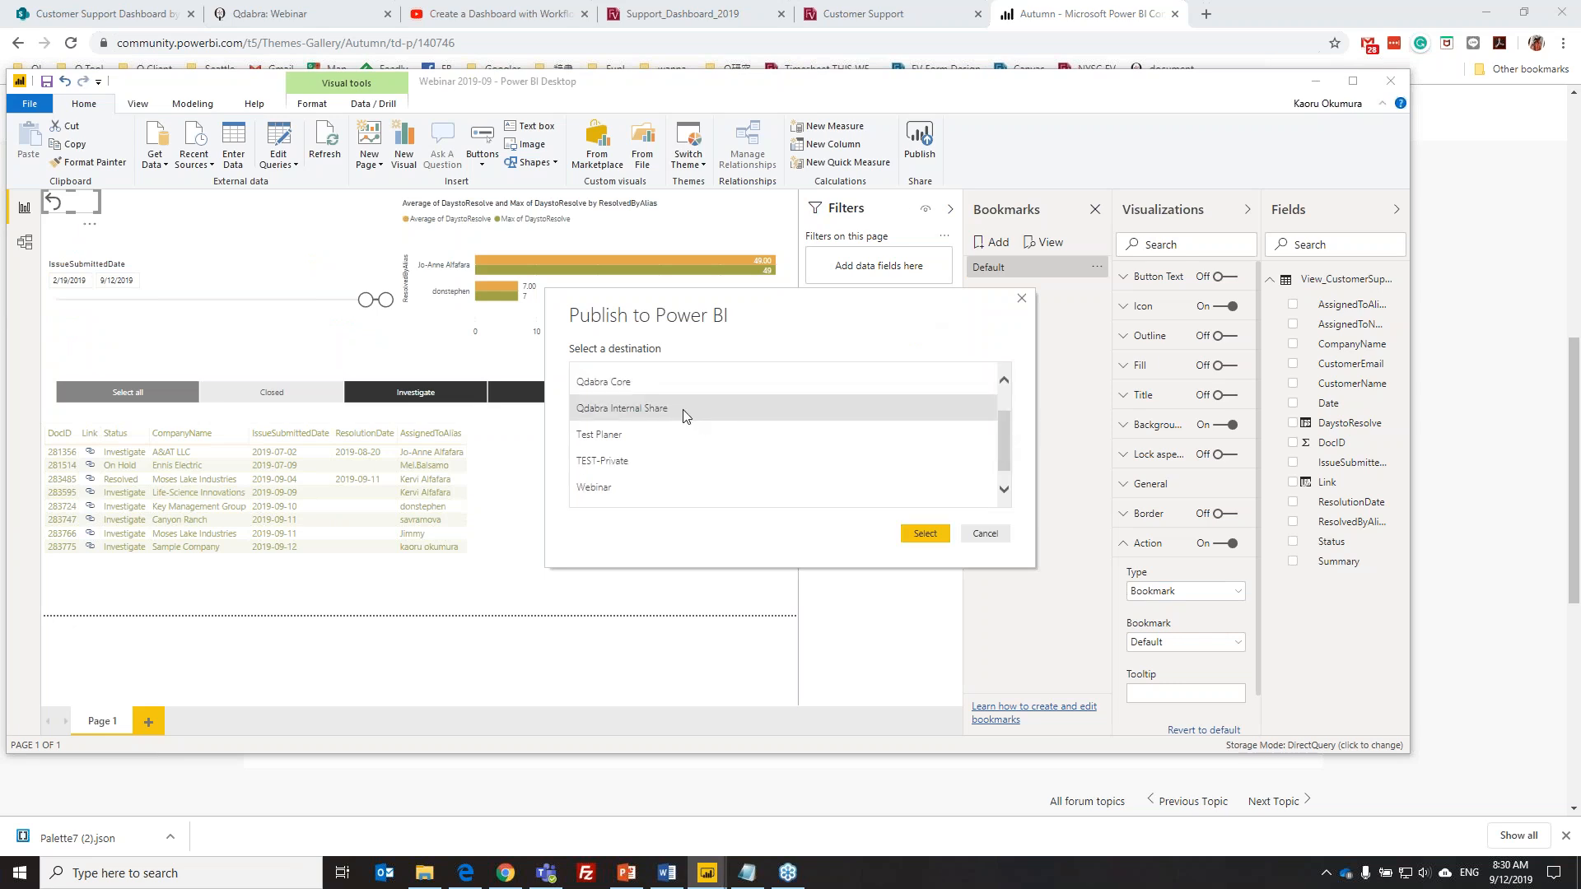
{"action": "left_click", "coordinate": [923, 534]}
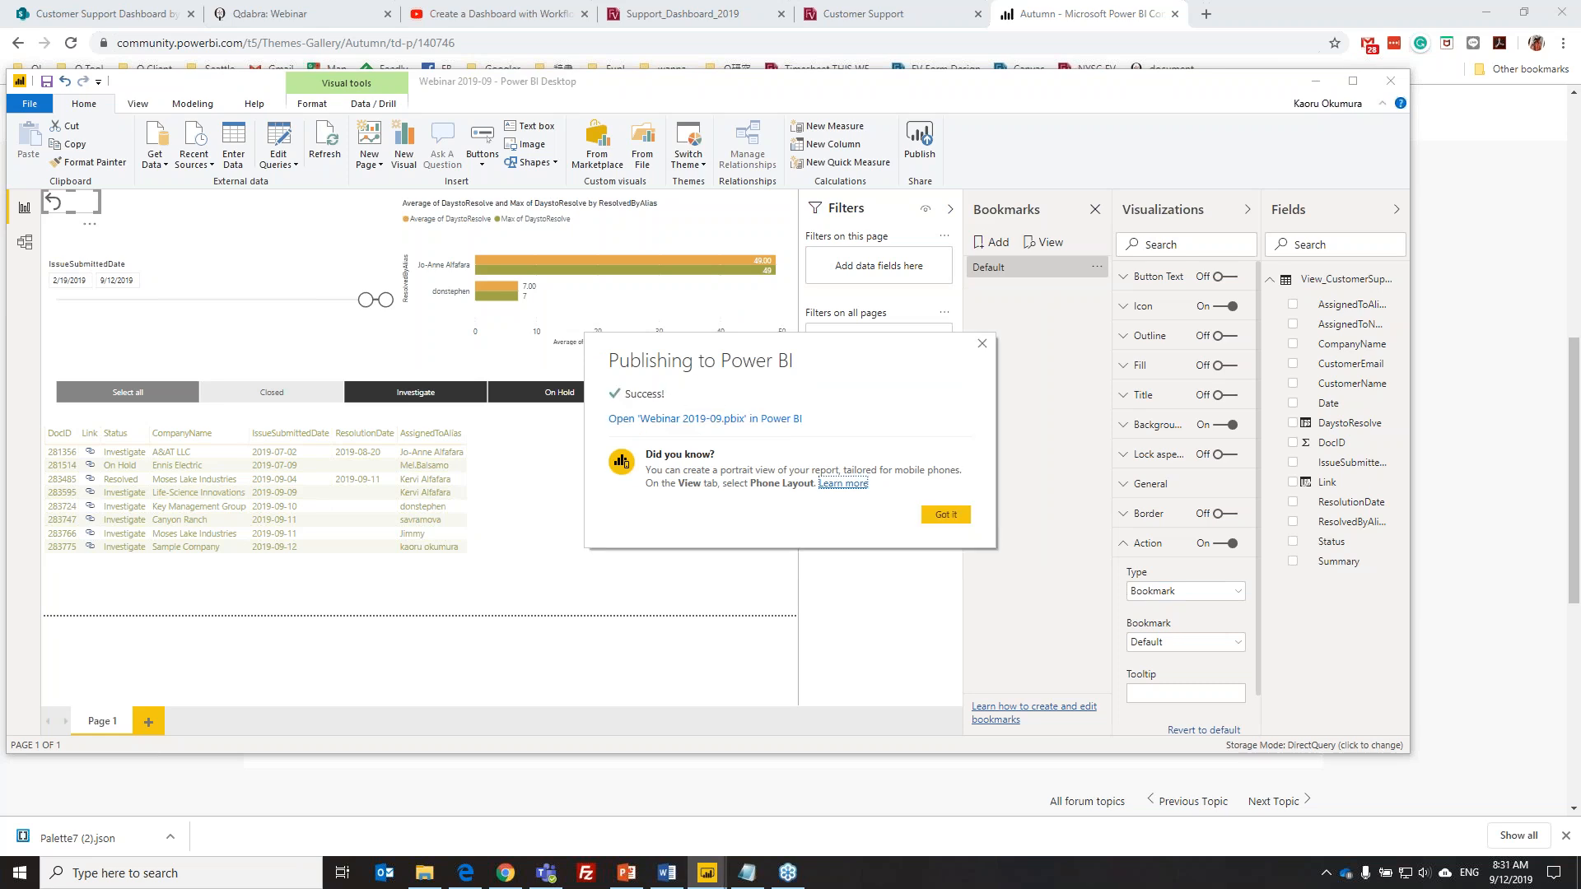
Switch to the browser, open the bookmarked Power BI service in a new tab, and go to the Qdabra Internal Share workspace
{"action": "left_click", "coordinate": [1268, 20]}
{"action": "left_click", "coordinate": [1206, 14]}
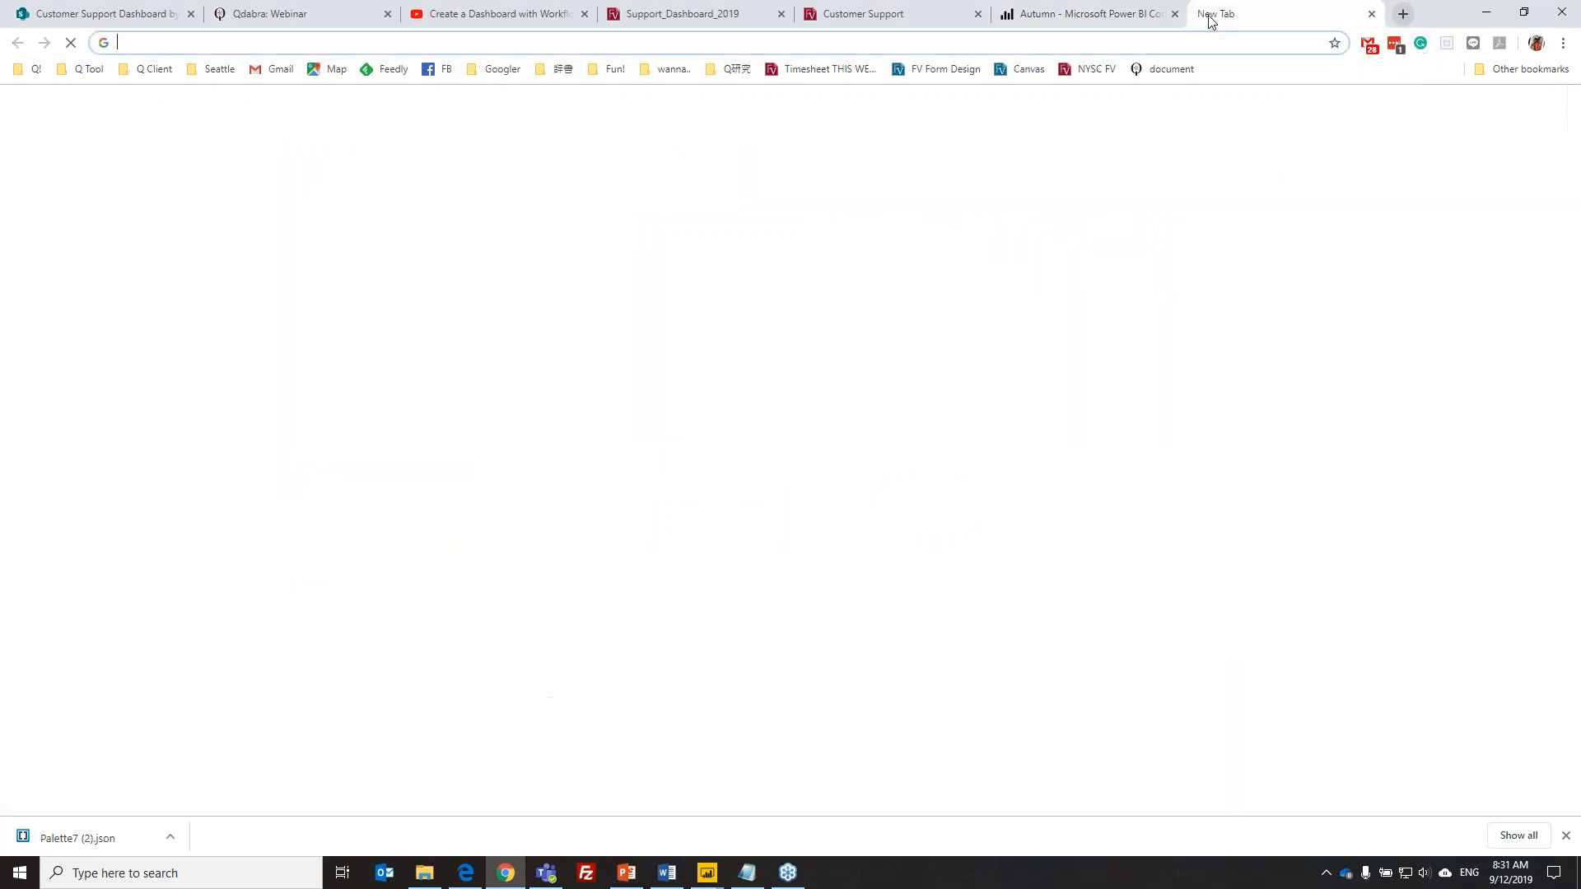
{"action": "left_click", "coordinate": [31, 69]}
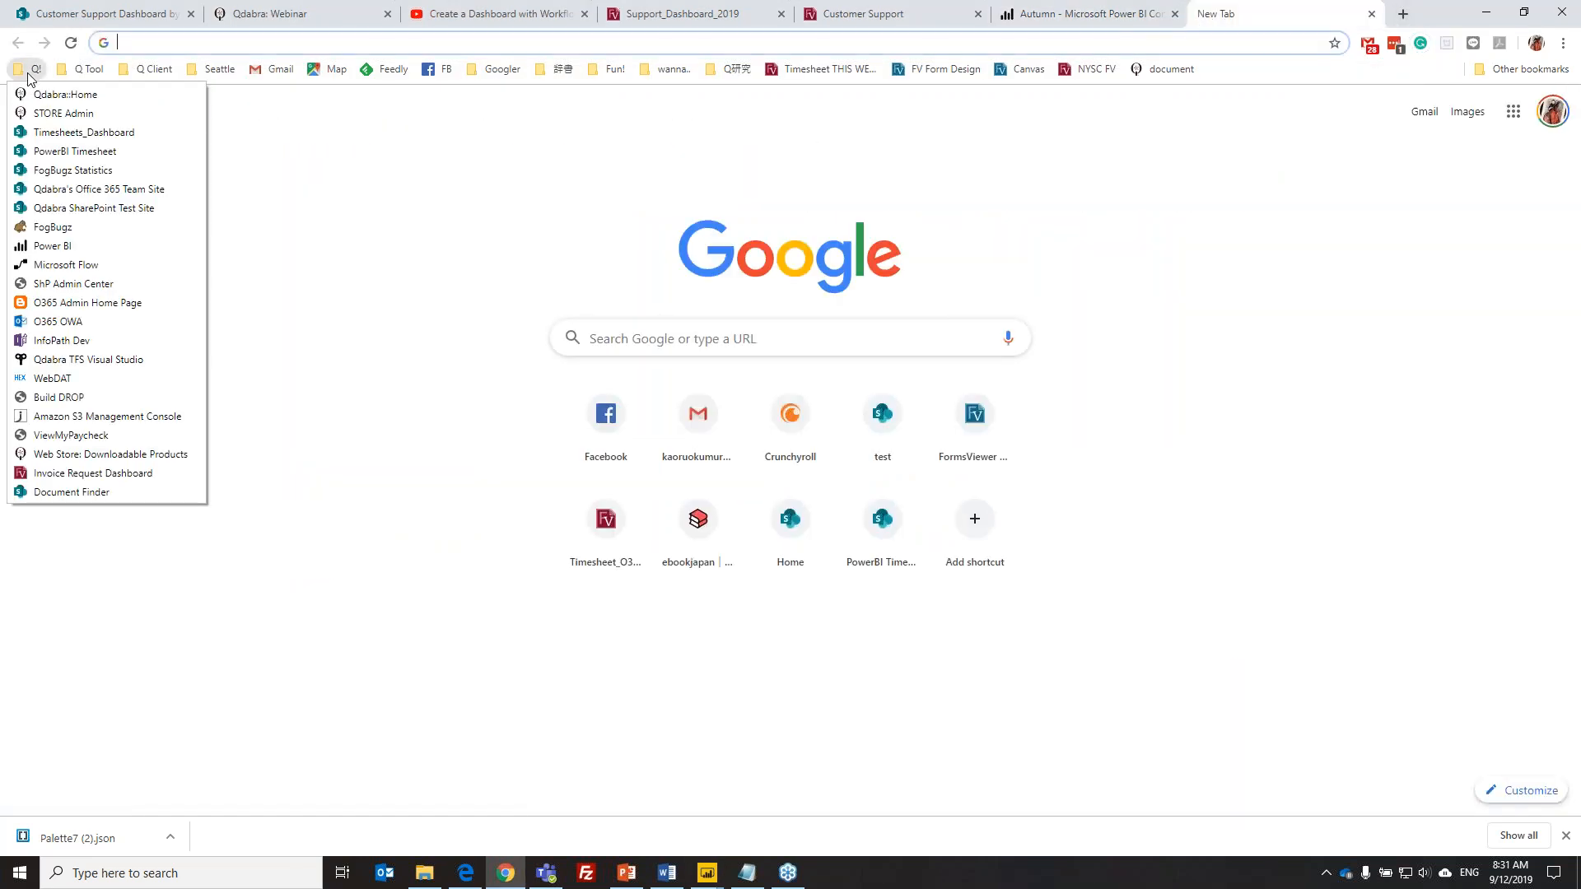
{"action": "left_click", "coordinate": [45, 245]}
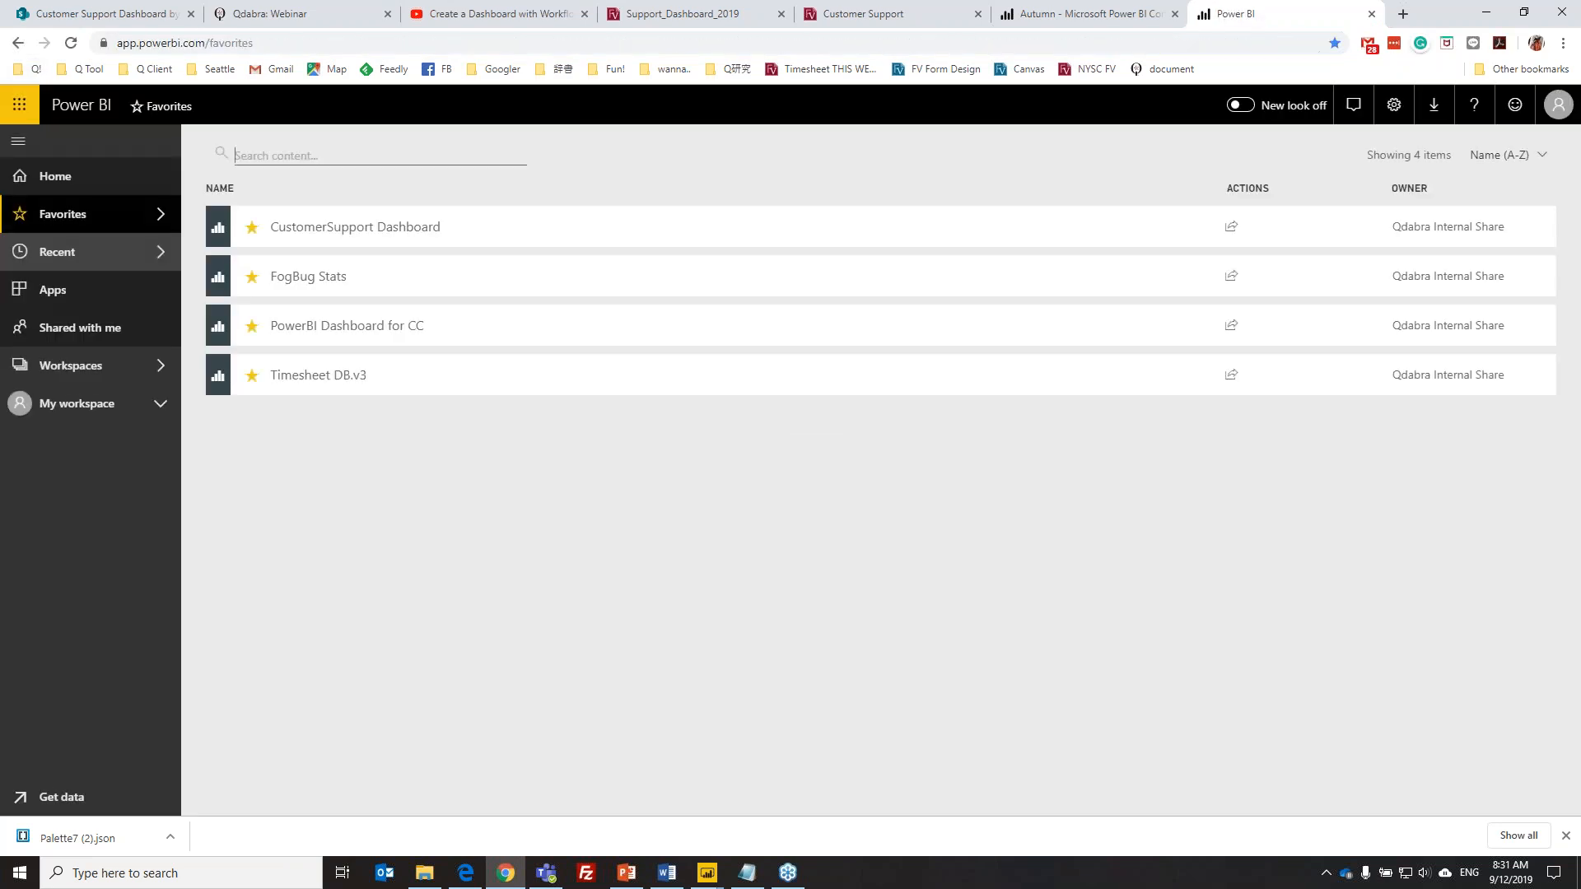
{"action": "right_click", "coordinate": [70, 360]}
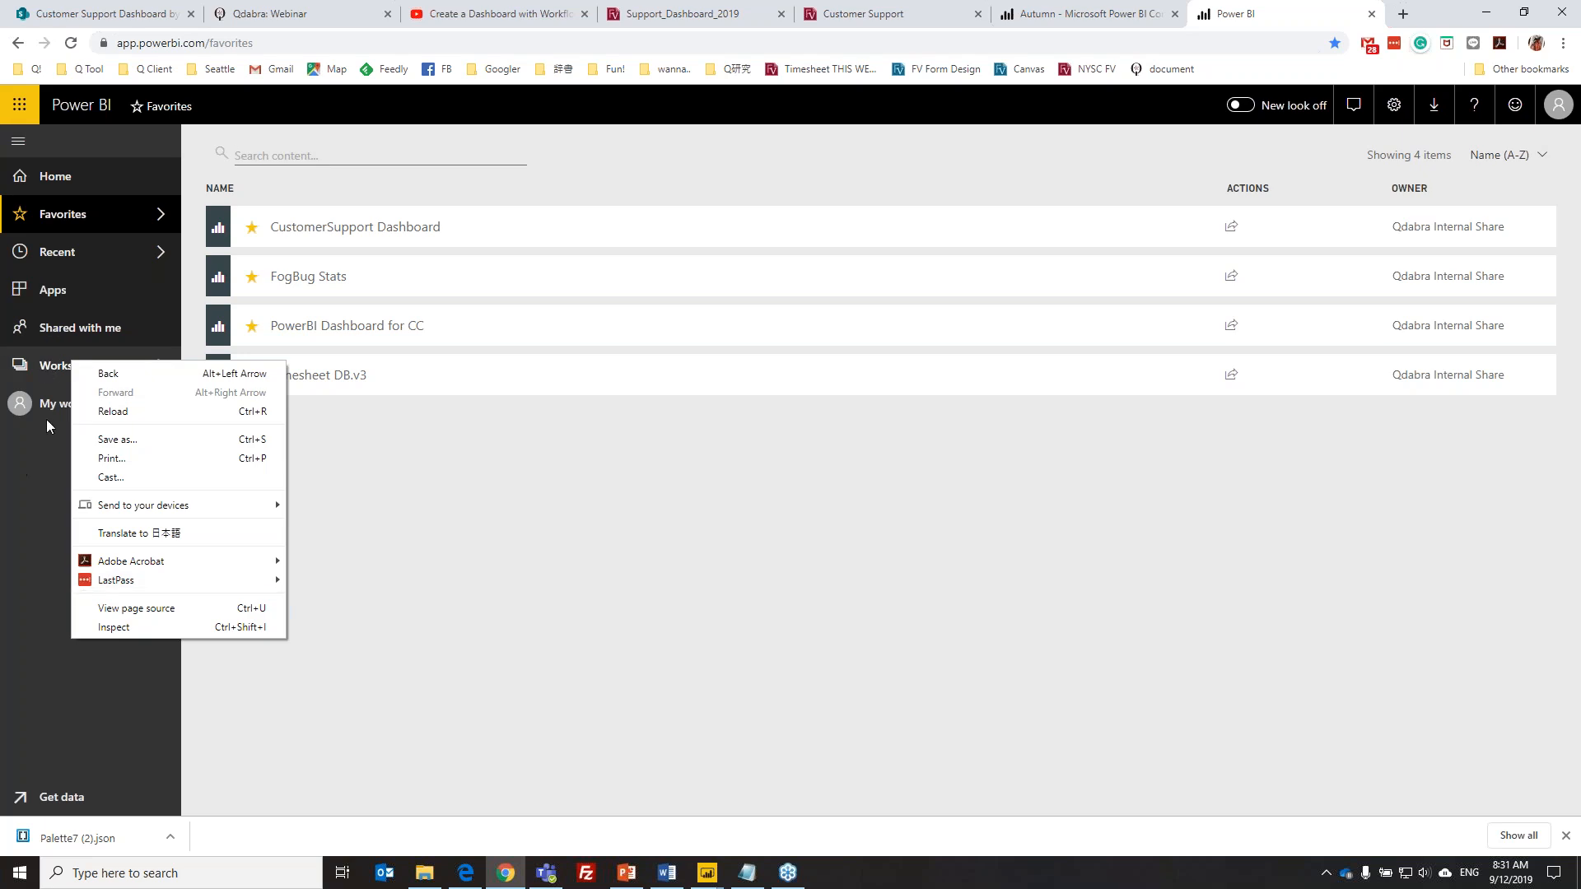
{"action": "left_click", "coordinate": [55, 372]}
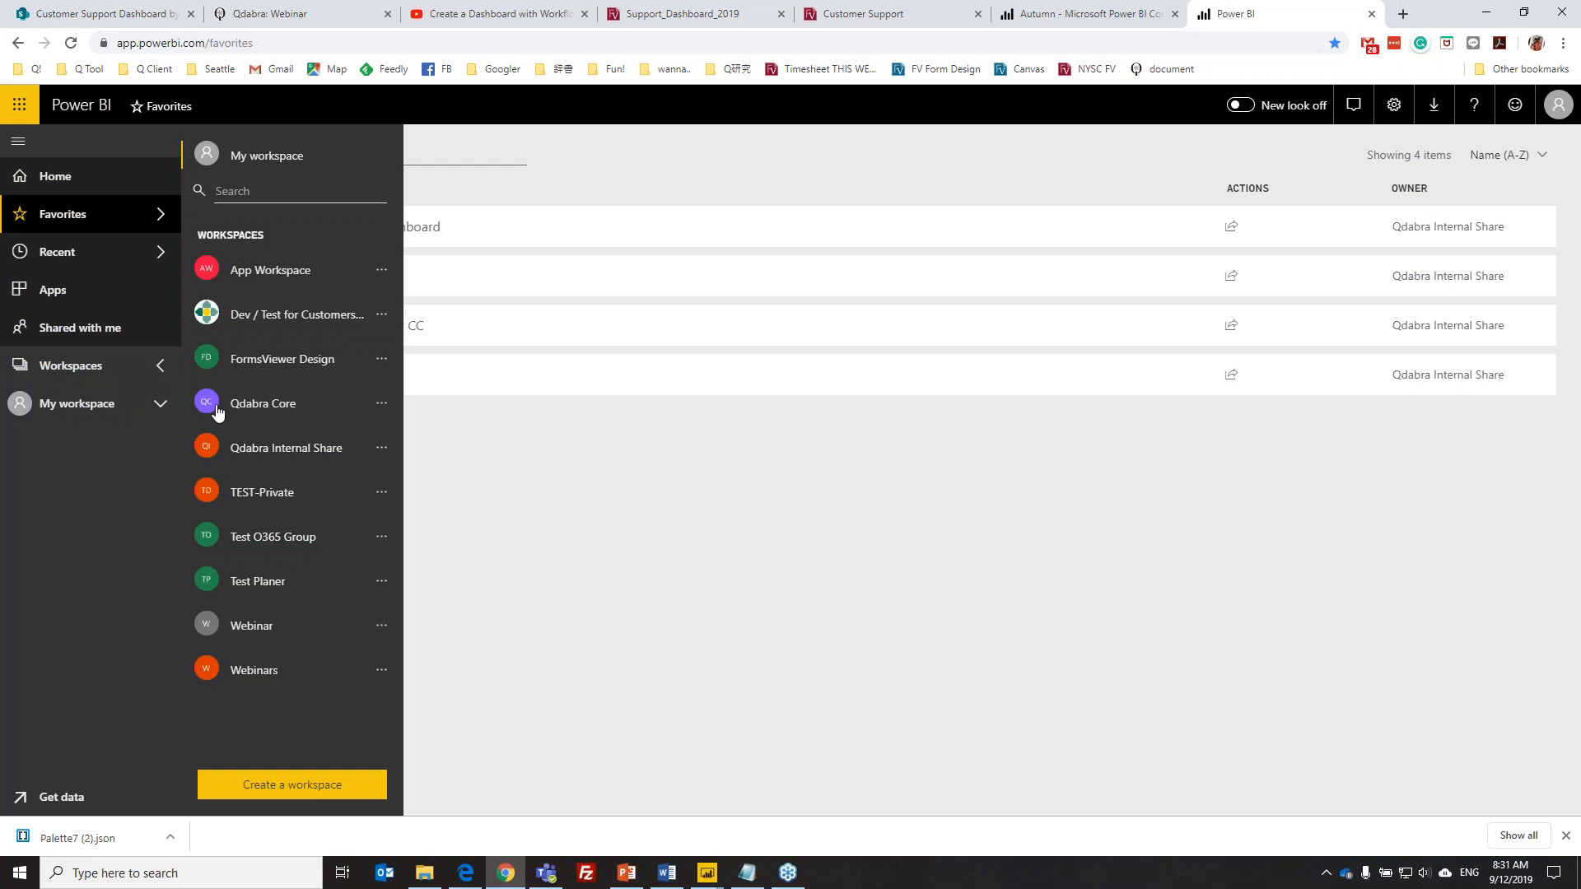
{"action": "left_click", "coordinate": [263, 450]}
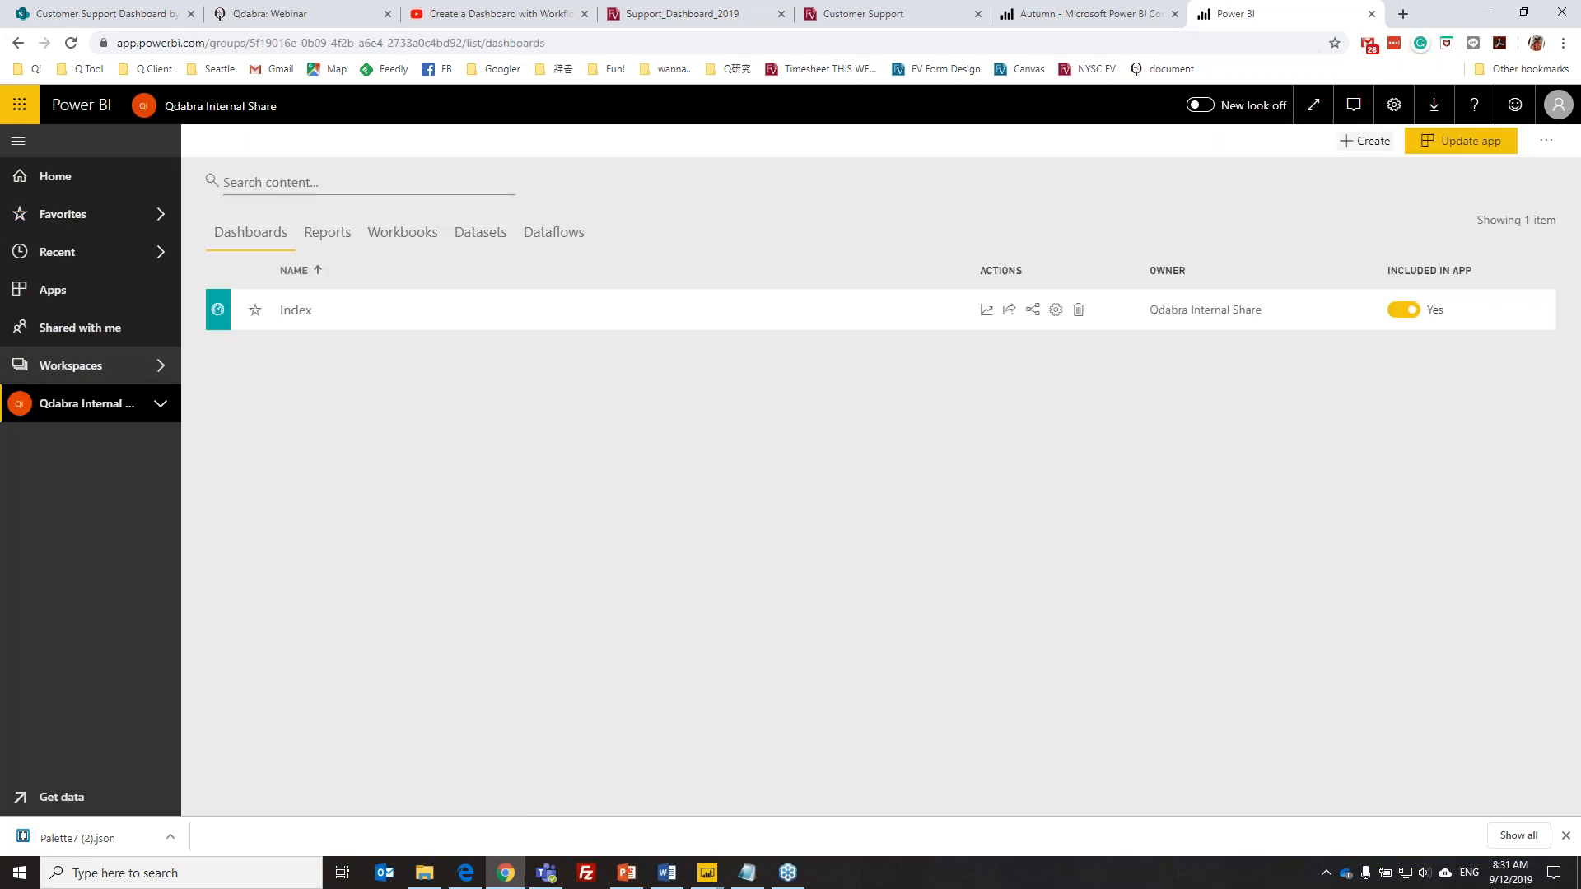
Open the published Webinar 2019-09 report from the workspace's reports
{"action": "left_click", "coordinate": [327, 234]}
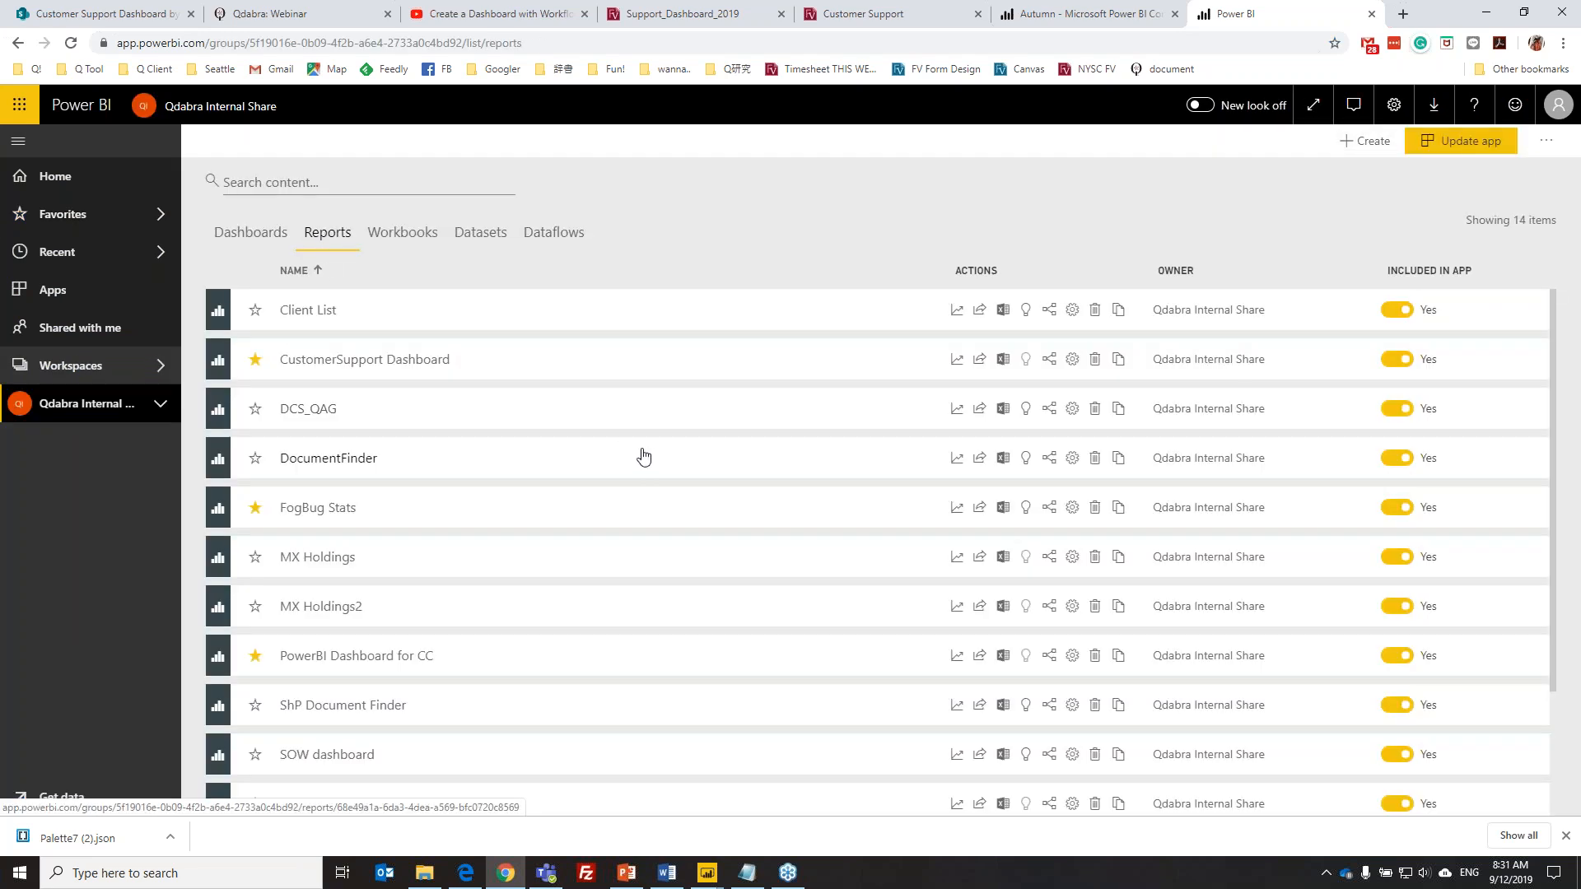
{"action": "scroll", "coordinate": [644, 457], "scroll_direction": "down", "scroll_amount": 1}
{"action": "scroll", "coordinate": [644, 457], "scroll_direction": "down", "scroll_amount": 1}
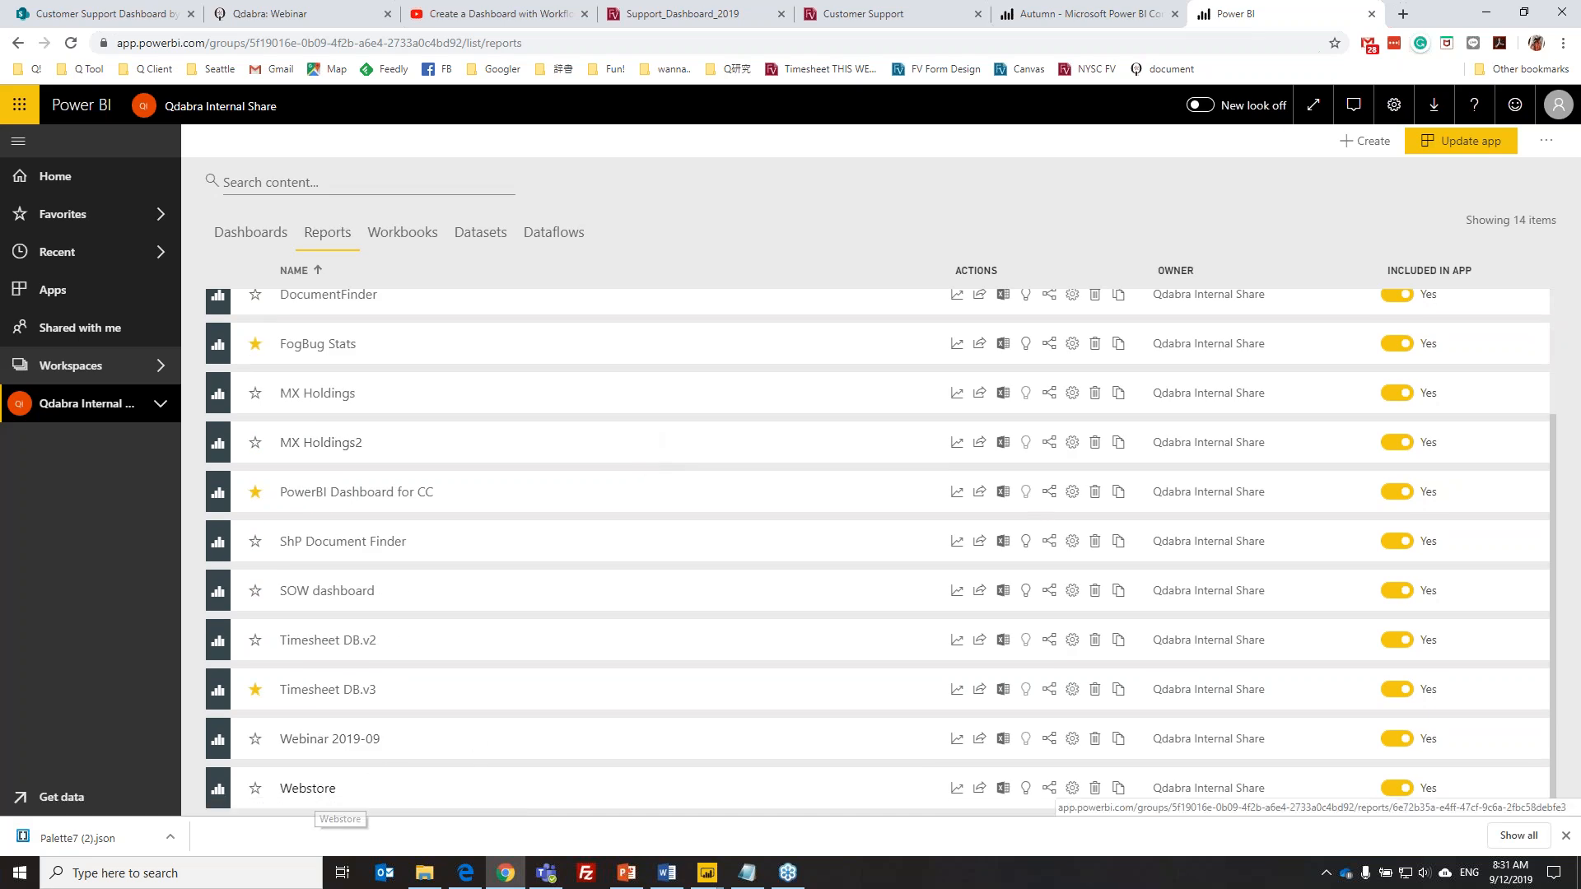
{"action": "left_click", "coordinate": [321, 792]}
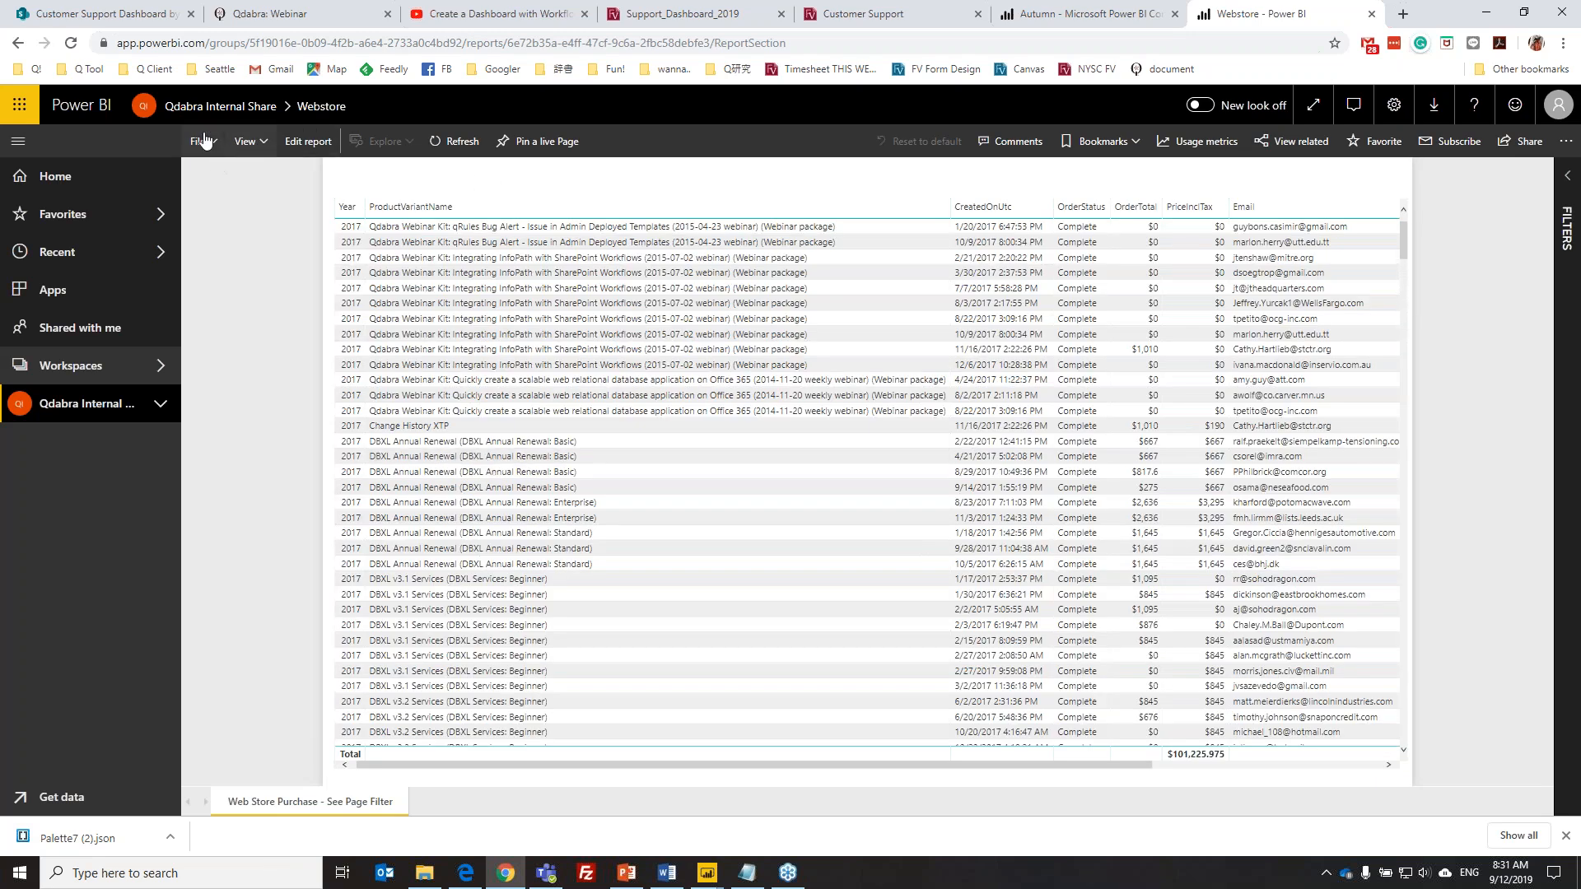
{"action": "key", "text": "alt+Left"}
{"action": "scroll", "coordinate": [483, 581], "scroll_direction": "down", "scroll_amount": 2}
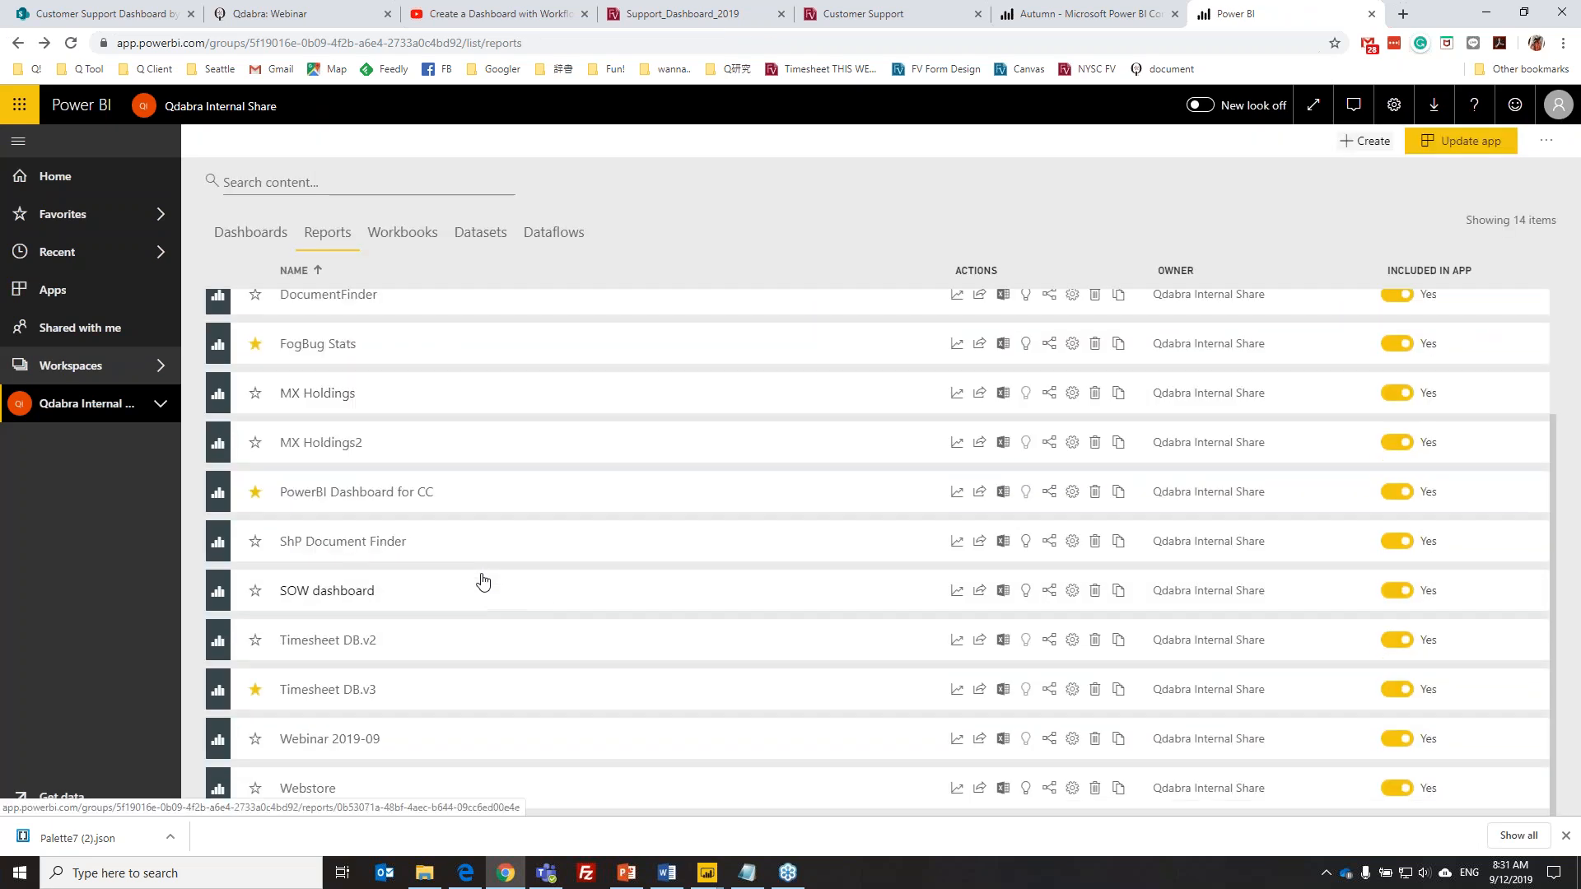
{"action": "left_click", "coordinate": [308, 740]}
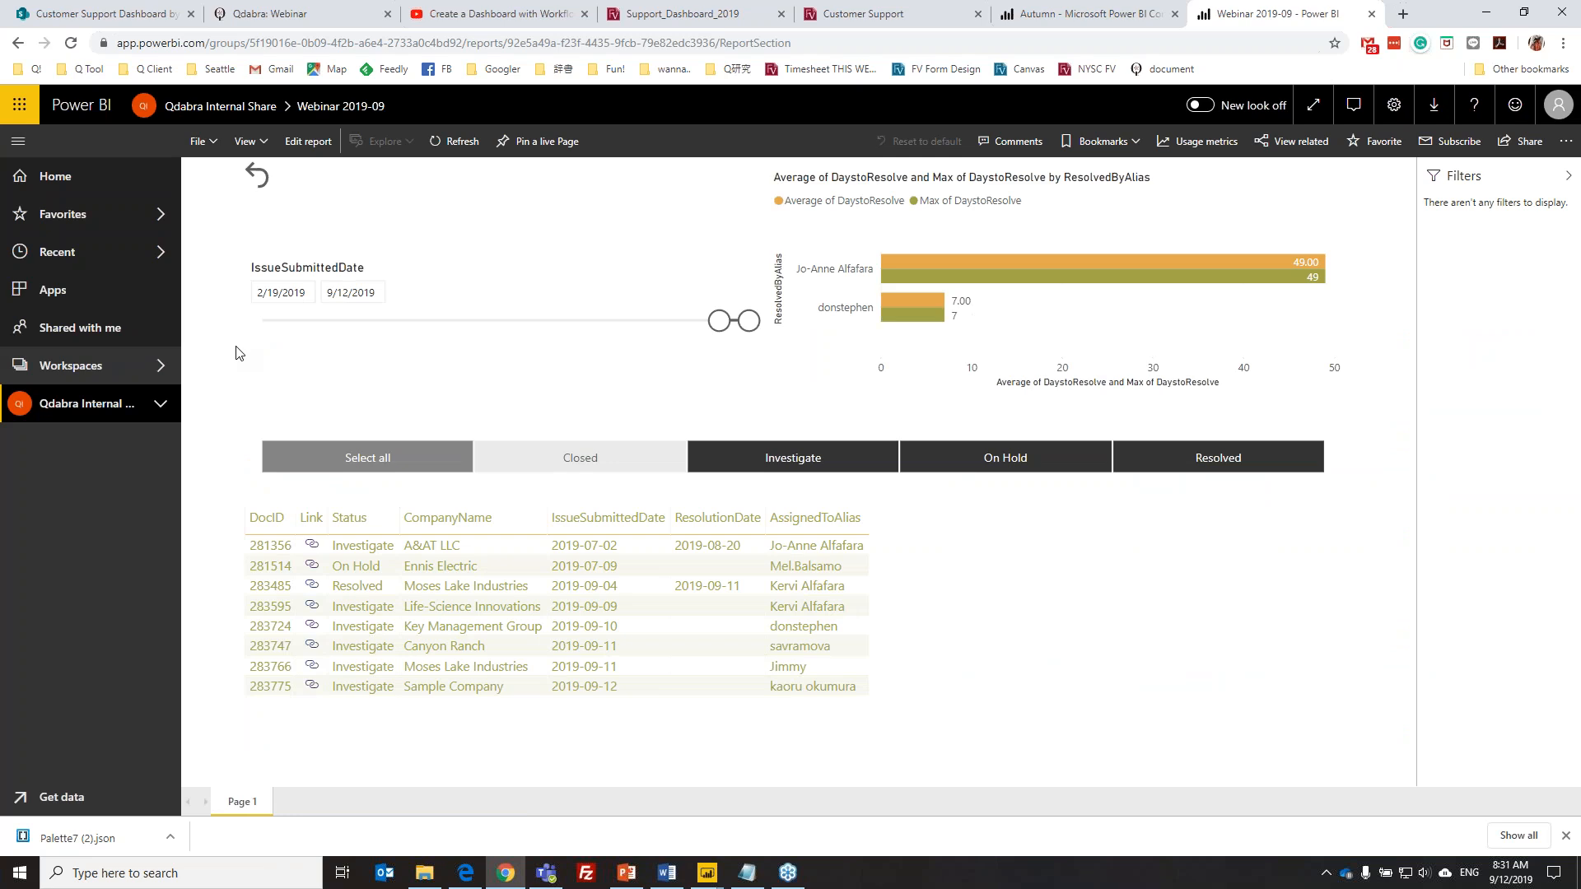
Publish the report to the web by creating a public embed code, and set its size to 933 x 700 px
{"action": "left_click", "coordinate": [213, 144]}
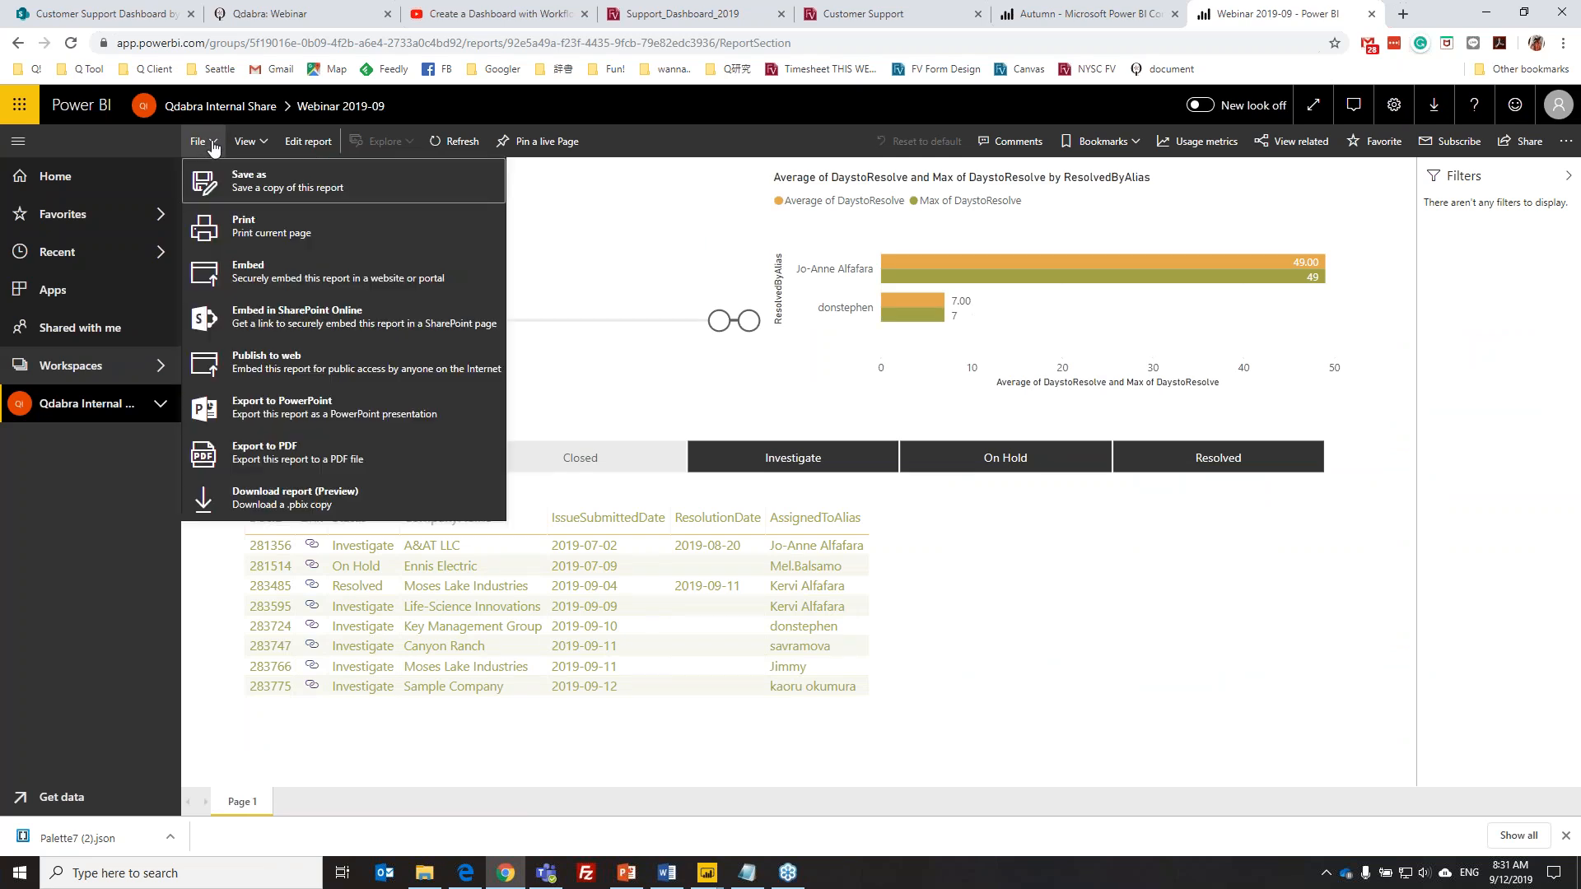
{"action": "left_click", "coordinate": [290, 372]}
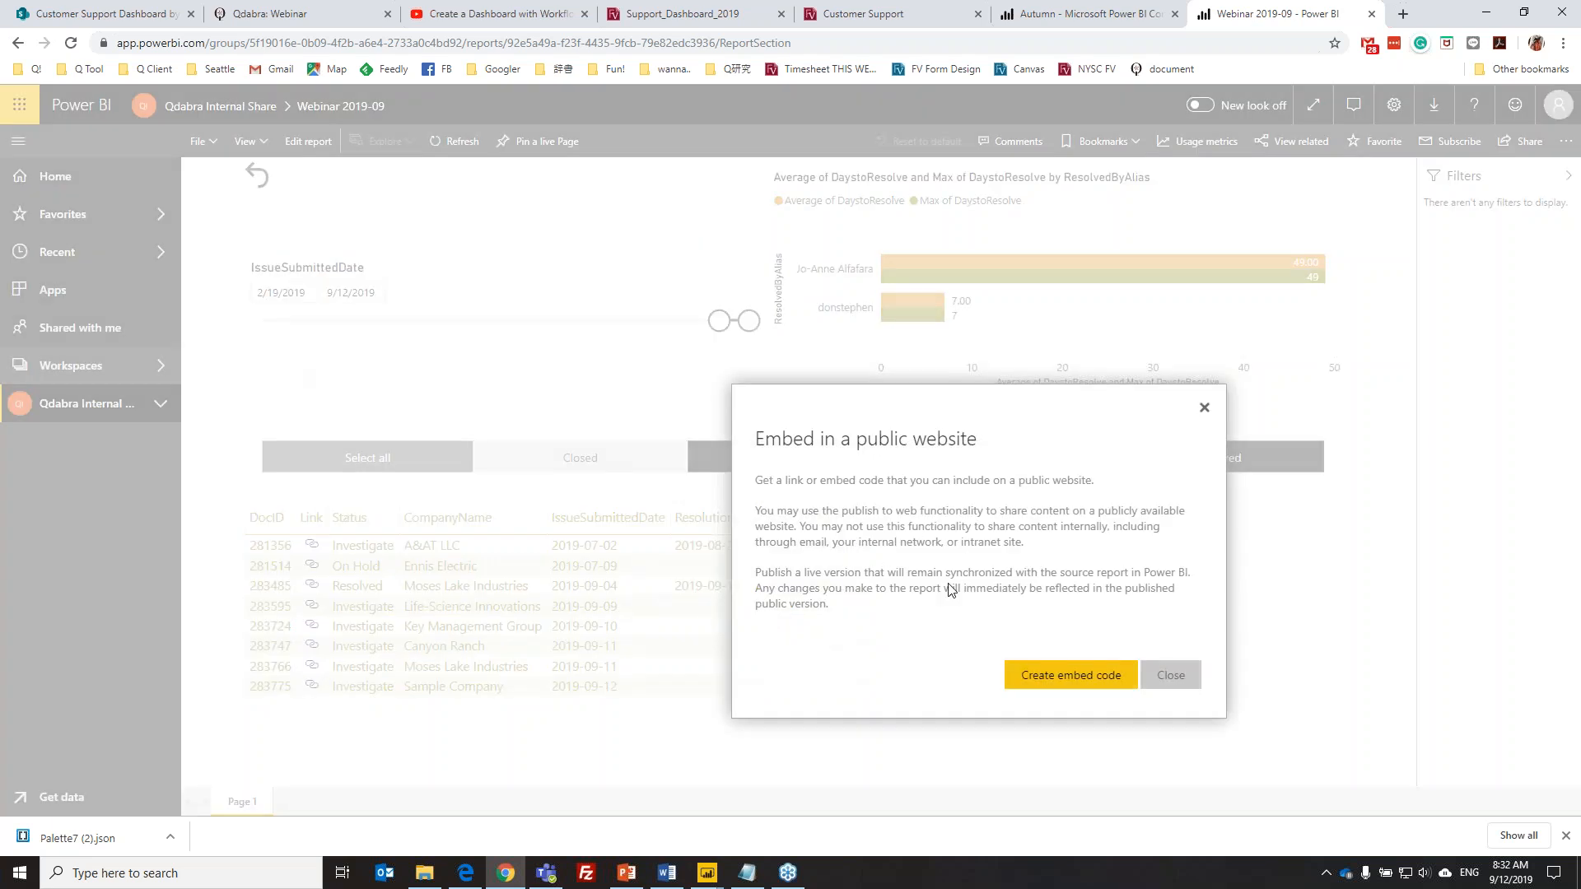
{"action": "left_click", "coordinate": [1065, 681]}
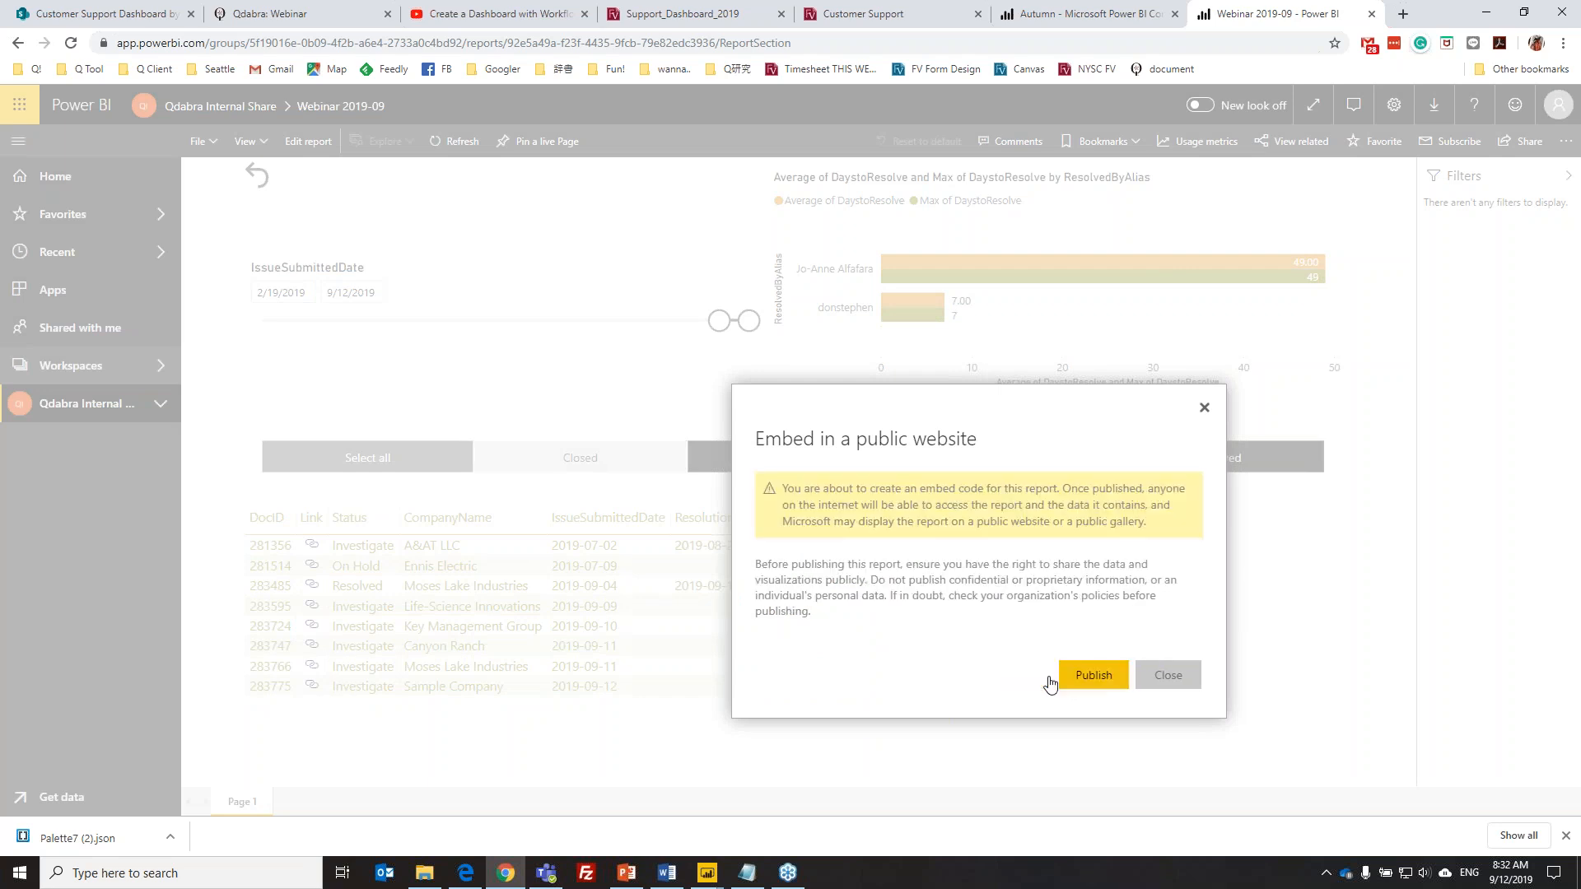
{"action": "left_click", "coordinate": [1104, 683]}
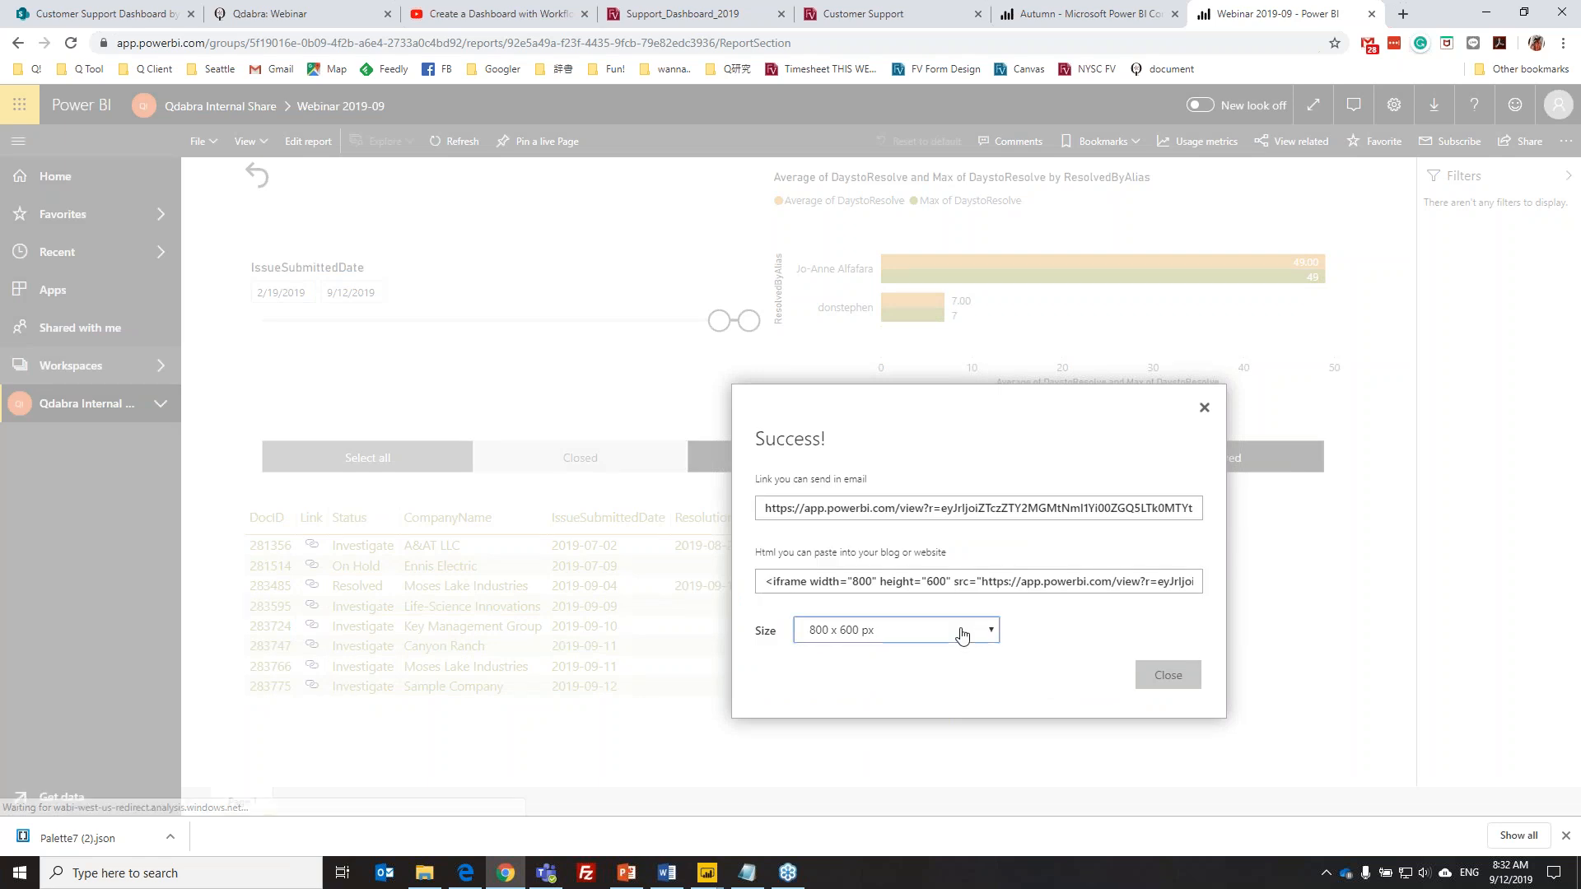
{"action": "left_click", "coordinate": [962, 634]}
{"action": "left_click", "coordinate": [878, 687]}
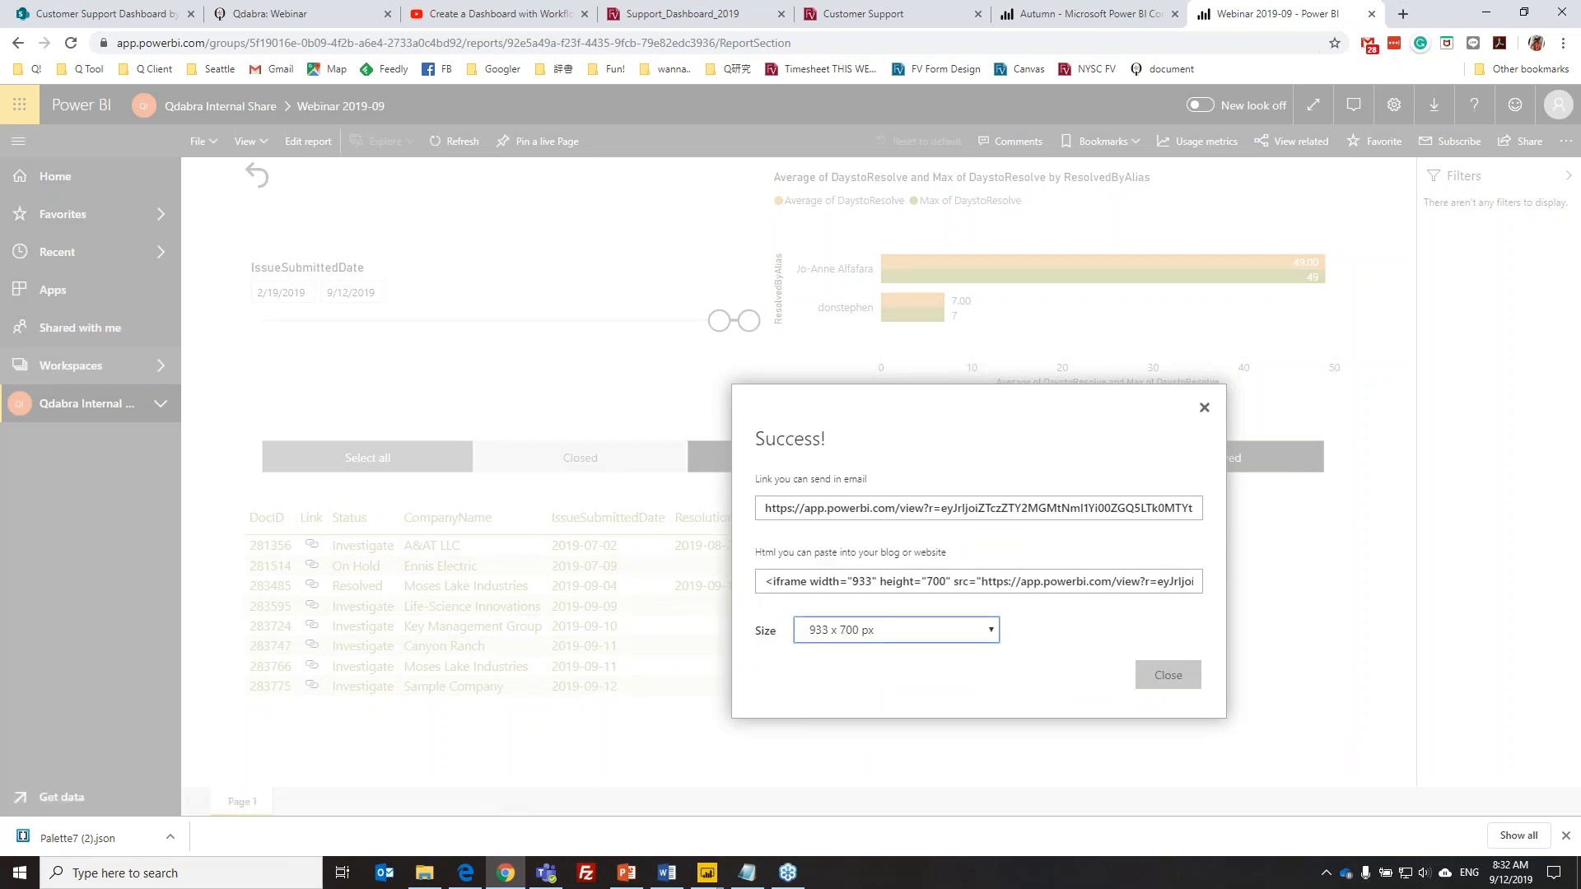
Copy the iframe HTML embed code and paste it below the existing text of the _1.txt note in Notepad
{"action": "left_click", "coordinate": [851, 583]}
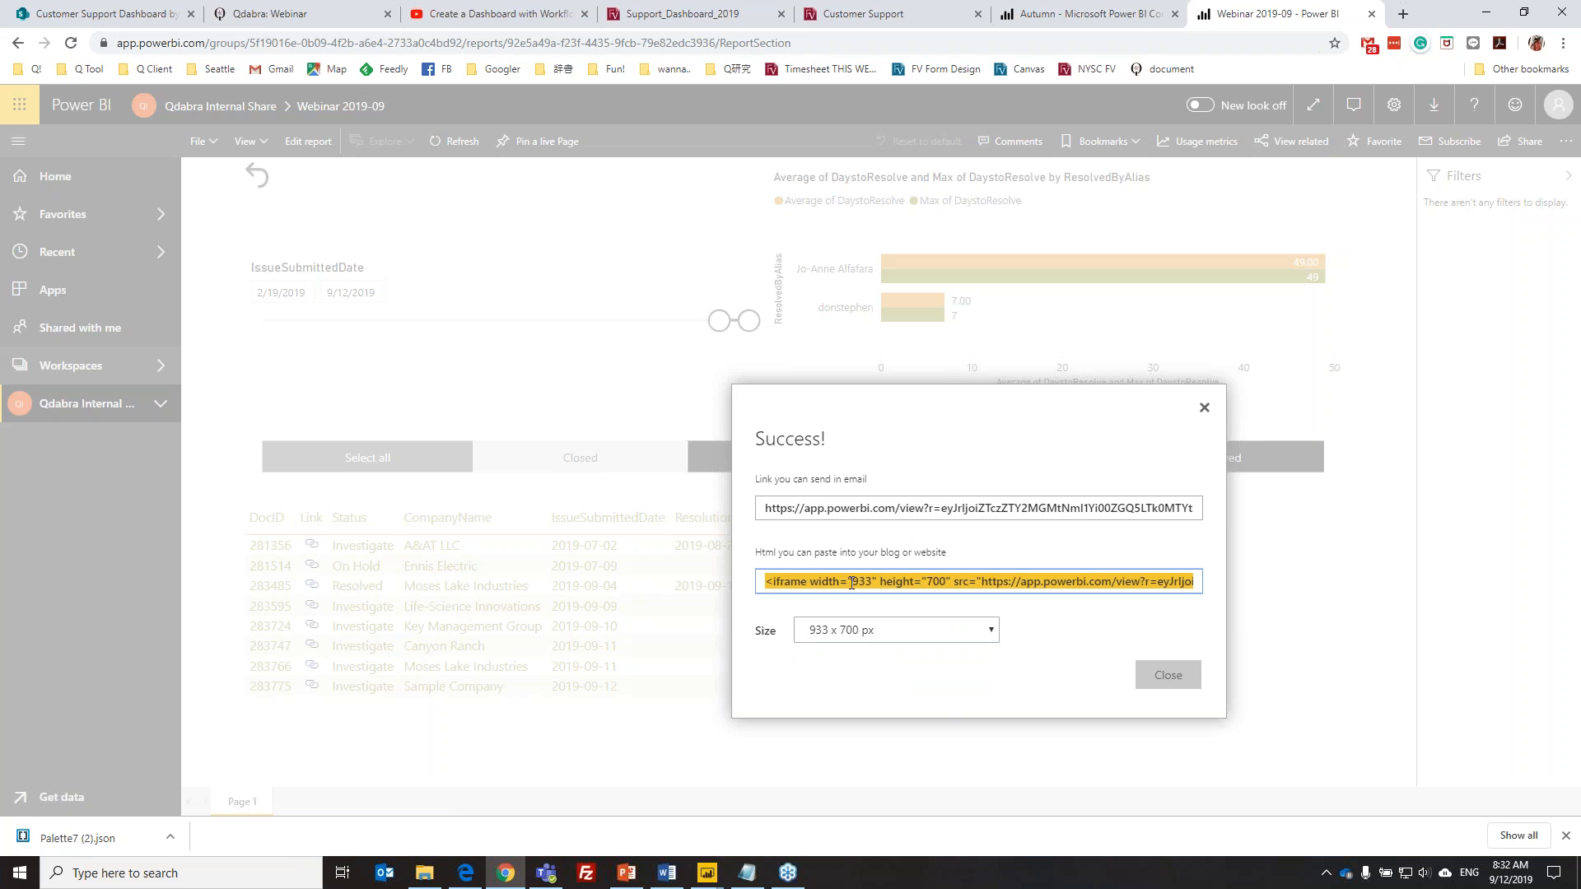
{"action": "left_click", "coordinate": [746, 878]}
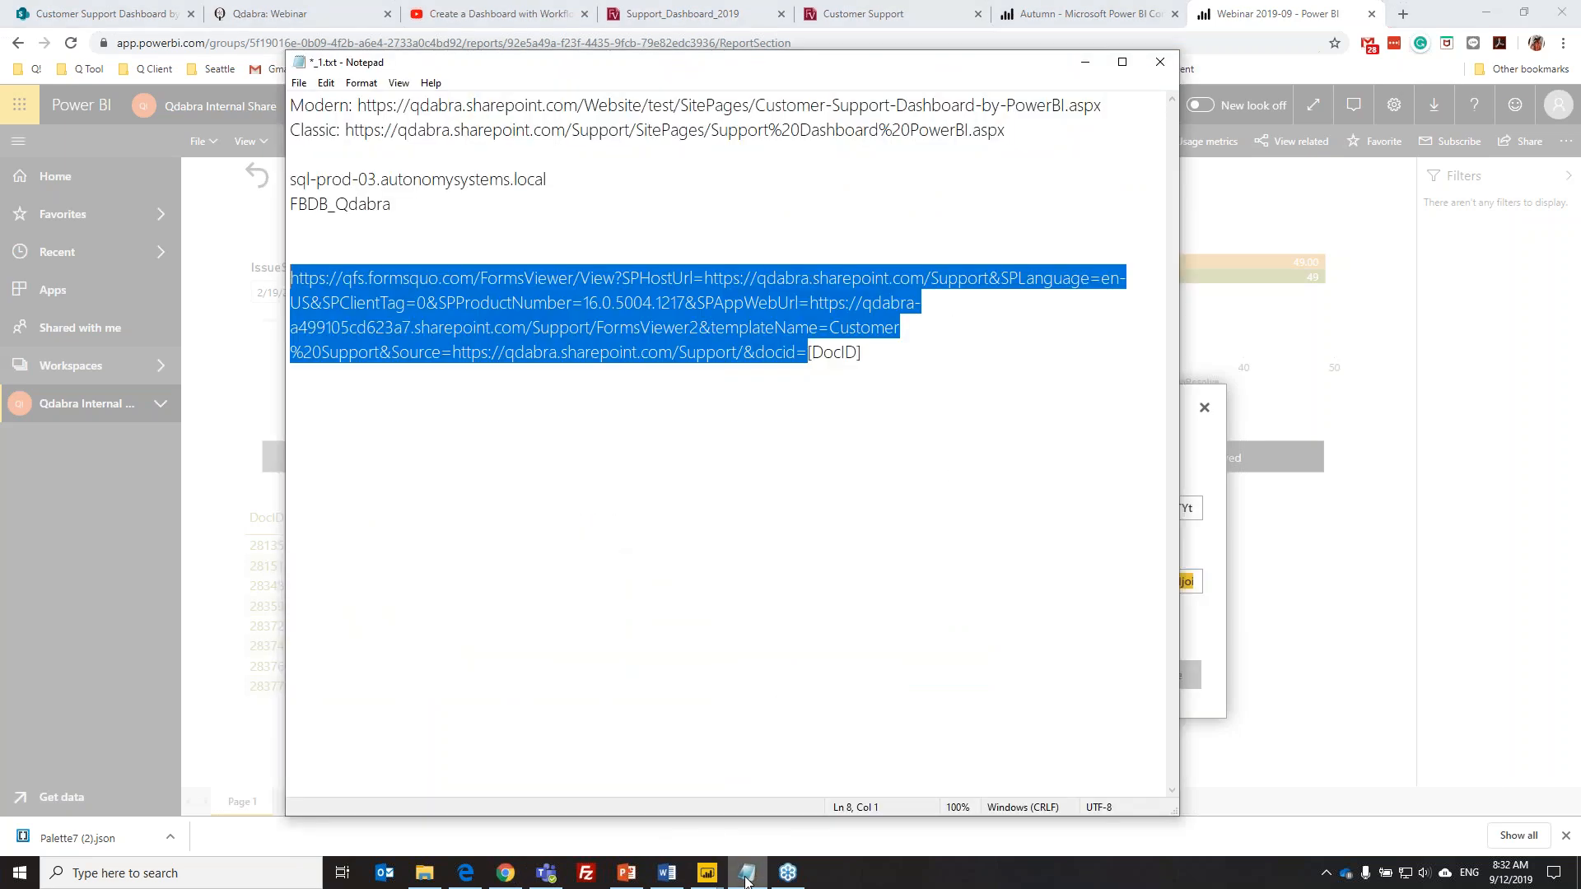
{"action": "left_click", "coordinate": [981, 377]}
{"action": "key", "text": "Return"}
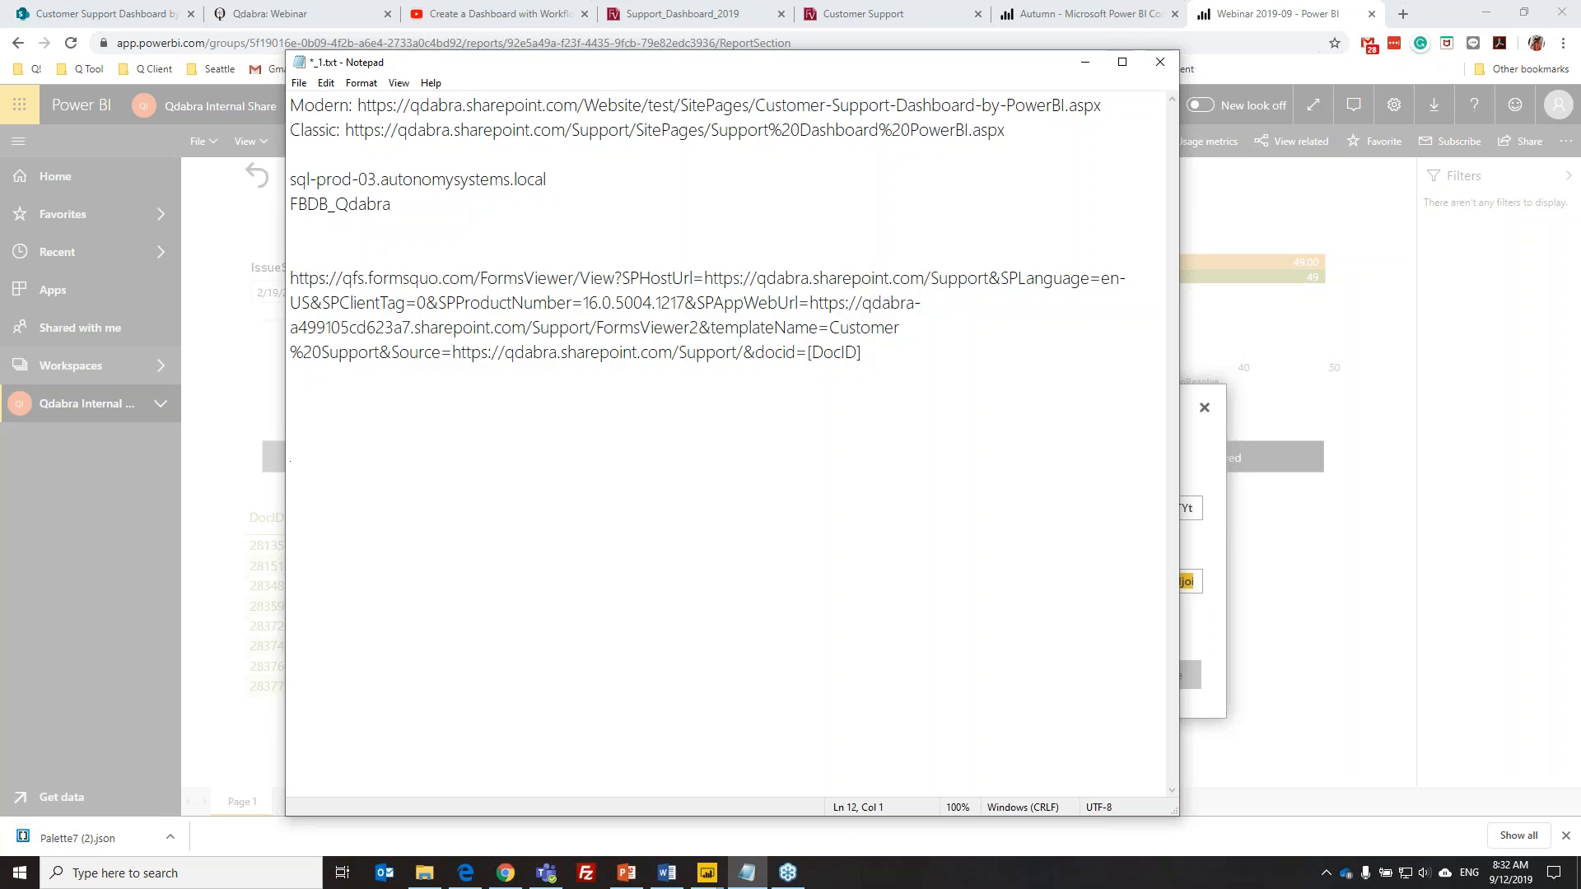
{"action": "type", "text": "<iframe width=\"933\" height=\"700\" src=\"https://app.powerbi.com/view?r=eyJrIjoiZTczZTY2MGMtNmI1Yi00ZGQ5LTk0MTYtMWQzOTliMjlkZThmIiwidCI6IjVhNDFlOWRlLThmZTgtNDk4NC1hMTA4LThiMjhlYmM4YWE2MCIsImMiOjZ9\" frameborder=\"0\" allowFullScreen=\"true\"></iframe>"}
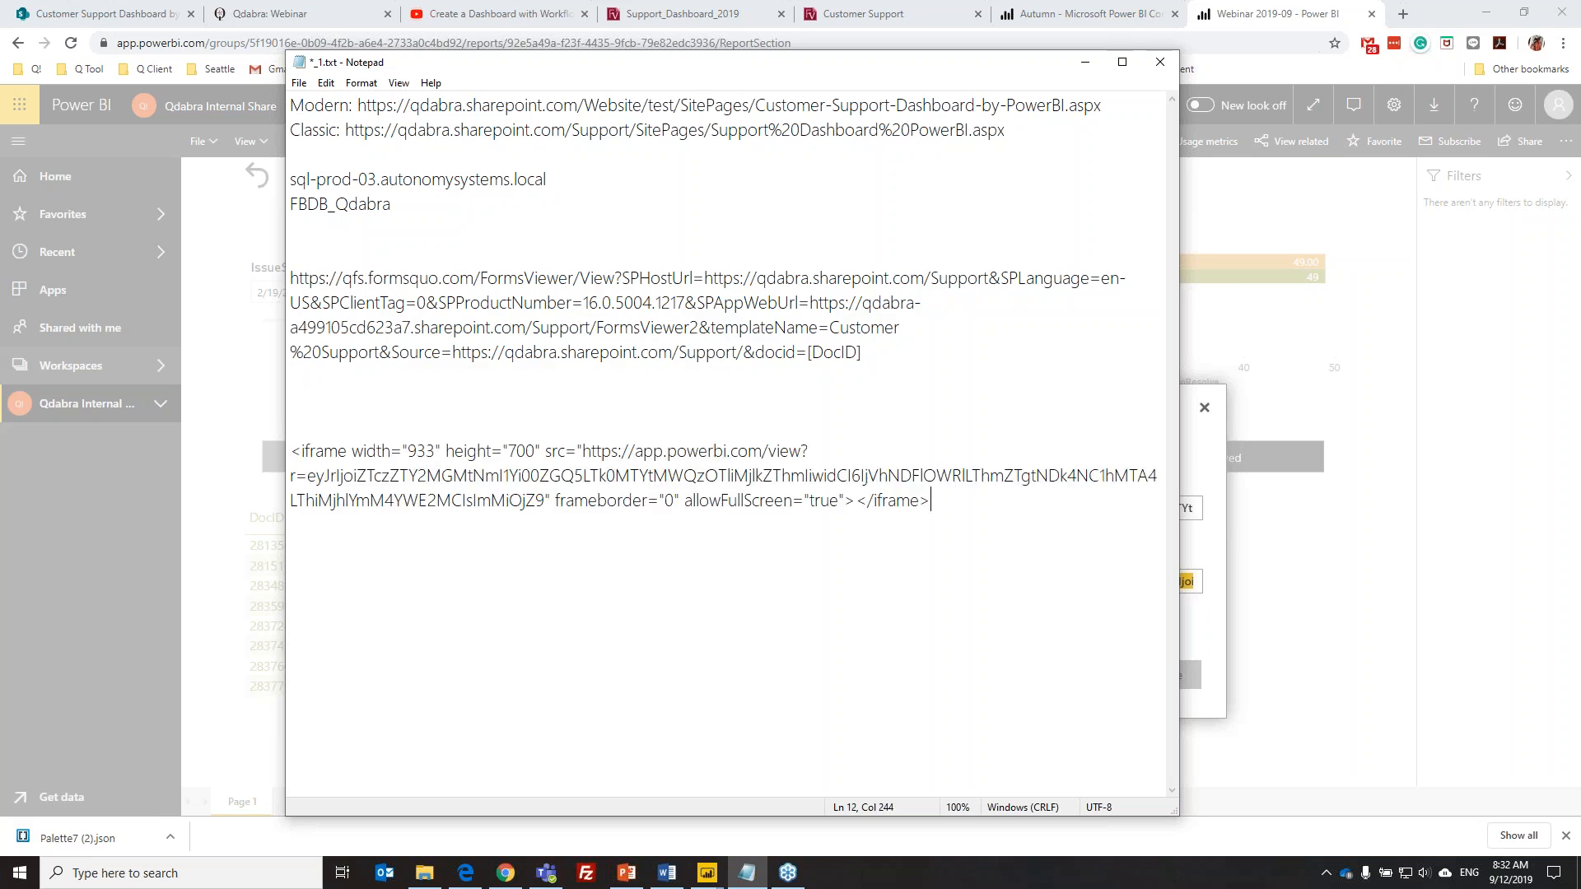
Reposition the Notepad window and select the entire iframe embed code
{"action": "left_click_drag", "start_coordinate": [810, 66], "coordinate": [773, 23]}
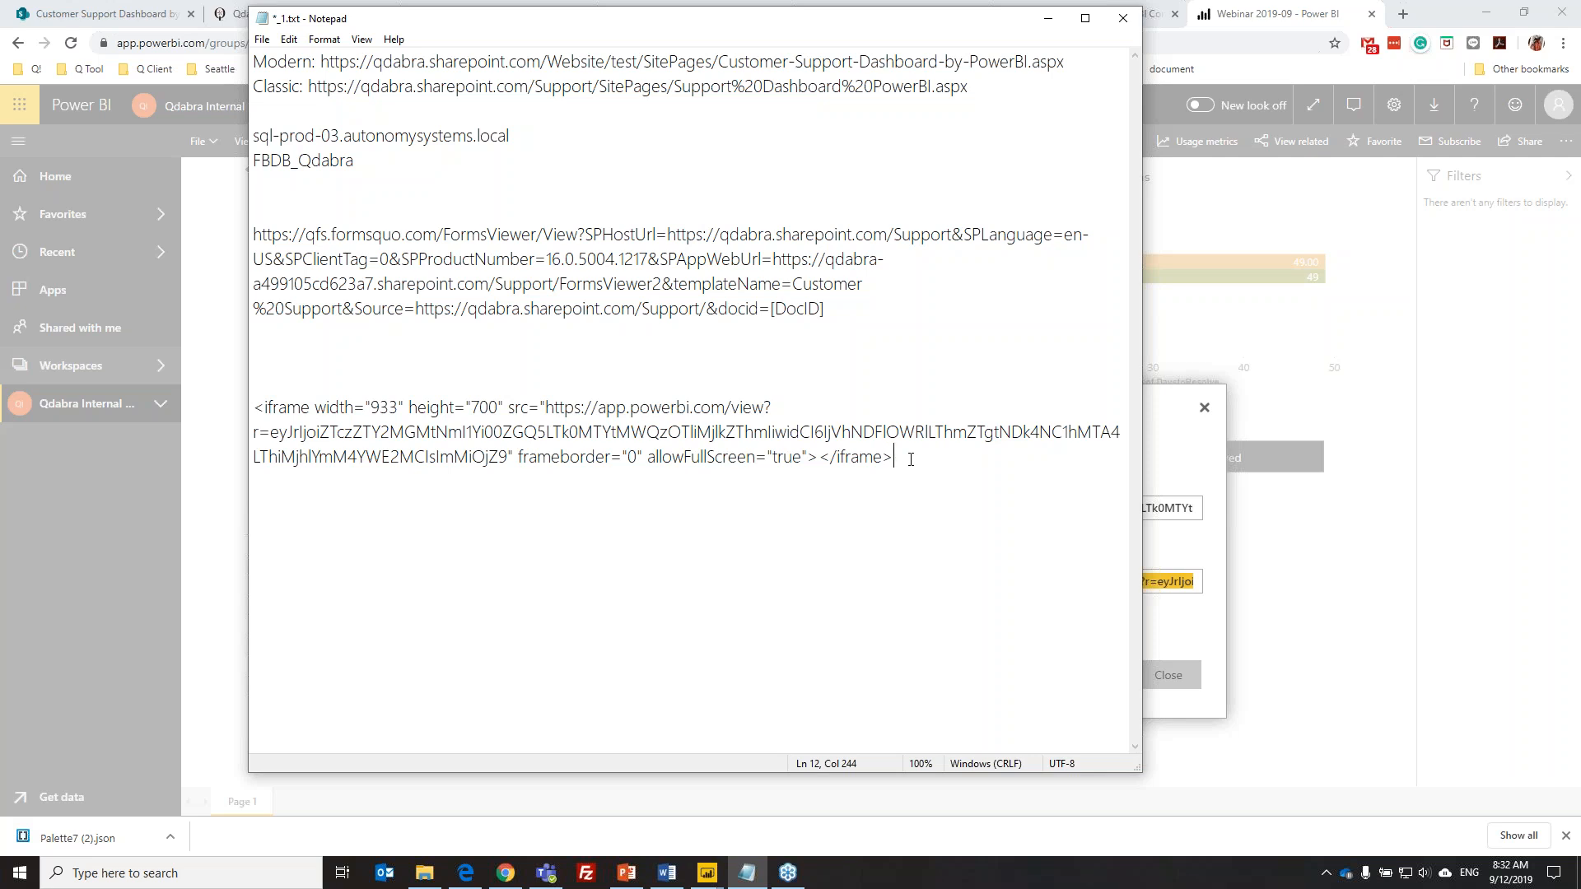
{"action": "left_click_drag", "start_coordinate": [910, 460], "coordinate": [188, 407]}
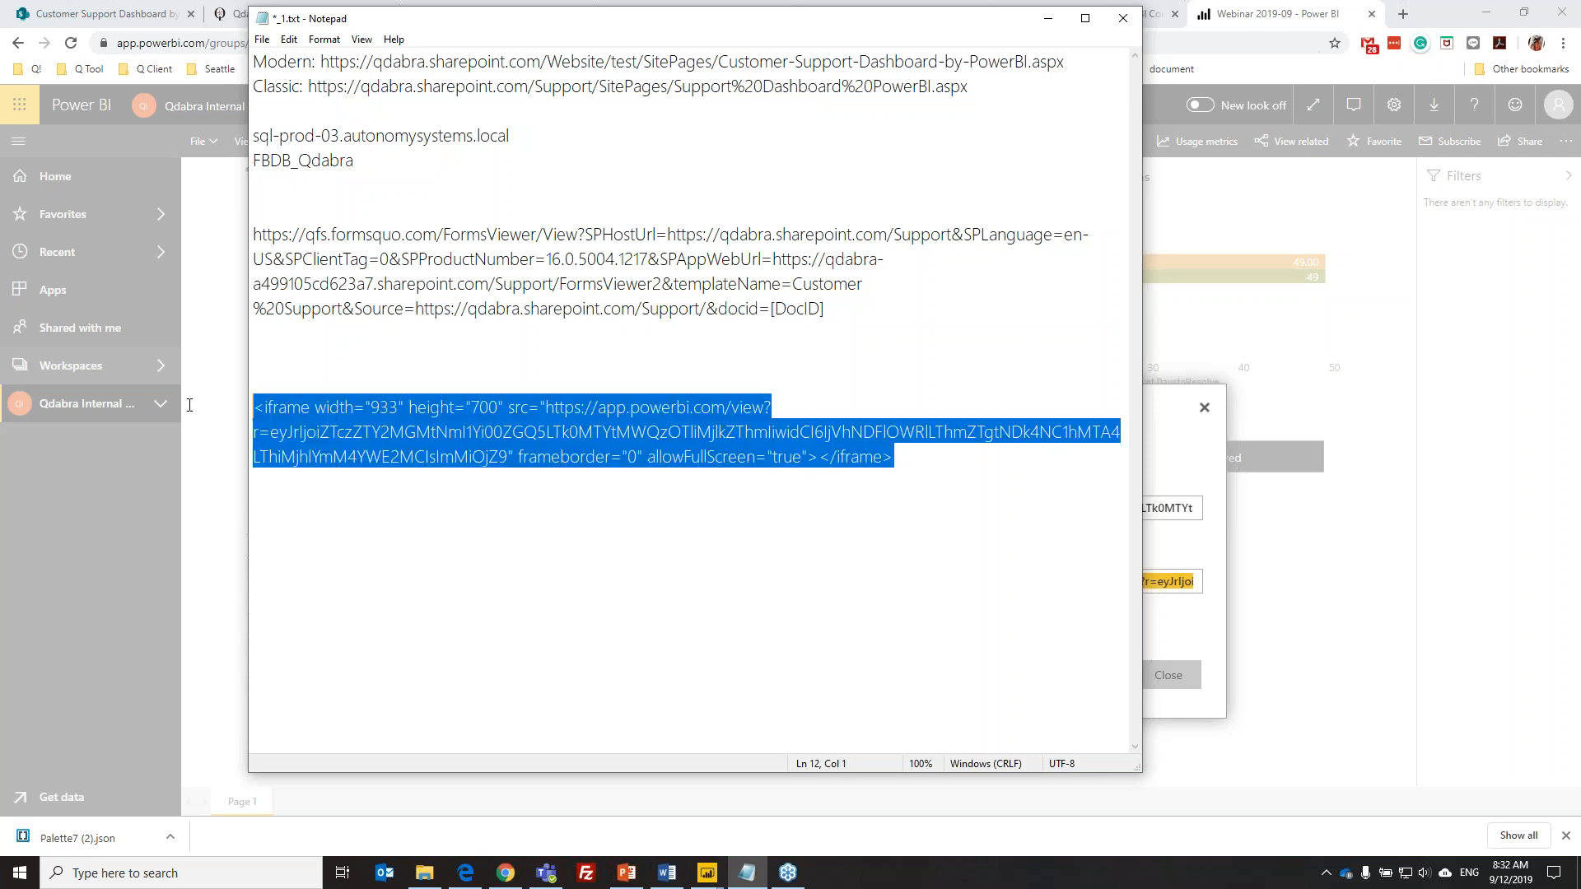
{"action": "left_click", "coordinate": [961, 476]}
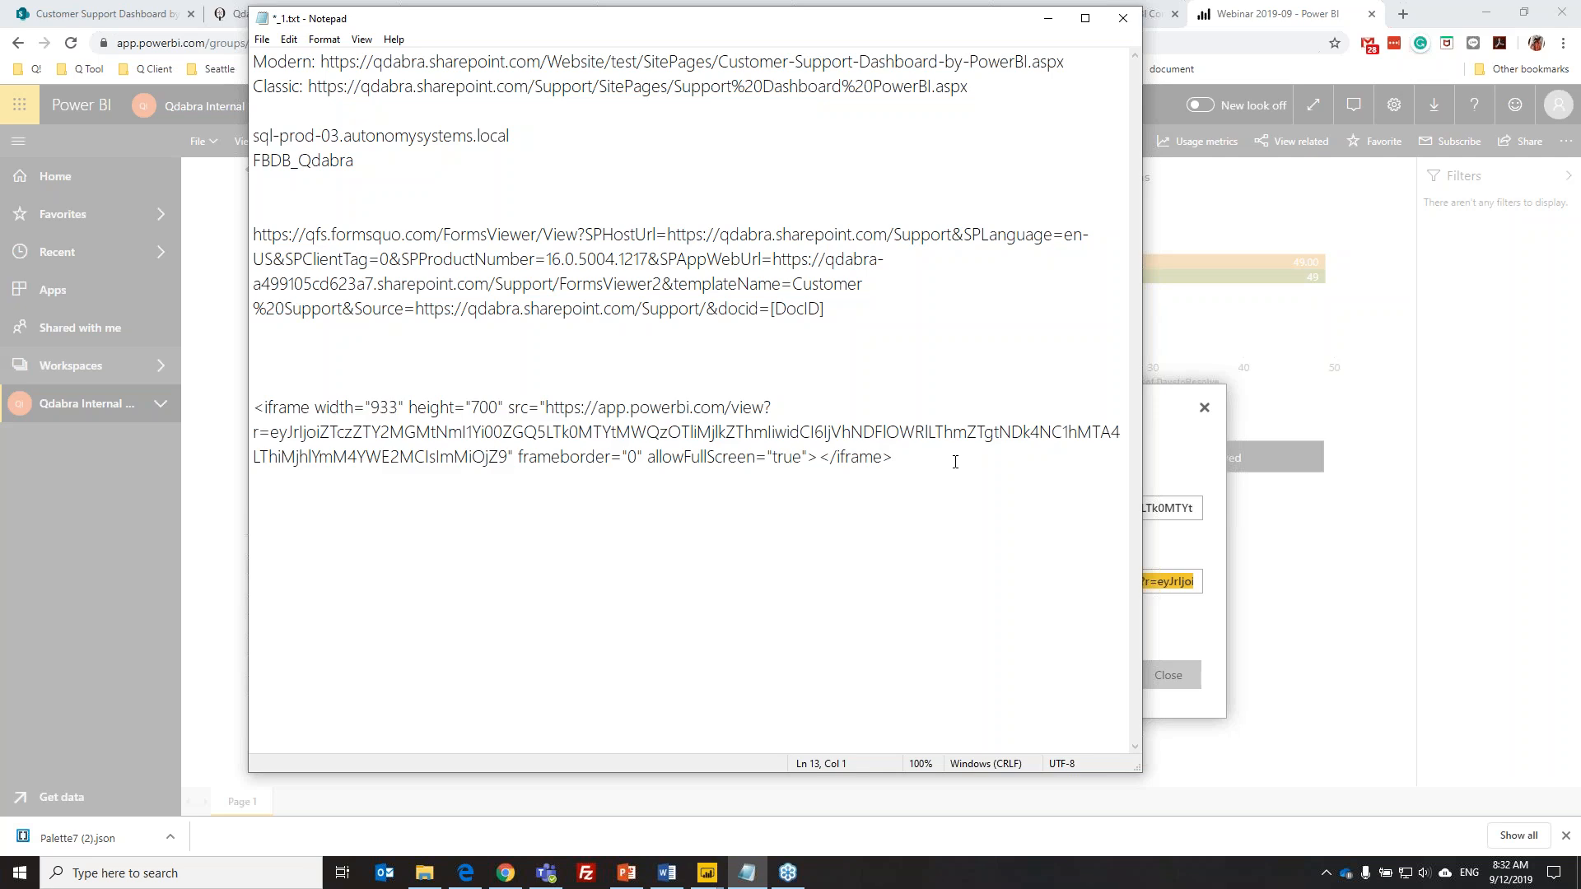
{"action": "left_click_drag", "start_coordinate": [944, 453], "coordinate": [240, 414]}
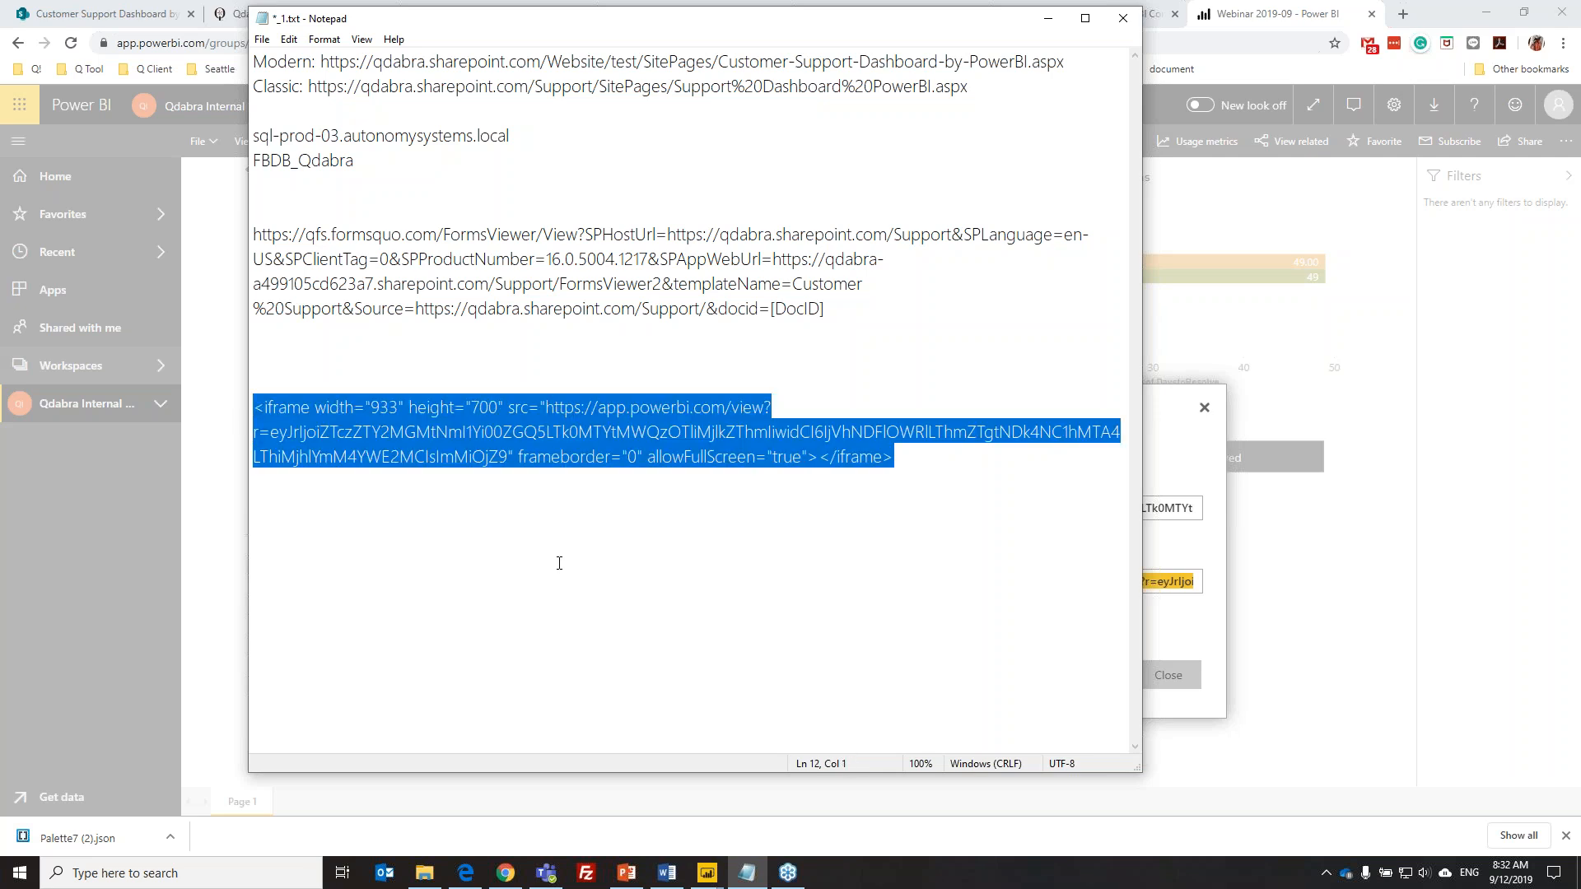
Move the Notepad window out of the way and open the Qdabra SharePoint Test Site in a new browser tab
{"action": "left_click_drag", "start_coordinate": [687, 27], "coordinate": [0, 91]}
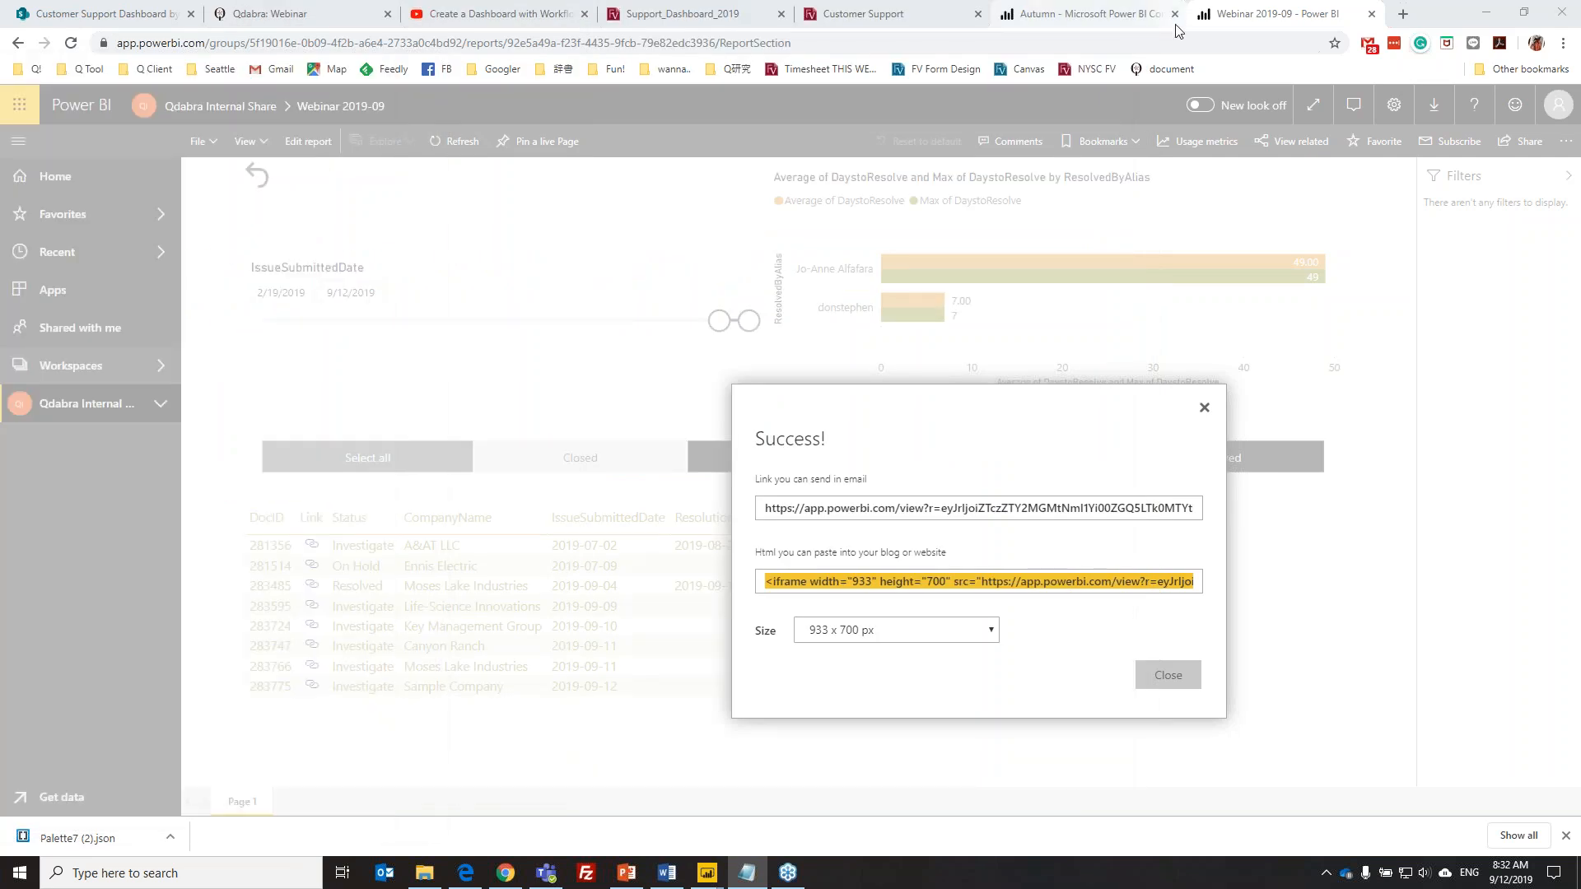
{"action": "left_click", "coordinate": [1435, 16]}
{"action": "left_click", "coordinate": [1402, 17]}
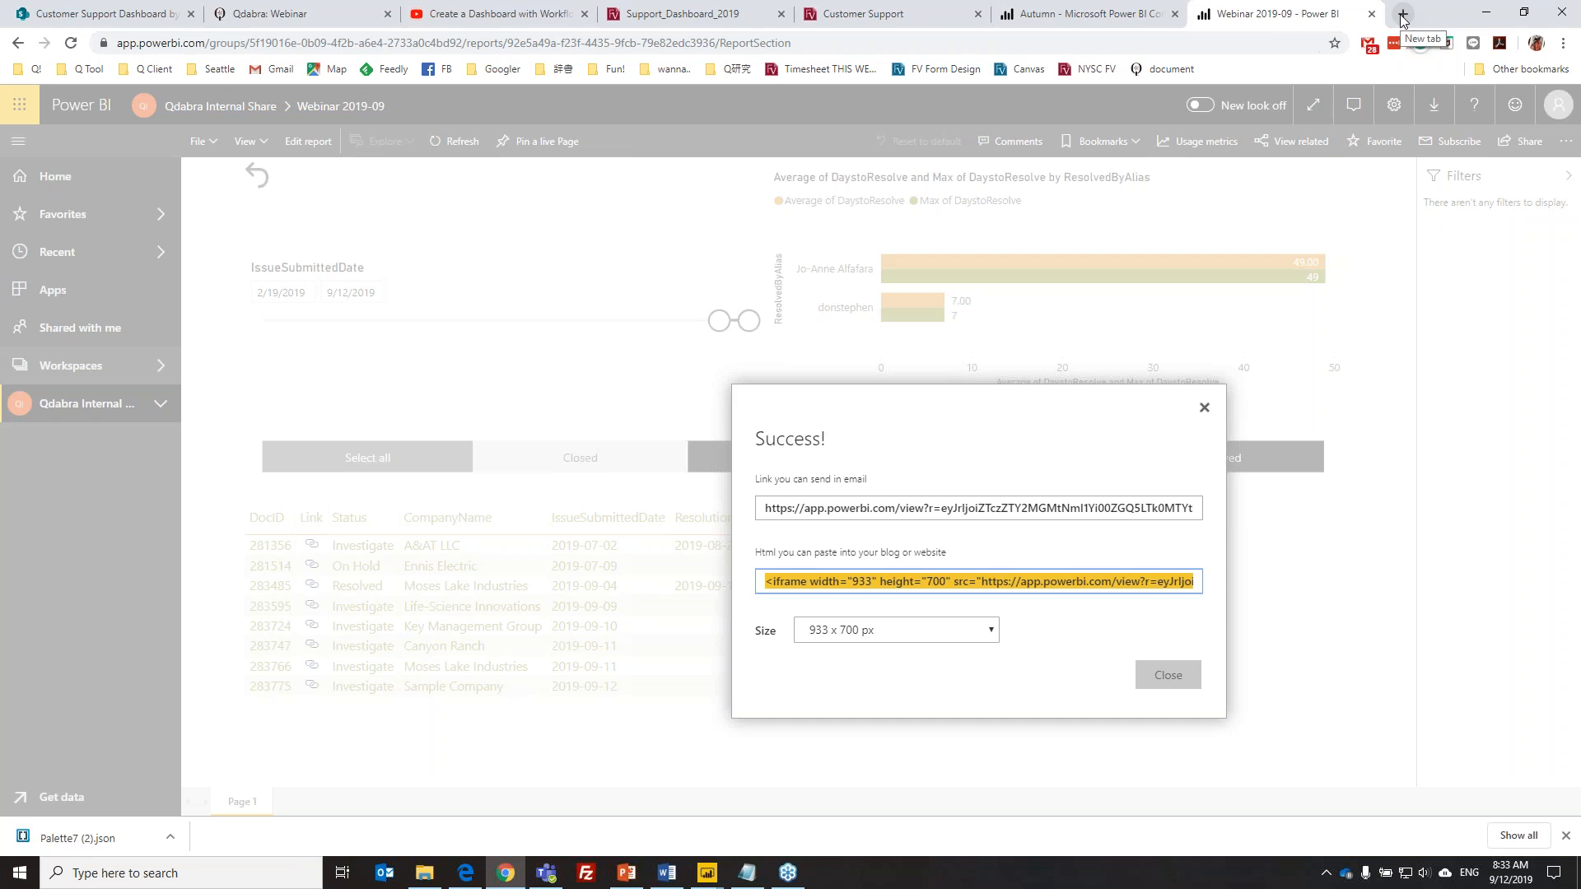
{"action": "left_click", "coordinate": [30, 73]}
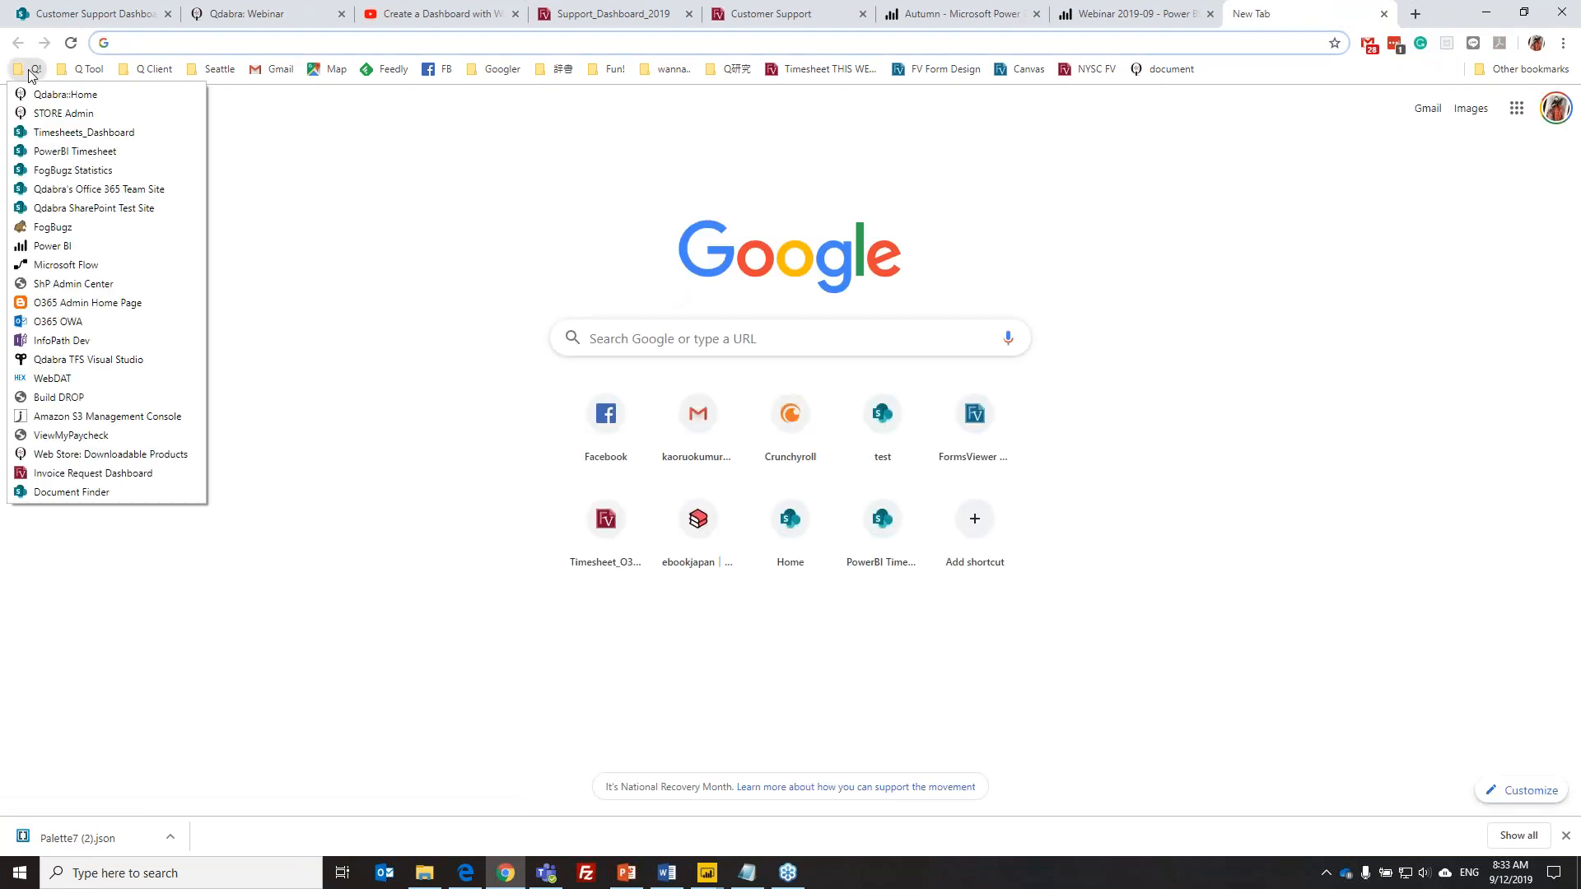
{"action": "left_click", "coordinate": [63, 210]}
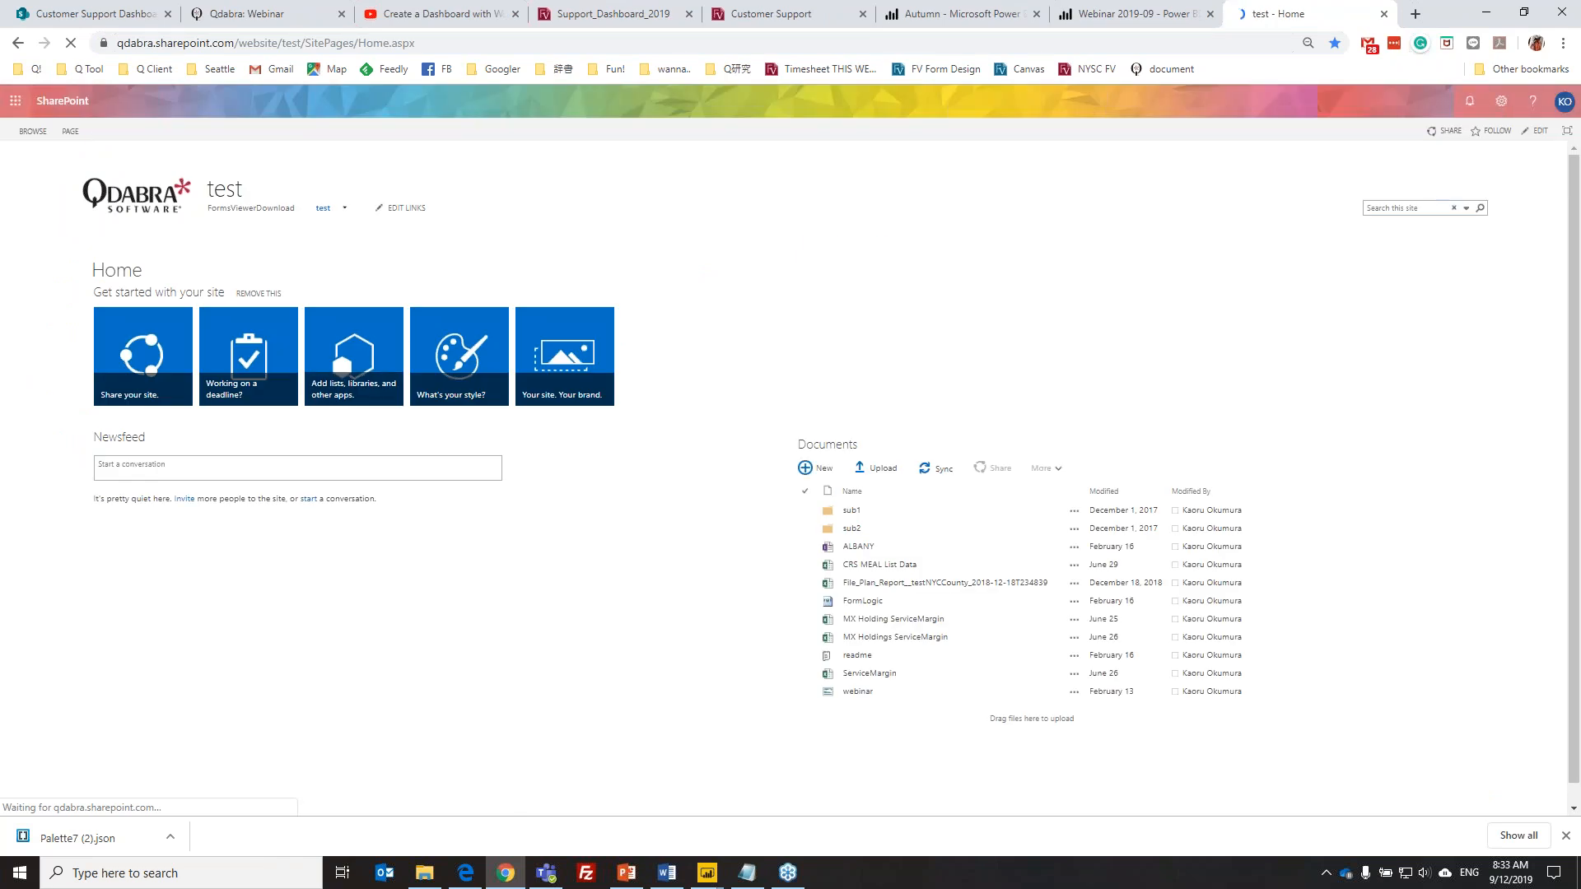
Add a new page to the SharePoint test site and title it Webinar demo
{"action": "left_click", "coordinate": [1500, 108]}
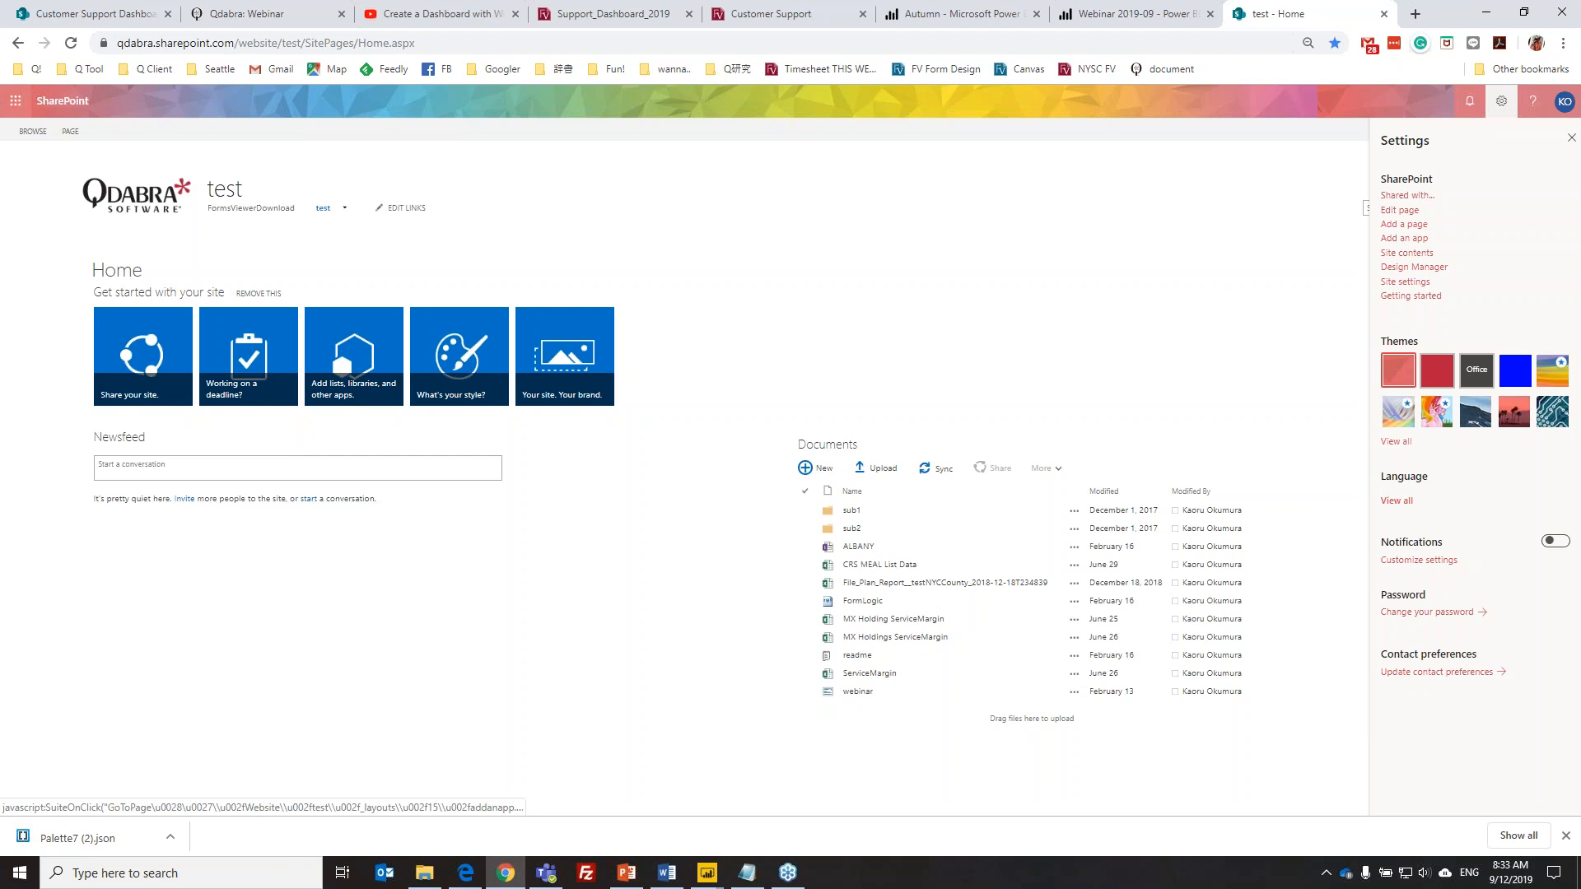
{"action": "left_click", "coordinate": [1389, 227]}
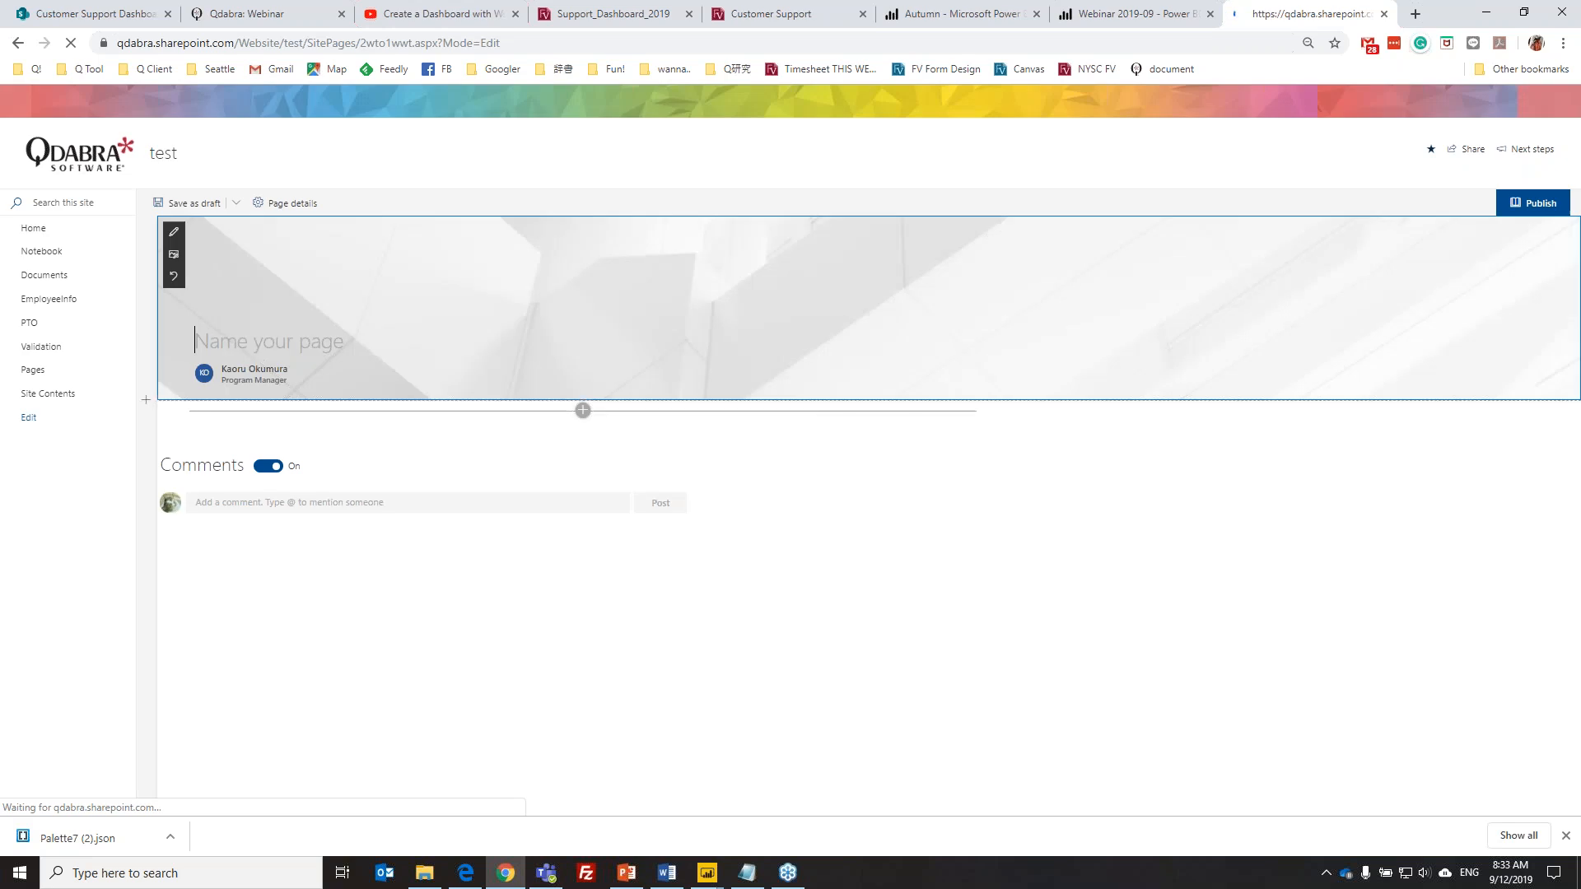
{"action": "type", "text": "We"}
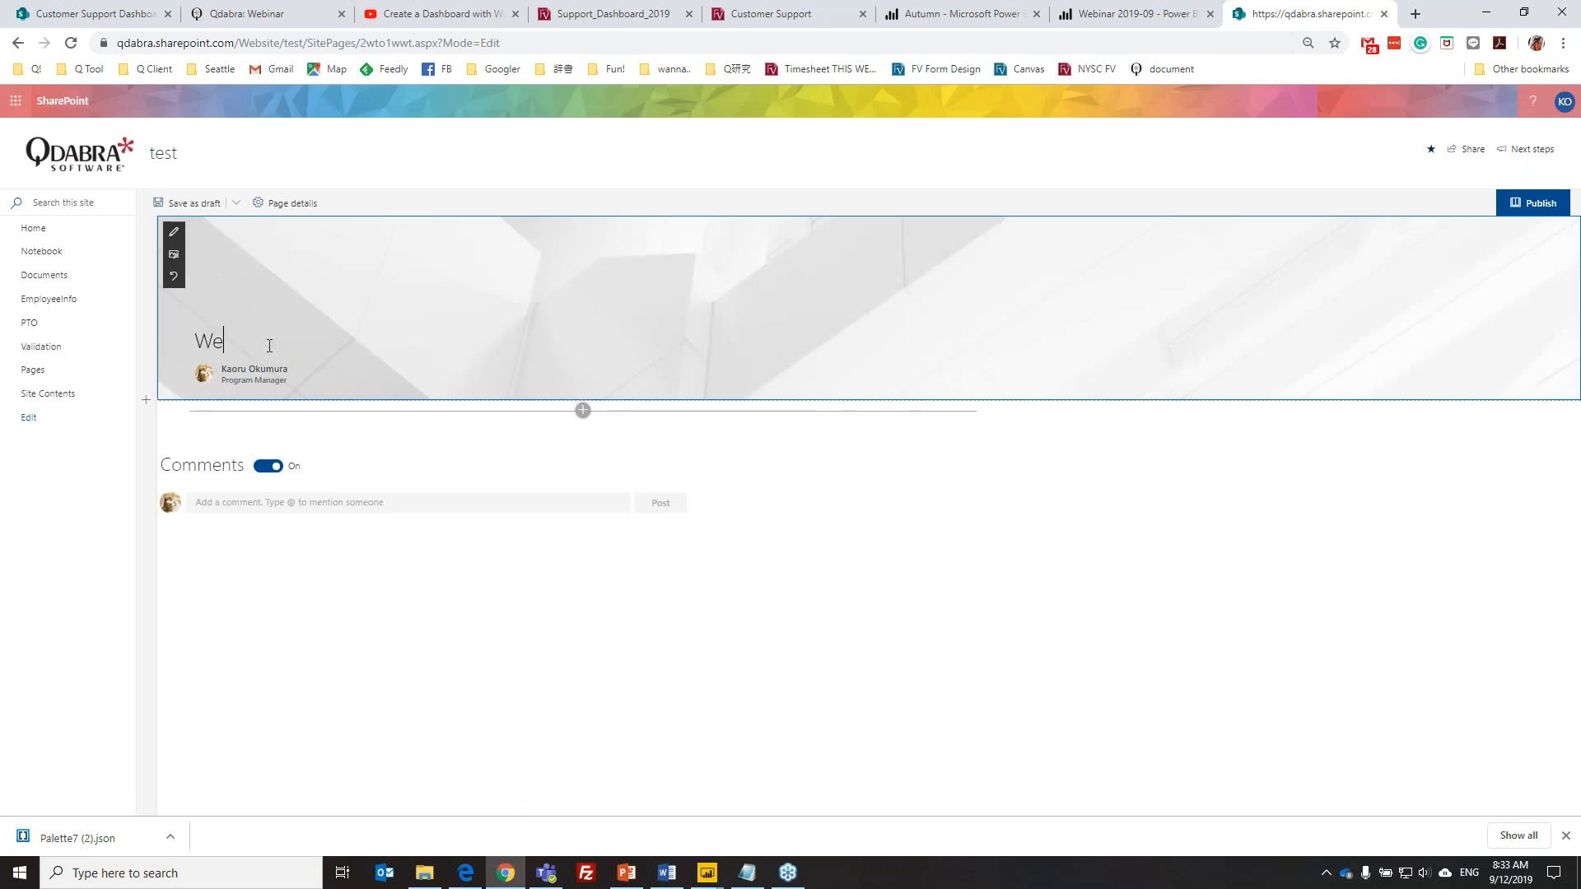
{"action": "type", "text": "binar demo"}
Add an Embed web part below the page title area and paste the report's iframe embed code into it
{"action": "left_click", "coordinate": [583, 410]}
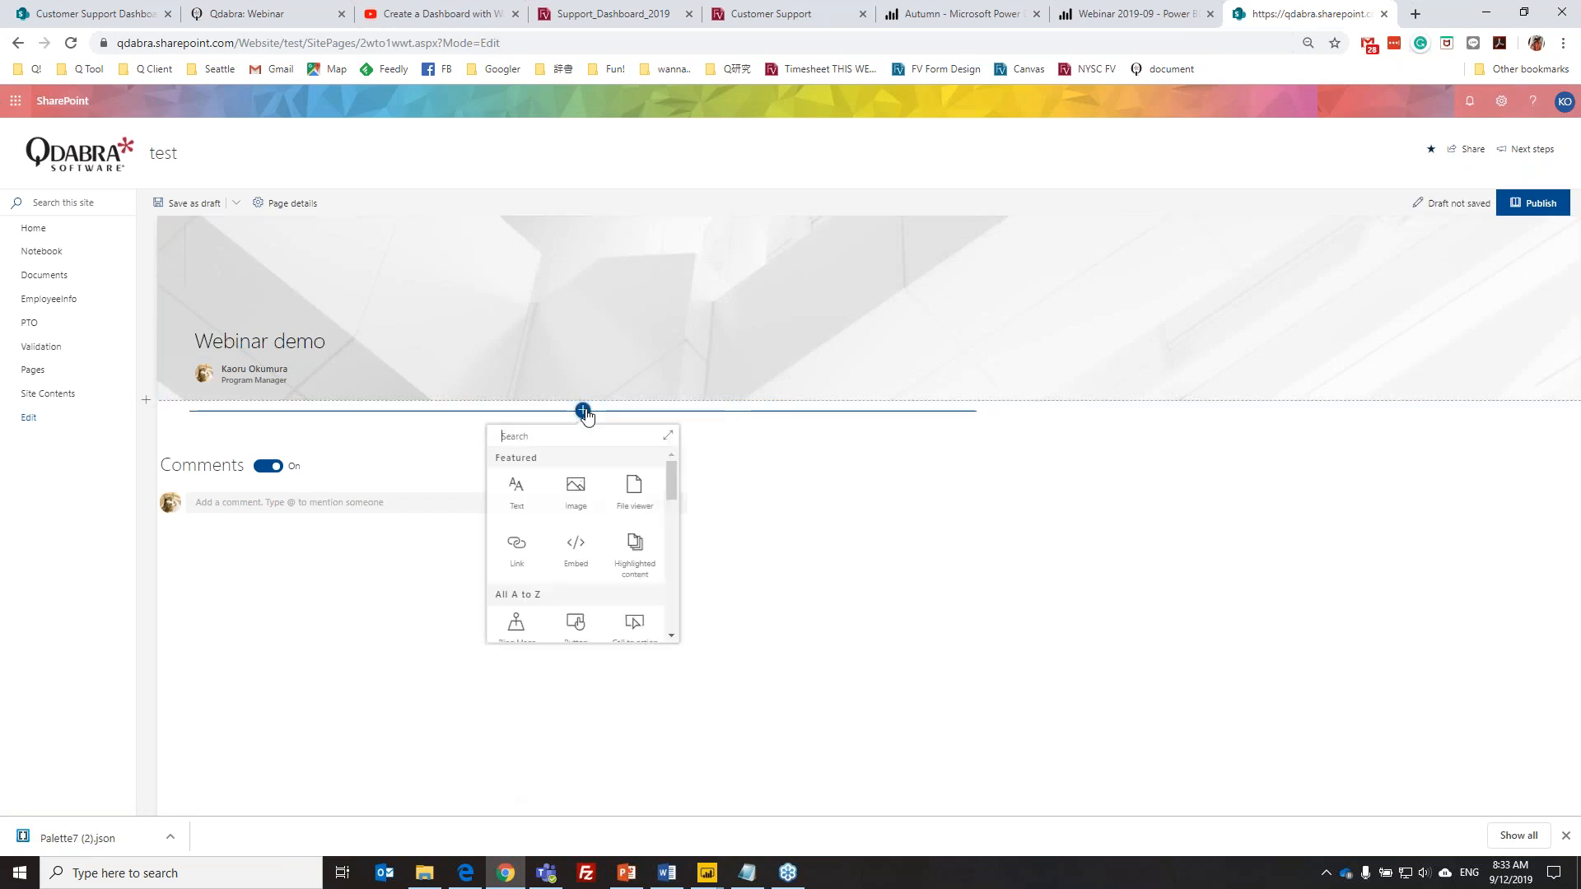
{"action": "left_click", "coordinate": [575, 558]}
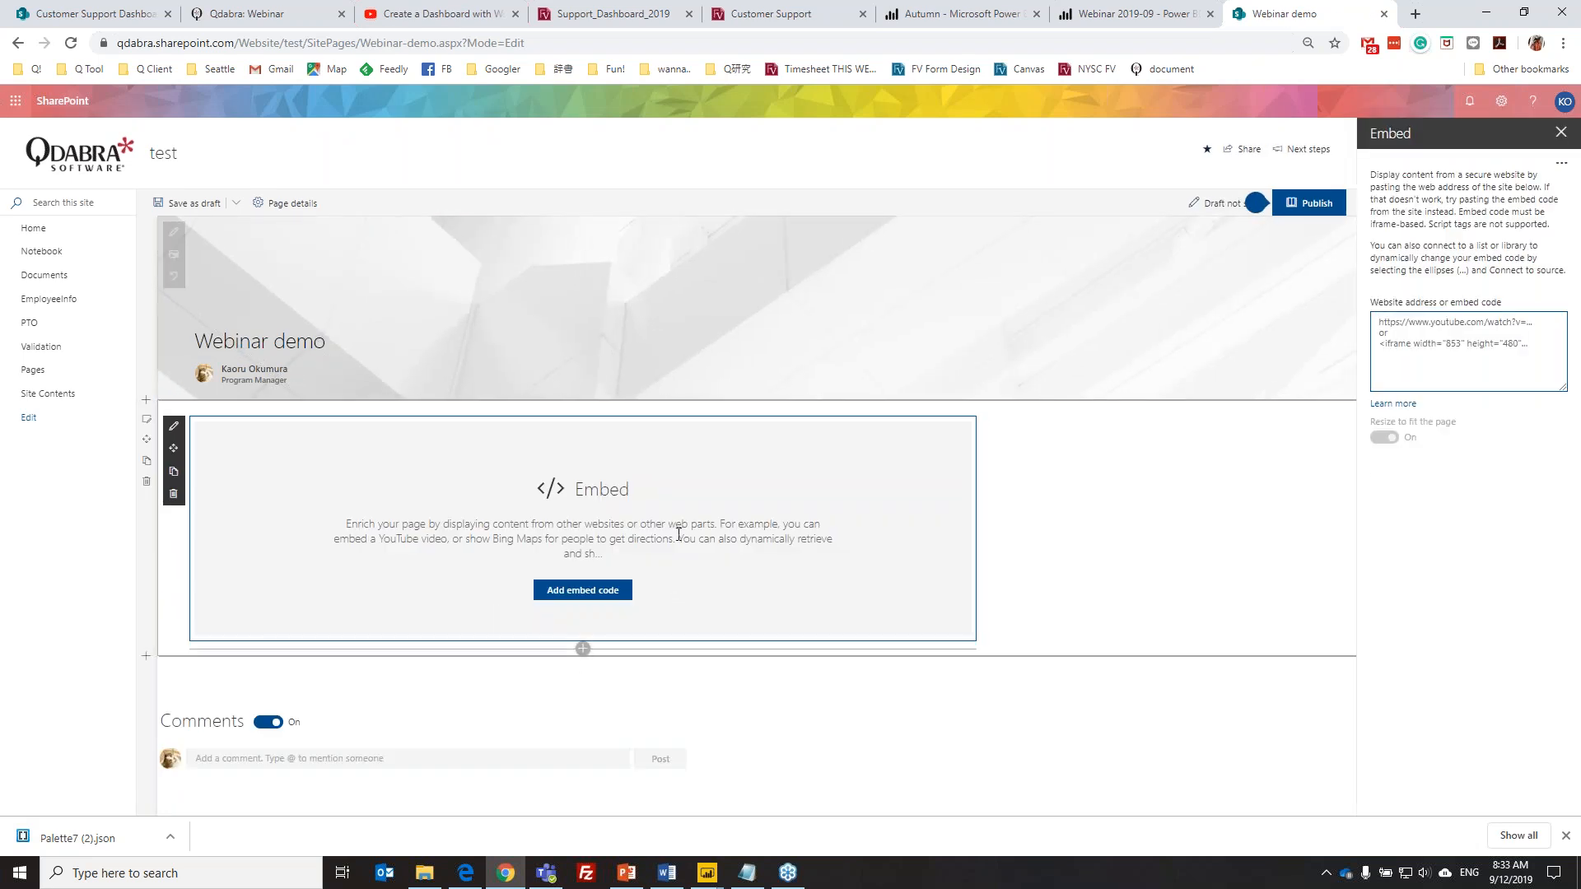
{"action": "left_click", "coordinate": [1447, 342]}
{"action": "type", "text": "<iframe width=\"933\" height=\"700\" src=\"https://app.powerbi.com/view?r=eyJrIjoiZTczZTY2MGMtNmI1Yi00ZGQ5LTk0MTYtMWQzOTliMjkzZThmIiwidCI6IjVhNDFiOWRlLThmZTgtNDk4NC1hMTA4LThiMjhlYmM4YWE2MCIsImMiOjZ9\" frameborder=\"0\" allowFullScreen=\"true\"></iframe>"}
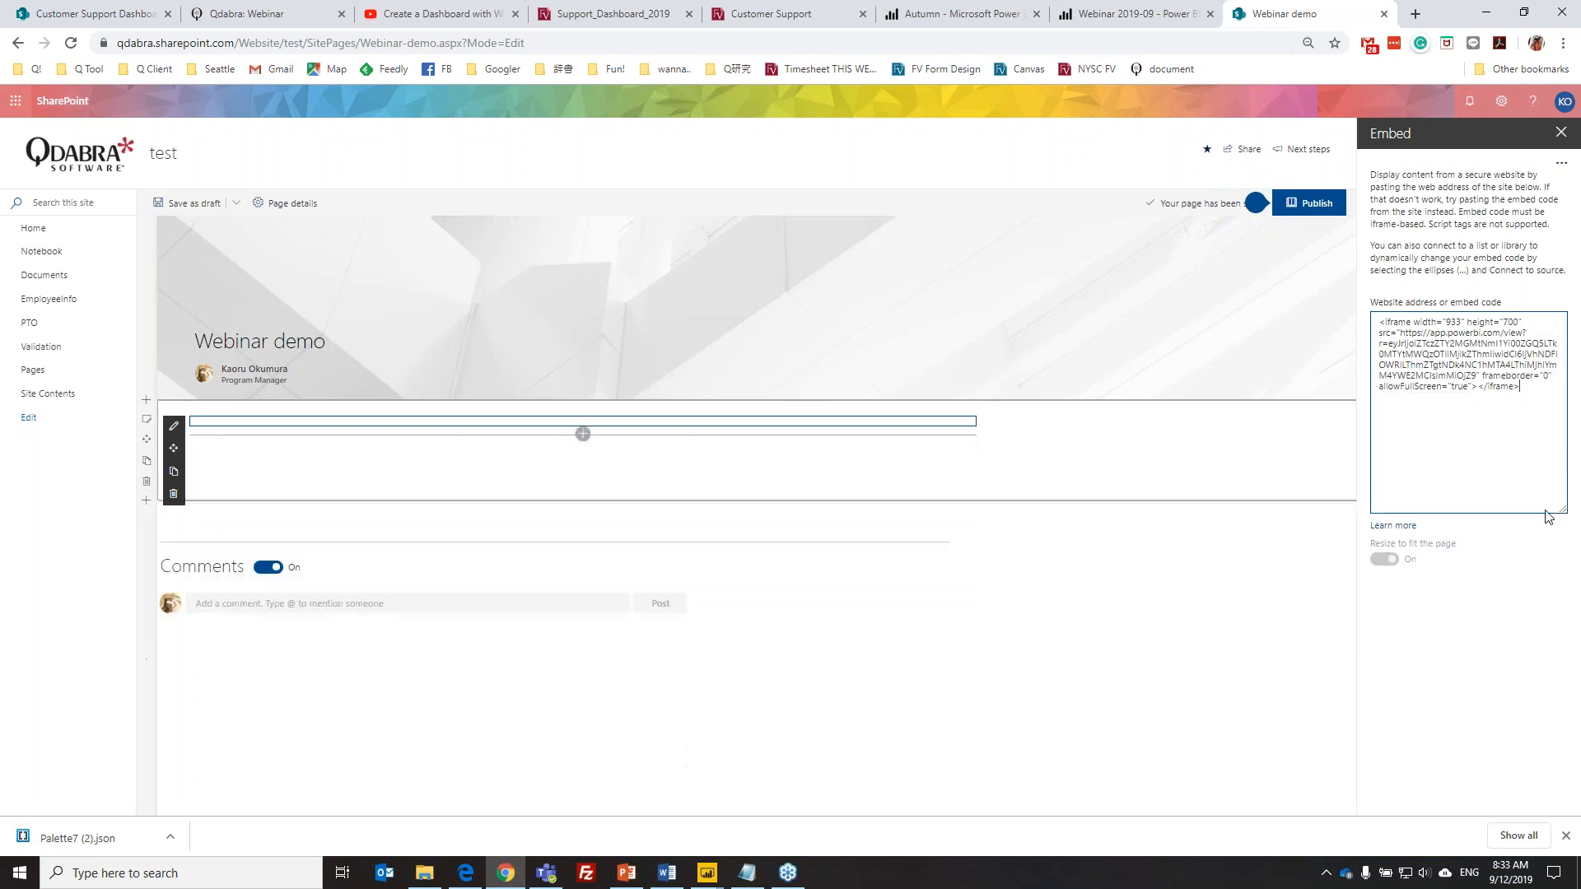
Set the iframe width in the embed code to 1212 and check the embedded report preview
{"action": "double_click", "coordinate": [1451, 323]}
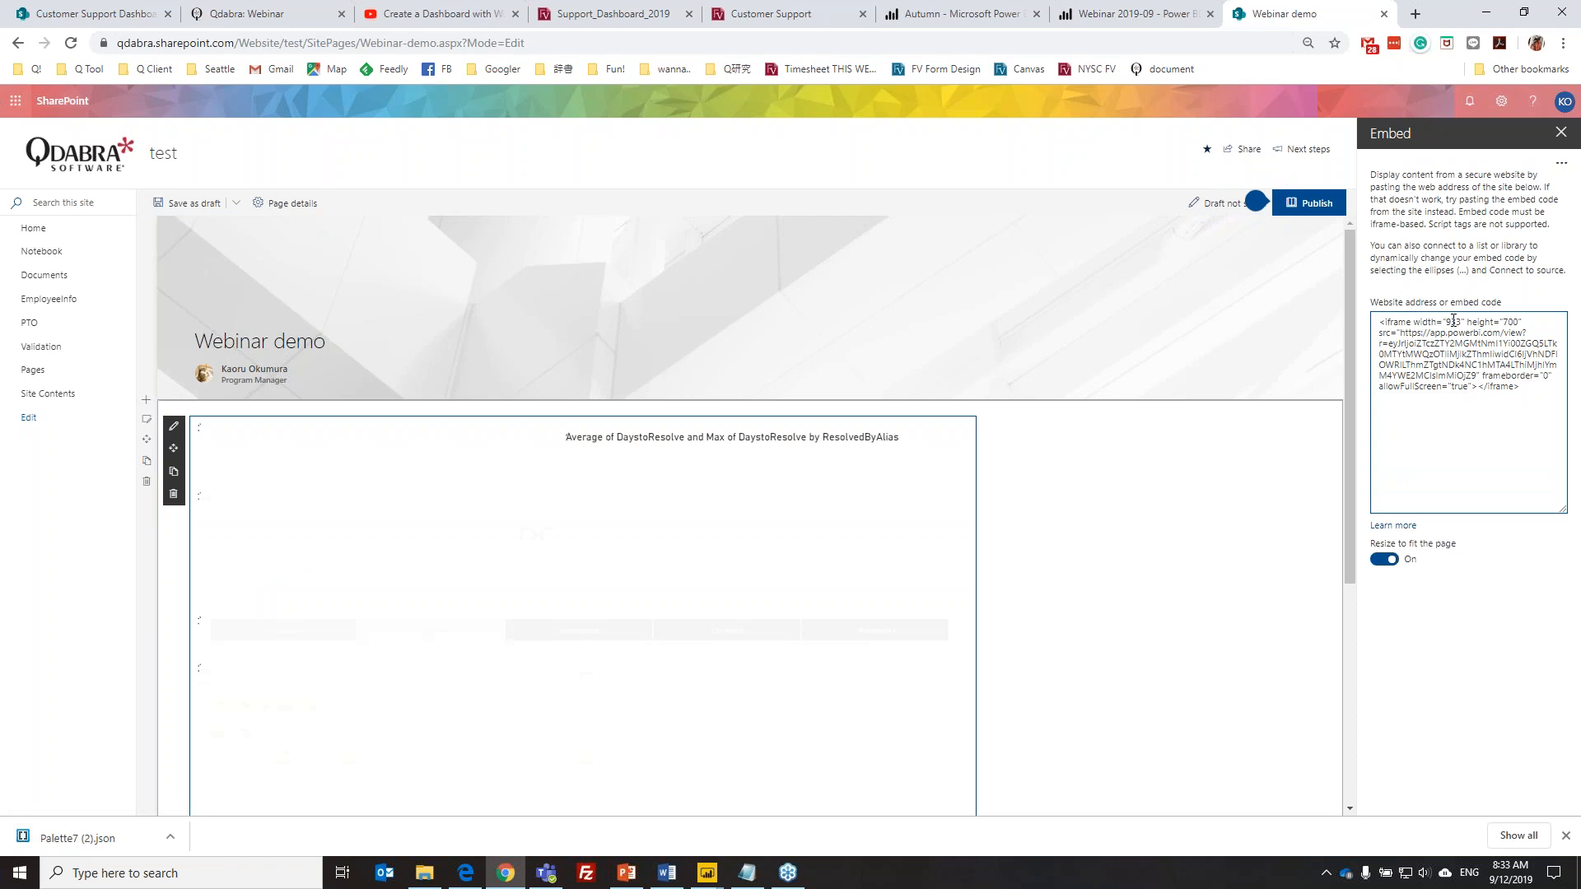
{"action": "type", "text": "1212"}
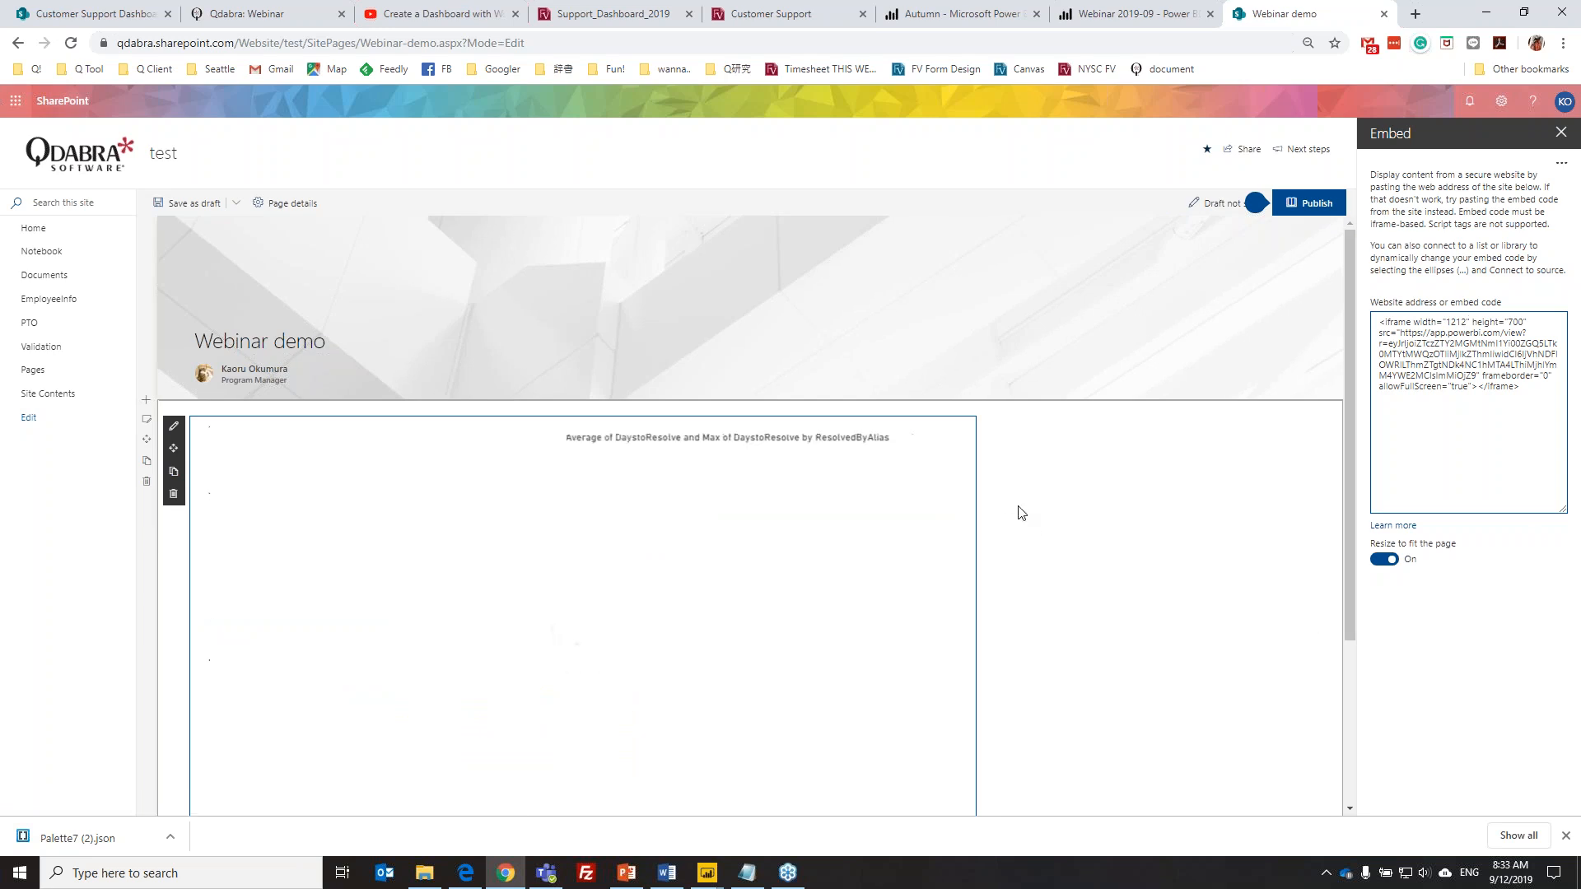
{"action": "scroll", "coordinate": [1020, 512], "scroll_direction": "down", "scroll_amount": 3}
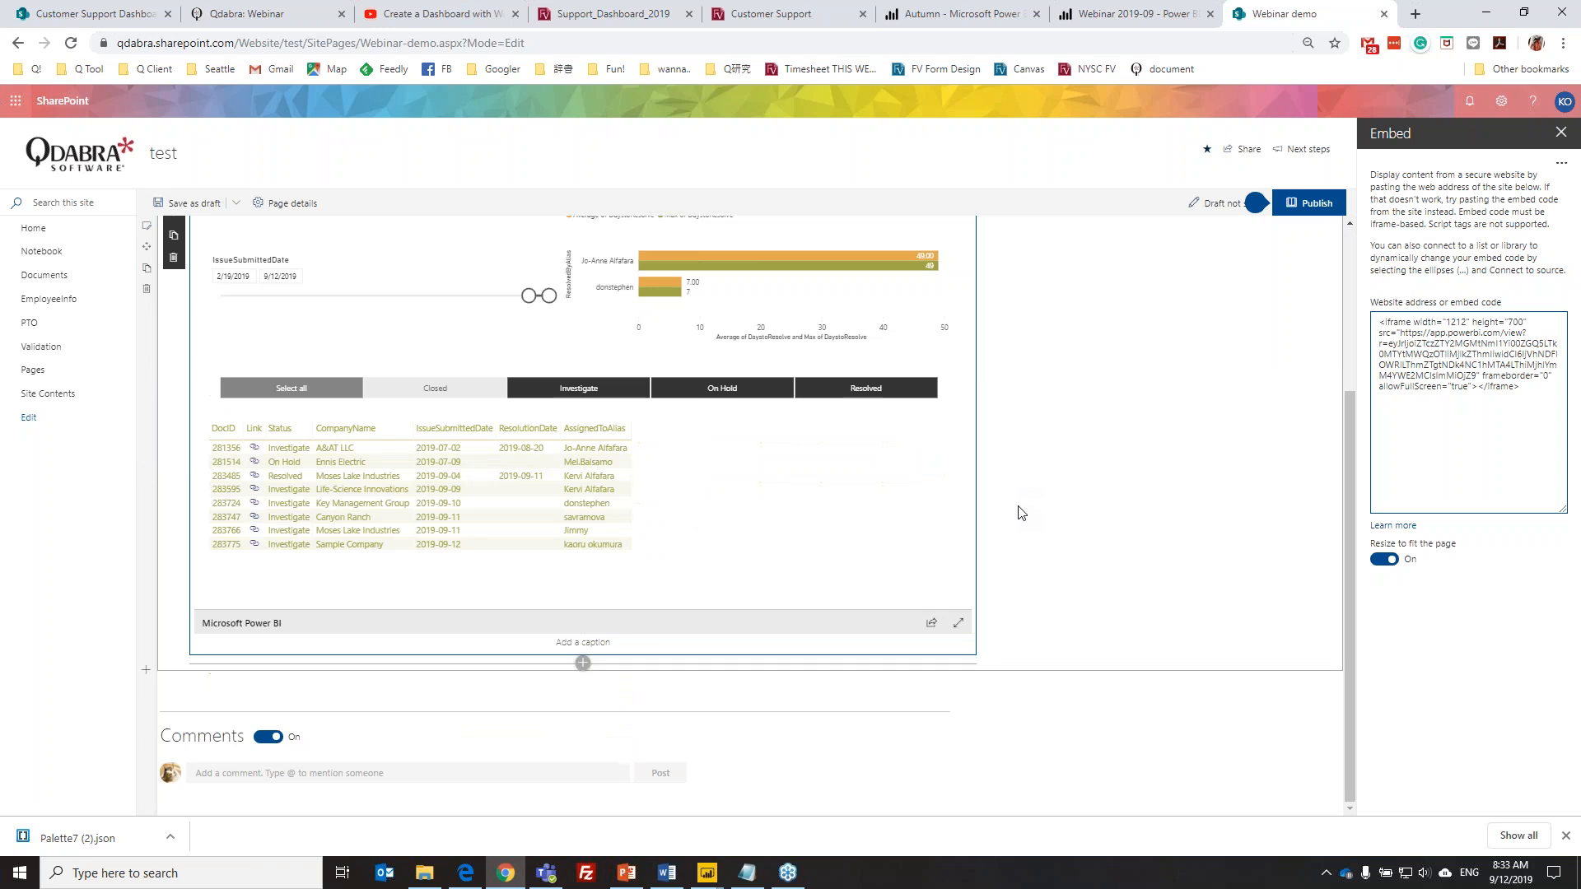
Publish the Webinar demo page, dismiss the page-sharing suggestions, and select the page's web address
{"action": "left_click", "coordinate": [1309, 202]}
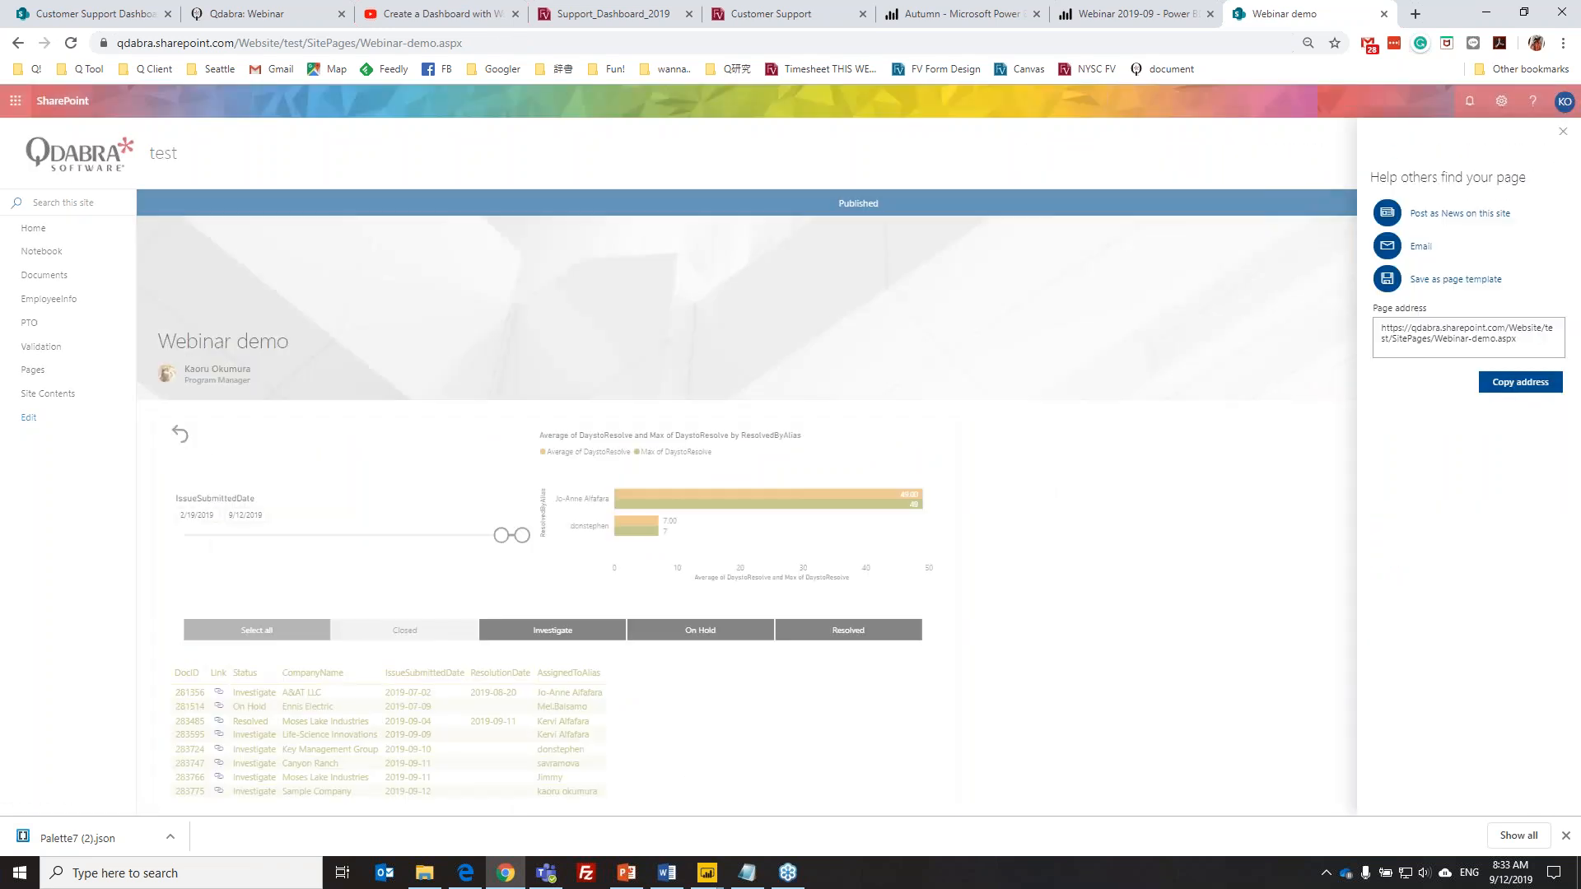
{"action": "left_click", "coordinate": [1562, 133]}
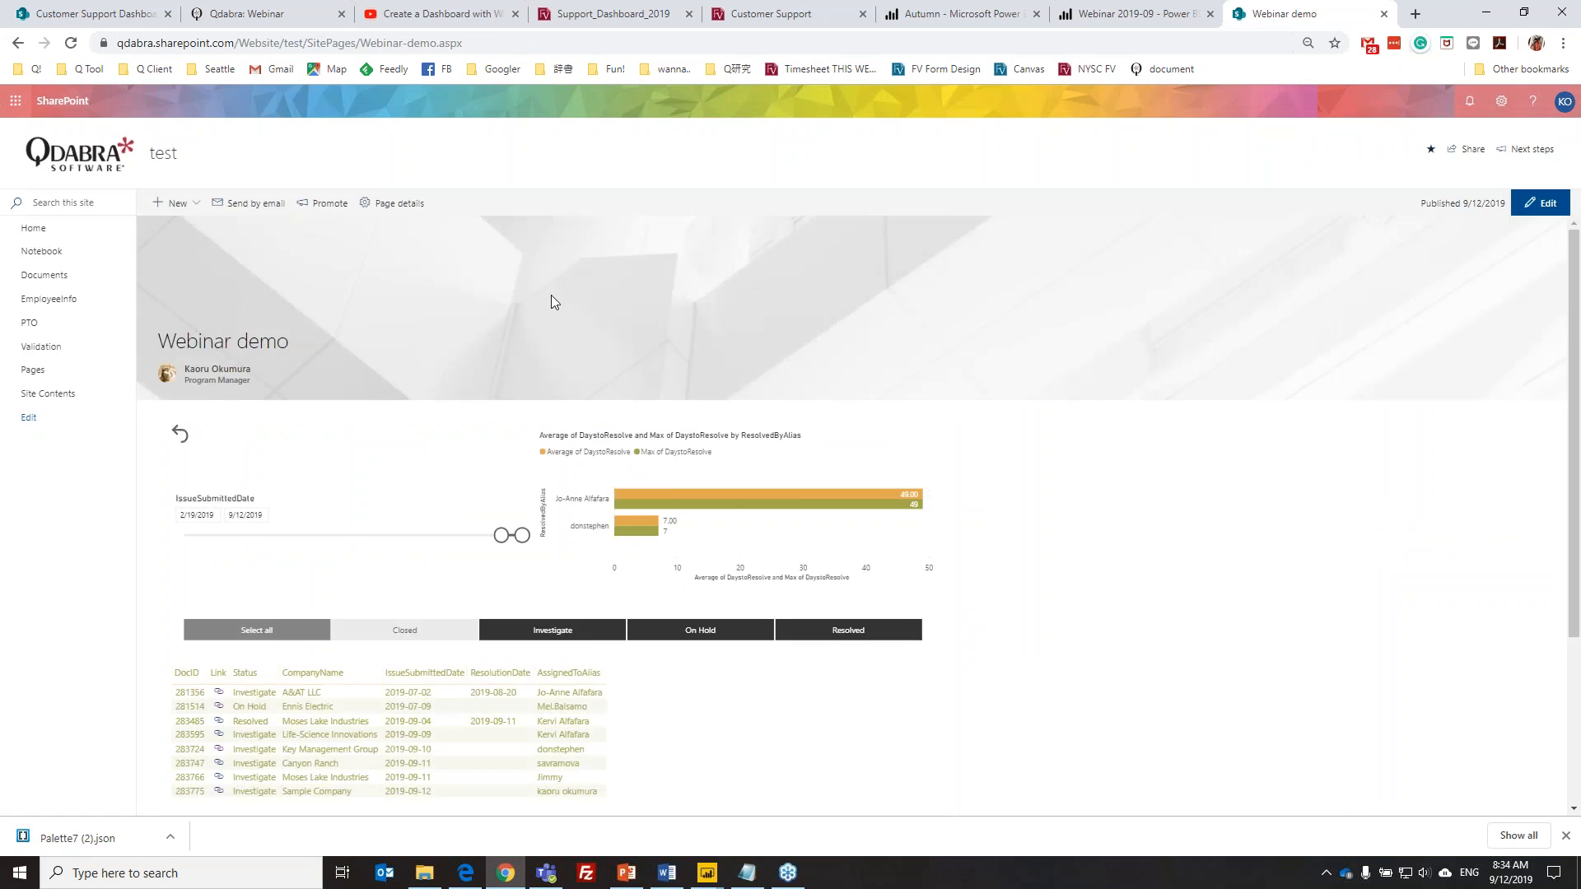
{"action": "left_click", "coordinate": [554, 47]}
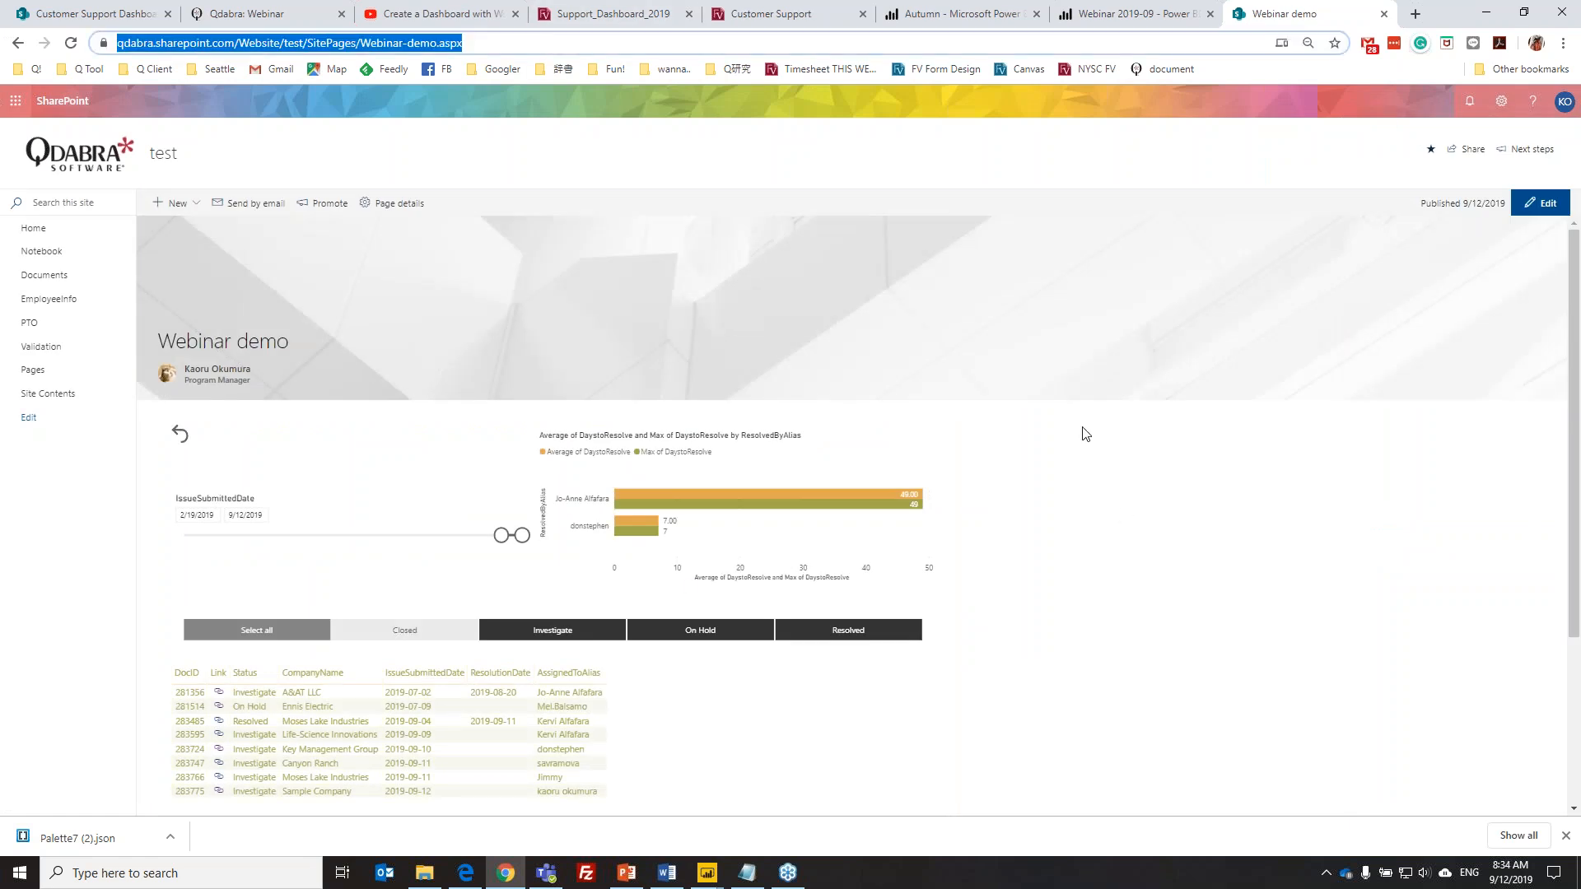
Filter the embedded report to Closed issues, setting the IssueSubmittedDate start first to 8/13/2015 and finally to 4/14/2017
{"action": "scroll", "coordinate": [1167, 570], "scroll_direction": "down", "scroll_amount": 1}
{"action": "scroll", "coordinate": [1166, 569], "scroll_direction": "down", "scroll_amount": 2}
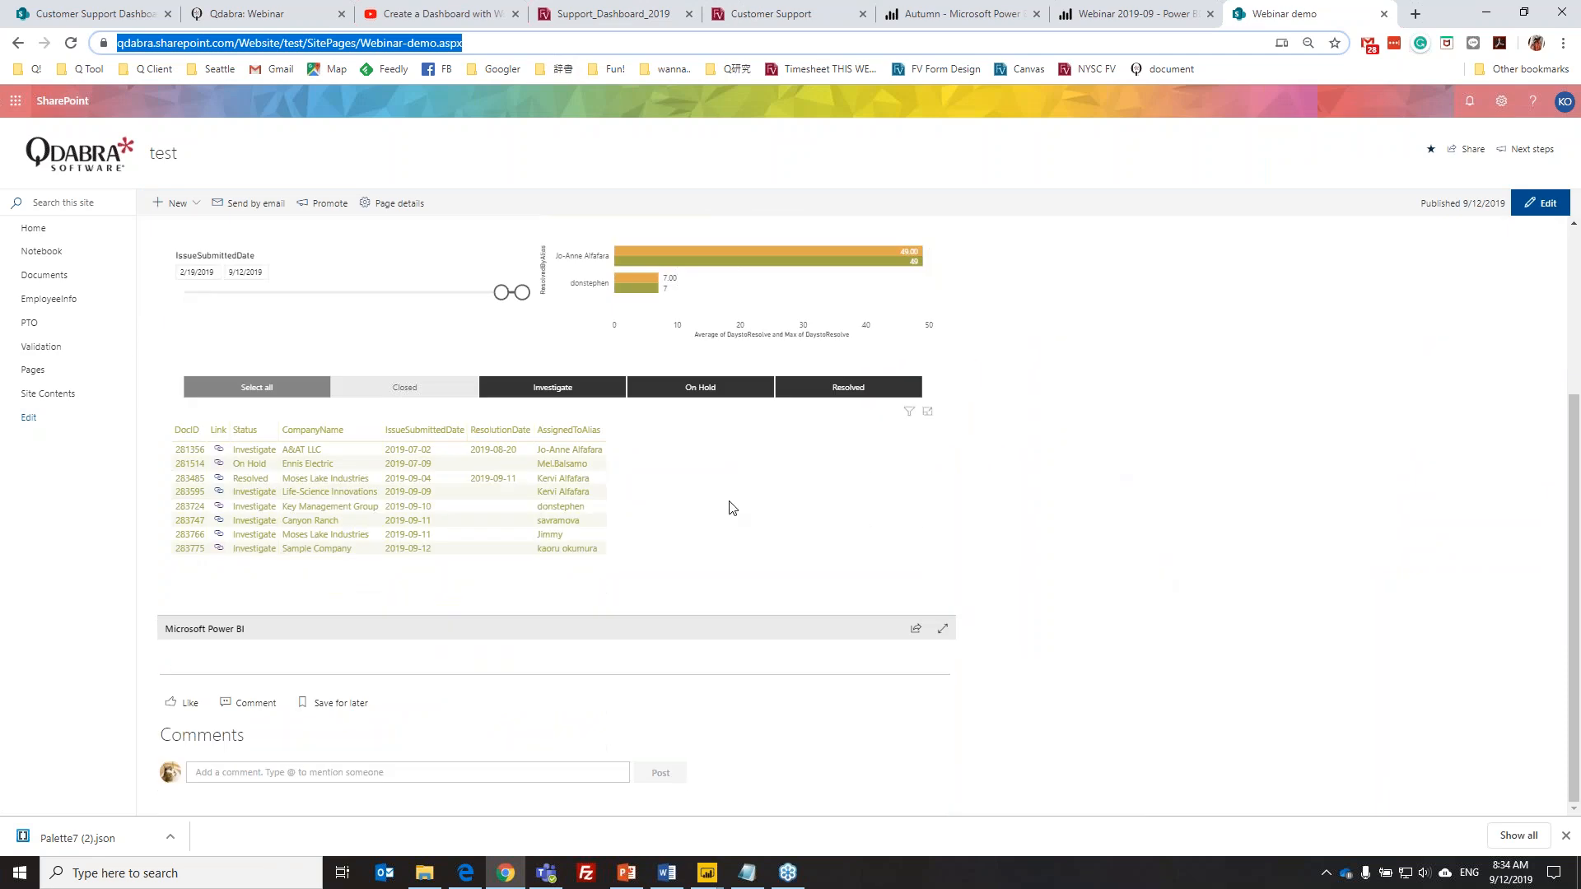
{"action": "left_click_drag", "start_coordinate": [501, 294], "coordinate": [372, 294]}
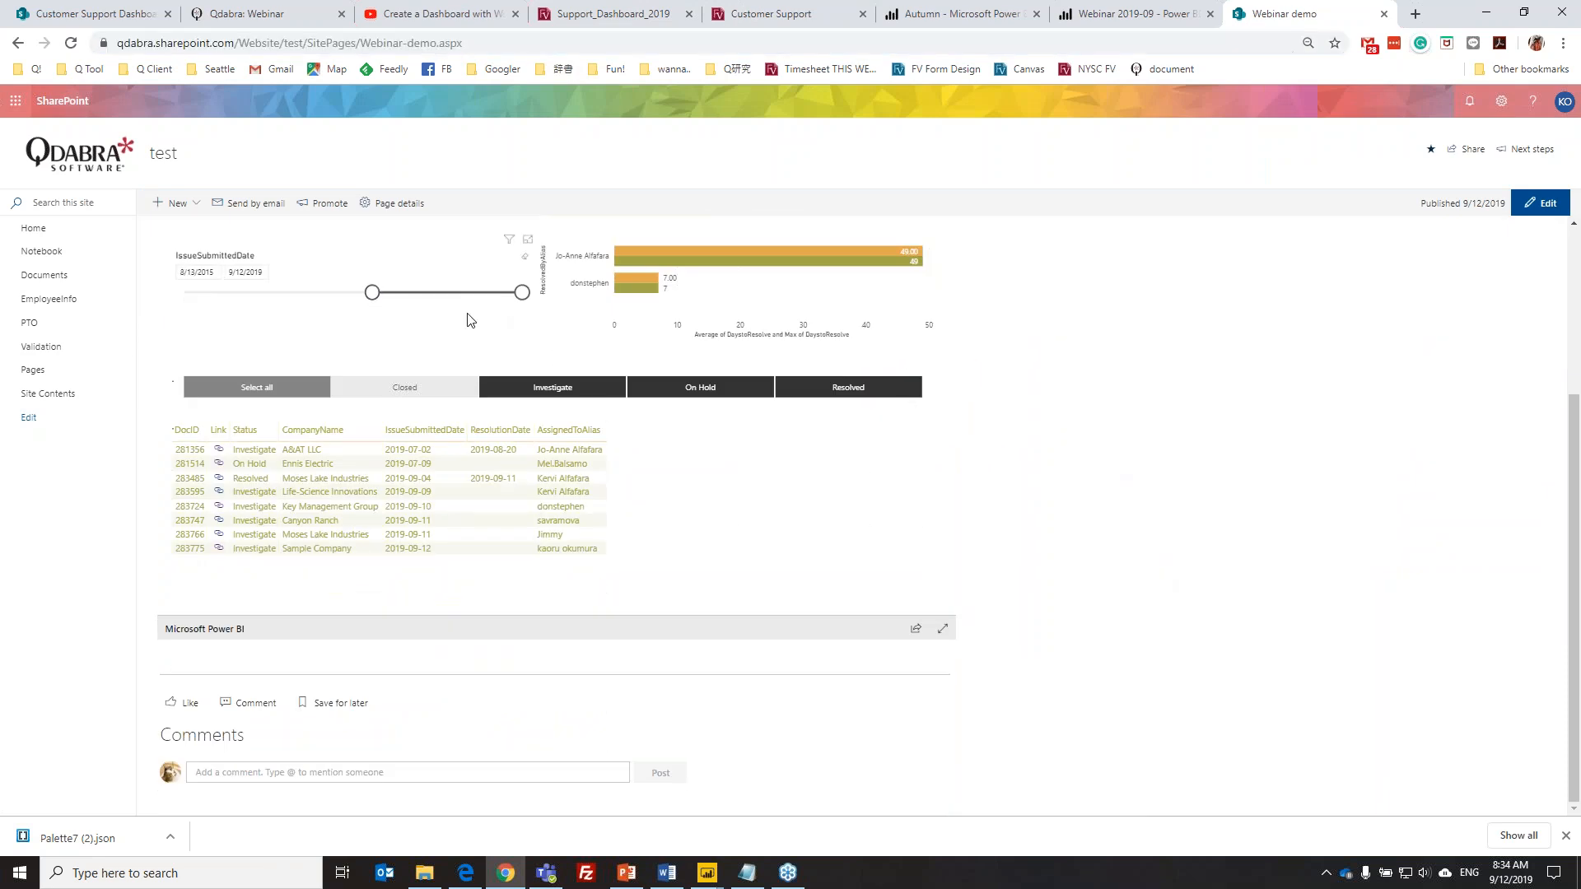
{"action": "scroll", "coordinate": [790, 482], "scroll_direction": "up", "scroll_amount": 2}
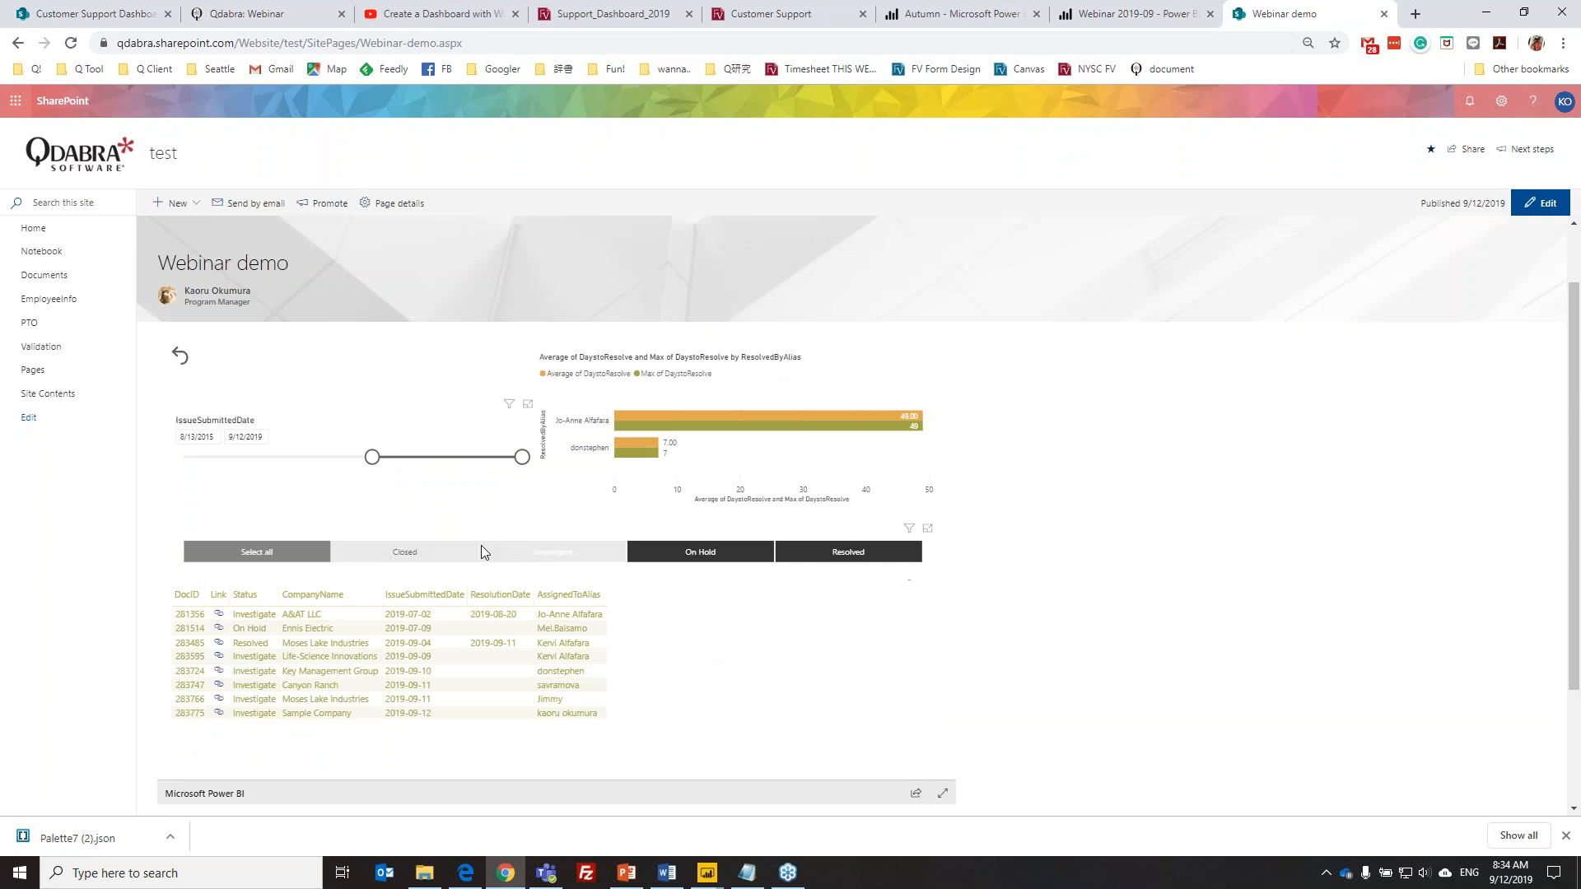
{"action": "left_click", "coordinate": [399, 550]}
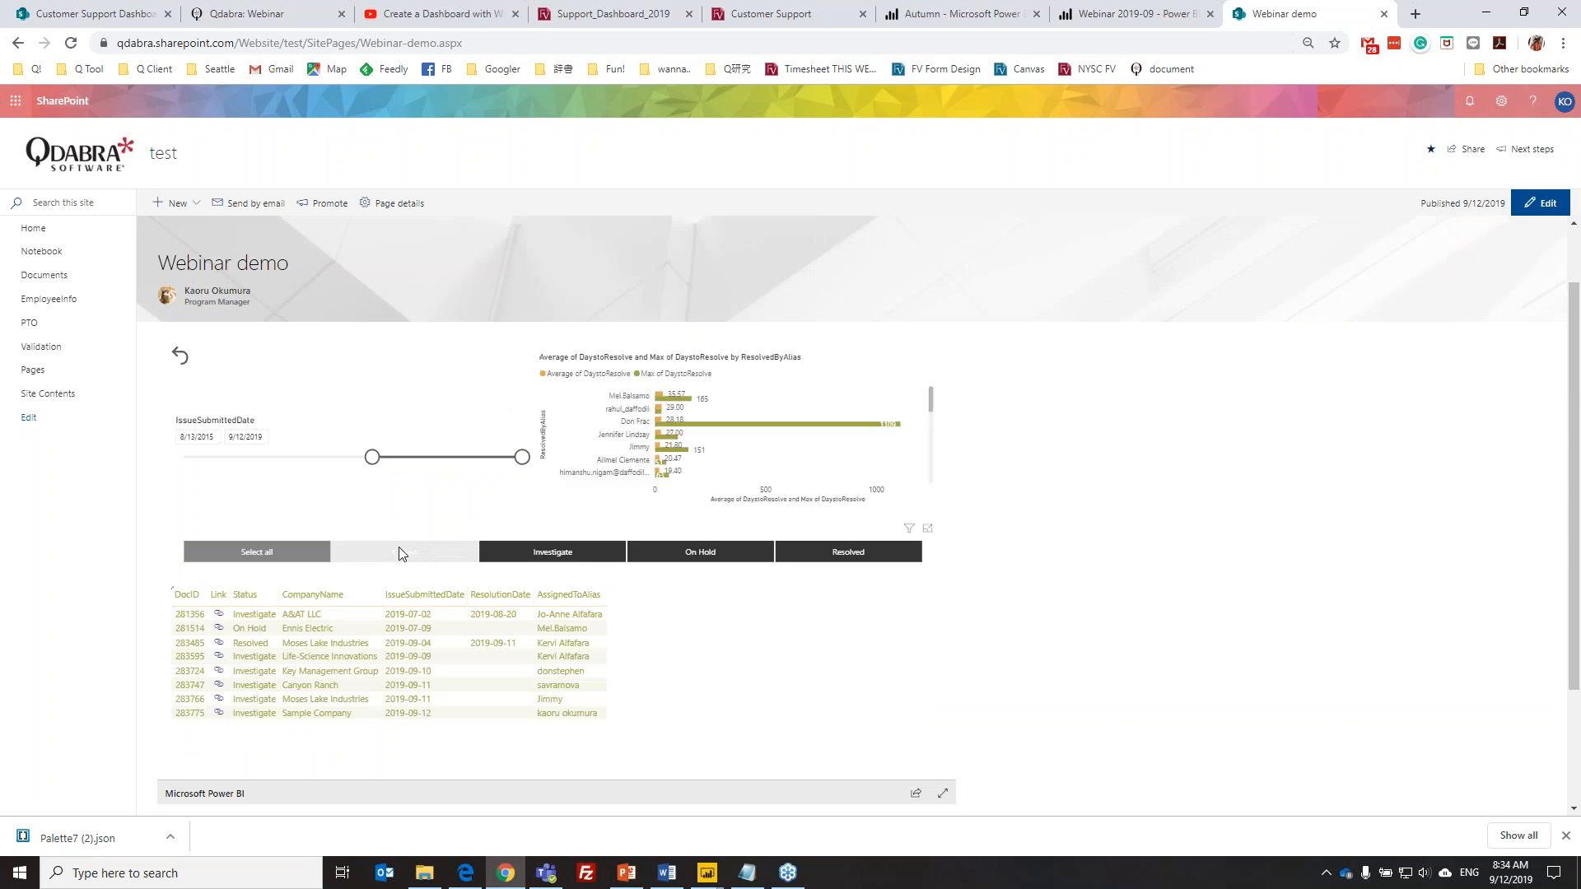
{"action": "left_click_drag", "start_coordinate": [373, 457], "coordinate": [434, 457]}
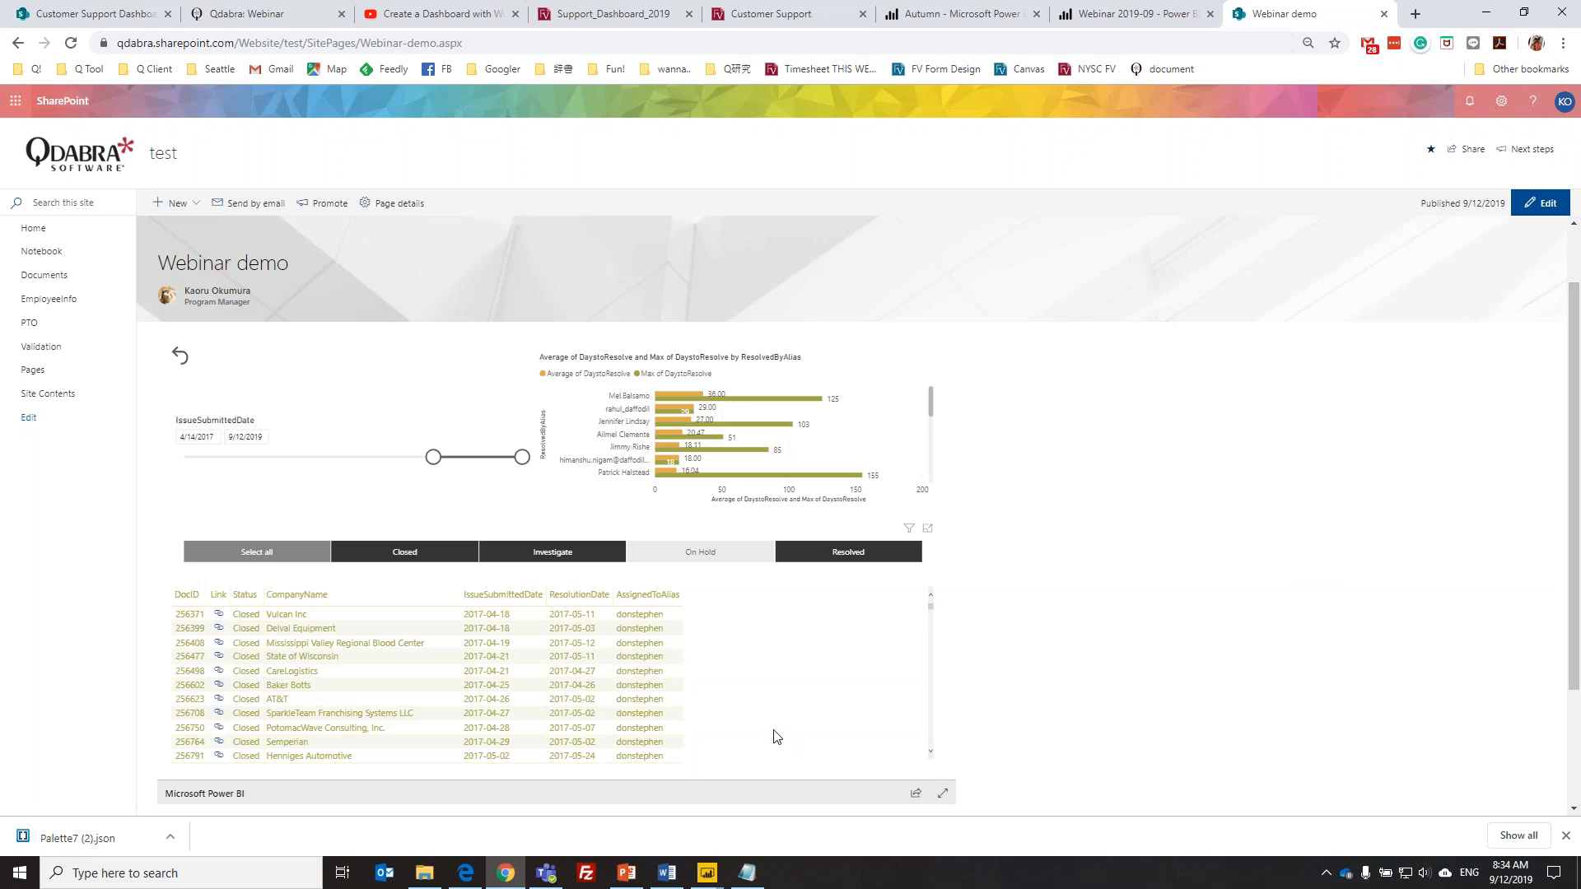
Switch to the PowerPoint slide show, advance through the Publish your report and Tips slides to Questions?, and maximize the window
{"action": "left_click", "coordinate": [625, 873]}
{"action": "left_click", "coordinate": [271, 443]}
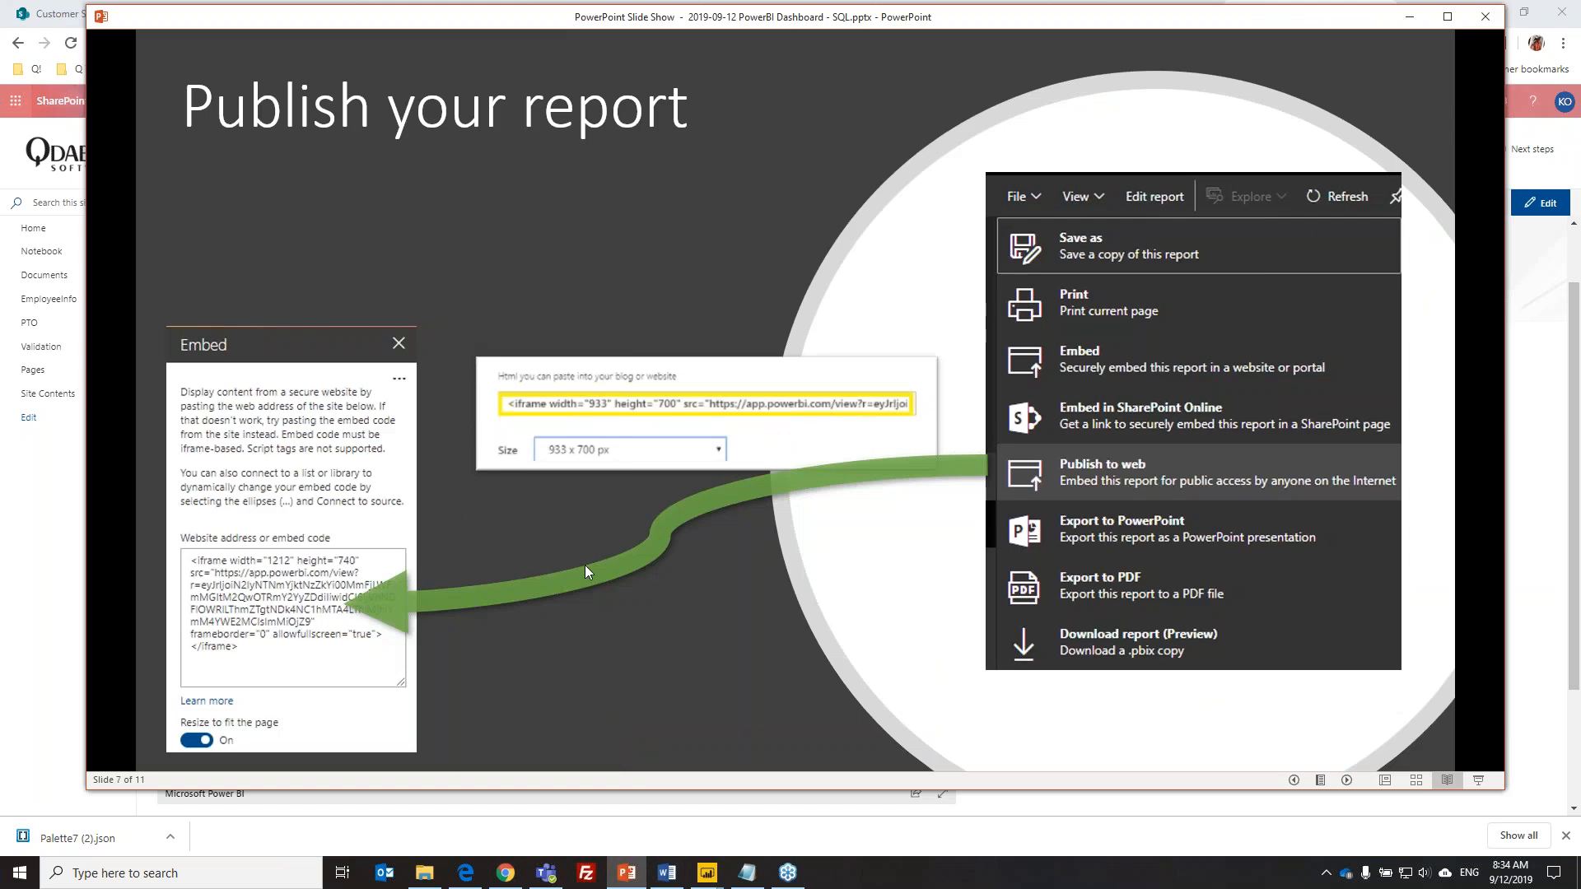
{"action": "left_click", "coordinate": [718, 519]}
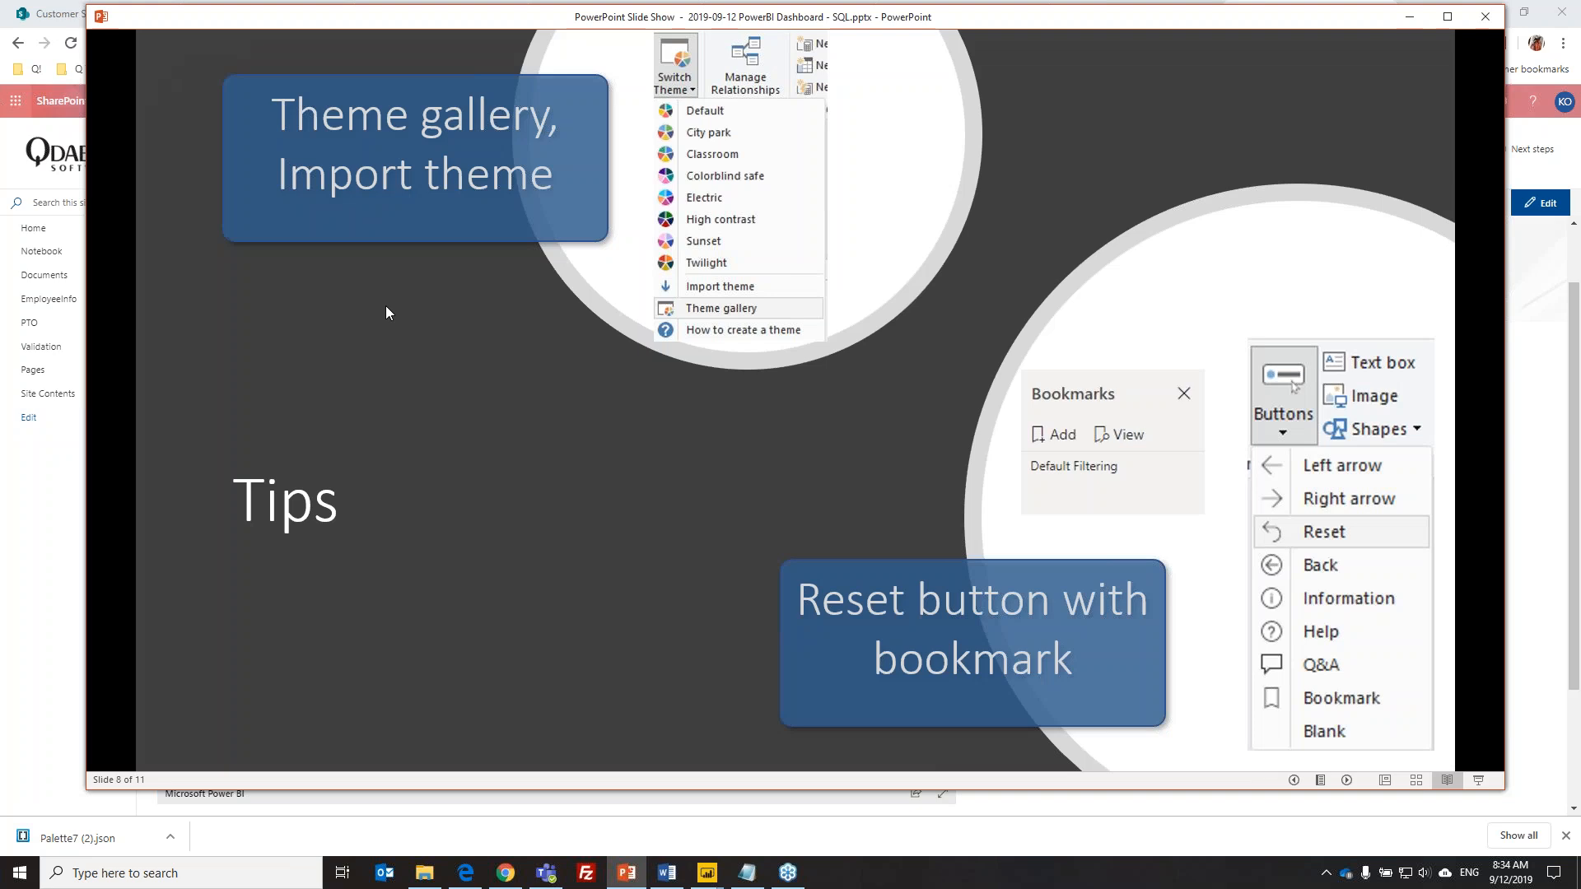
{"action": "left_click", "coordinate": [645, 481]}
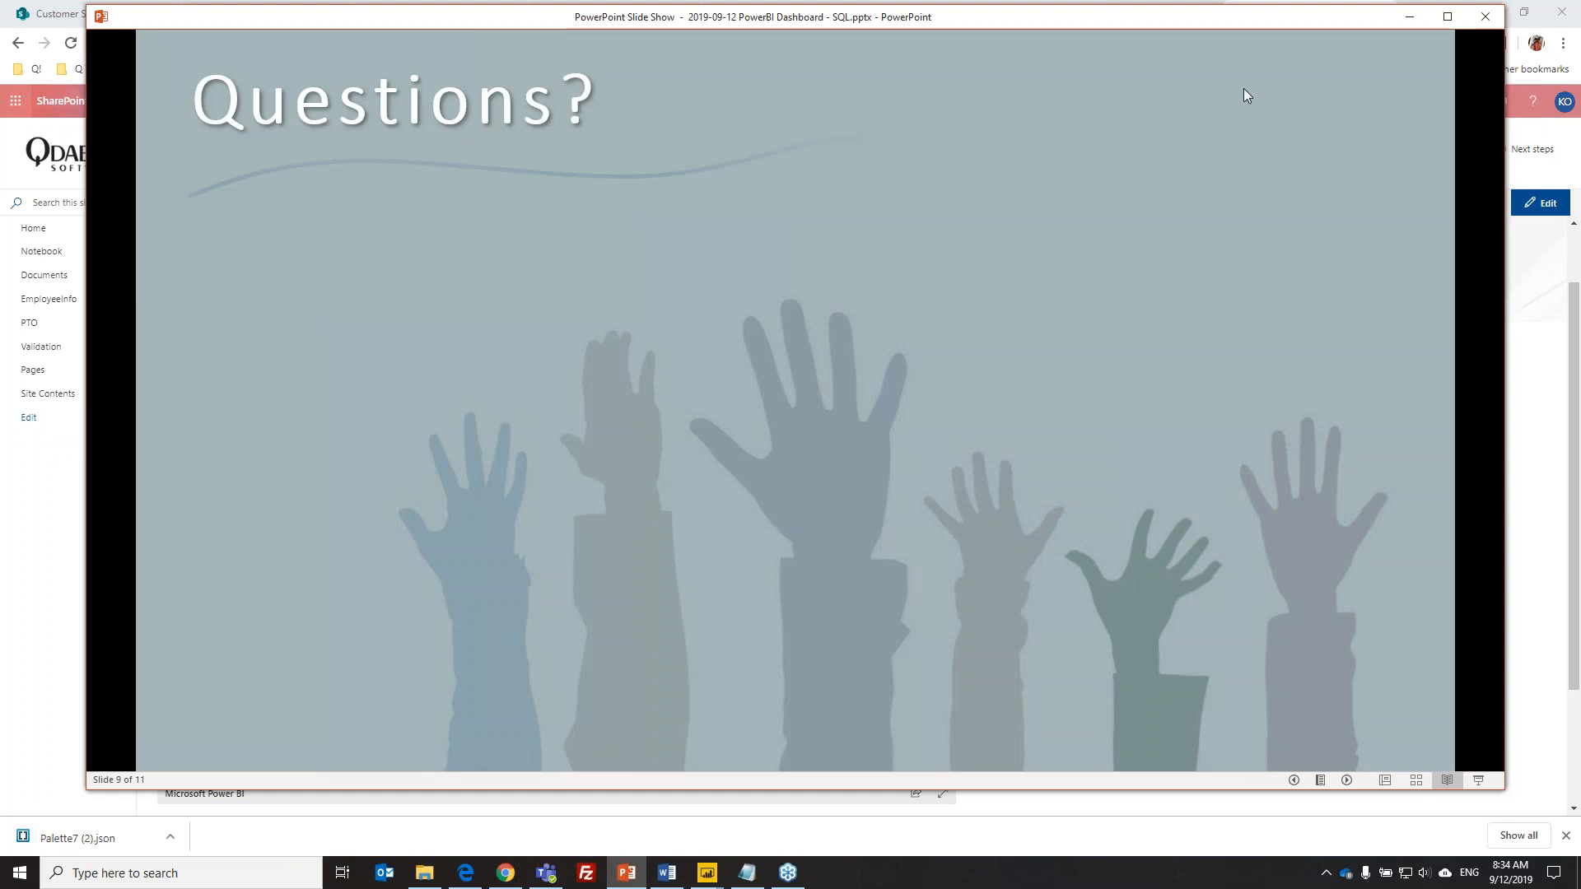
{"action": "left_click", "coordinate": [1447, 16]}
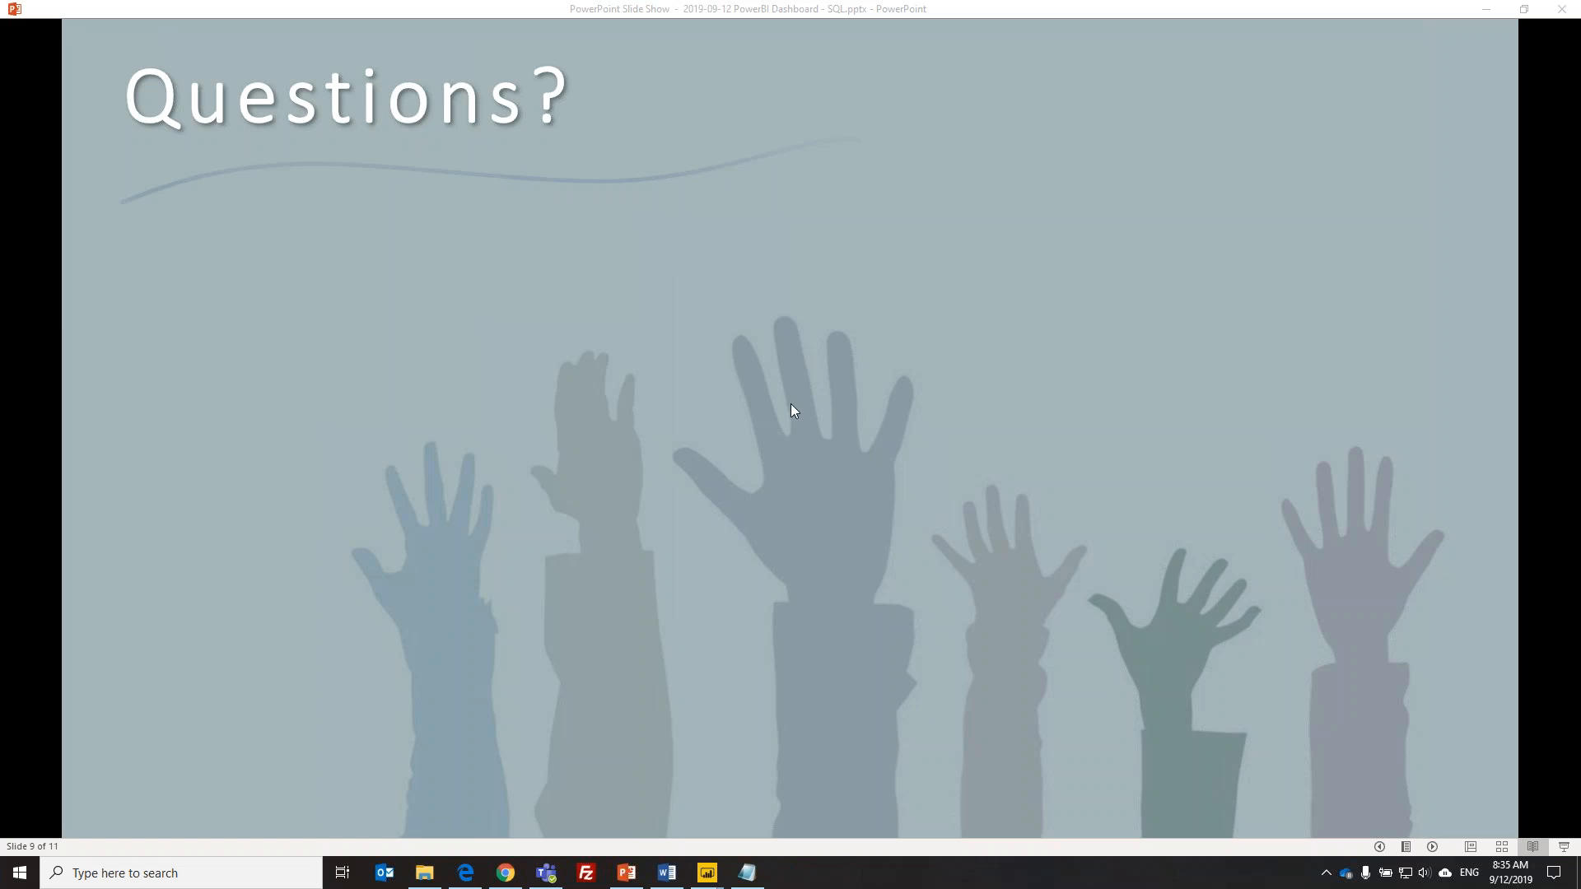
Switch to the Webinar 2019-09 report in Power BI Desktop and dismiss the publishing message
{"action": "mouse_move", "coordinate": [706, 875]}
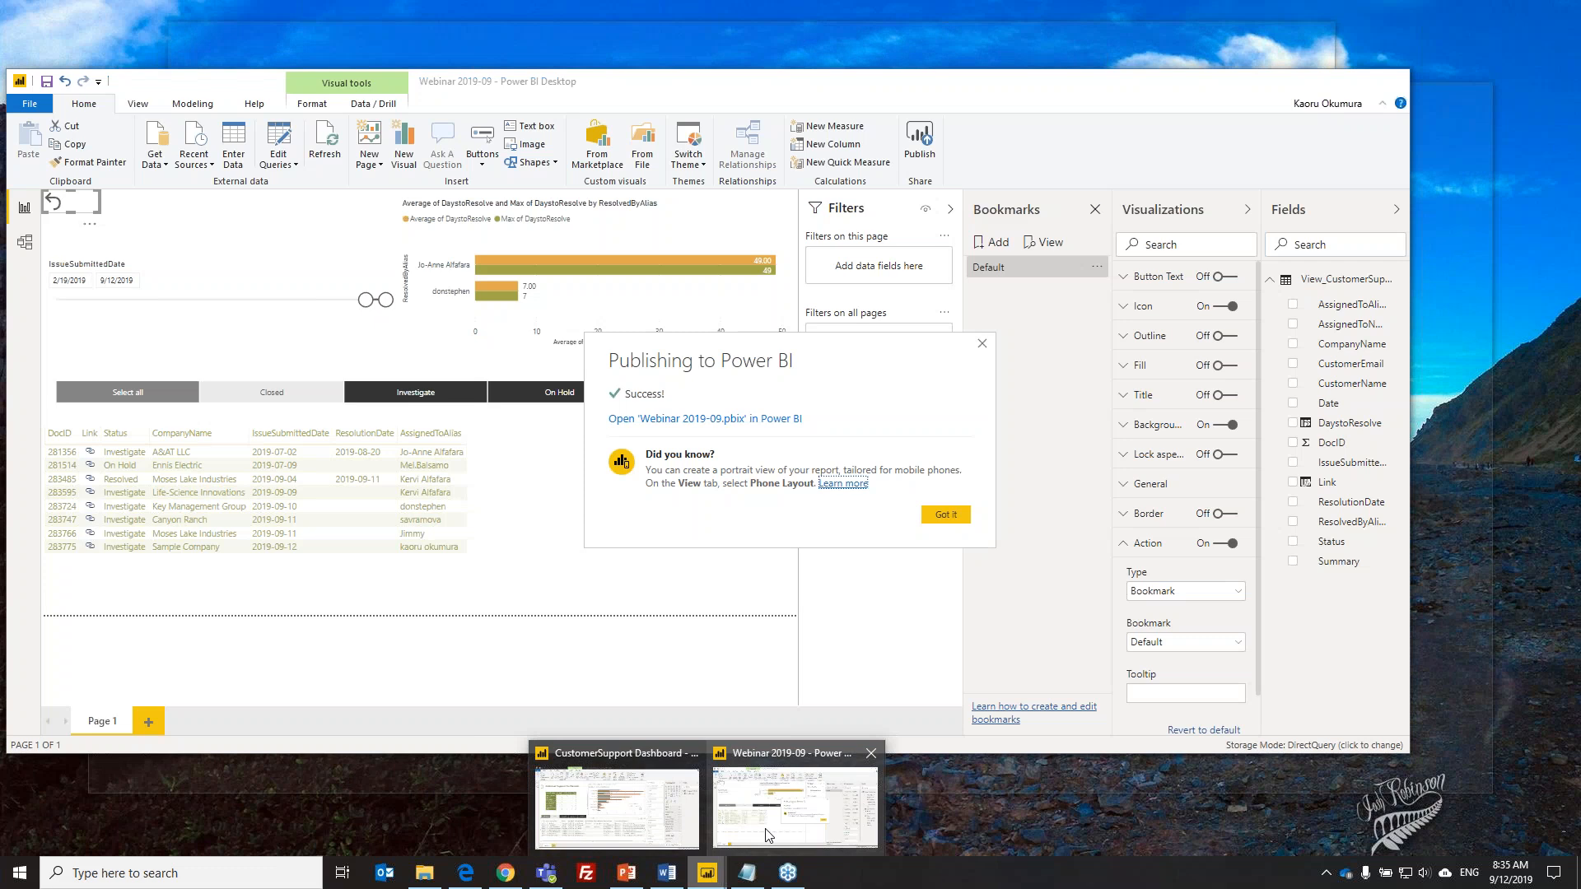
{"action": "left_click", "coordinate": [770, 833]}
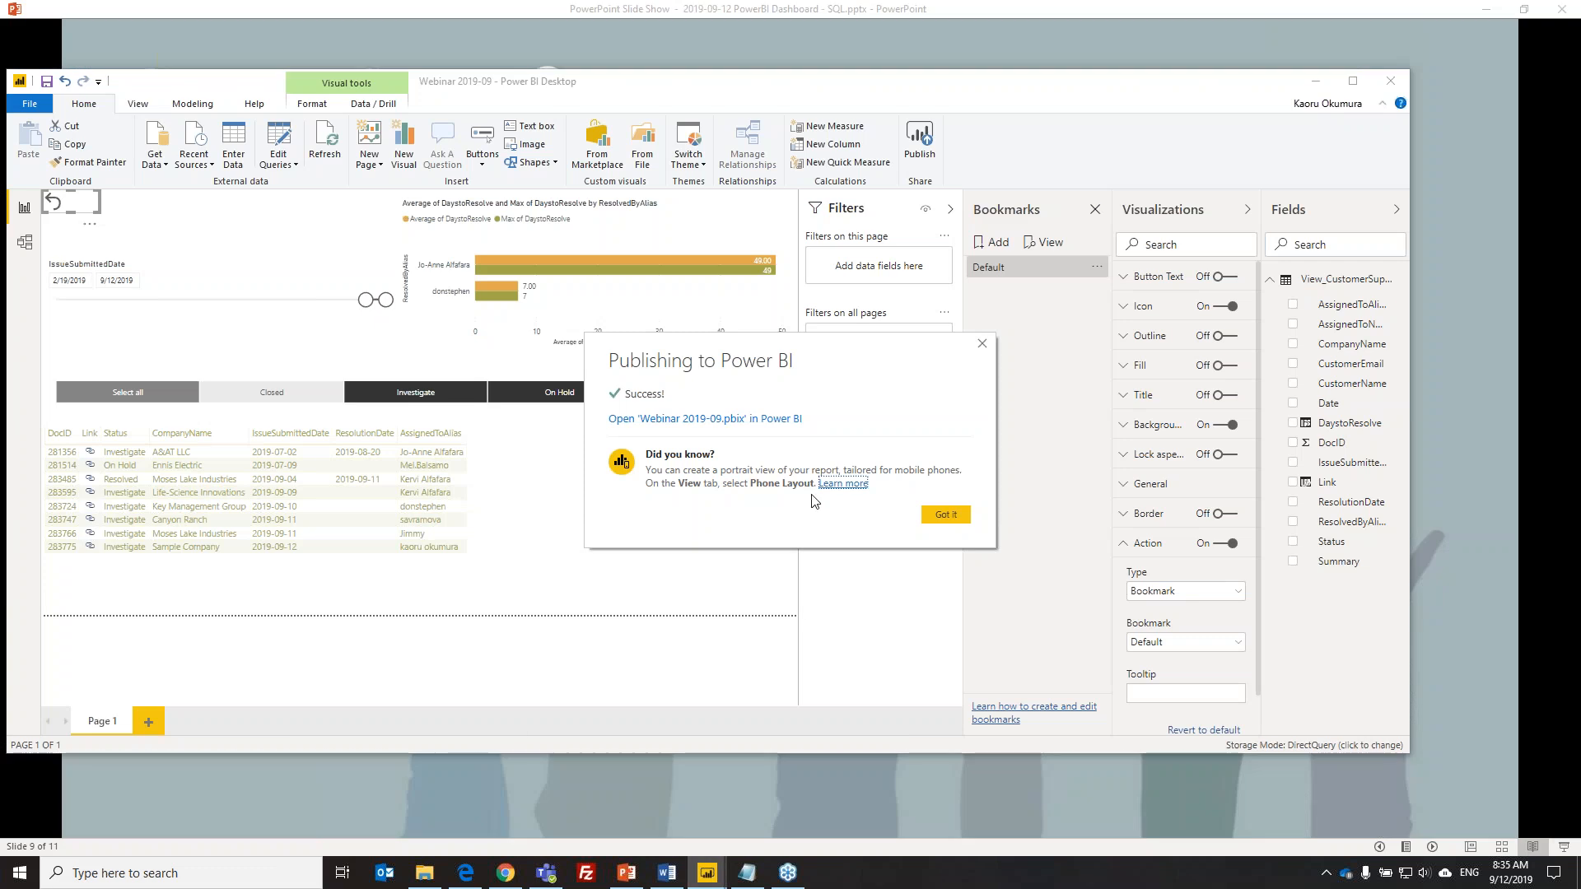
{"action": "left_click", "coordinate": [946, 516]}
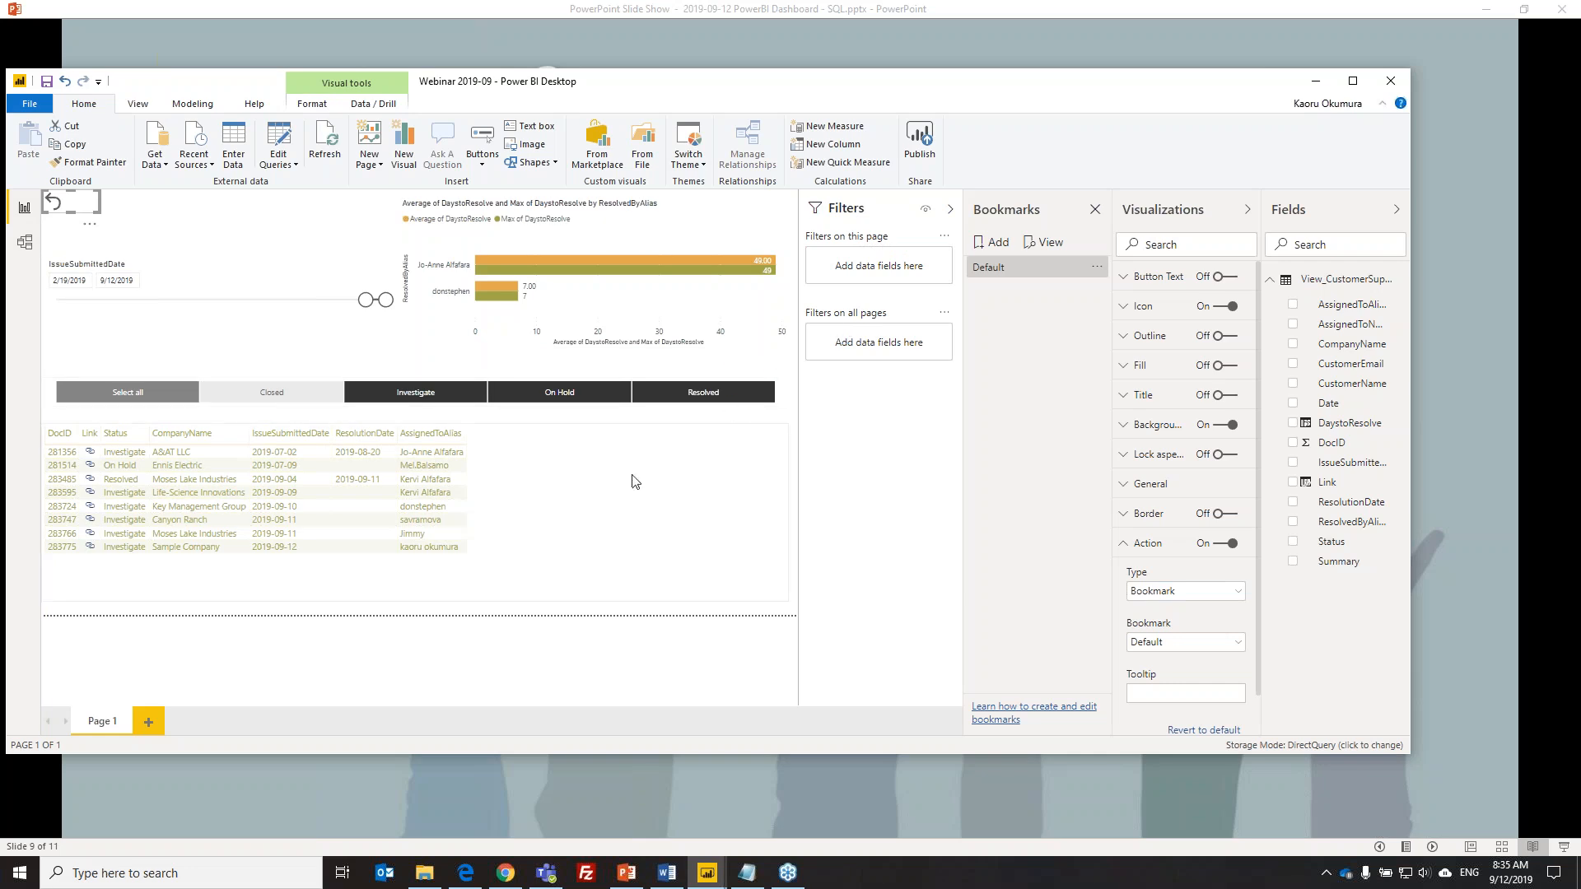
Select the issue table to examine its Status filter, and display the DaystoResolve column's formula
{"action": "left_click", "coordinate": [786, 506]}
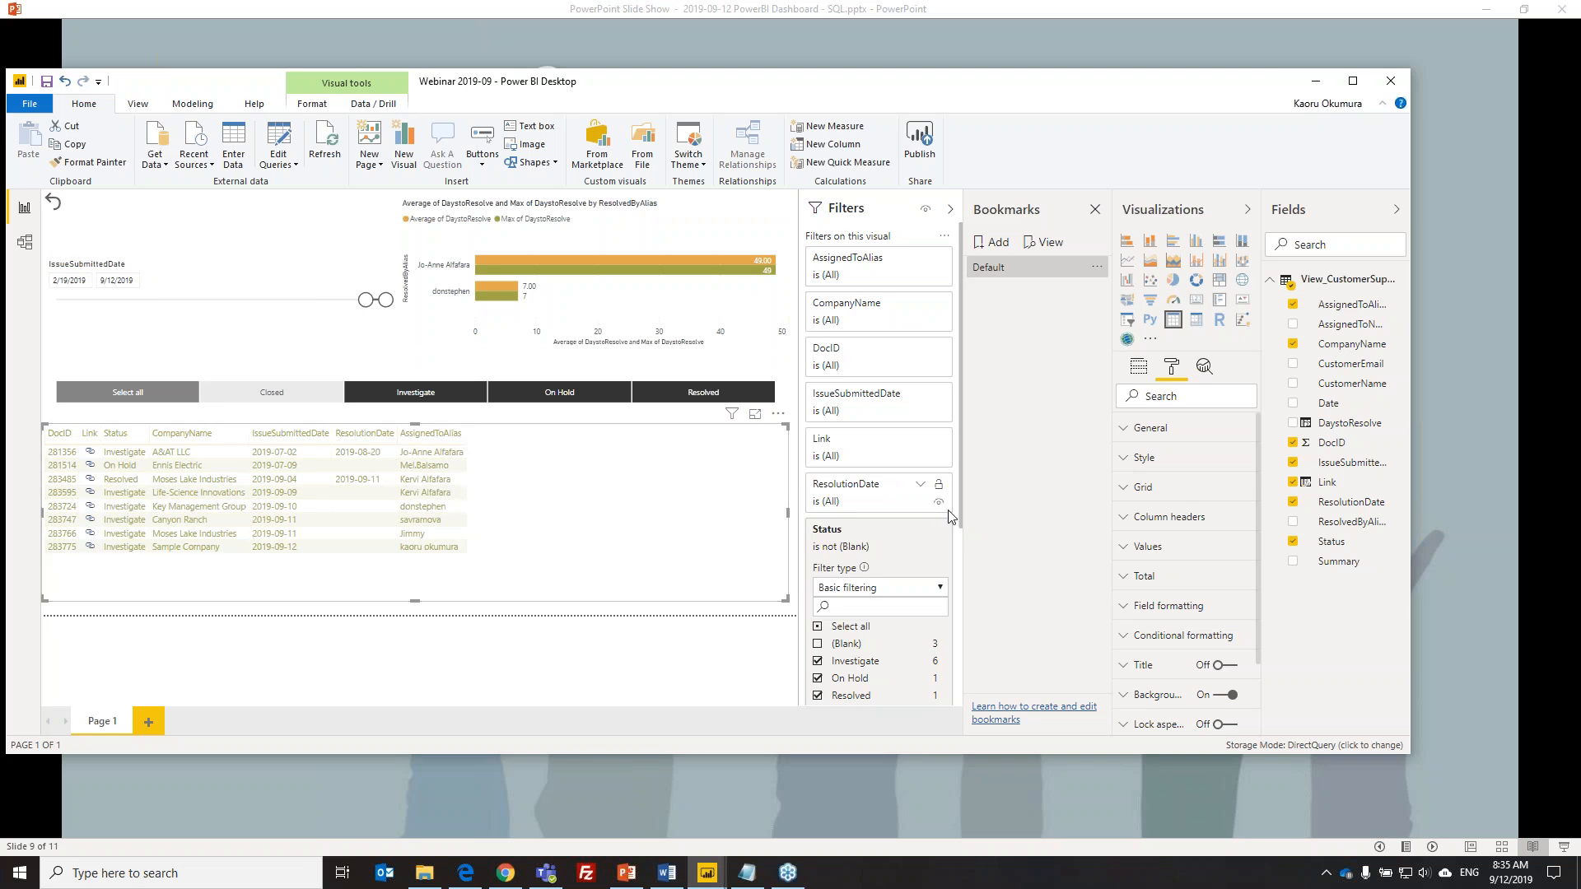
{"action": "scroll", "coordinate": [892, 632], "scroll_direction": "down", "scroll_amount": 2}
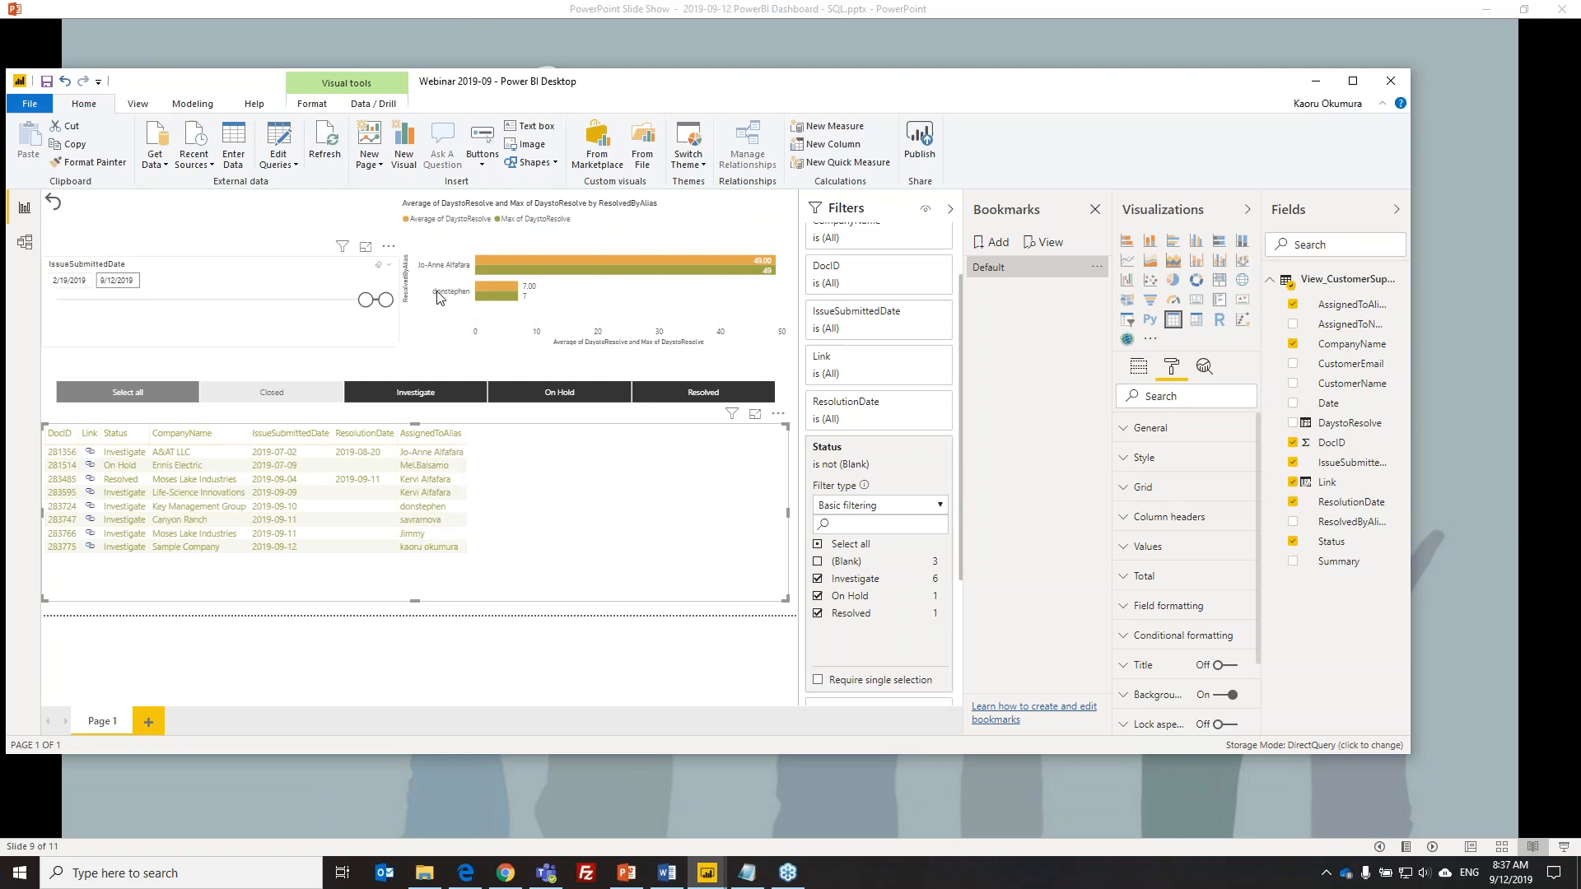
{"action": "left_click", "coordinate": [1358, 431]}
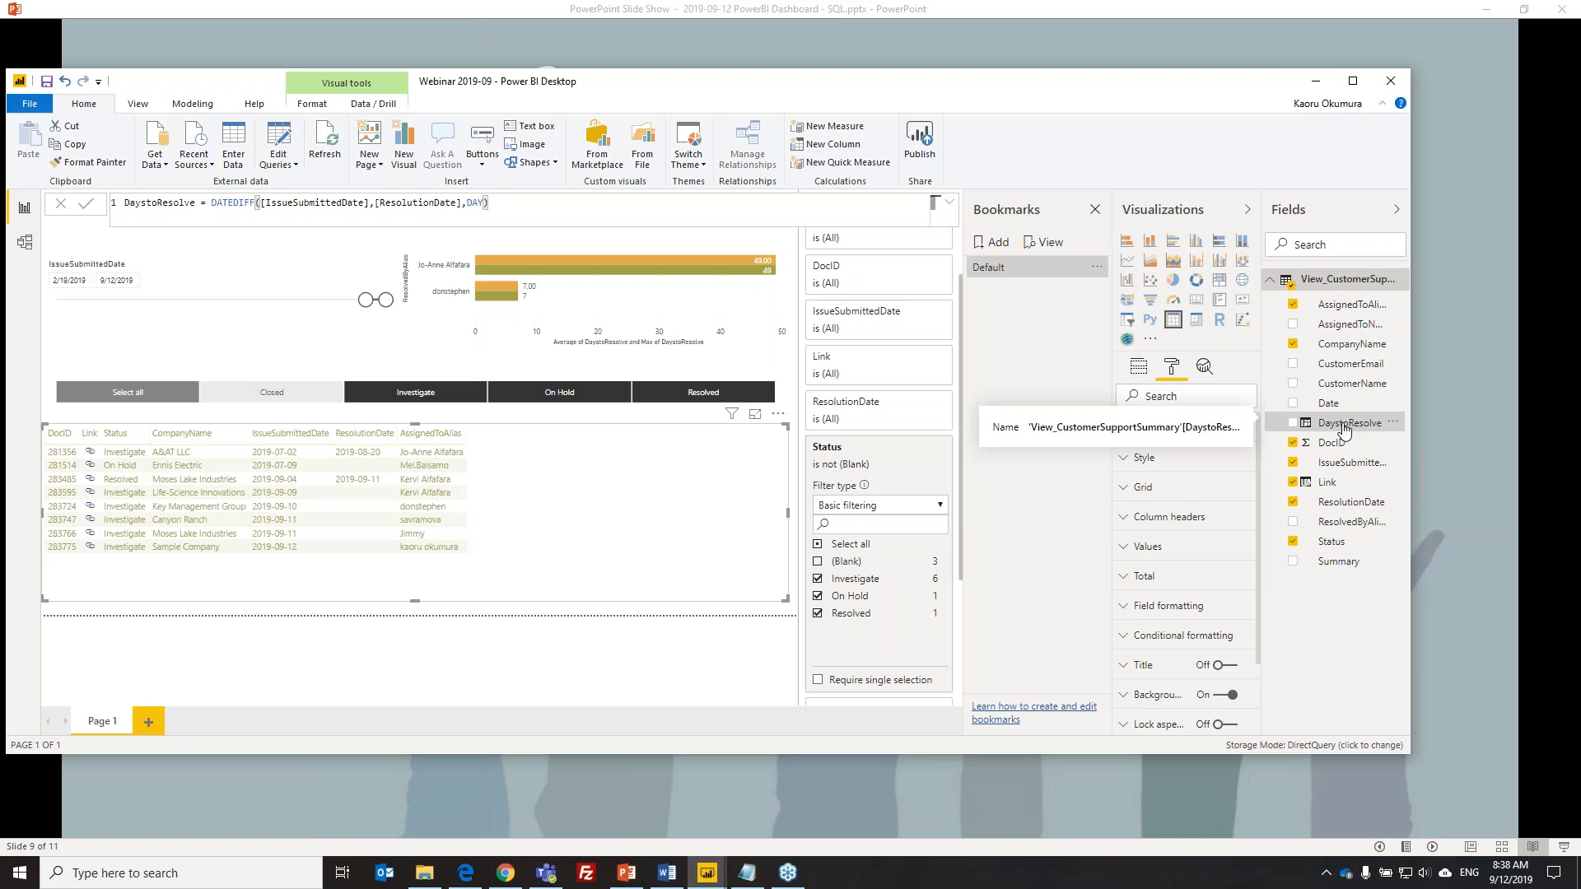
Add a calculated column named TooLong to the View_CustomerSupportSummary table and start its formula with the IF function
{"action": "left_click", "coordinate": [1407, 287]}
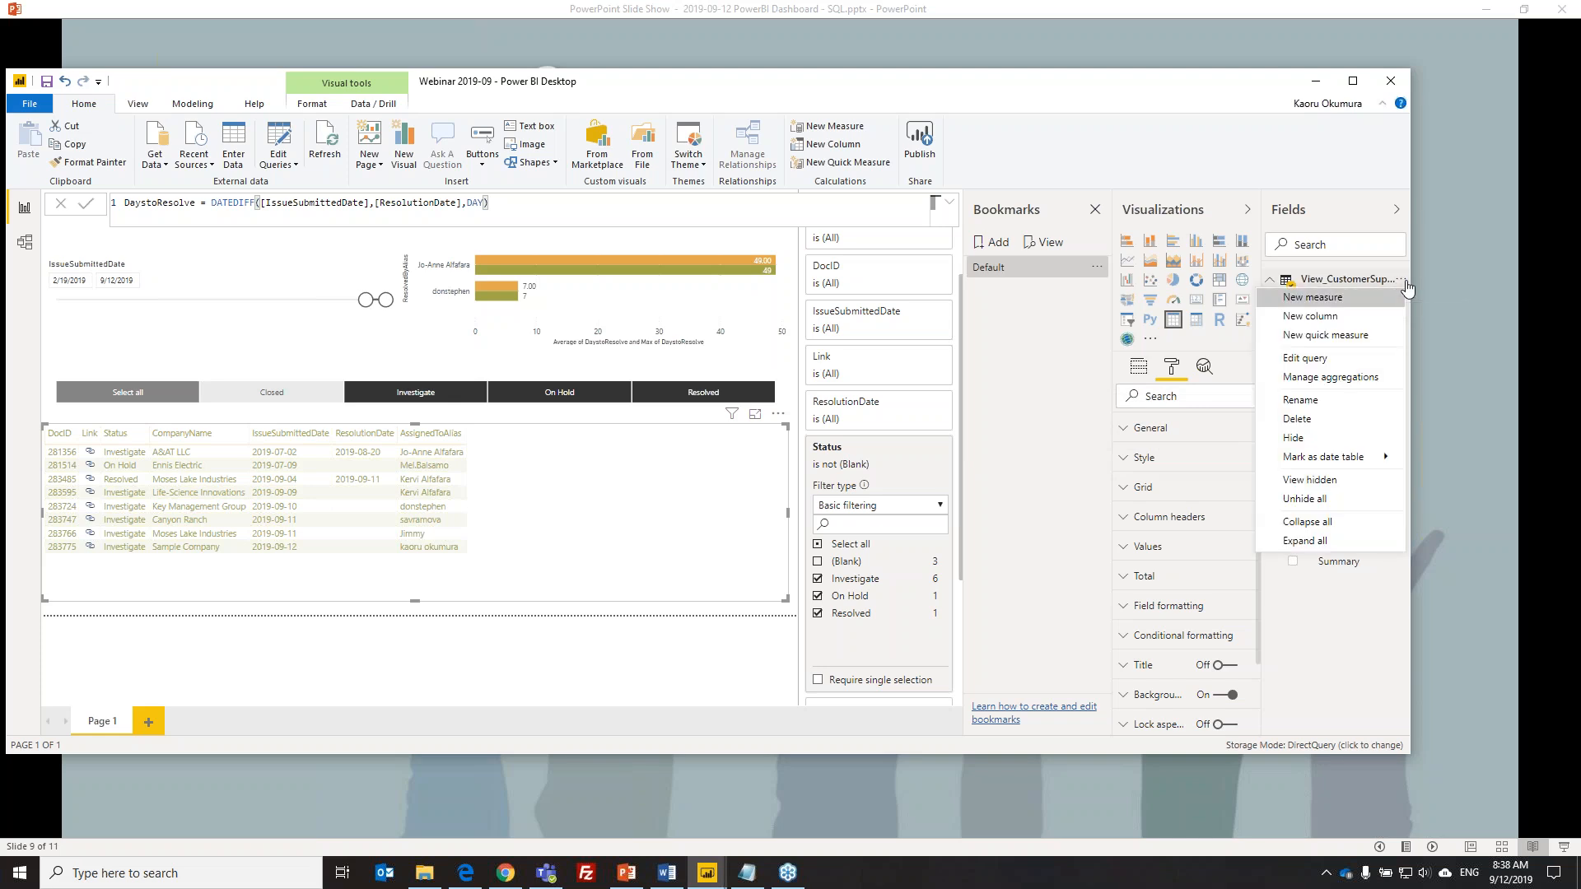
{"action": "mouse_move", "coordinate": [1345, 463]}
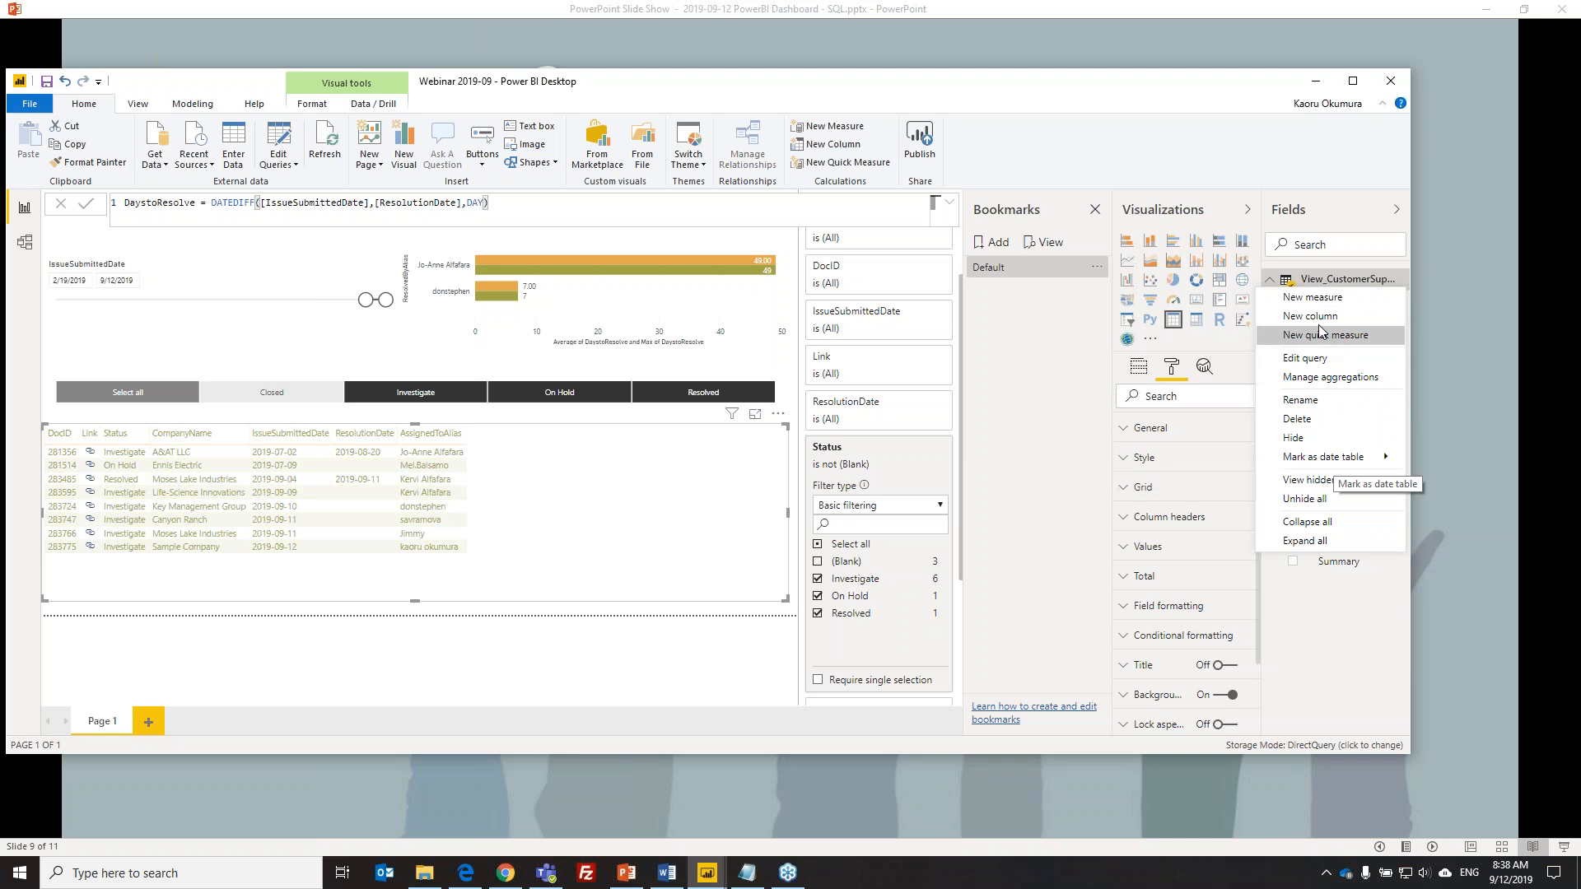
{"action": "key", "text": "Escape"}
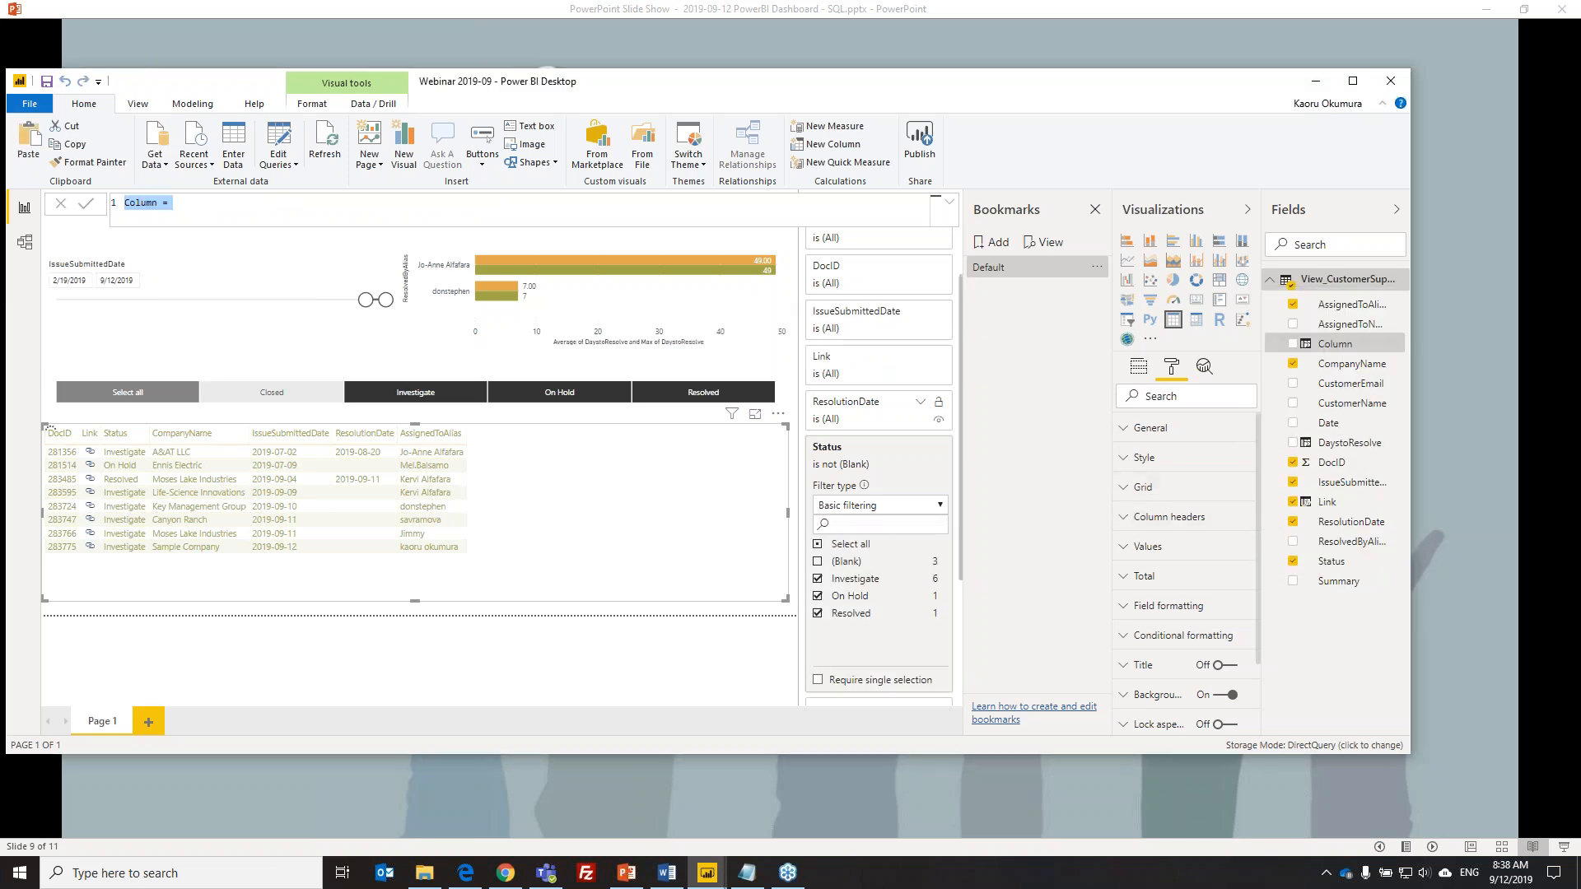
{"action": "double_click", "coordinate": [139, 203]}
{"action": "type", "text": "TooLong"}
{"action": "double_click", "coordinate": [139, 202]}
{"action": "type", "text": "TooLong = IF"}
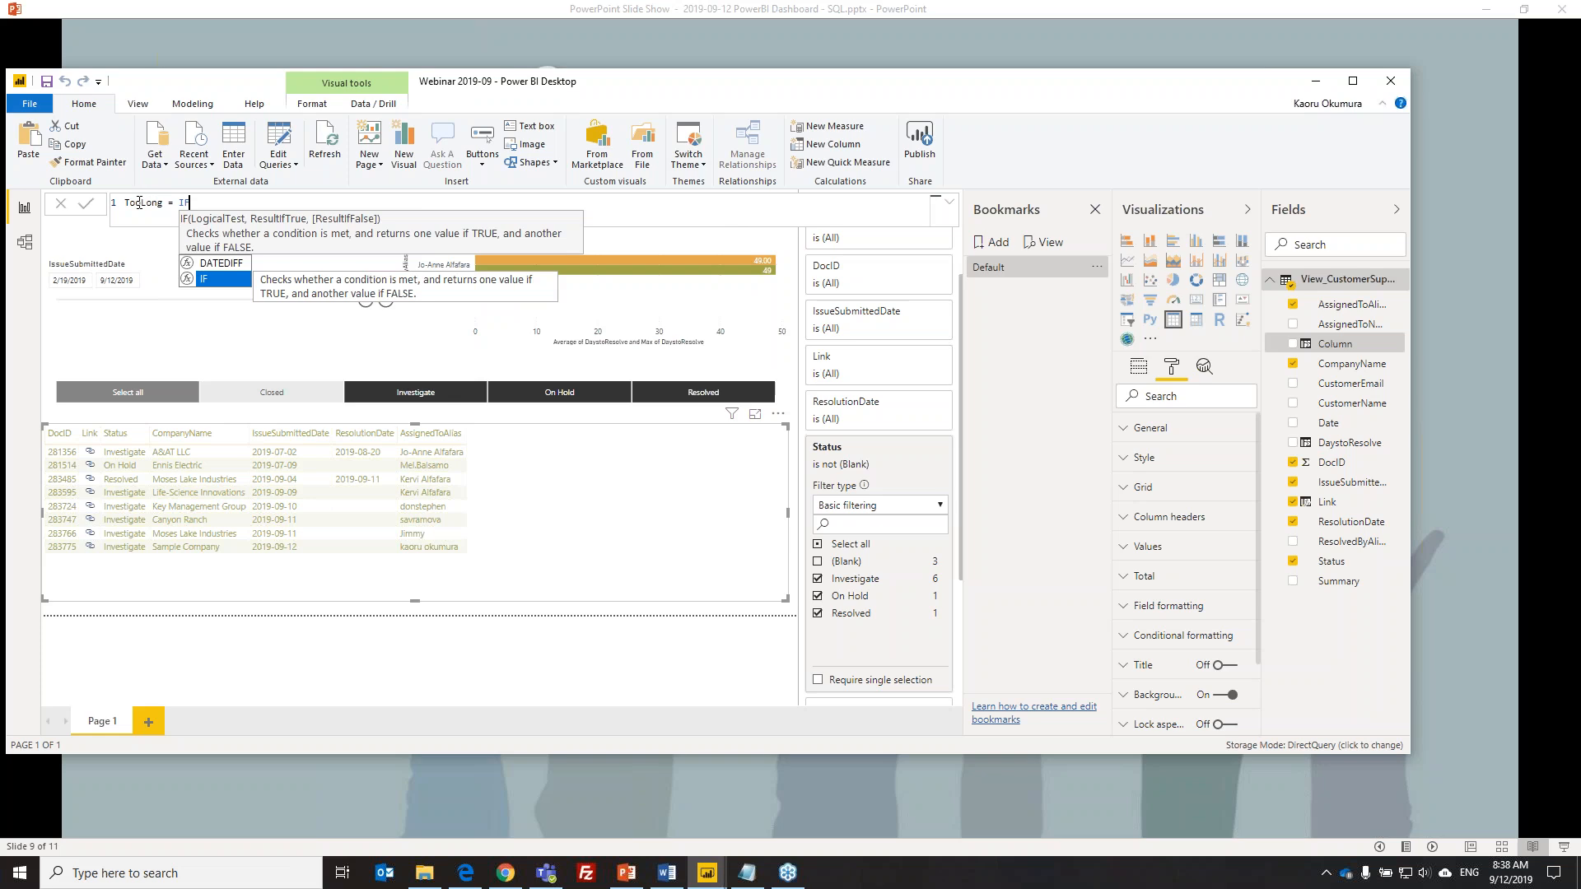
Complete and commit the TooLong formula as IF([DaystoResolve]>7, 1, 0)
{"action": "type", "text": "("}
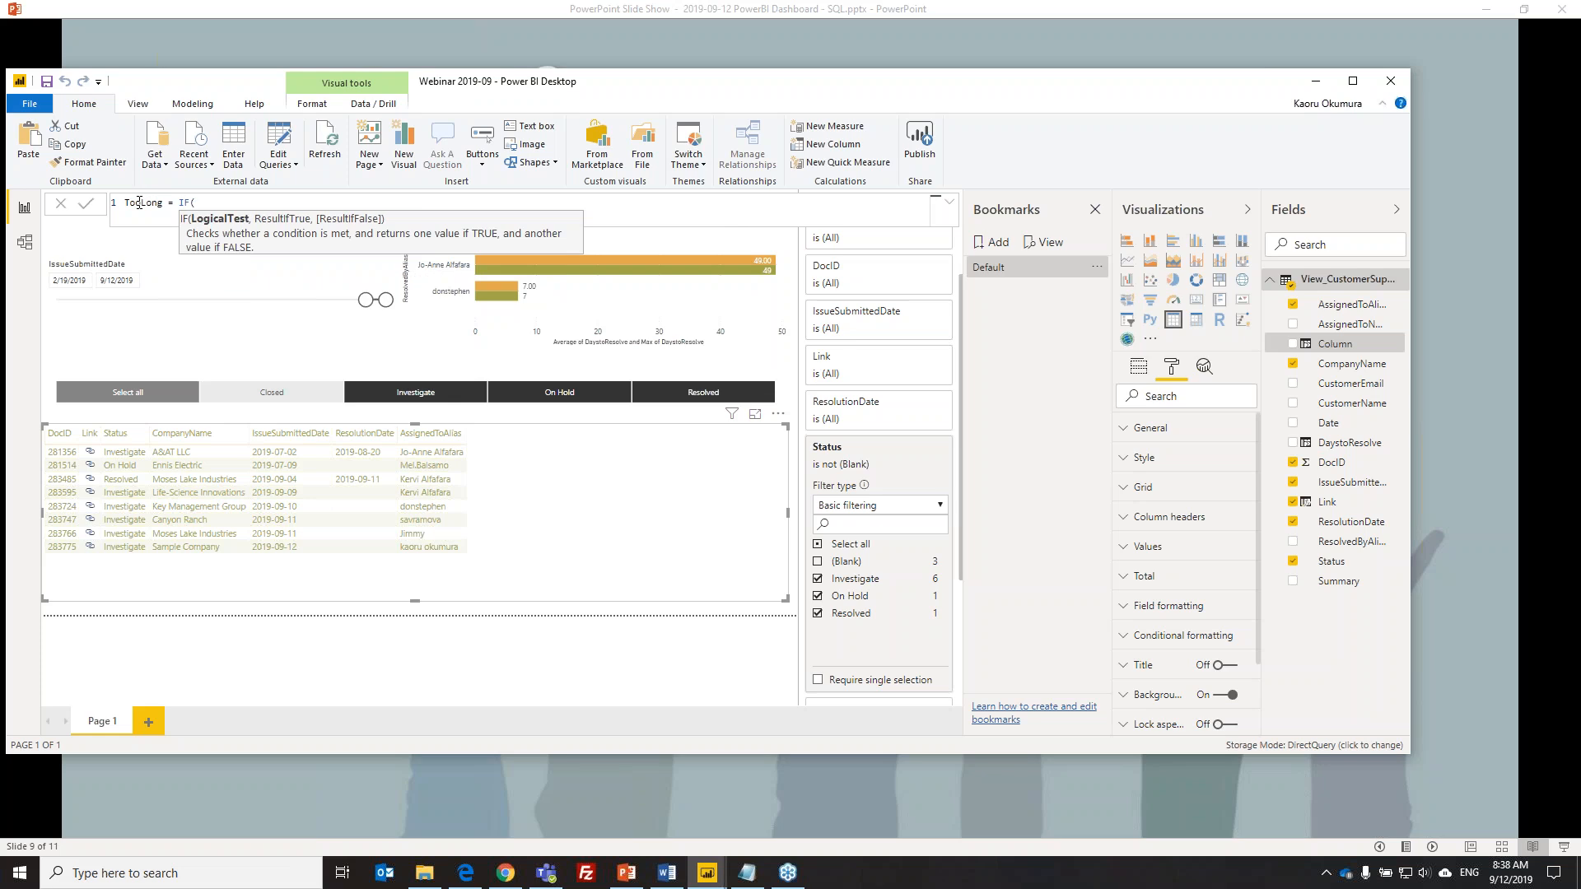
{"action": "type", "text": "["}
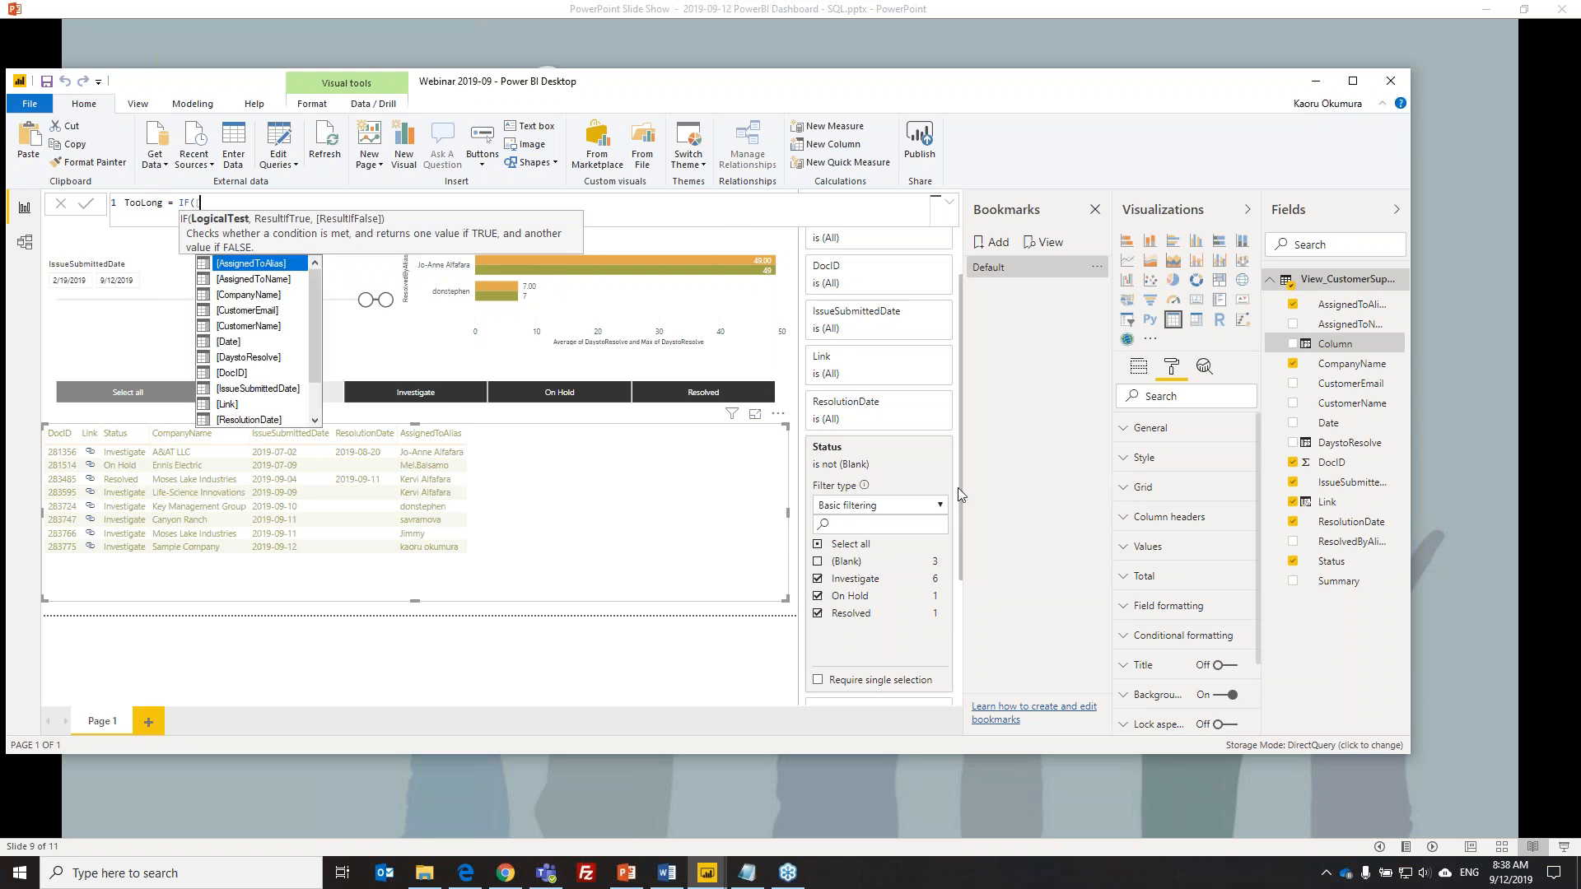
{"action": "left_click", "coordinate": [247, 360]}
{"action": "left_click", "coordinate": [247, 359]}
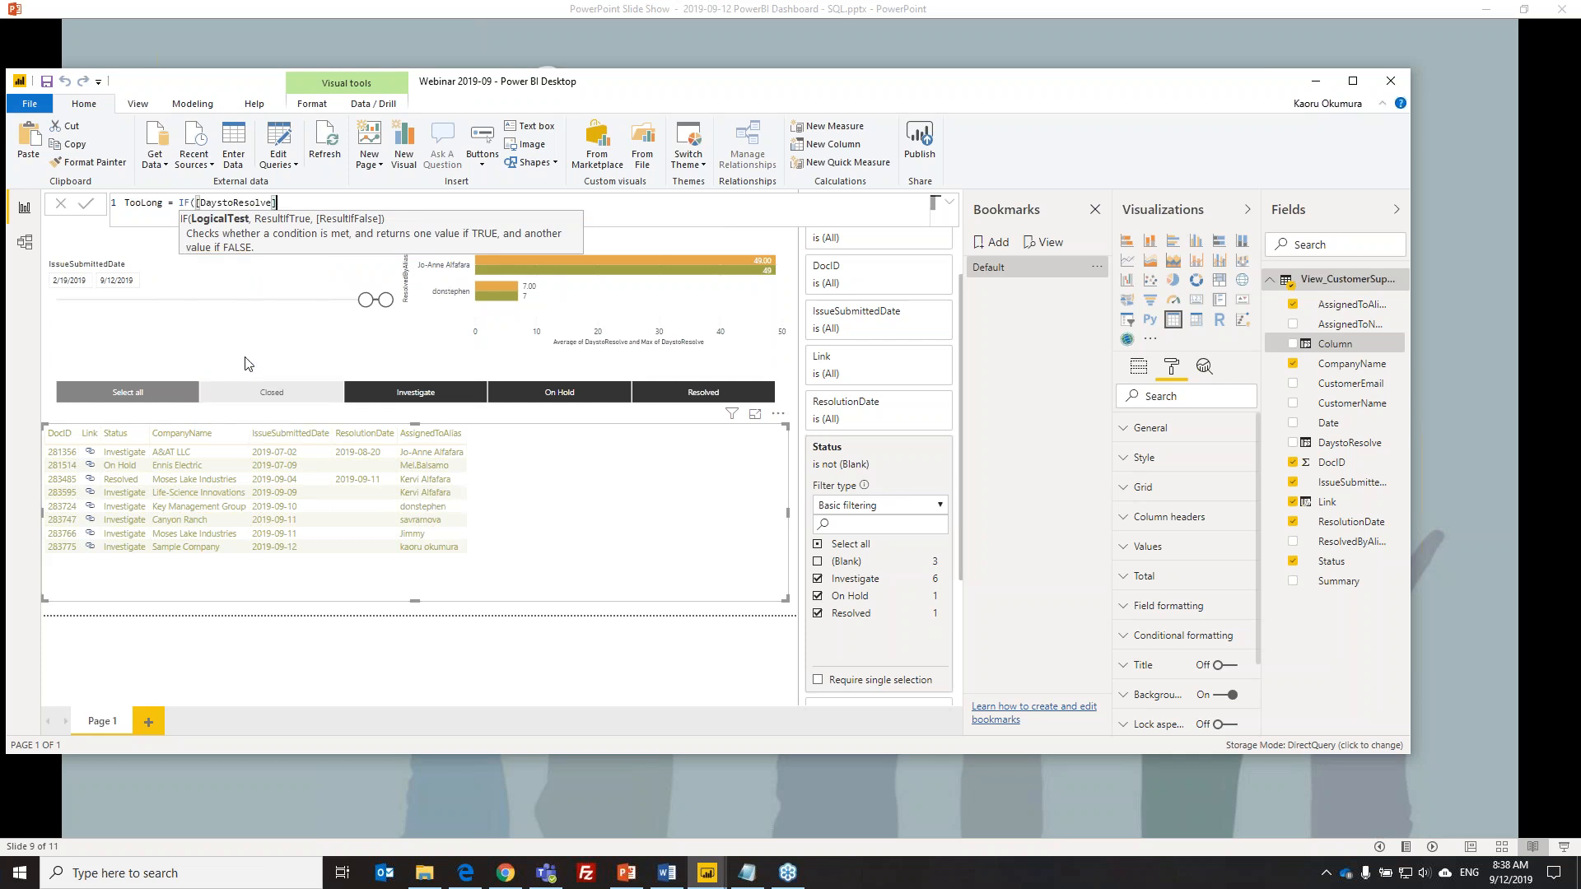
{"action": "type", "text": ">7,"}
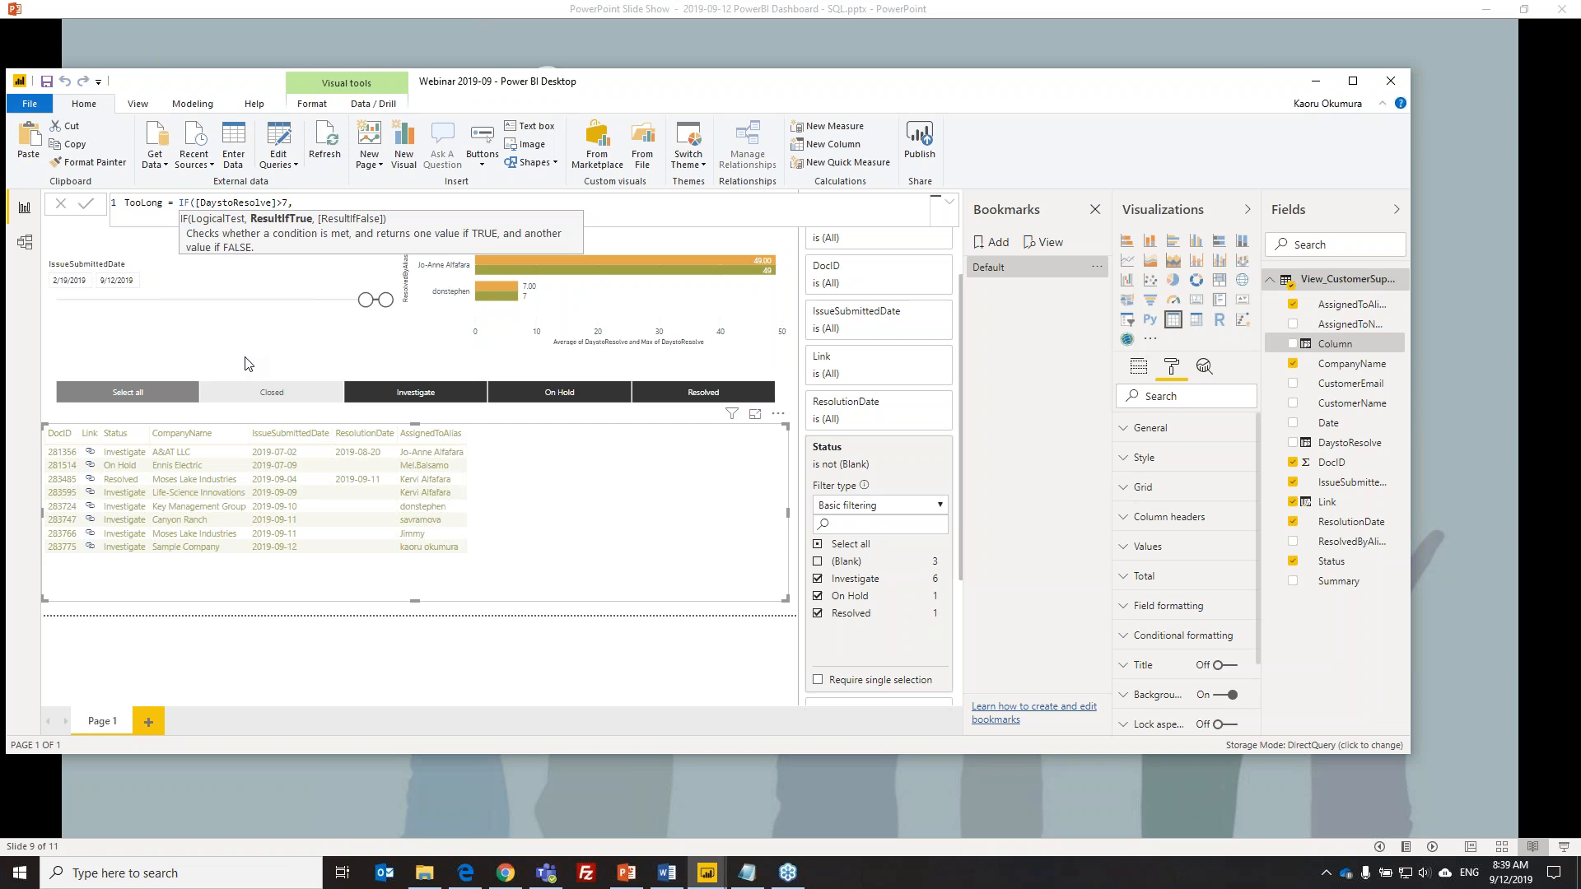
{"action": "type", "text": "T"}
{"action": "key", "text": "BackSpace"}
{"action": "type", "text": "Yes,"}
{"action": "key", "text": "BackSpace"}
{"action": "key", "text": "BackSpace"}
{"action": "key", "text": "BackSpace"}
{"action": "key", "text": "BackSpace"}
{"action": "type", "text": "1, 0"}
{"action": "key", "text": "Return"}
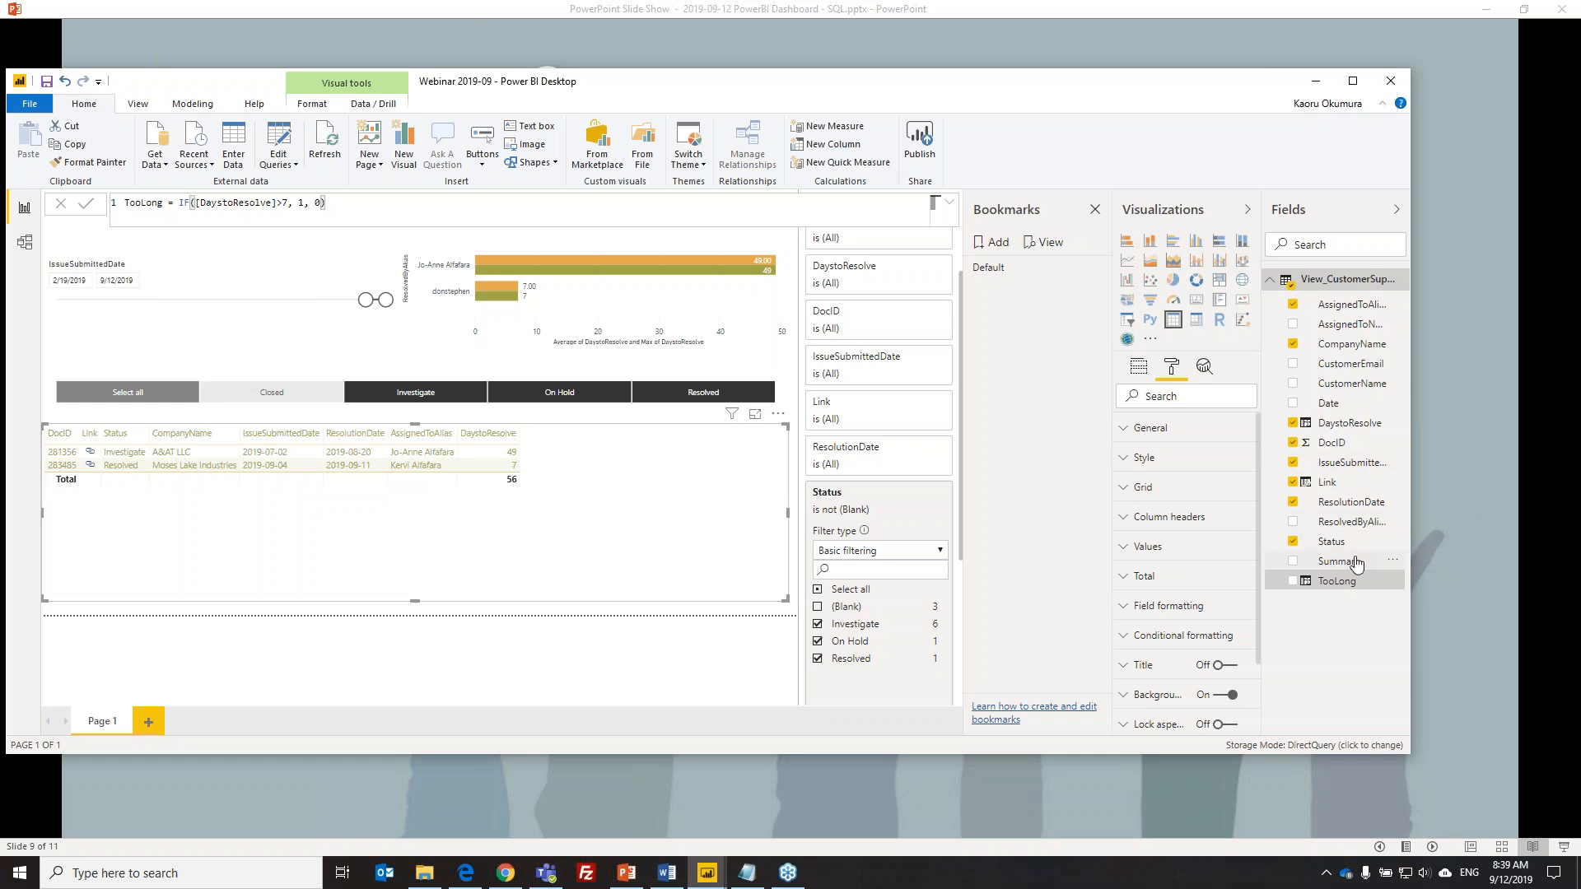
Add the DaystoResolve and TooLong columns to the issue table and turn on background color conditional formatting for TooLong
{"action": "left_click_drag", "start_coordinate": [1335, 583], "coordinate": [527, 461]}
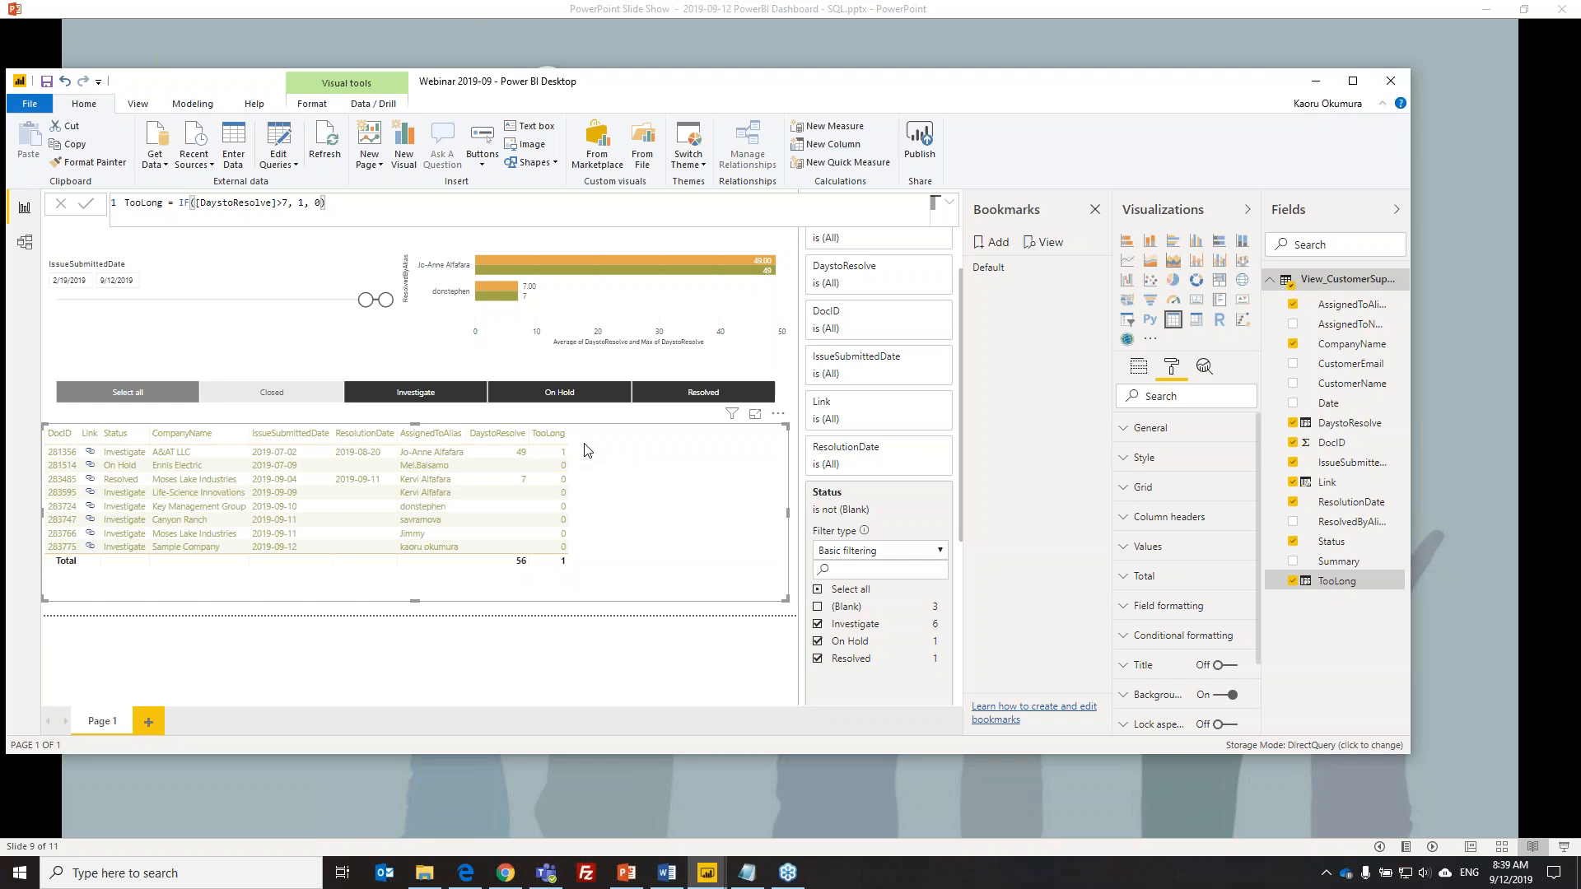
{"action": "left_click", "coordinate": [1172, 368]}
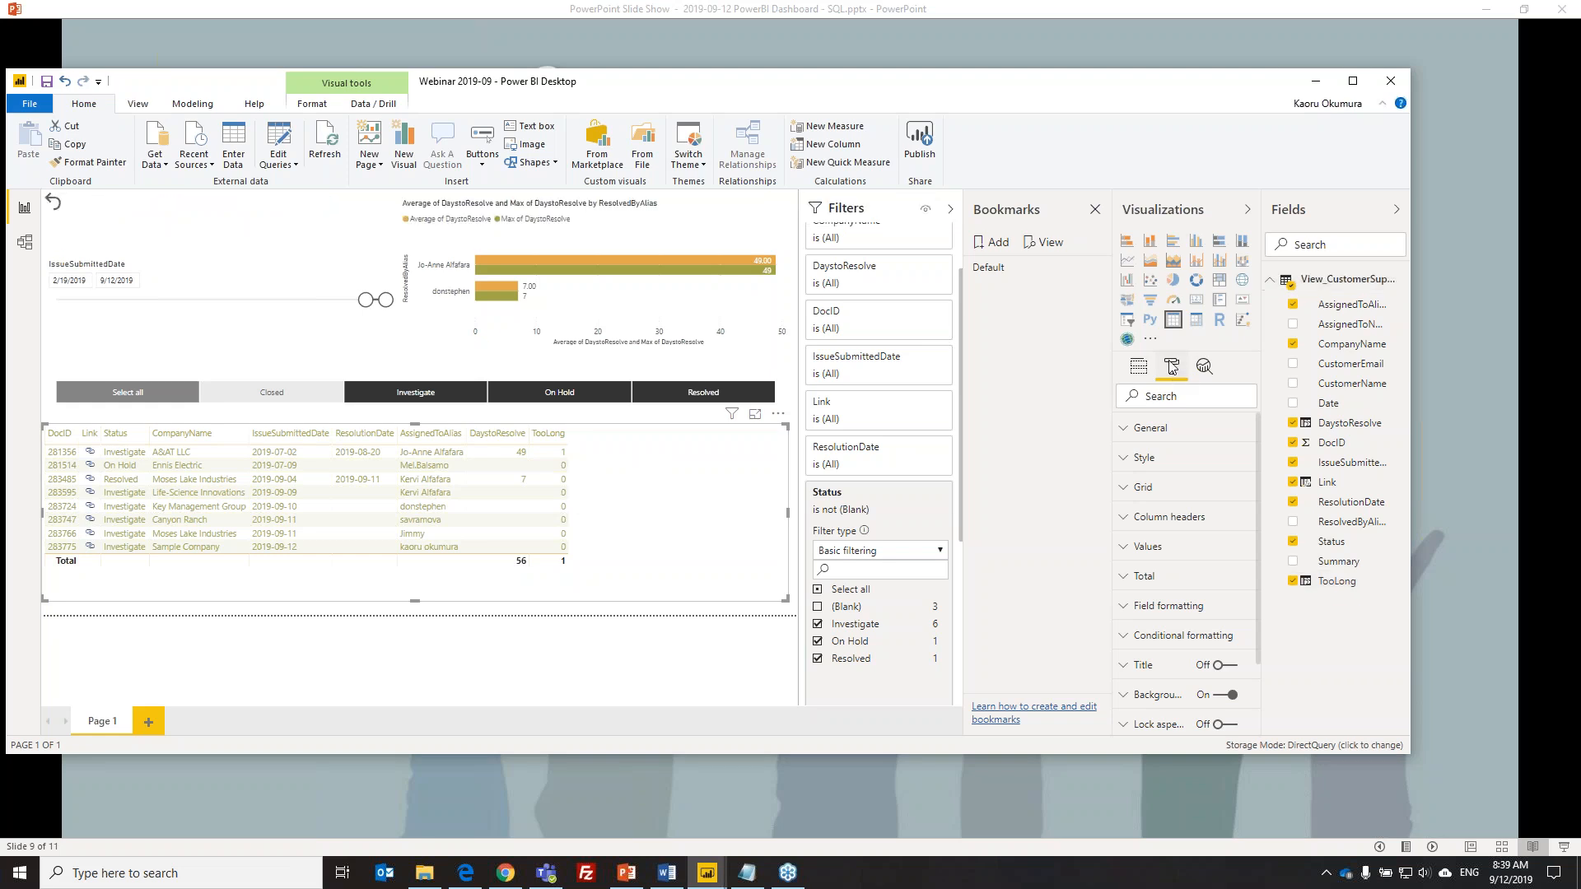
{"action": "left_click", "coordinate": [1142, 638]}
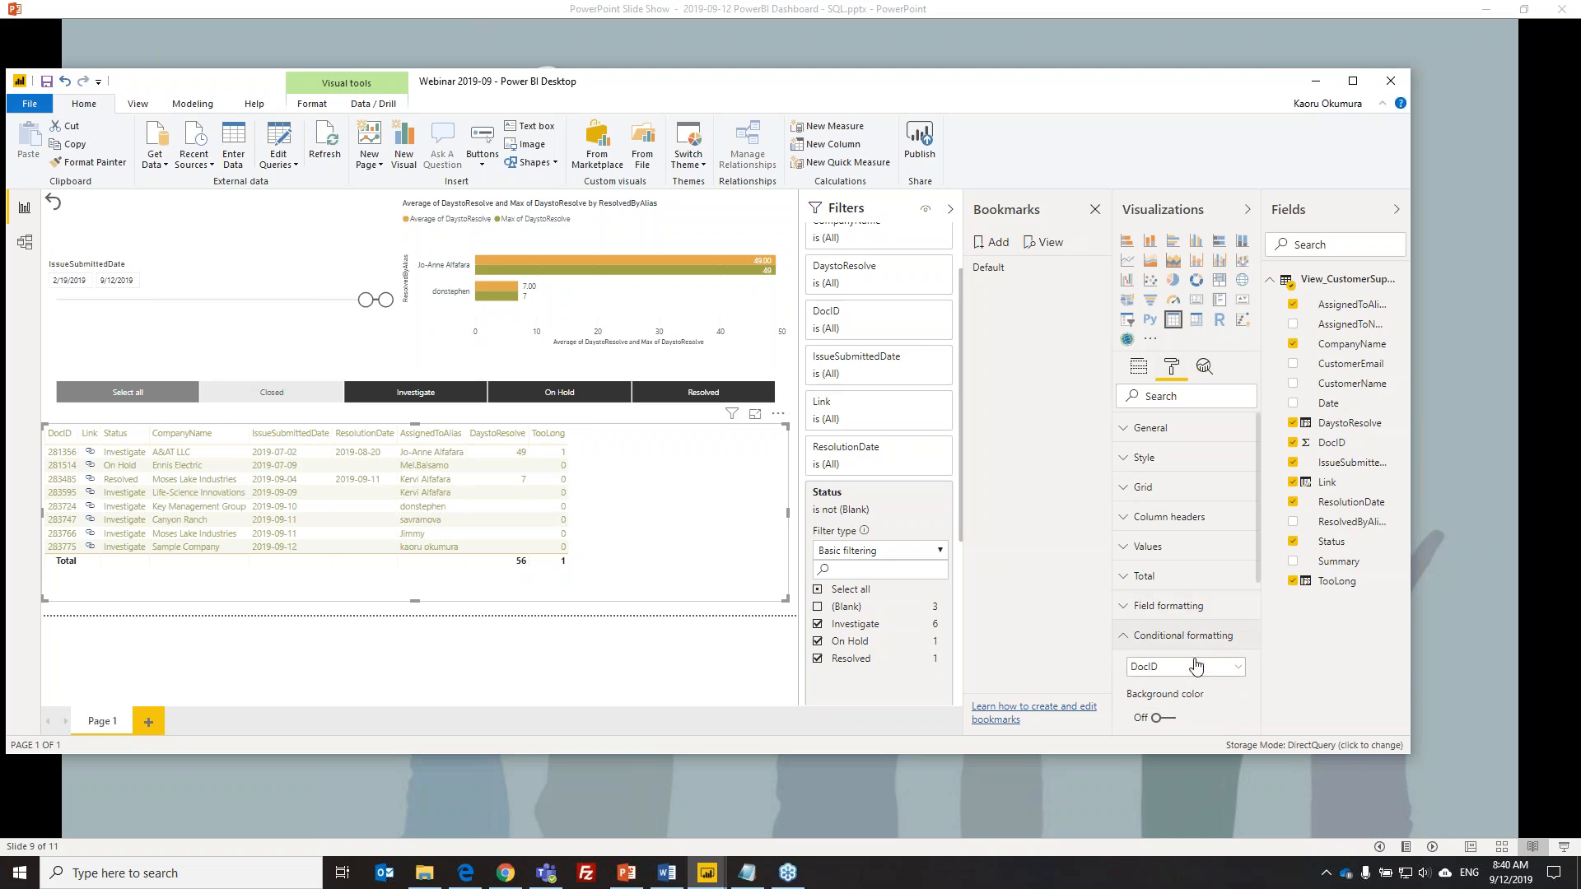
{"action": "scroll", "coordinate": [1194, 663], "scroll_direction": "down", "scroll_amount": 1}
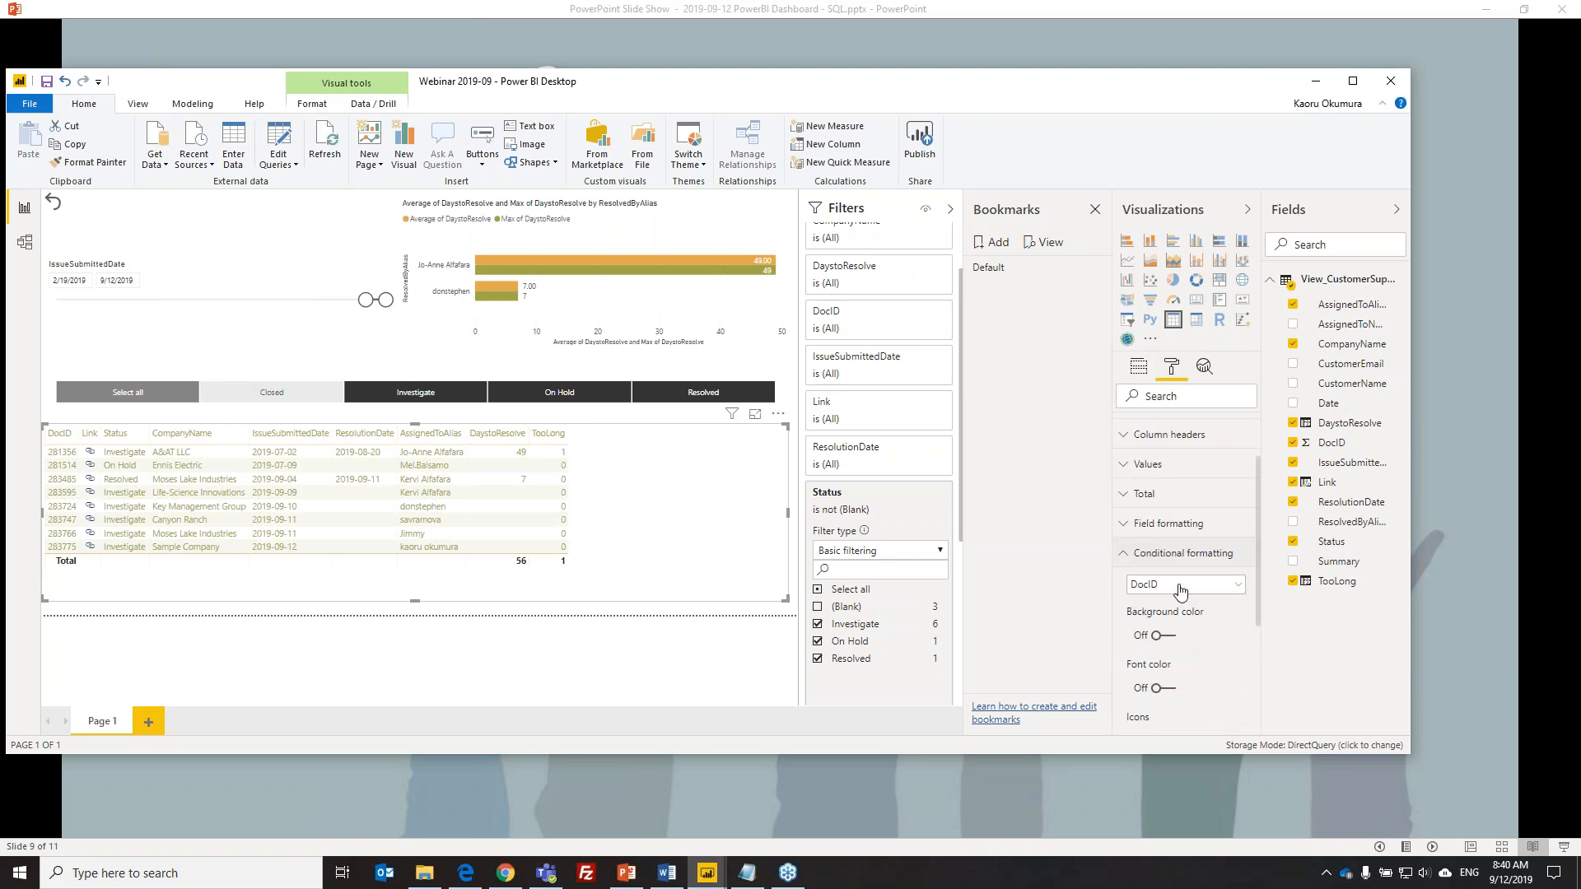
{"action": "left_click", "coordinate": [1181, 586]}
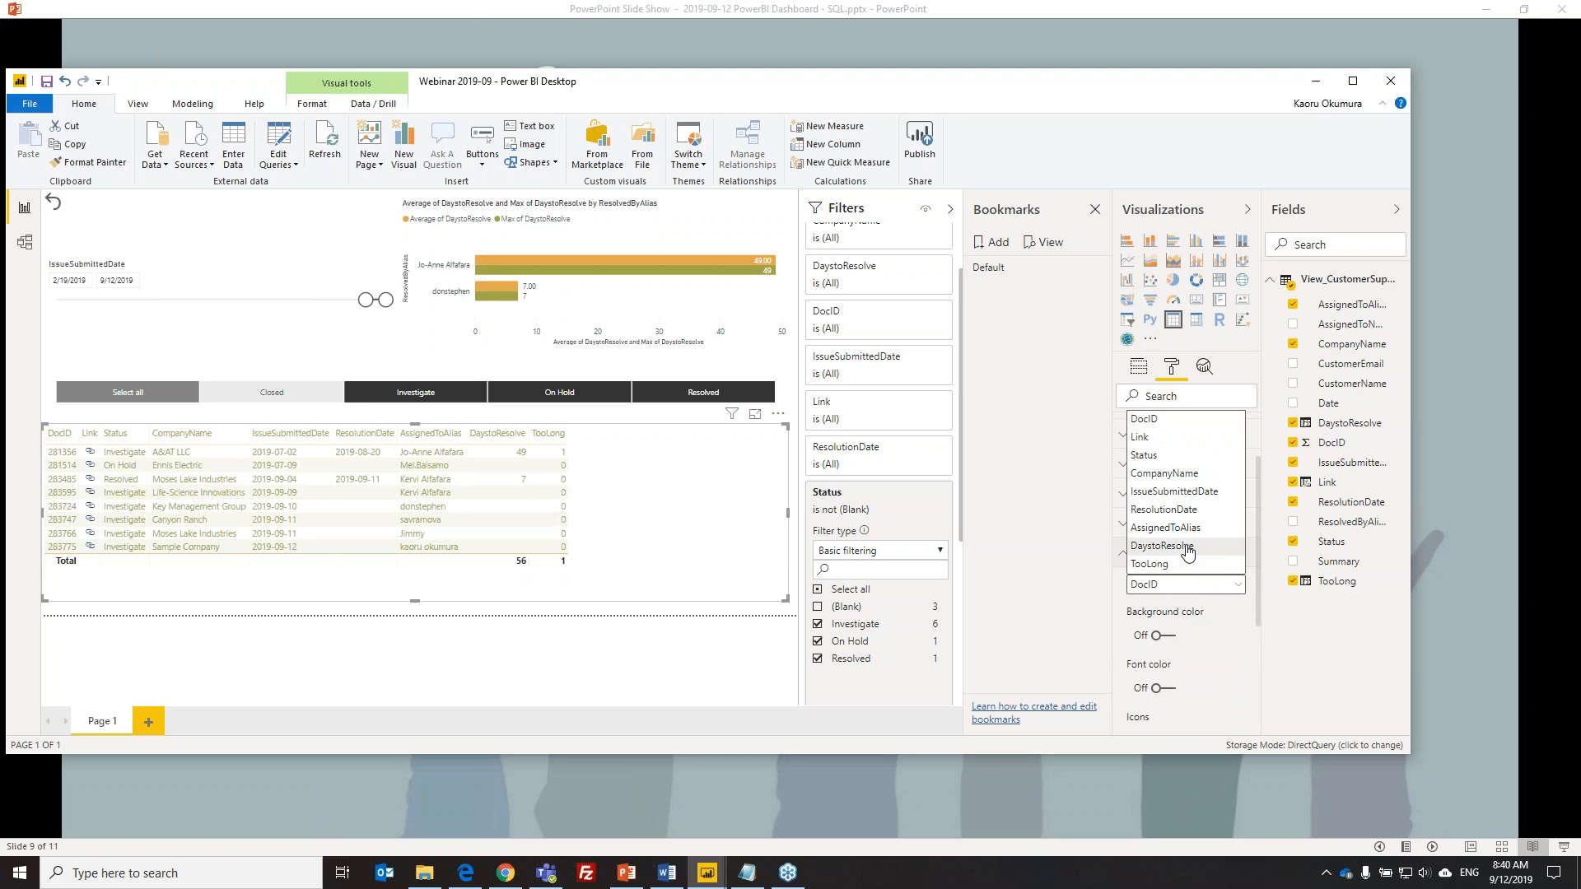
{"action": "left_click", "coordinate": [1179, 565]}
{"action": "left_click", "coordinate": [1169, 637]}
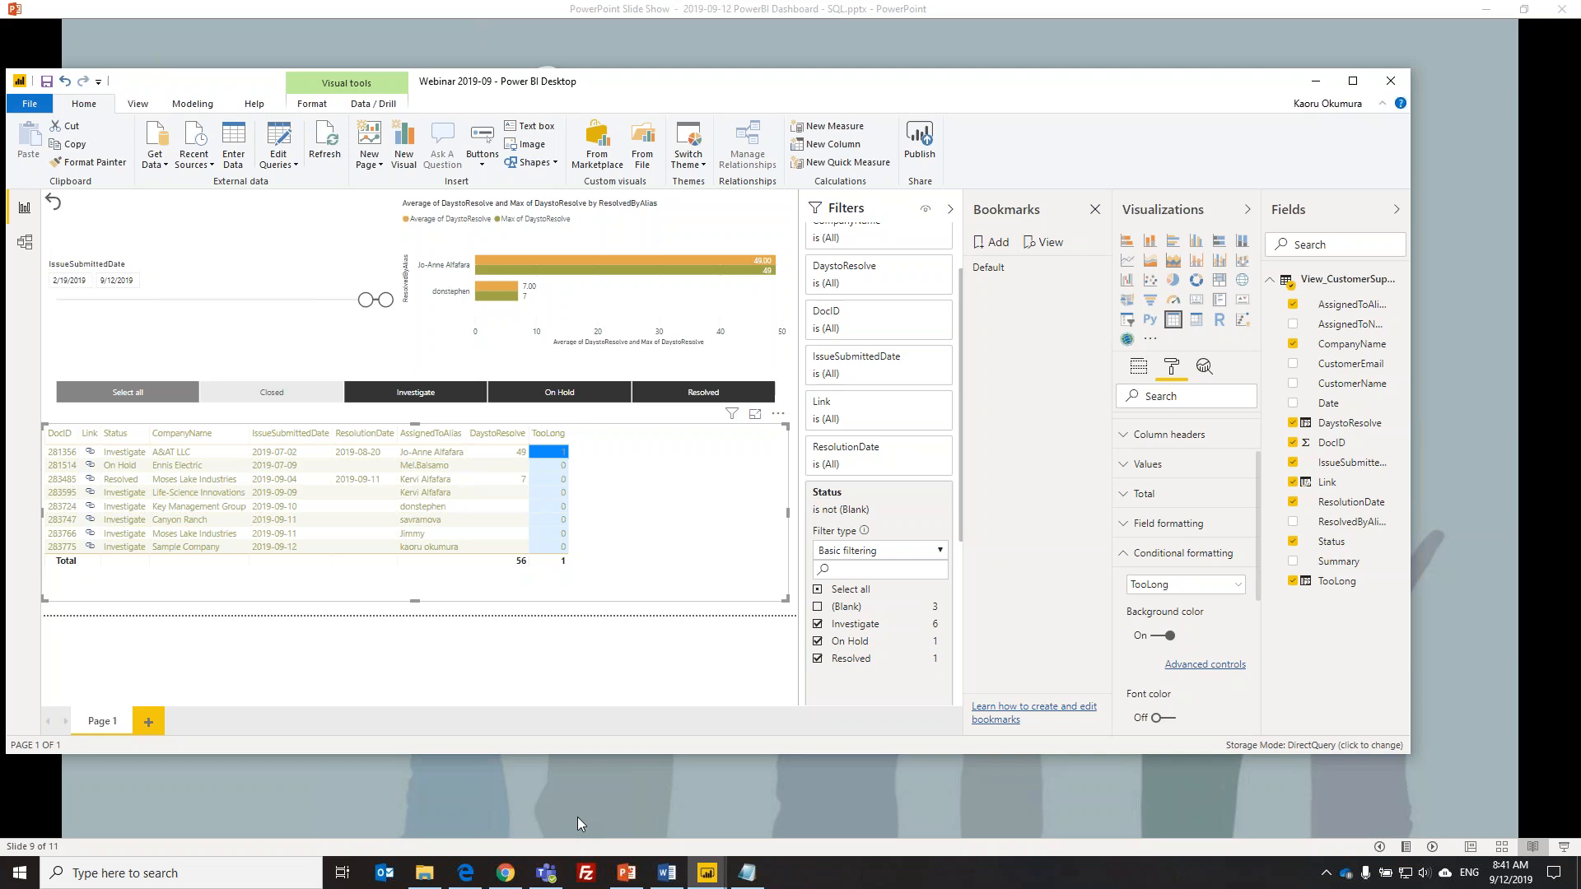
Switch to the PowerPoint slide show and move from the Questions? slide to the Why FormsViewer? slide
{"action": "left_click", "coordinate": [813, 10]}
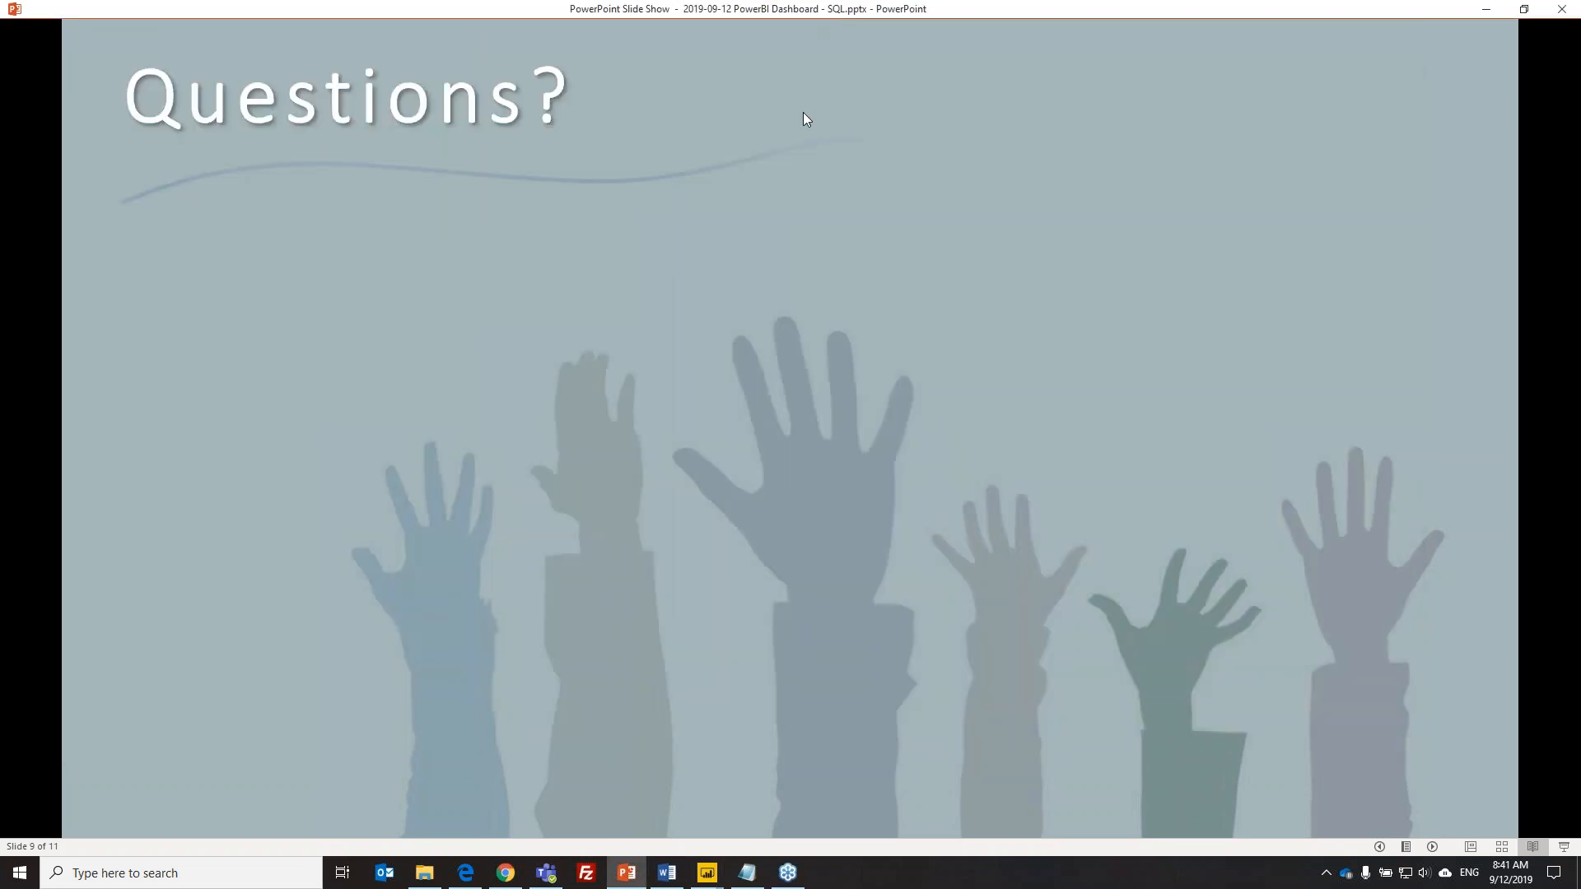
{"action": "key", "text": "Right"}
{"action": "key", "text": "Left"}
{"action": "left_click", "coordinate": [713, 409]}
{"action": "key", "text": "Left"}
{"action": "key", "text": "Left"}
{"action": "left_click", "coordinate": [713, 409]}
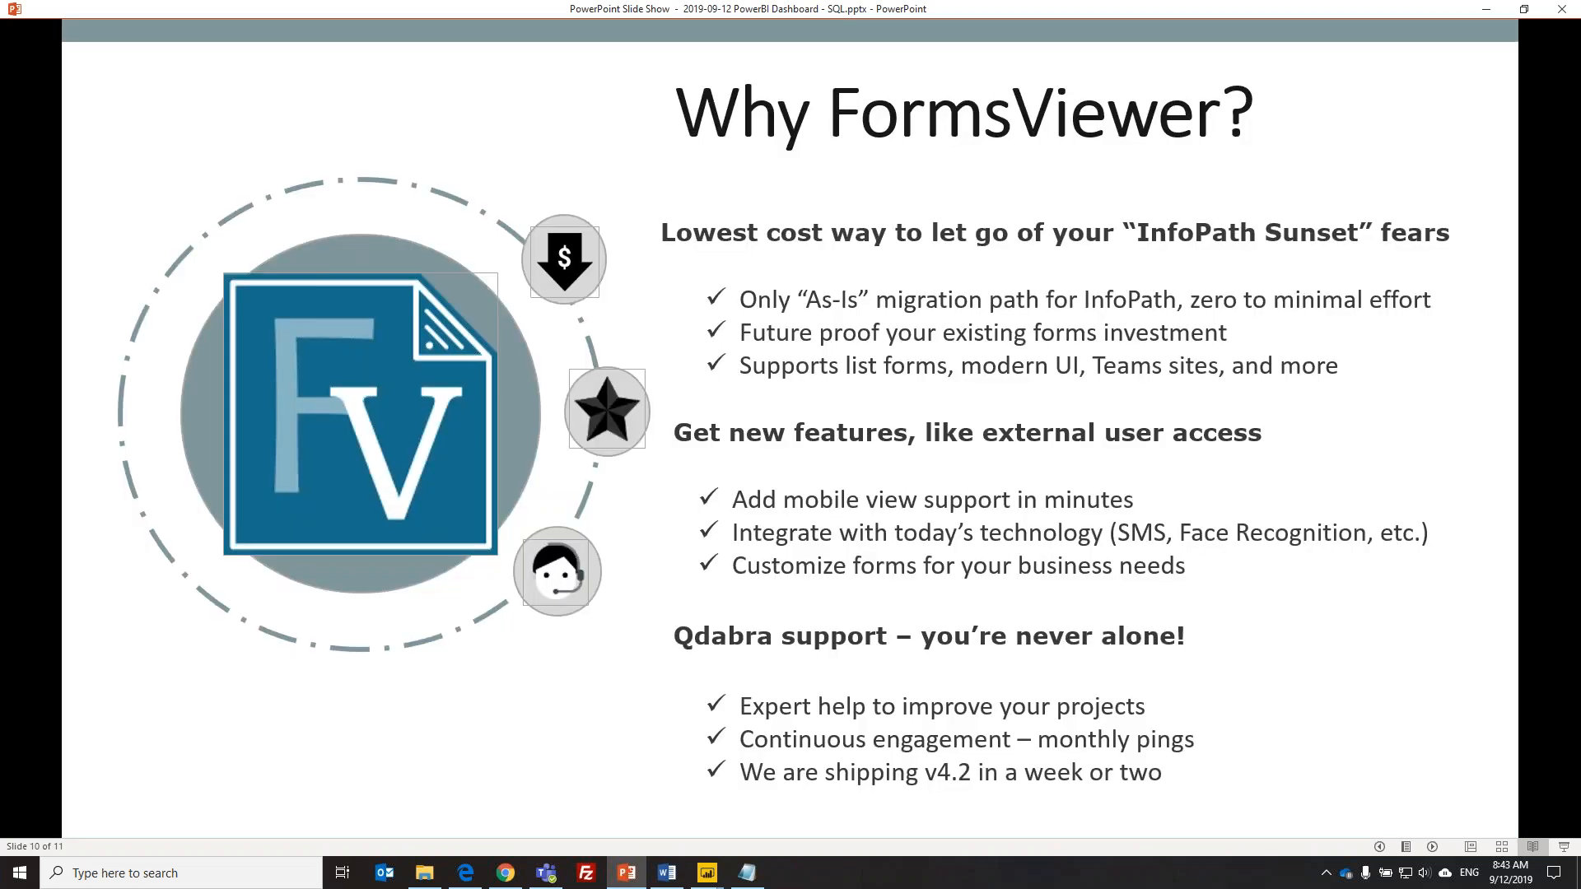